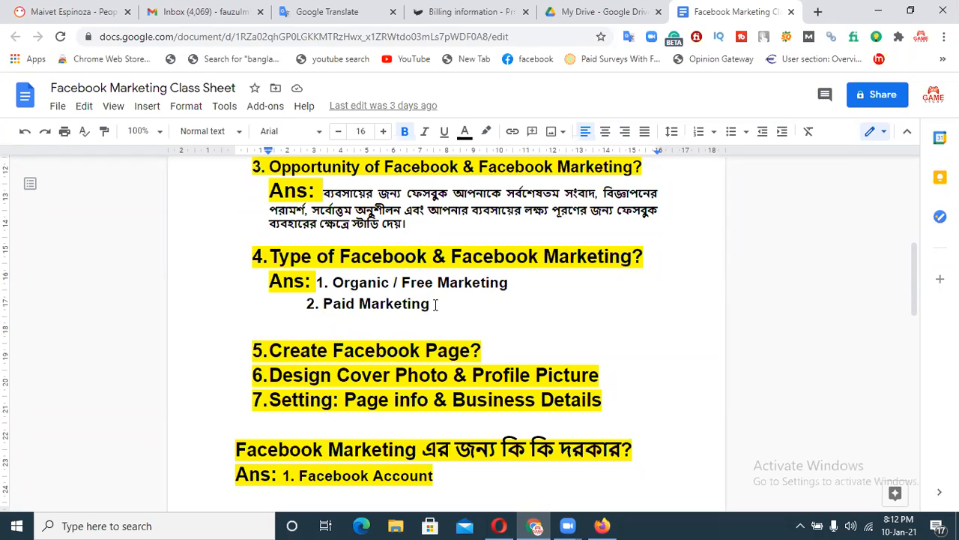
Select 'Paid Marketing' in the class sheet, then switch to Facebook in Firefox.
{"action": "left_click_drag", "start_coordinate": [428, 308], "coordinate": [323, 307]}
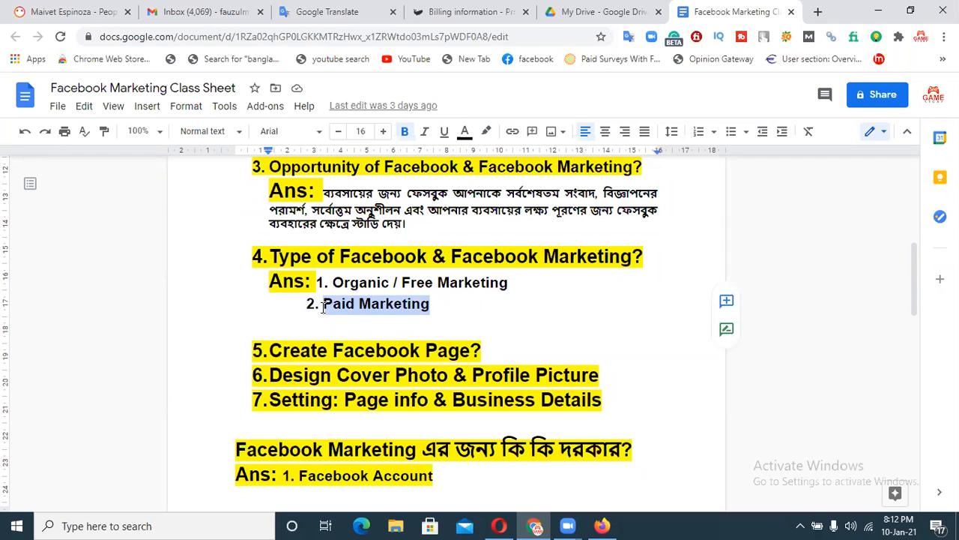
{"action": "left_click", "coordinate": [439, 321]}
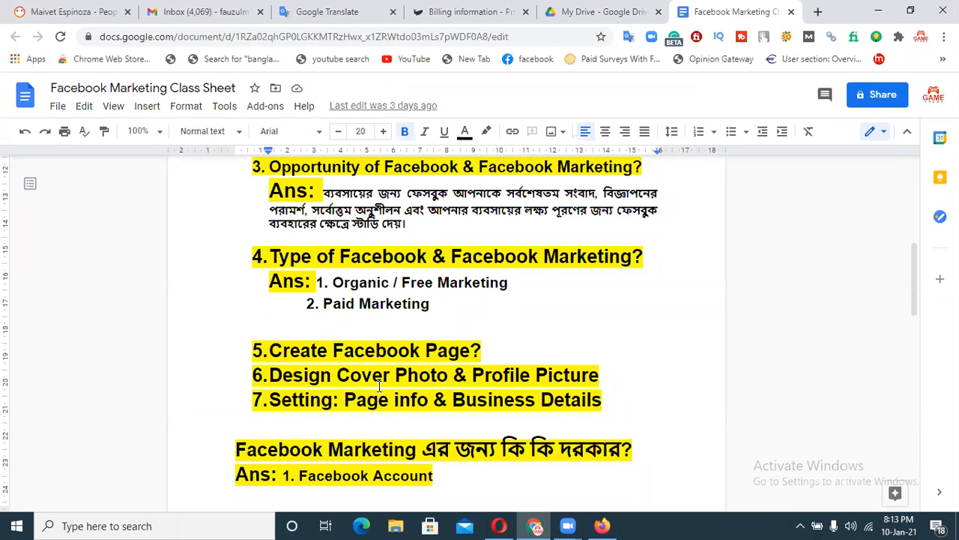
{"action": "left_click", "coordinate": [594, 524]}
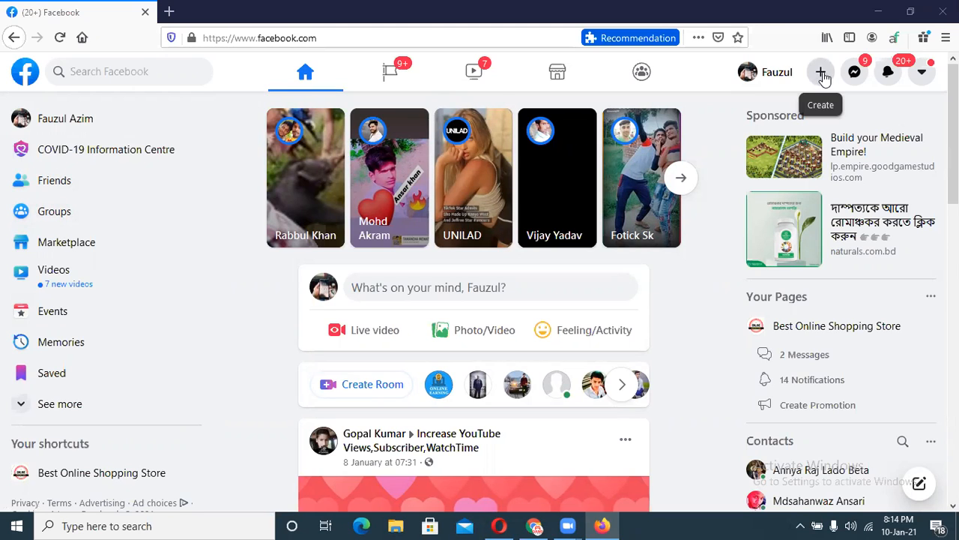
Expand the sidebar's full section list and choose Page from the + Create menu.
{"action": "left_click", "coordinate": [56, 411]}
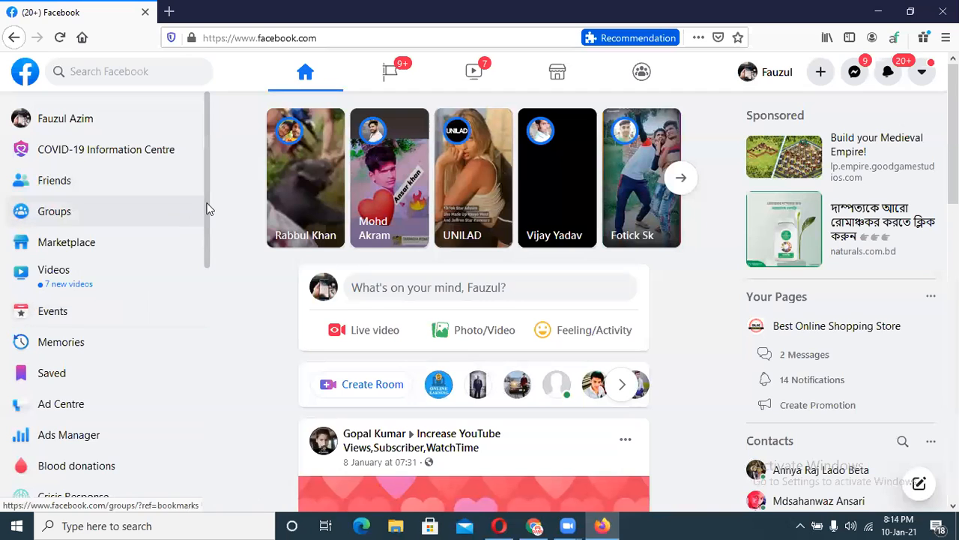
{"action": "scroll", "coordinate": [203, 355], "scroll_direction": "down", "scroll_amount": 6}
{"action": "scroll", "coordinate": [191, 411], "scroll_direction": "down", "scroll_amount": 2}
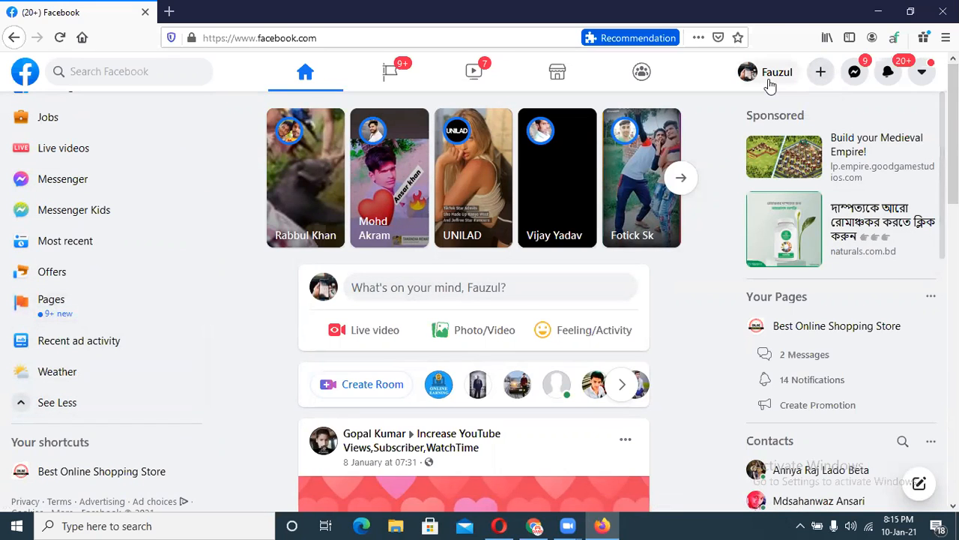
{"action": "left_click", "coordinate": [822, 74]}
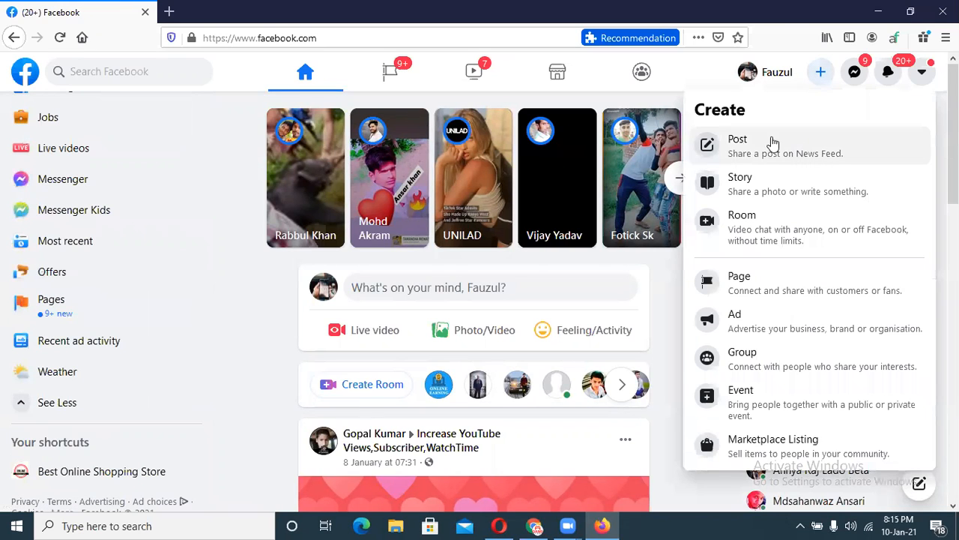
{"action": "left_click", "coordinate": [734, 288]}
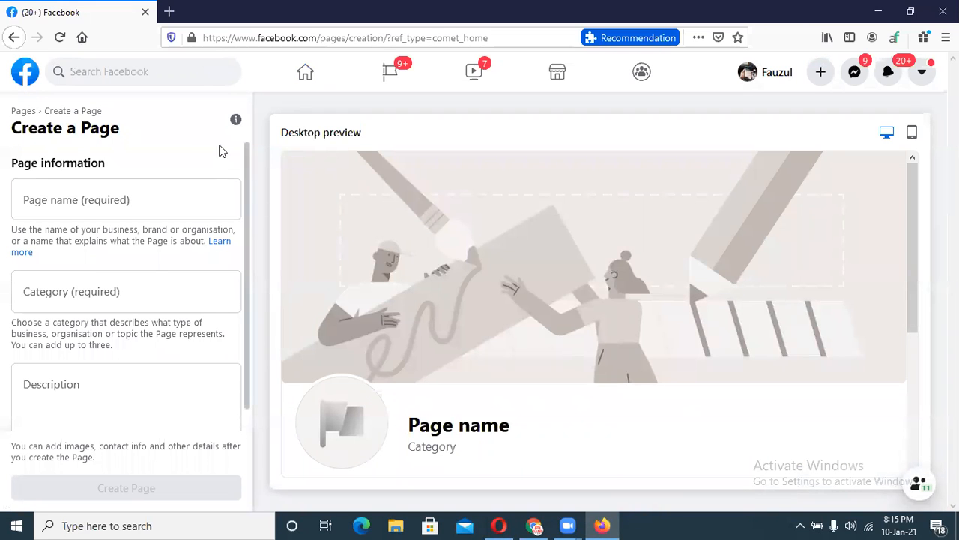
Enter 'YouTube Parmanent Sub,View,Watch' as the new Page's name.
{"action": "scroll", "coordinate": [245, 212], "scroll_direction": "down", "scroll_amount": 1}
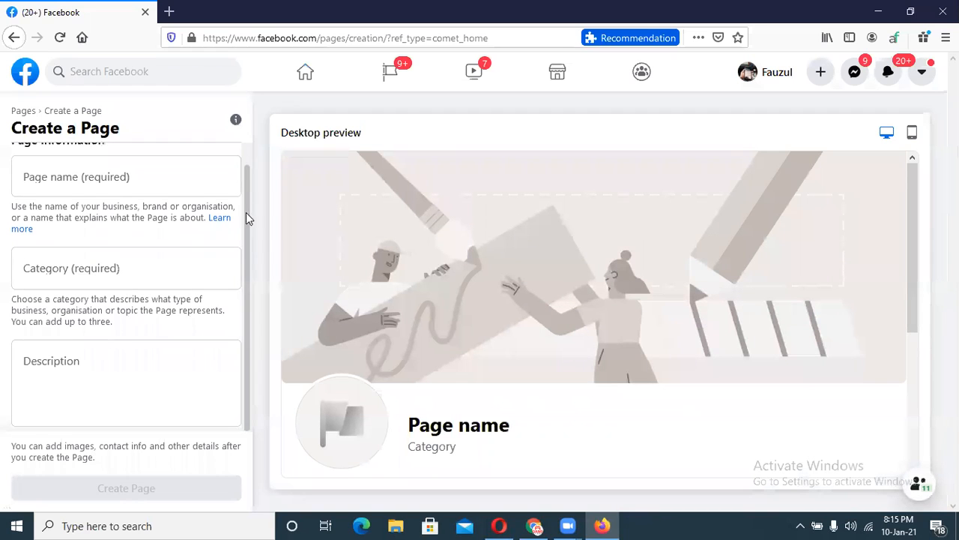
{"action": "scroll", "coordinate": [242, 168], "scroll_direction": "up", "scroll_amount": 1}
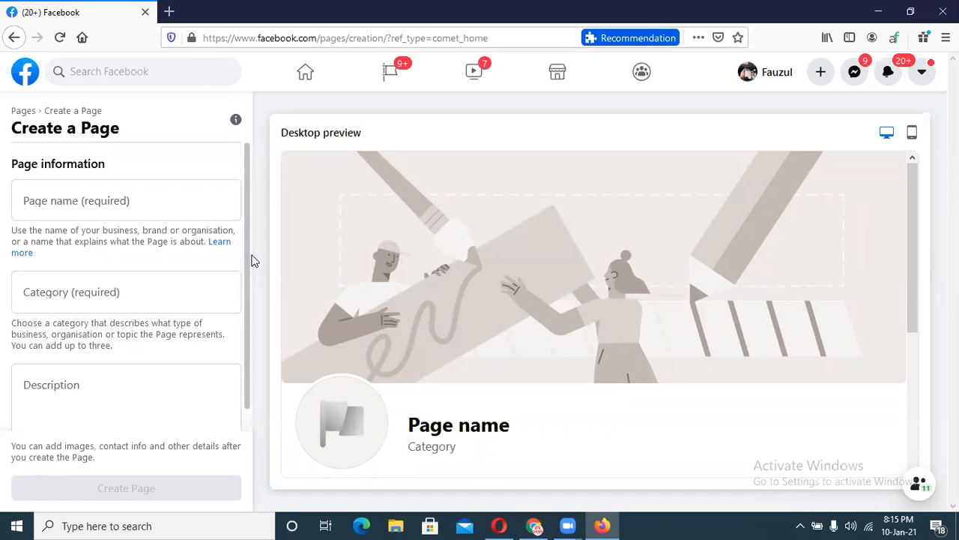
{"action": "scroll", "coordinate": [248, 251], "scroll_direction": "down", "scroll_amount": 1}
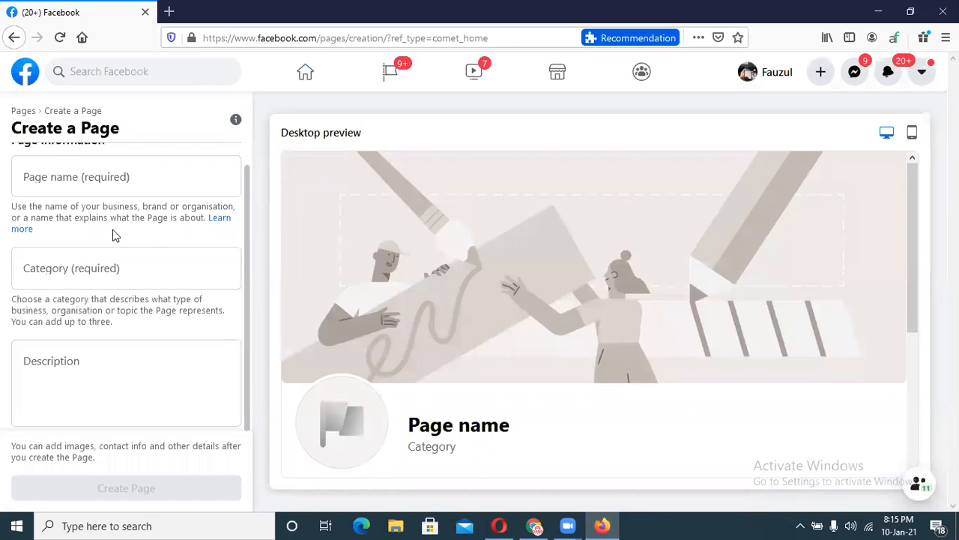
{"action": "scroll", "coordinate": [251, 176], "scroll_direction": "up", "scroll_amount": 1}
{"action": "left_click", "coordinate": [87, 206]}
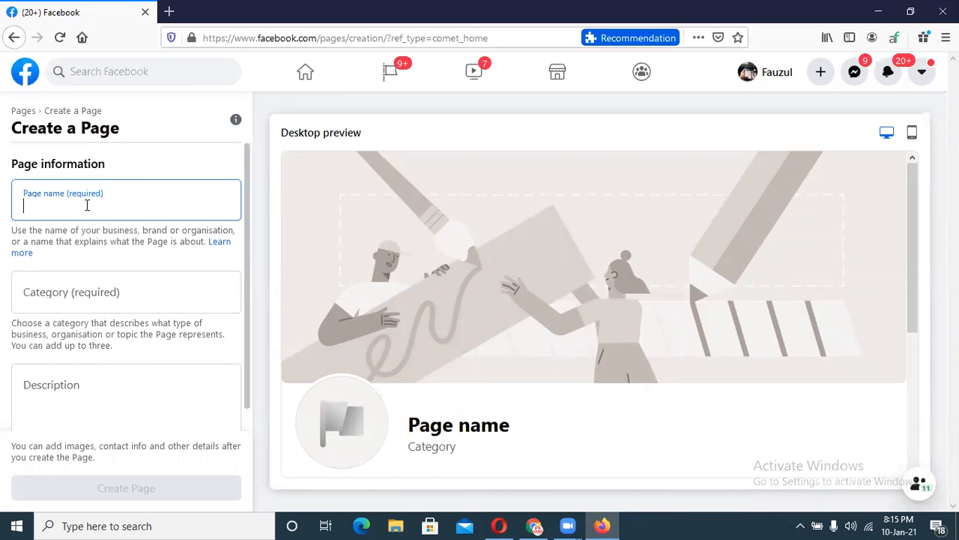
{"action": "type", "text": "YouTube"}
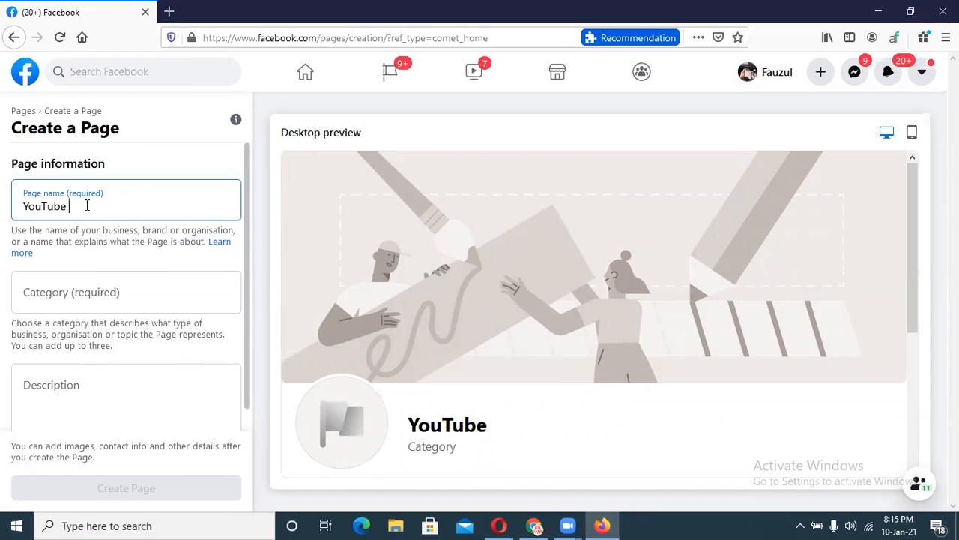
{"action": "type", "text": " Parmane"}
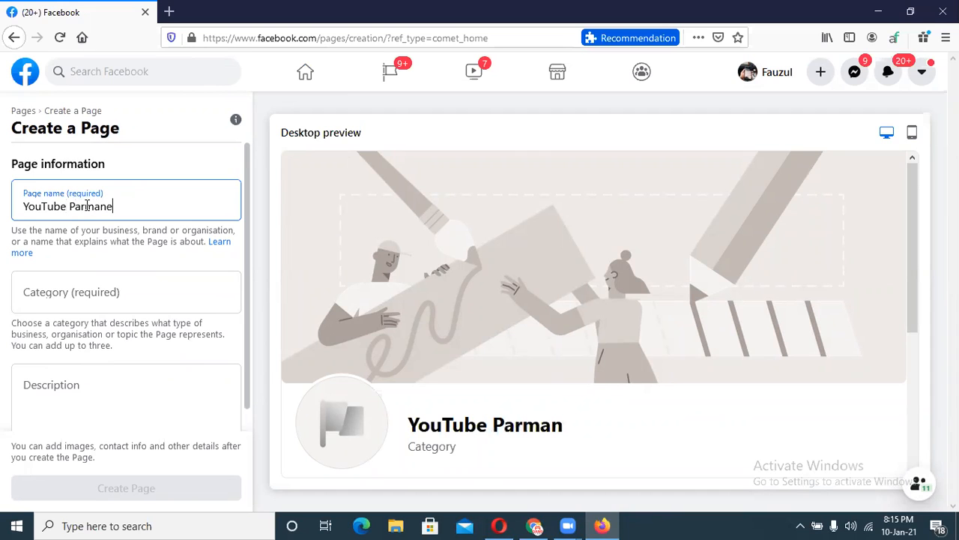
{"action": "type", "text": "nt"}
{"action": "type", "text": "S"}
{"action": "type", "text": "ub"}
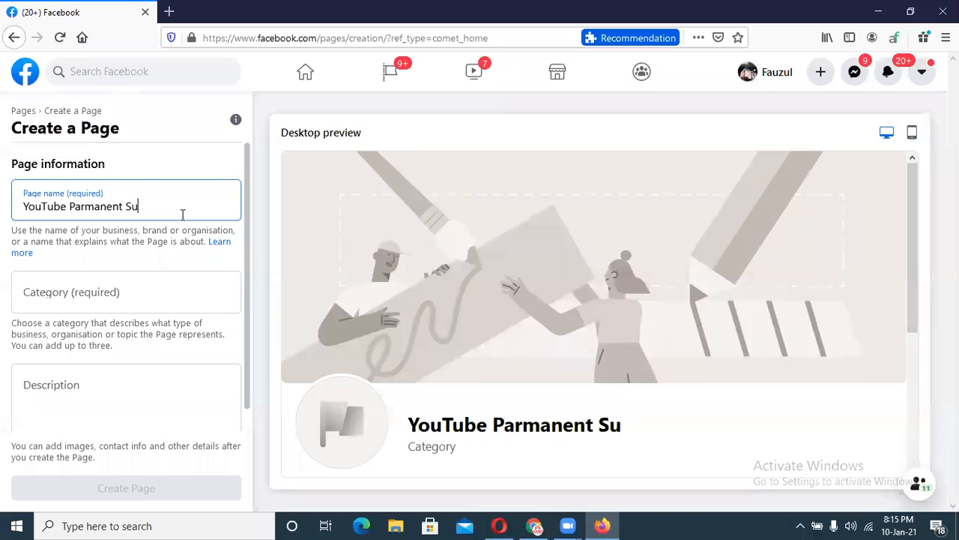
{"action": "type", "text": ",View"}
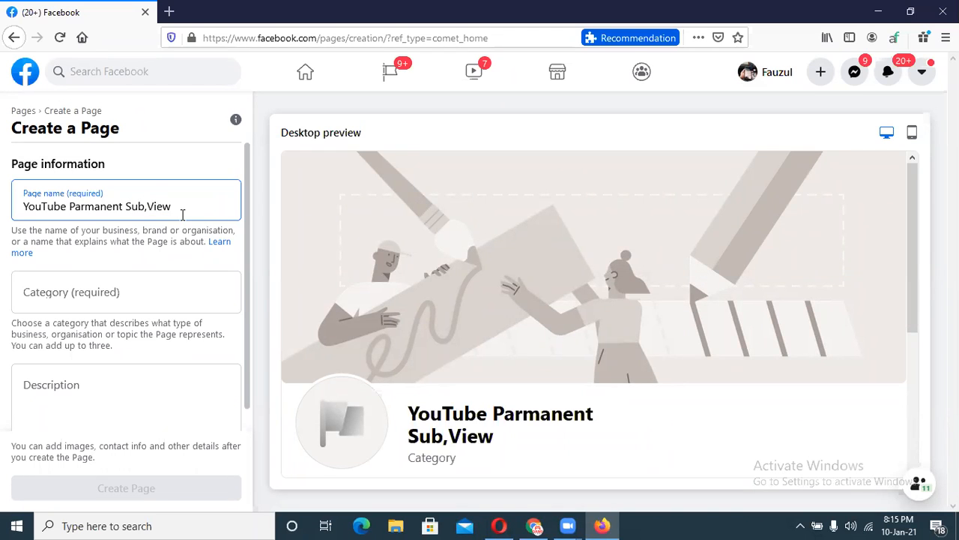
{"action": "type", "text": ",Watch"}
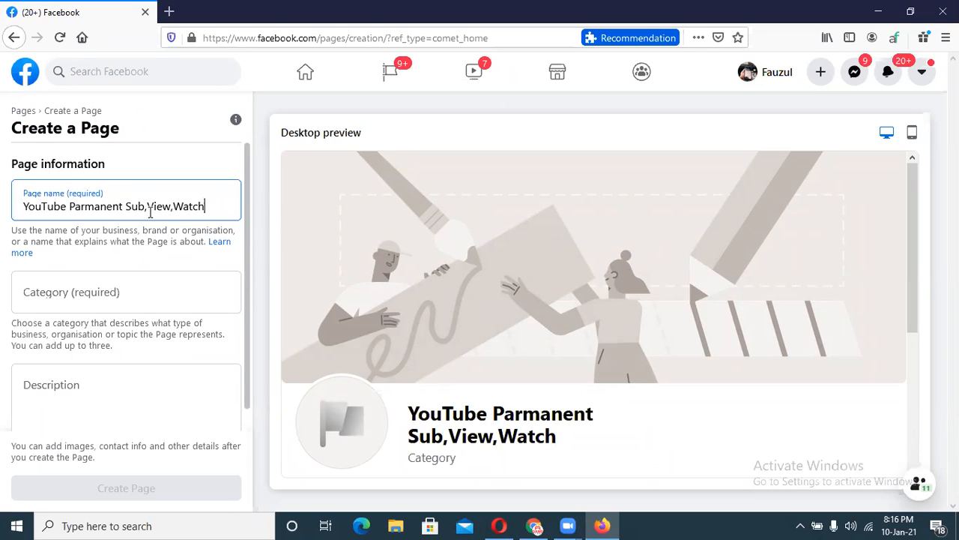
{"action": "left_click", "coordinate": [112, 289]}
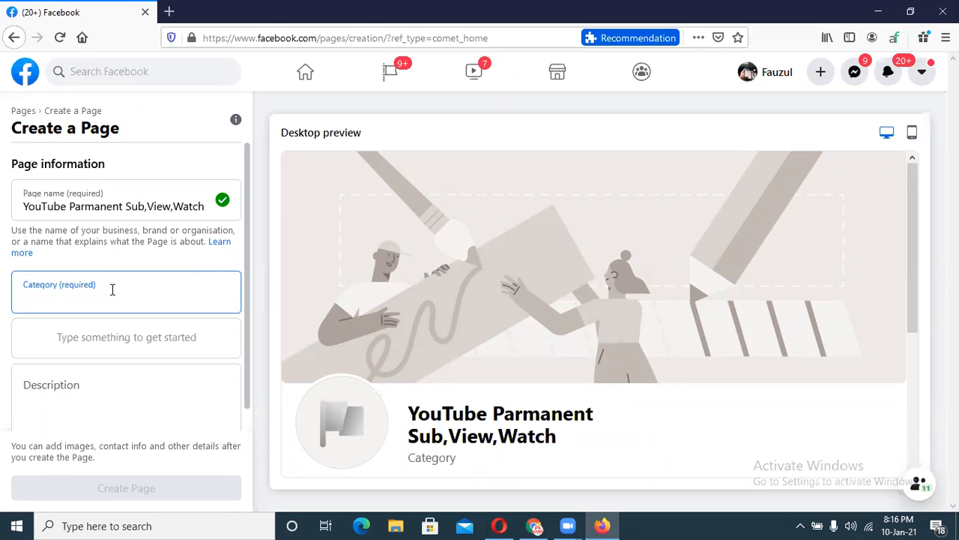
Search 'ser' and add Business service as the Page category.
{"action": "type", "text": "ser"}
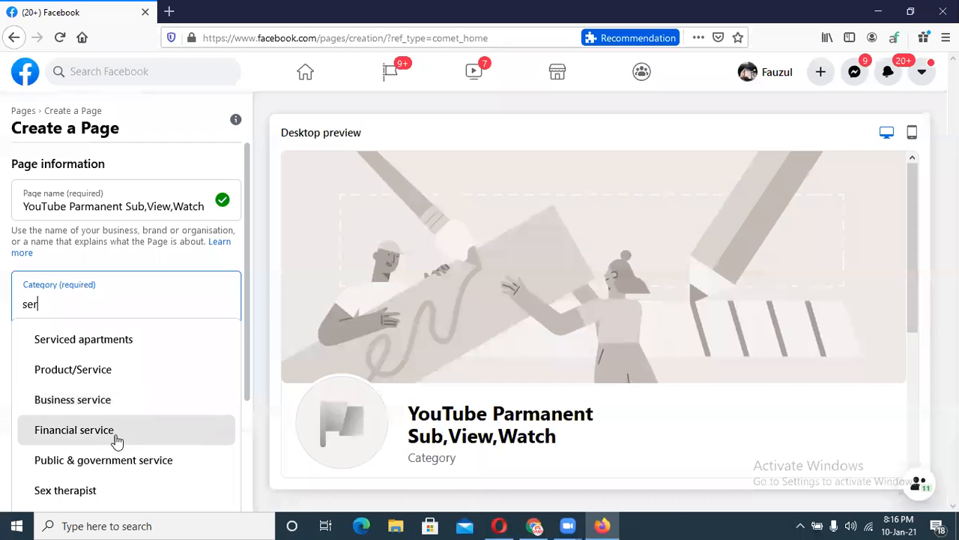
{"action": "left_click_drag", "start_coordinate": [247, 378], "coordinate": [242, 428]}
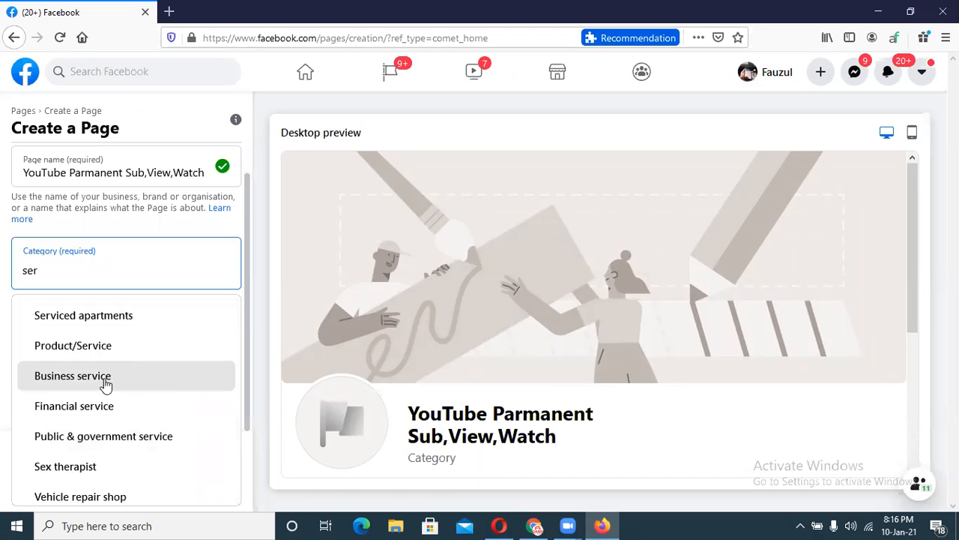
{"action": "left_click", "coordinate": [135, 379]}
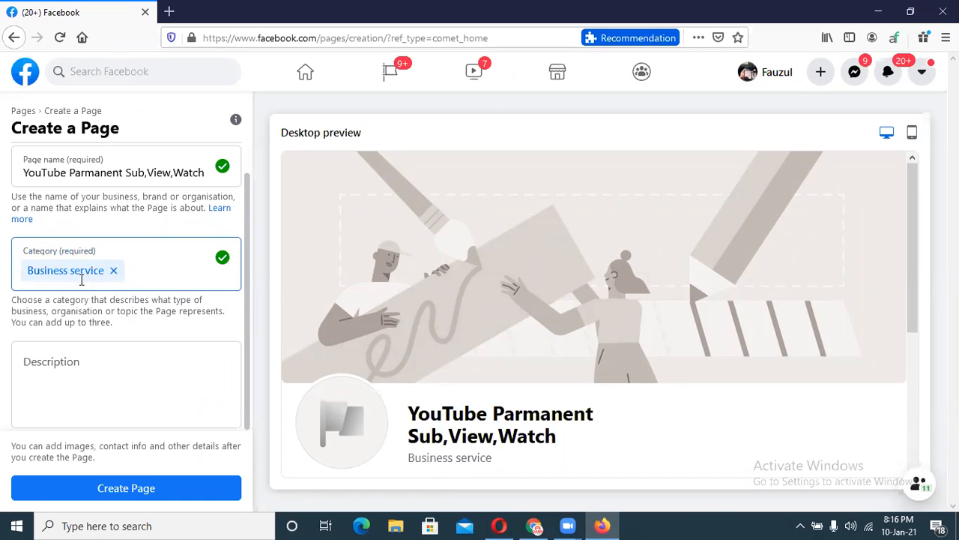
Search 'Youtube' and add Blogger as a second category, then return to the class sheet in Chrome.
{"action": "left_click", "coordinate": [135, 272]}
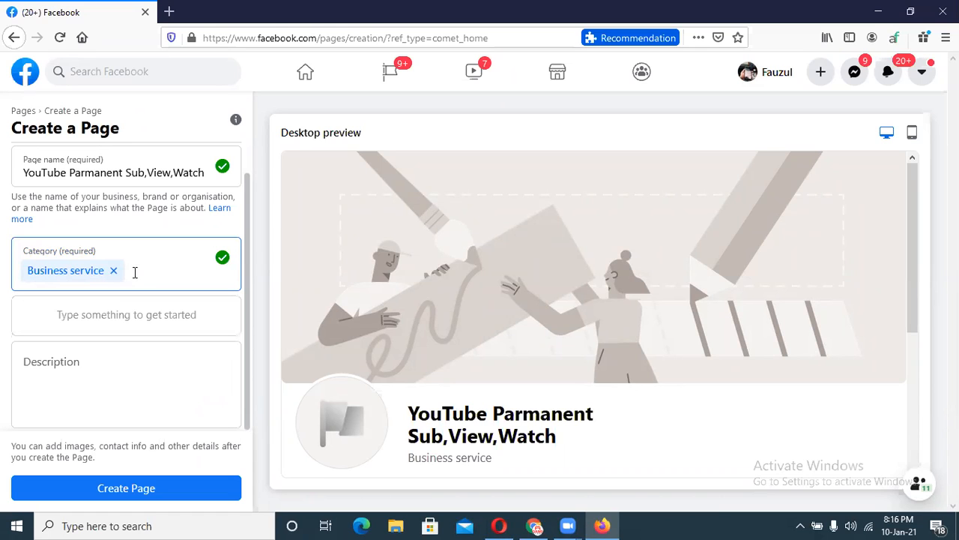
{"action": "type", "text": "Youtube"}
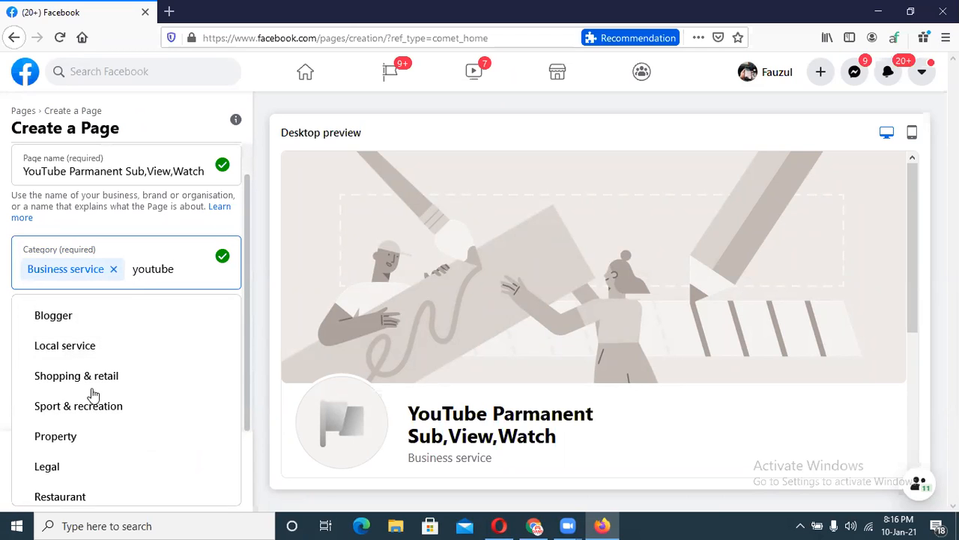
{"action": "left_click", "coordinate": [62, 320]}
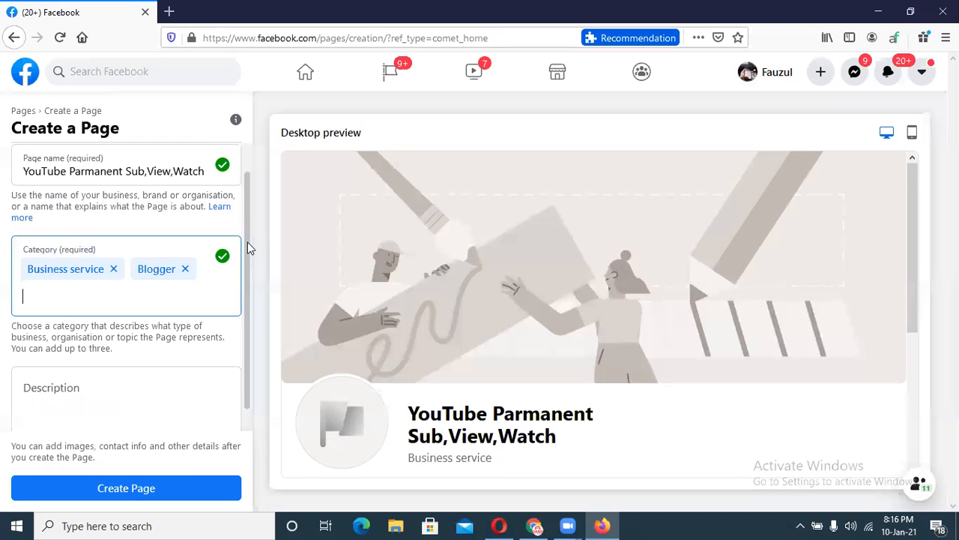
{"action": "scroll", "coordinate": [247, 242], "scroll_direction": "down", "scroll_amount": 1}
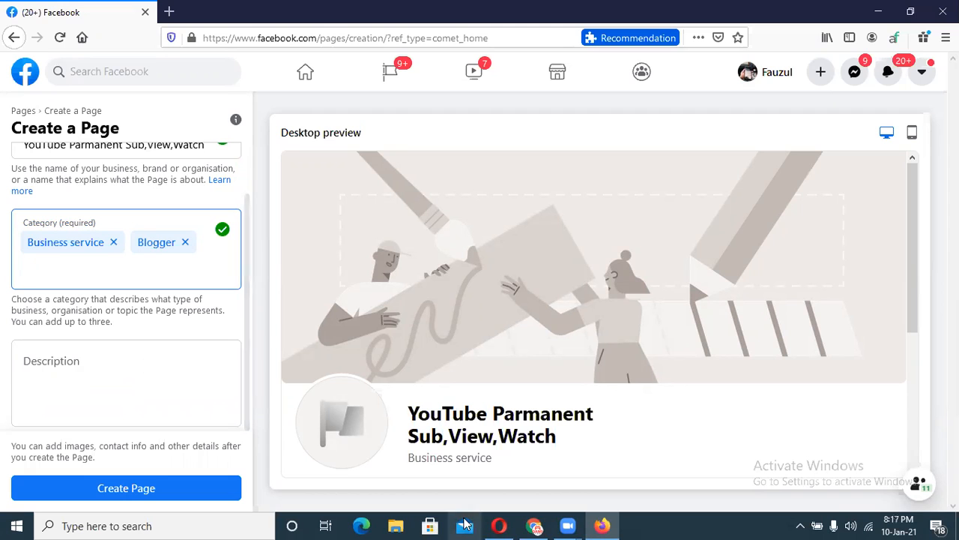
{"action": "left_click", "coordinate": [535, 525]}
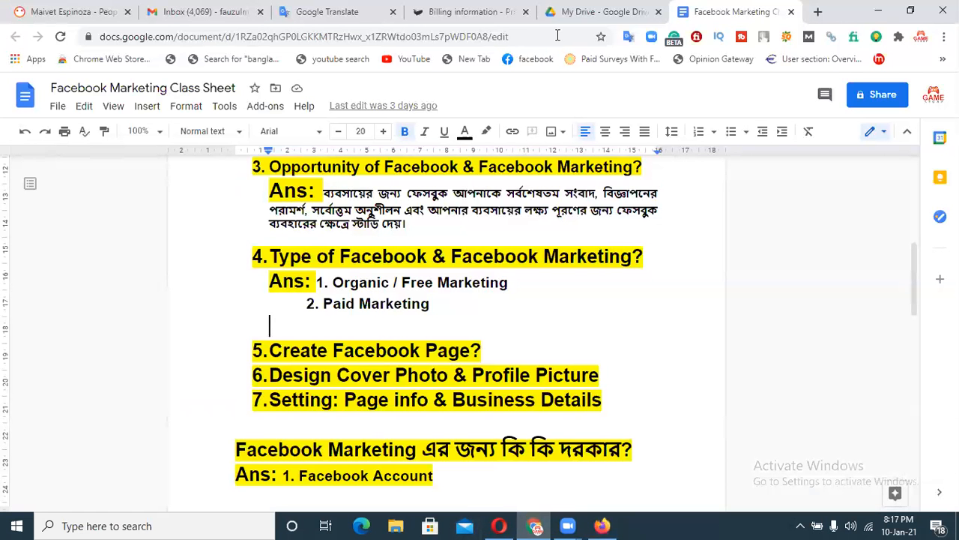
Open Google Translate in a new tab and set it to translate Bengali into English.
{"action": "left_click", "coordinate": [818, 12]}
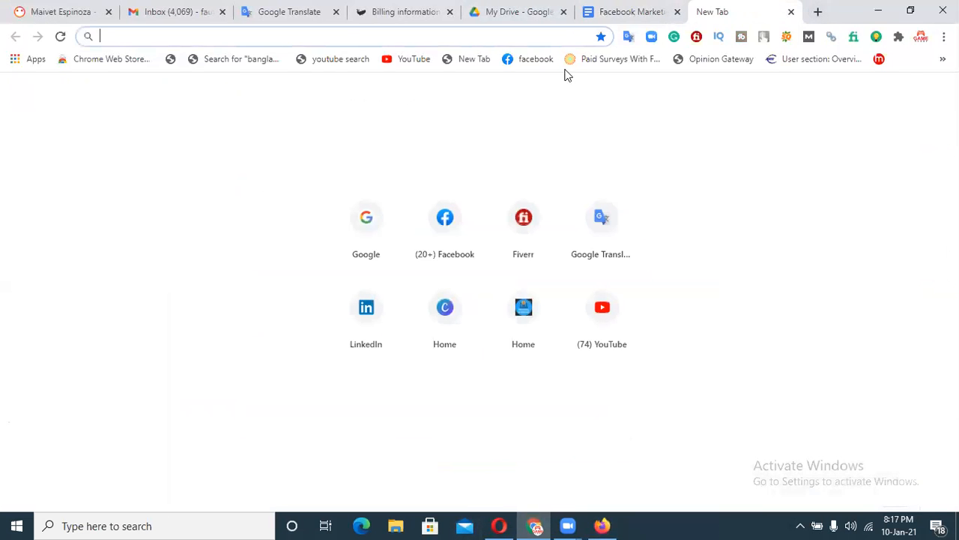
{"action": "left_click", "coordinate": [583, 253]}
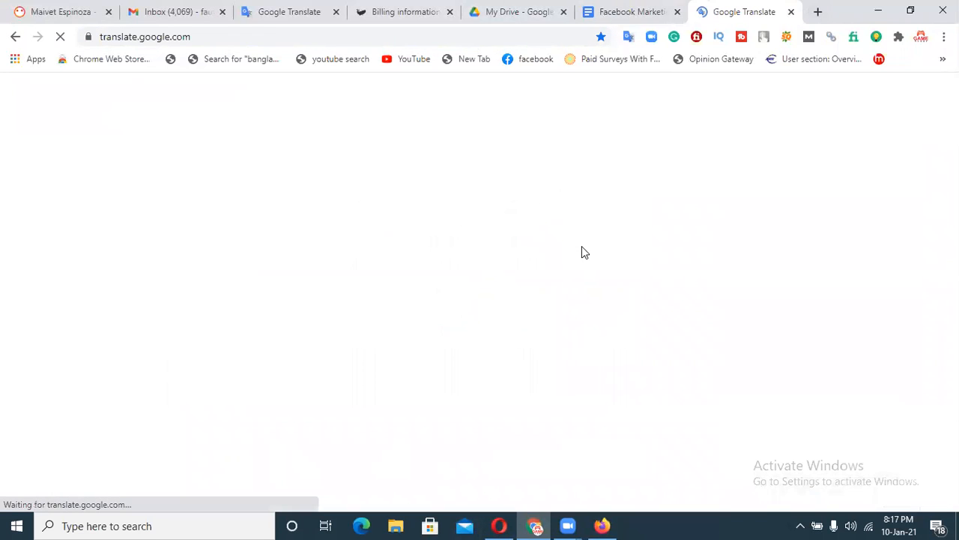
{"action": "left_click", "coordinate": [256, 212]}
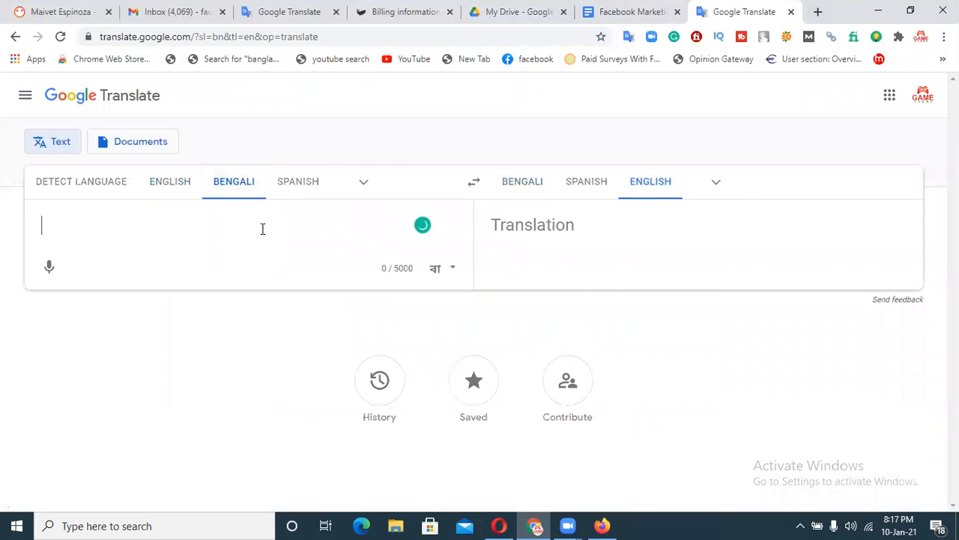
Type the Bengali welcome message about growing YouTube channels and copy the English translation.
{"action": "type", "text": "amader"}
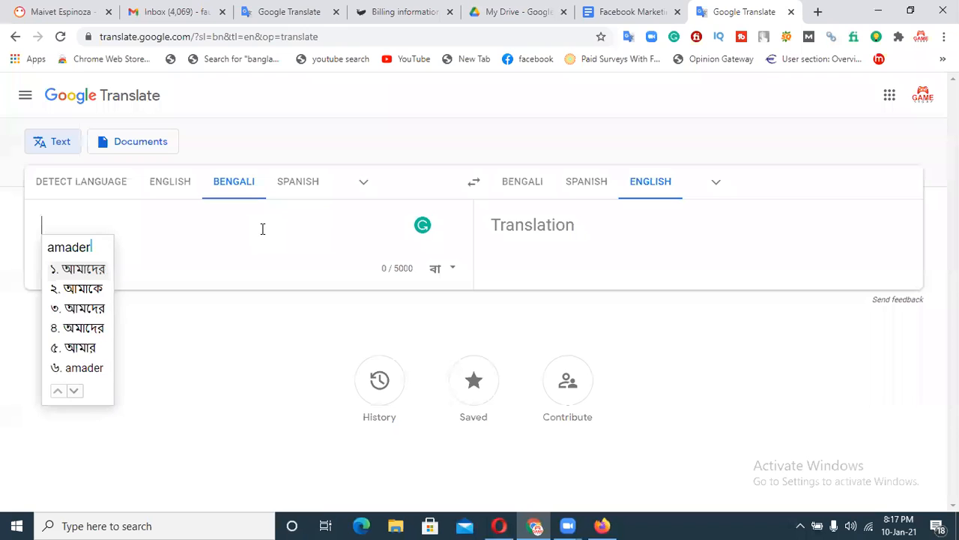
{"action": "type", "text": " page"}
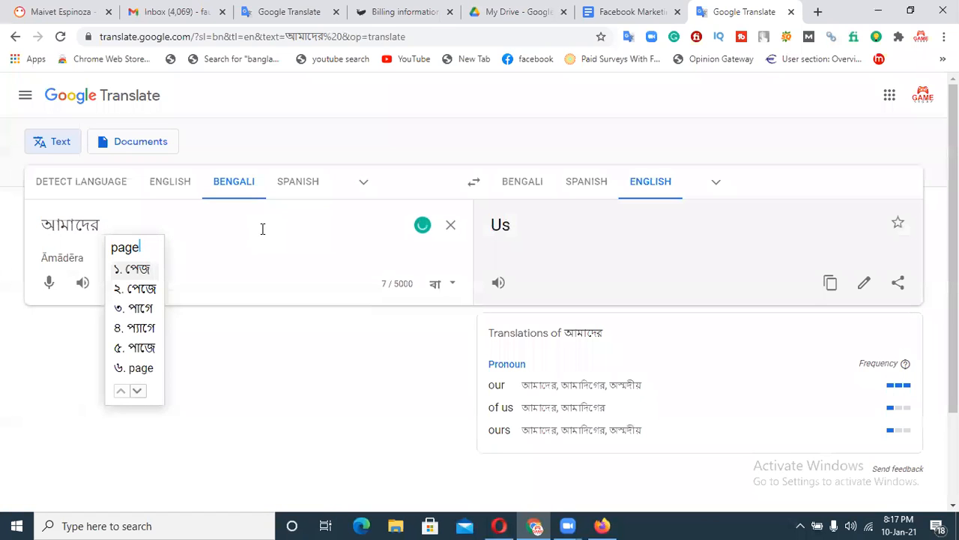
{"action": "key", "text": "BackSpace"}
{"action": "key", "text": "BackSpace"}
{"action": "key", "text": "BackSpace"}
{"action": "key", "text": "BackSpace"}
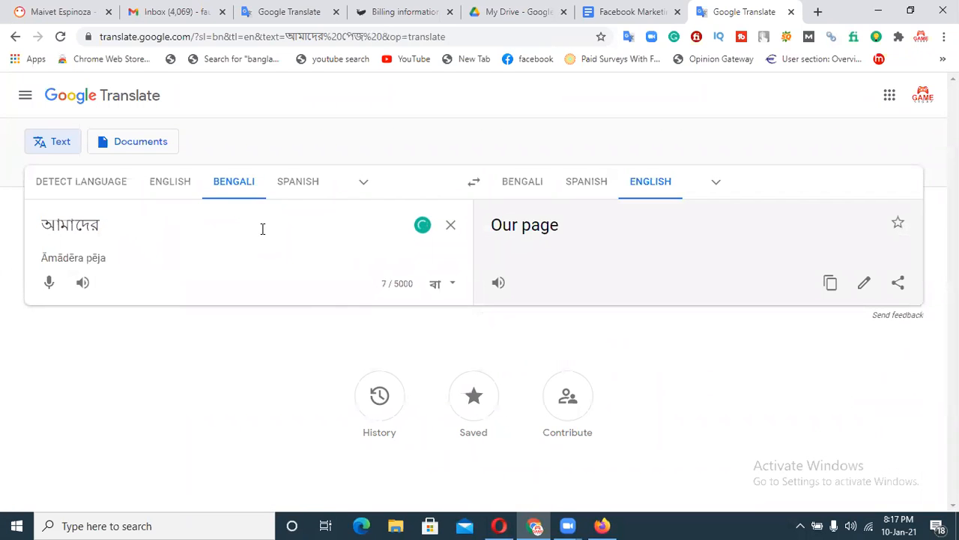
{"action": "type", "text": "page"}
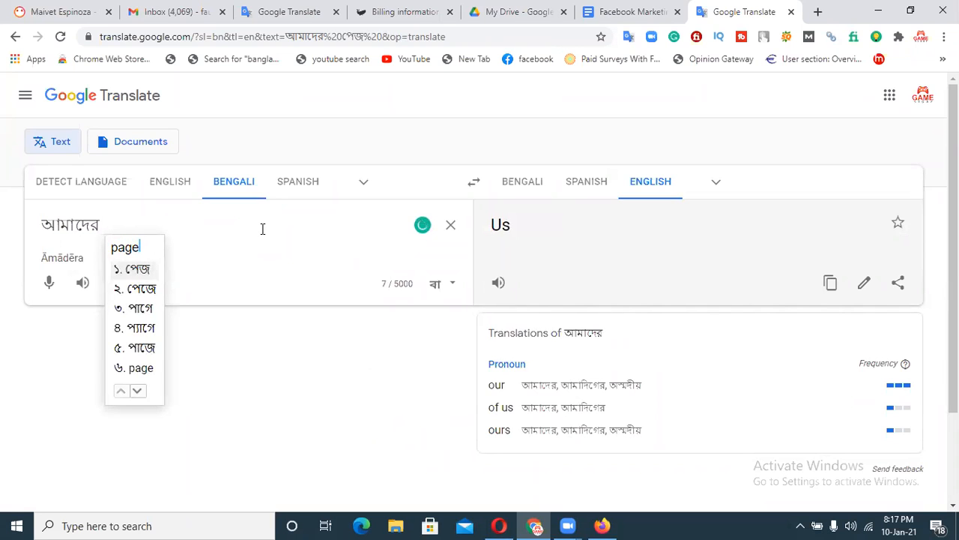
{"action": "type", "text": " ashar jonn"}
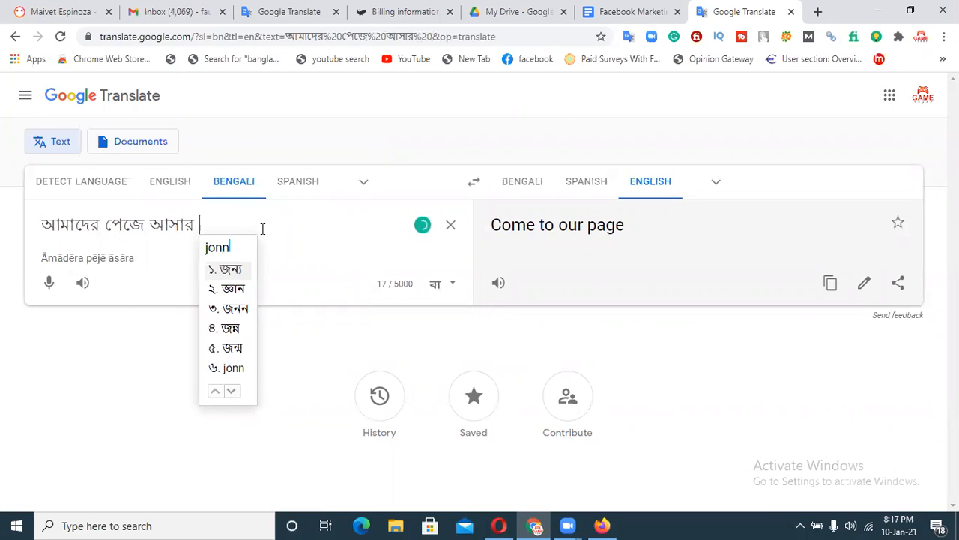
{"action": "type", "text": " apnake"}
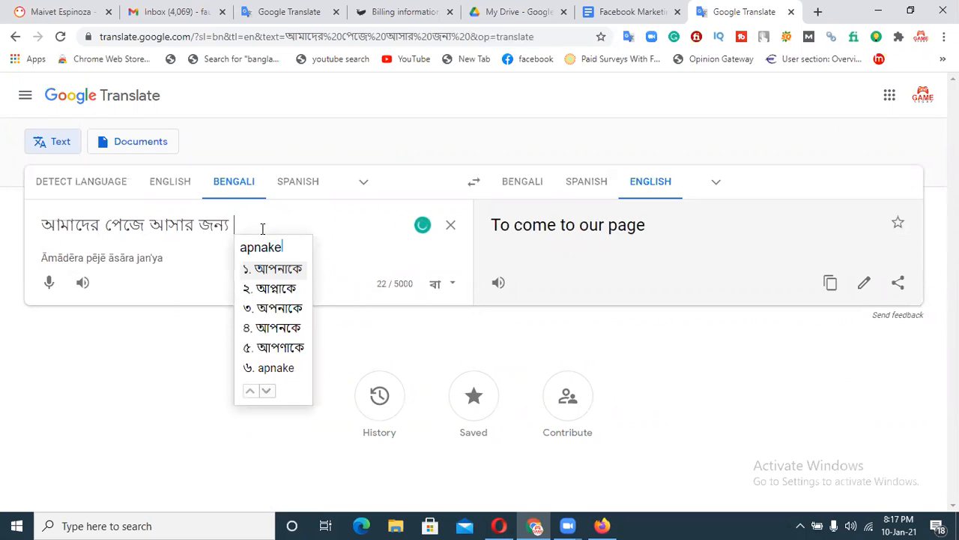
{"action": "type", "text": " dhonnobad"}
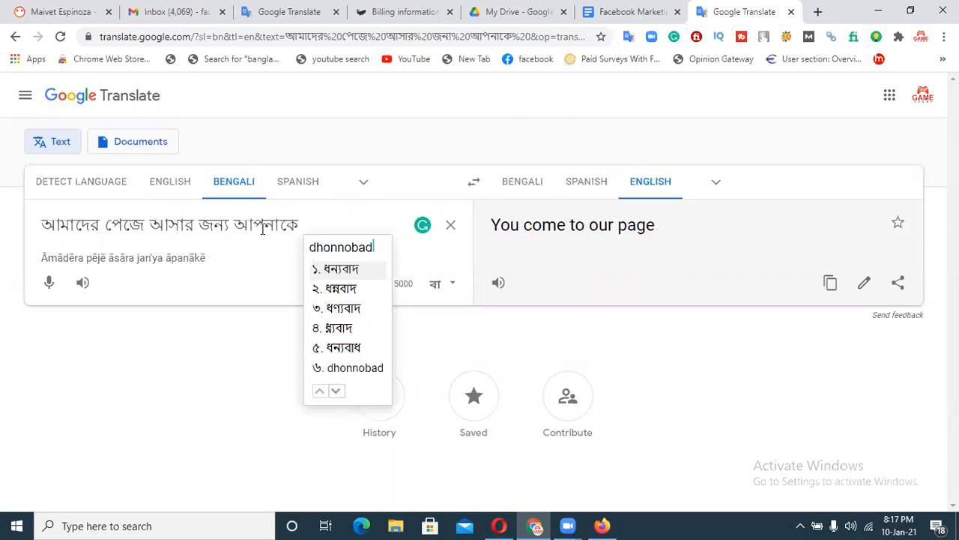
{"action": "type", "text": ". ai page"}
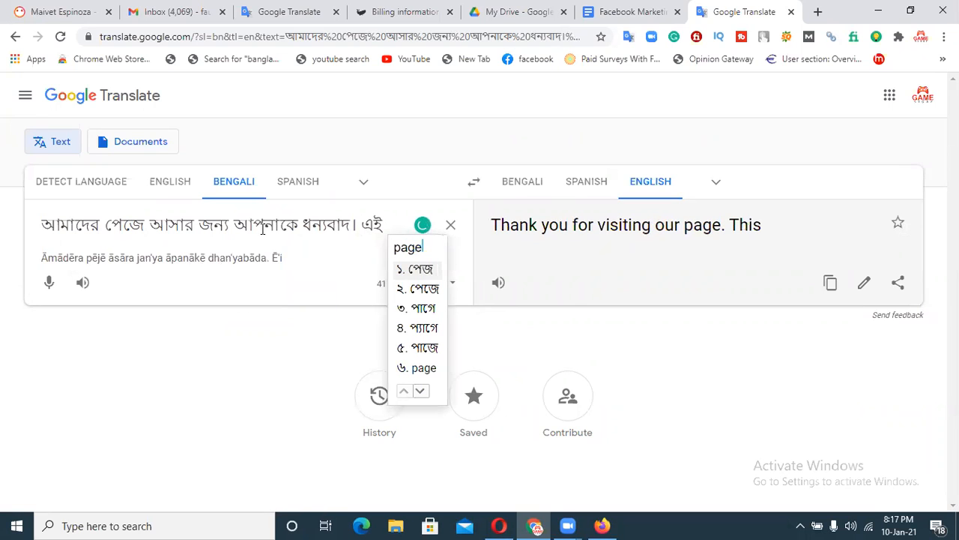
{"action": "key", "text": "Down"}
{"action": "type", "text": "apn"}
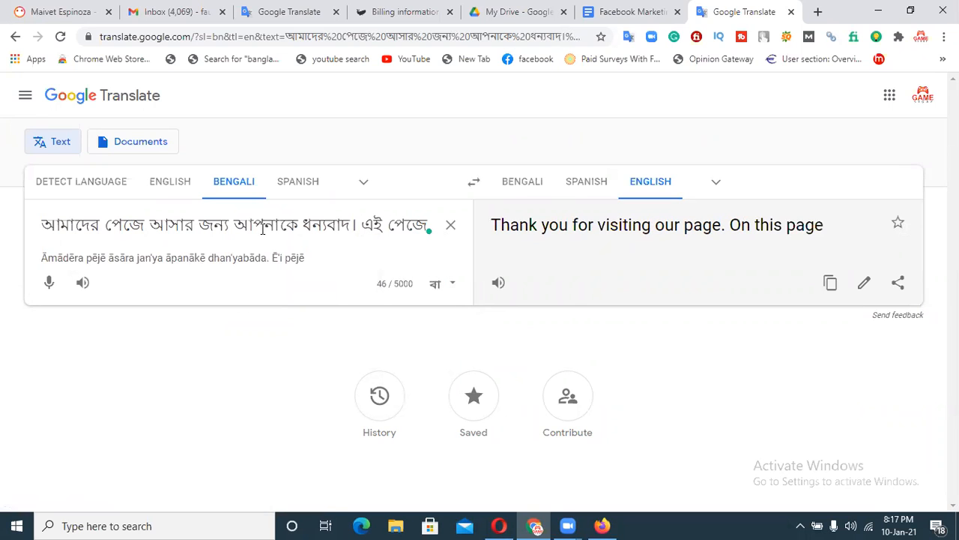
{"action": "type", "text": "ar apnad"}
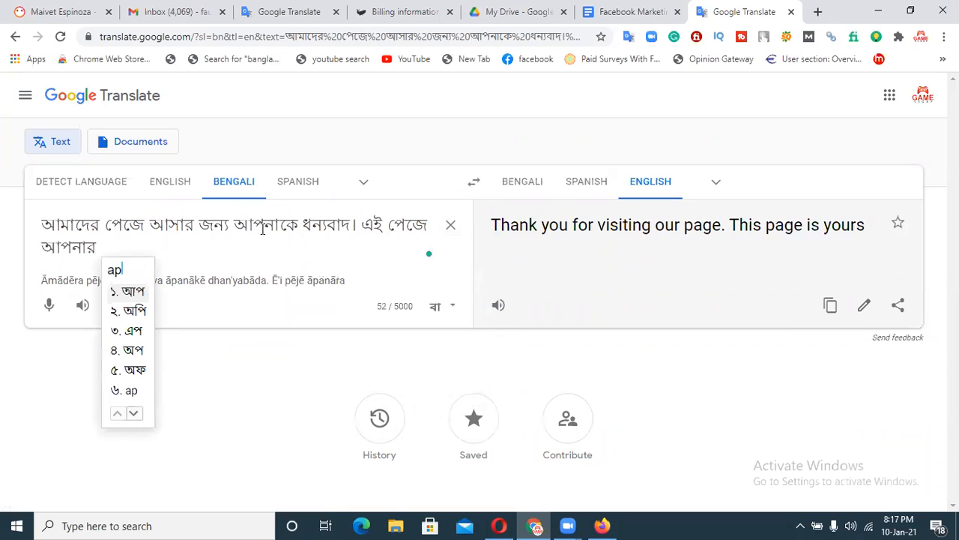
{"action": "type", "text": "er yout"}
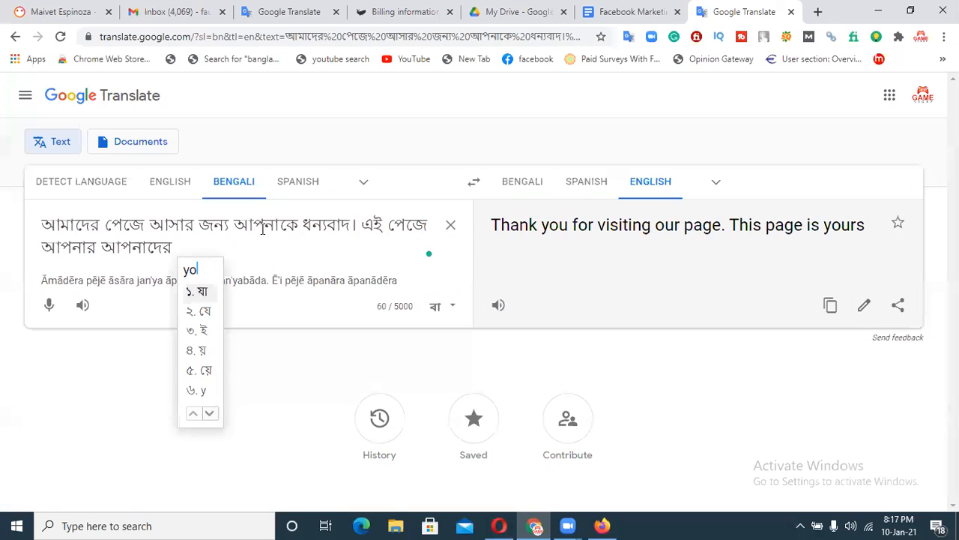
{"action": "type", "text": "ub vid"}
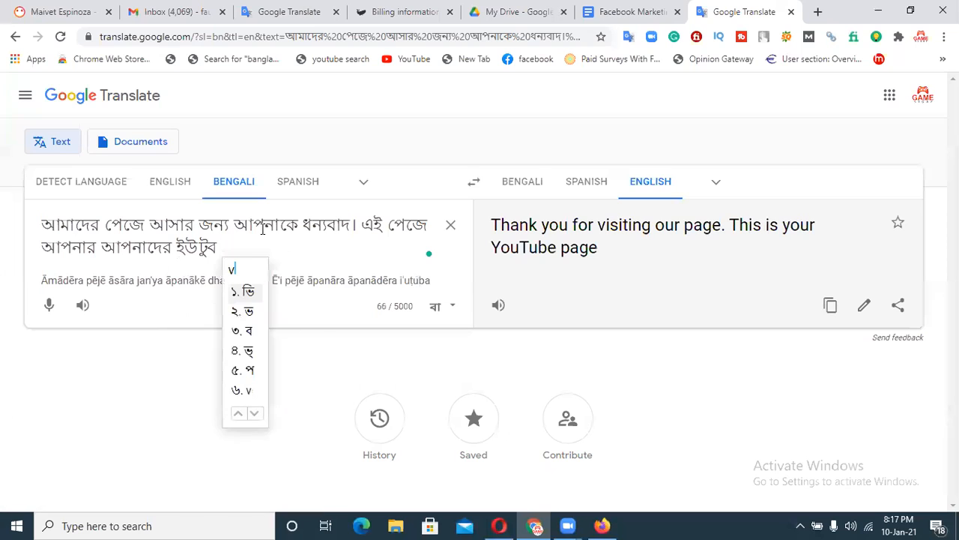
{"action": "type", "text": "eo"}
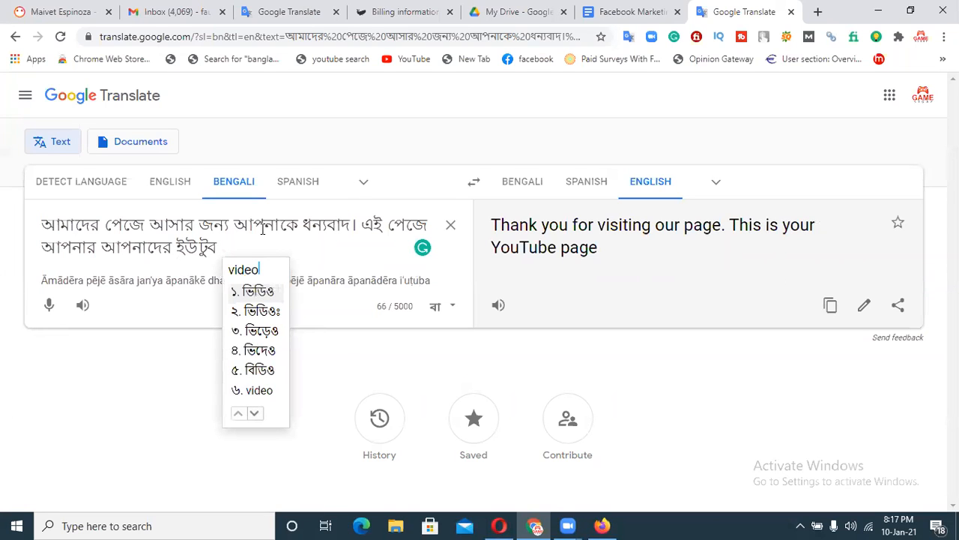
{"action": "type", "text": "ke ba ap"}
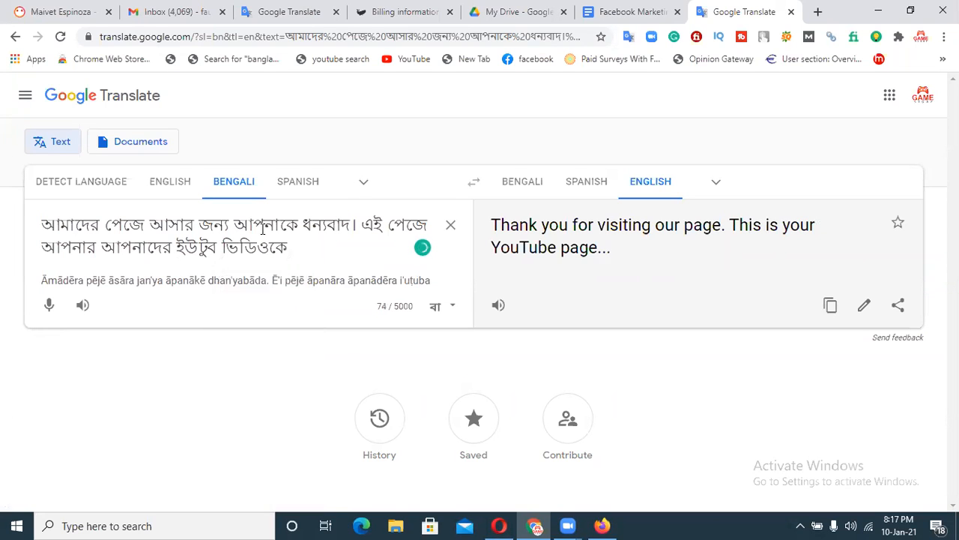
{"action": "type", "text": "nader cha"}
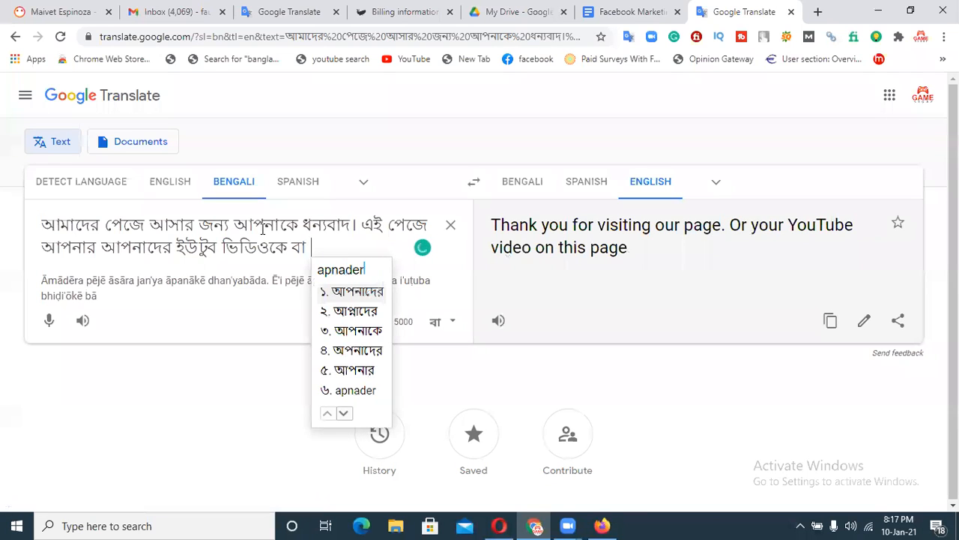
{"action": "type", "text": "nne"}
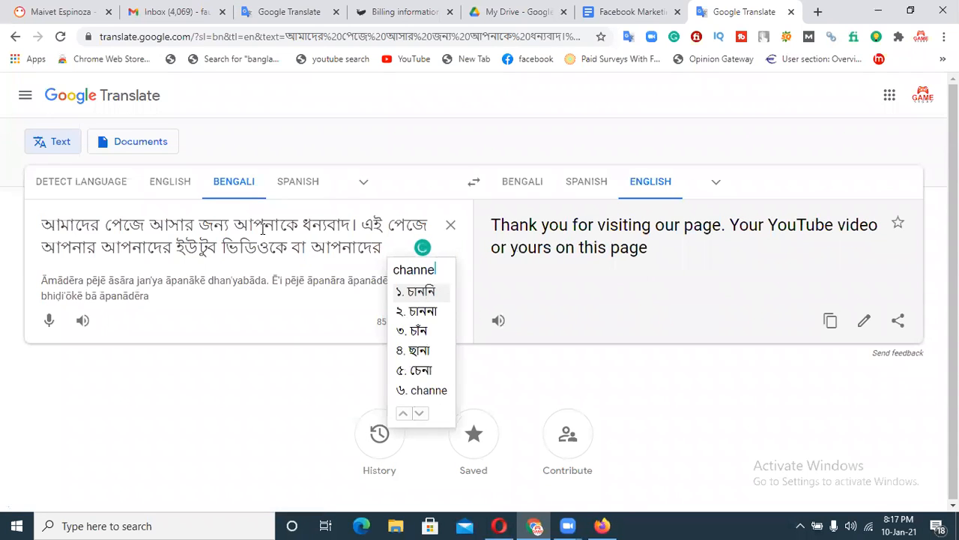
{"action": "type", "text": "lke grow"}
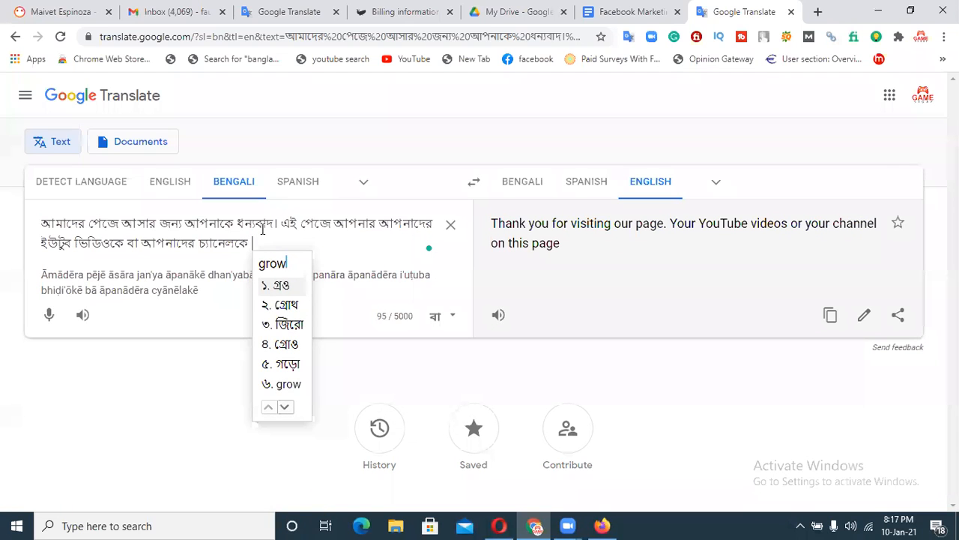
{"action": "type", "text": " korate"}
{"action": "key", "text": "Down"}
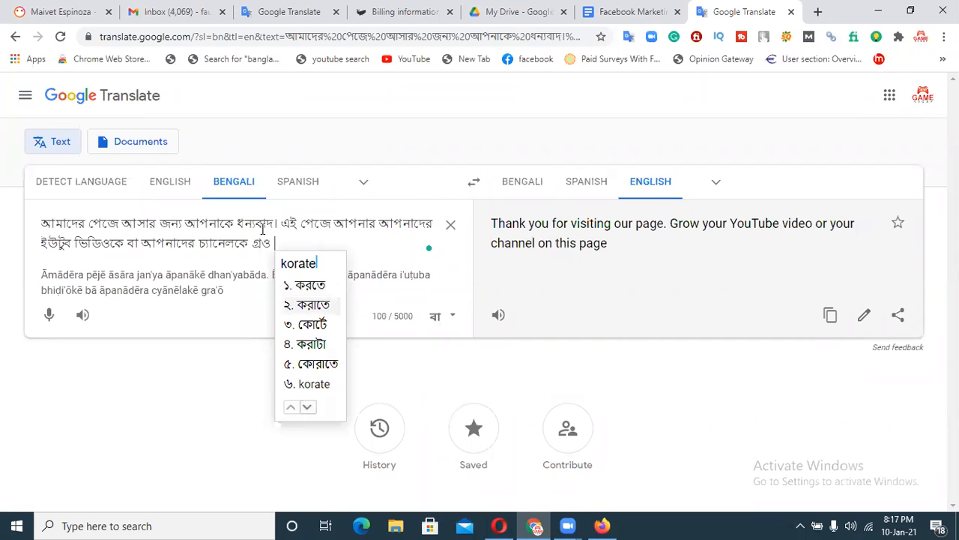
{"action": "type", "text": "parben"}
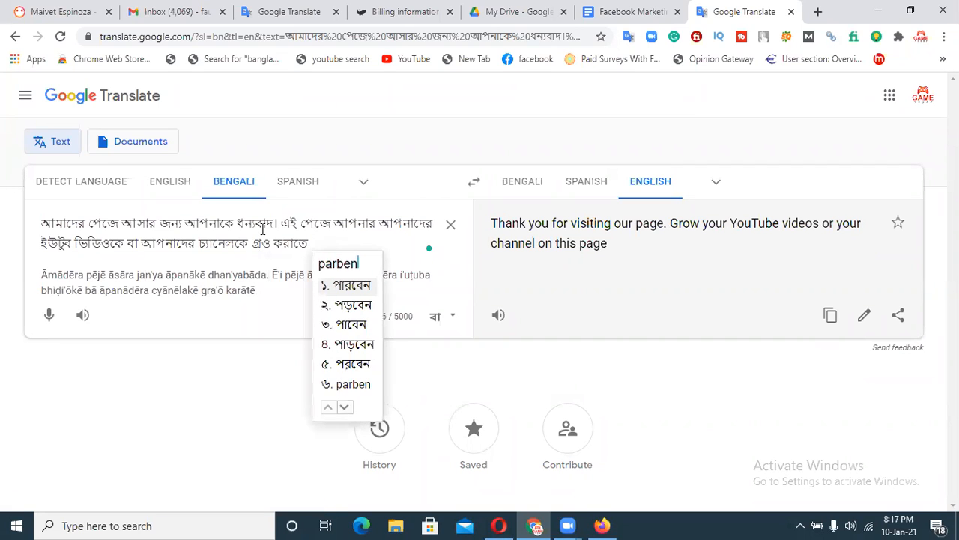
{"action": "key", "text": "Return"}
{"action": "type", "text": "."}
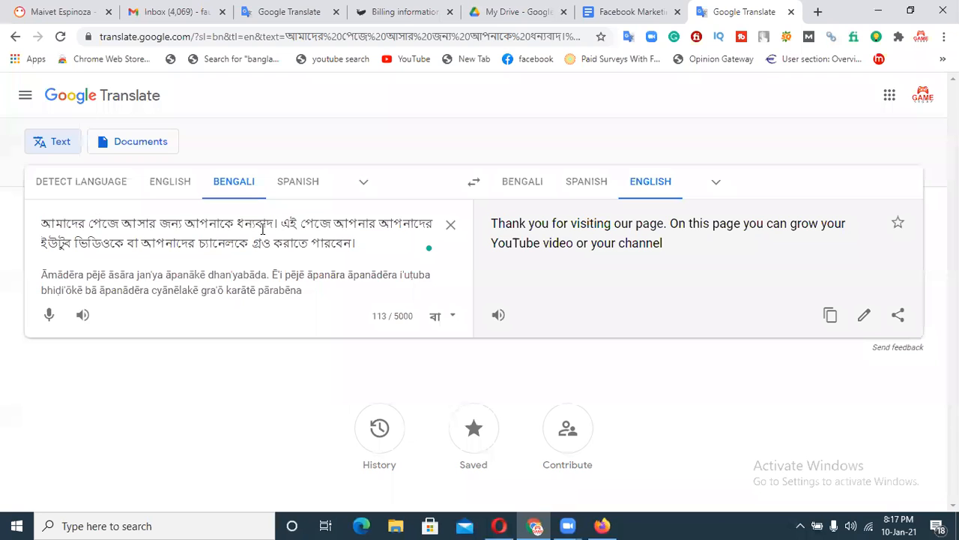
{"action": "left_click", "coordinate": [830, 315]}
Paste the English welcome text into the Facebook Page's Description field.
{"action": "left_click", "coordinate": [602, 526]}
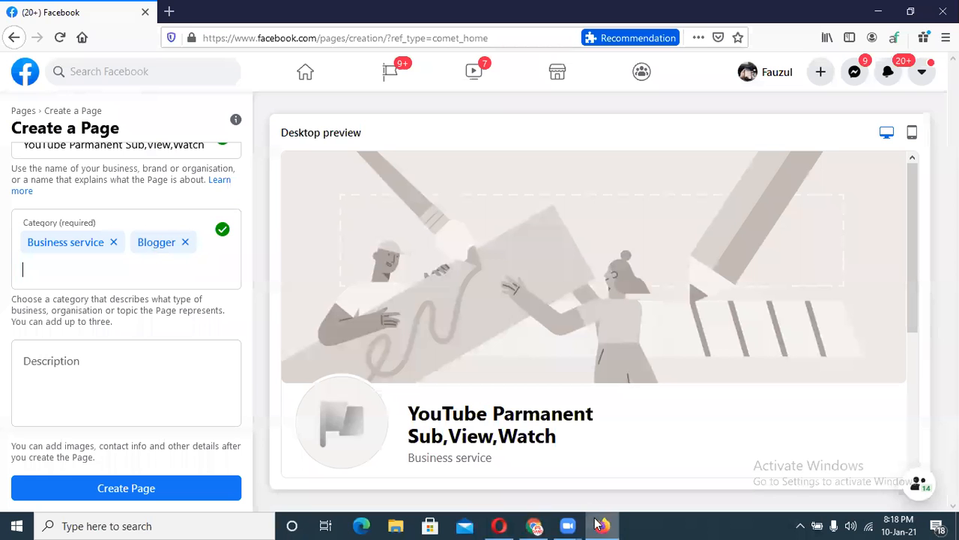
{"action": "left_click", "coordinate": [57, 367]}
{"action": "key", "text": "ctrl+v"}
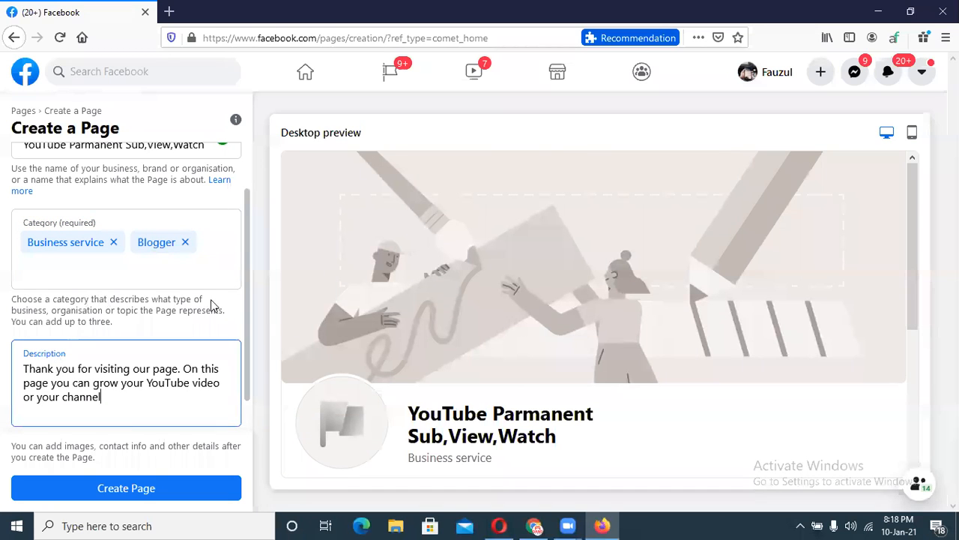
Review the completed form and create the Page.
{"action": "scroll", "coordinate": [909, 244], "scroll_direction": "down", "scroll_amount": 2}
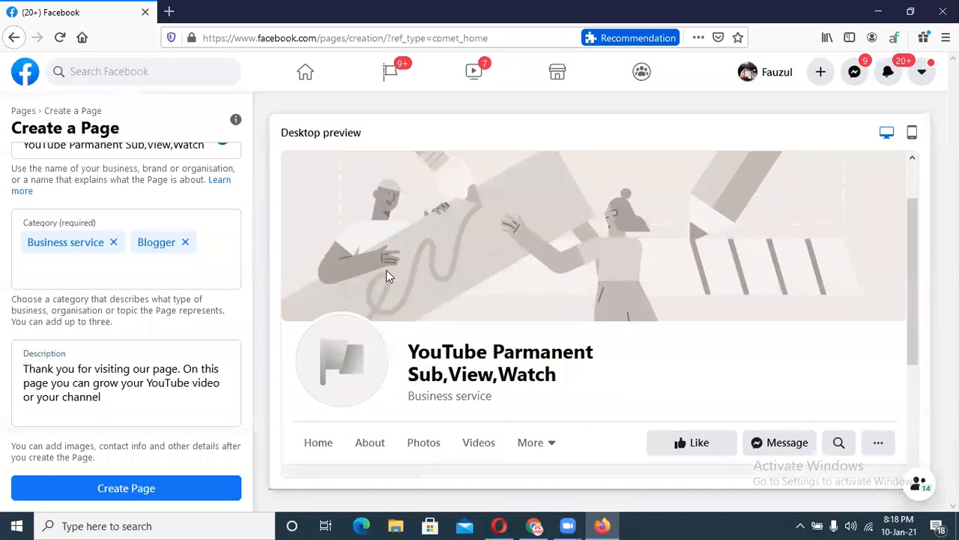
{"action": "scroll", "coordinate": [249, 231], "scroll_direction": "down", "scroll_amount": 1}
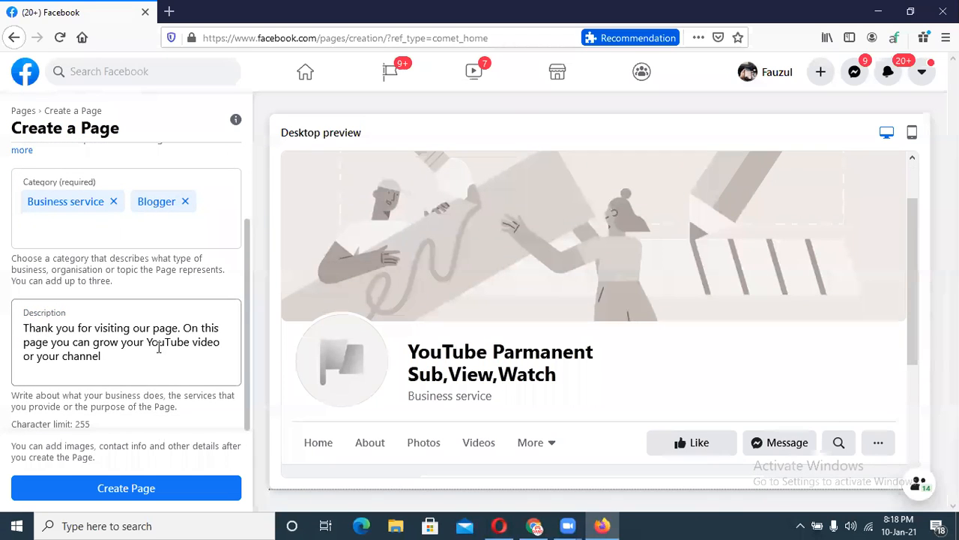
{"action": "scroll", "coordinate": [247, 267], "scroll_direction": "up", "scroll_amount": 3}
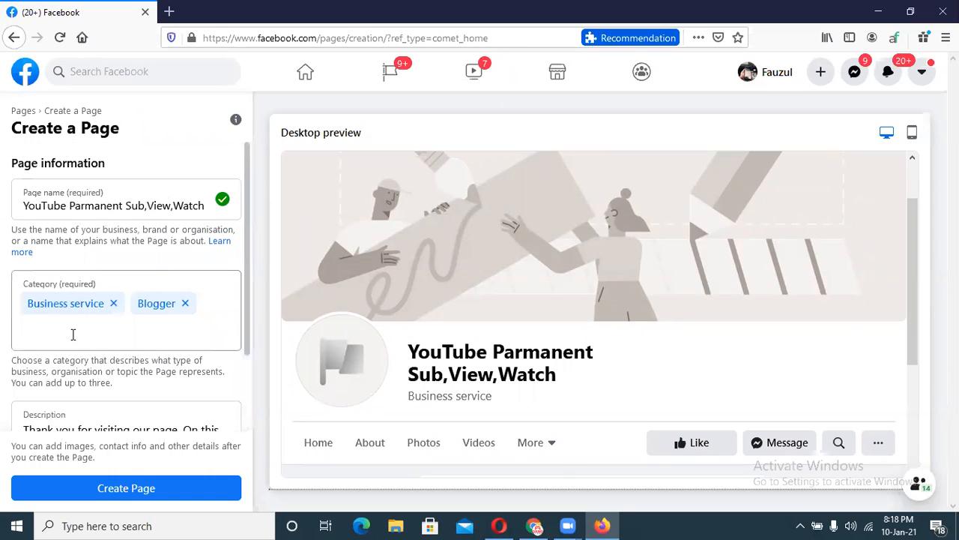
{"action": "left_click", "coordinate": [161, 492]}
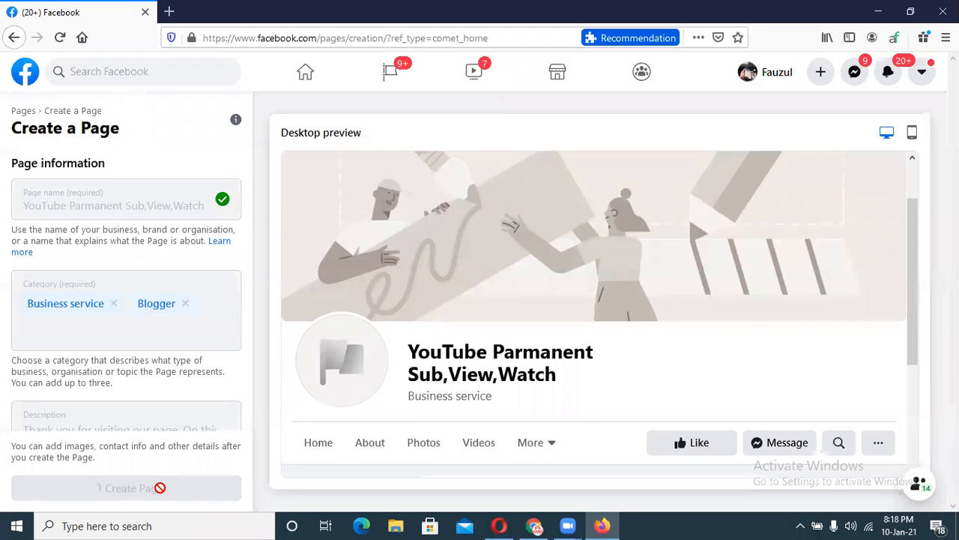
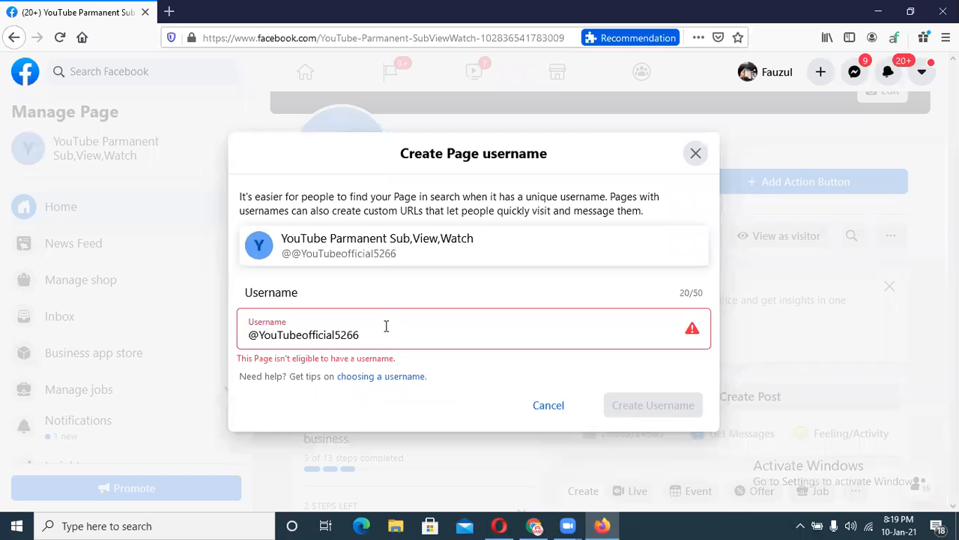
Change the rejected username to YouTube1122.
{"action": "left_click", "coordinate": [386, 325]}
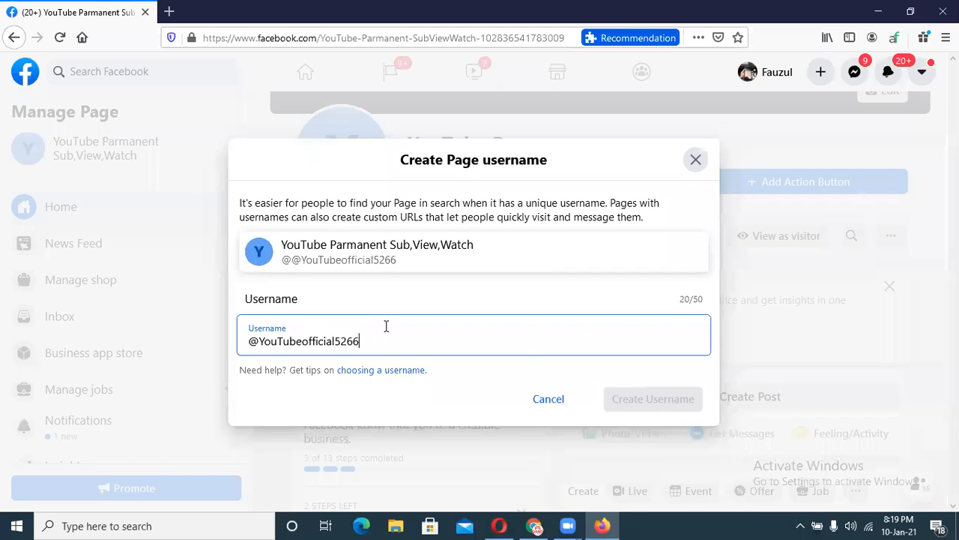
{"action": "key", "text": "BackSpace"}
{"action": "key", "text": "BackSpace"}
{"action": "key", "text": "BackSpace"}
{"action": "key", "text": "BackSpace"}
{"action": "key", "text": "BackSpace"}
{"action": "key", "text": "BackSpace"}
{"action": "key", "text": "BackSpace"}
{"action": "key", "text": "BackSpace"}
{"action": "key", "text": "BackSpace"}
{"action": "key", "text": "BackSpace"}
{"action": "key", "text": "BackSpace"}
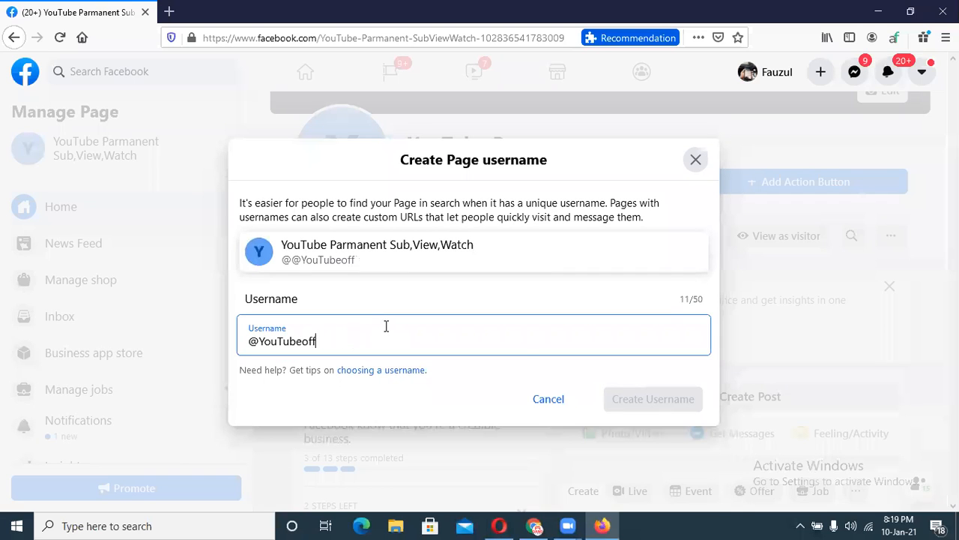
{"action": "key", "text": "BackSpace"}
{"action": "type", "text": "1122"}
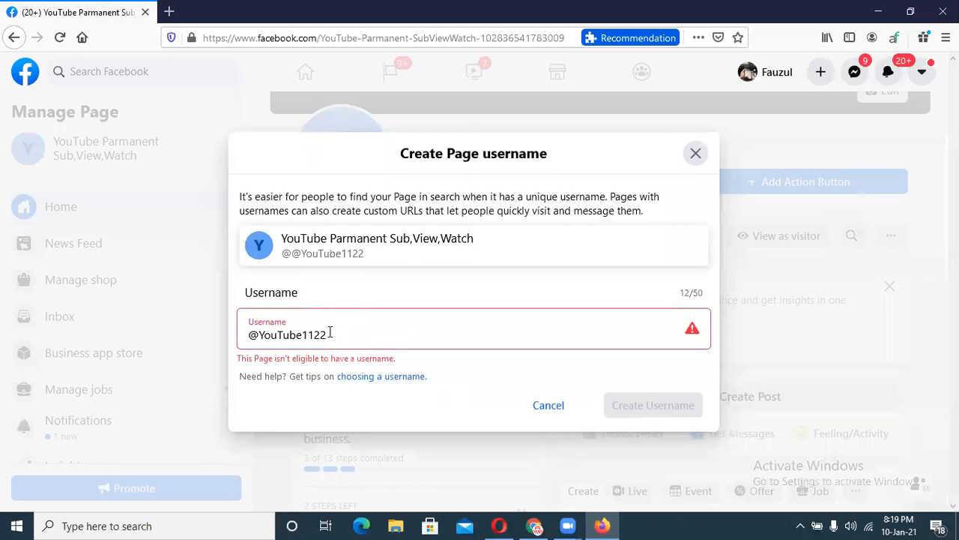
Replace the username with videopromotion1 and check whether it's accepted.
{"action": "left_click_drag", "start_coordinate": [336, 342], "coordinate": [262, 341]}
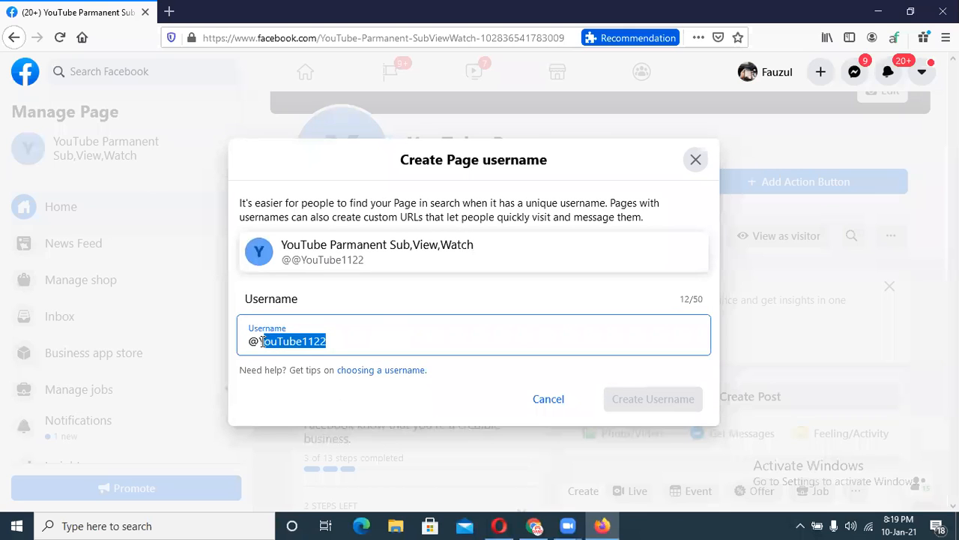
{"action": "left_click", "coordinate": [262, 341]}
{"action": "left_click_drag", "start_coordinate": [328, 341], "coordinate": [260, 341]}
{"action": "key", "text": "BackSpace"}
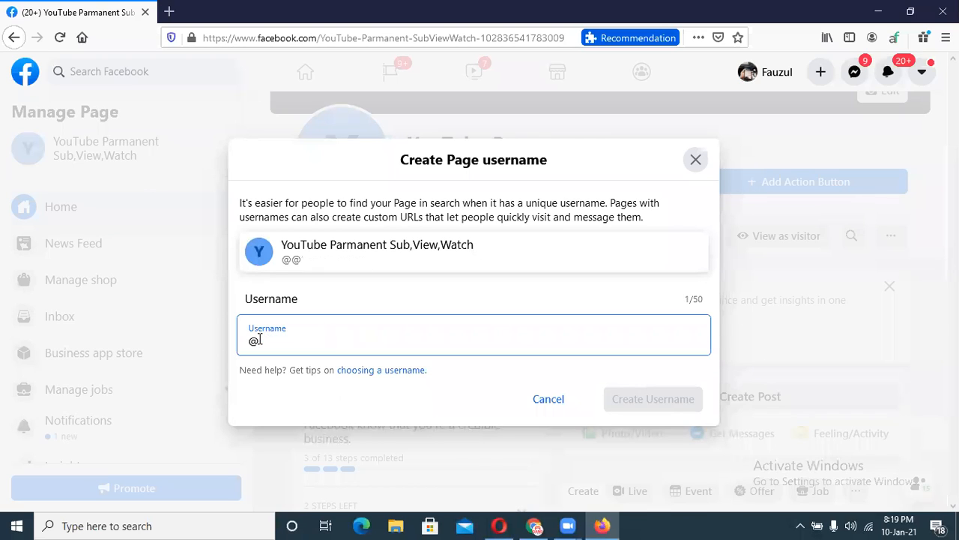
{"action": "type", "text": "video"}
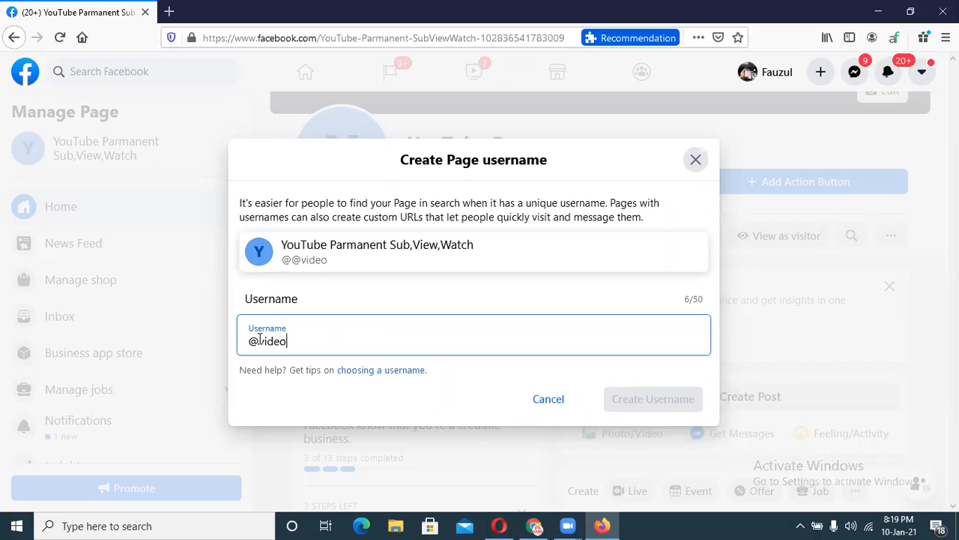
{"action": "type", "text": "promotion"}
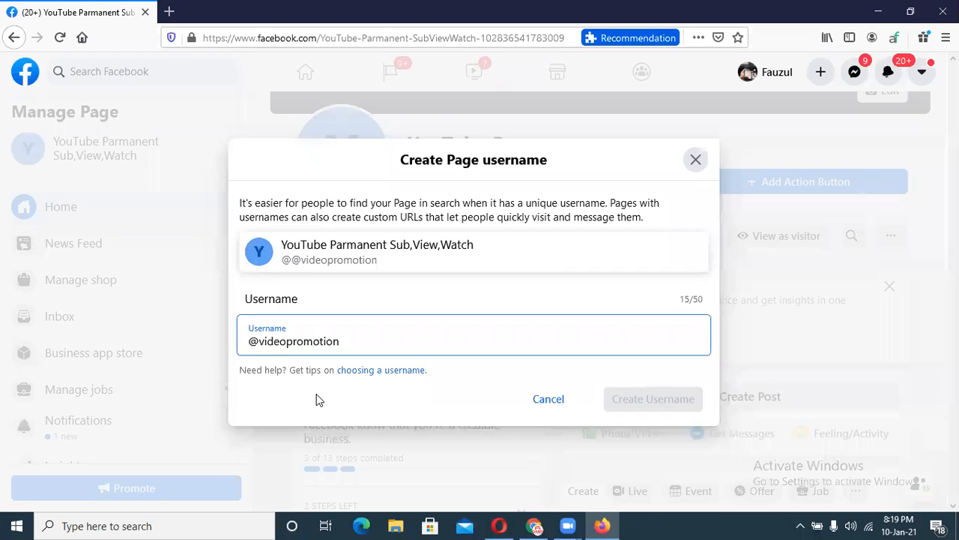
{"action": "left_click", "coordinate": [344, 329]}
{"action": "left_click", "coordinate": [360, 407]}
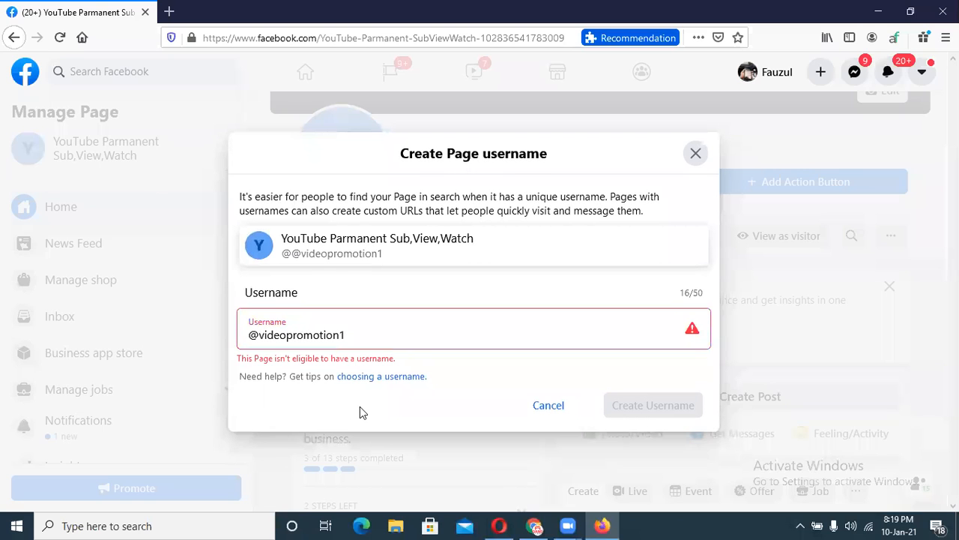
Clear the field completely and enter Youtubeofficial as the username.
{"action": "left_click", "coordinate": [286, 330]}
{"action": "left_click_drag", "start_coordinate": [345, 342], "coordinate": [261, 344]}
{"action": "key", "text": "BackSpace"}
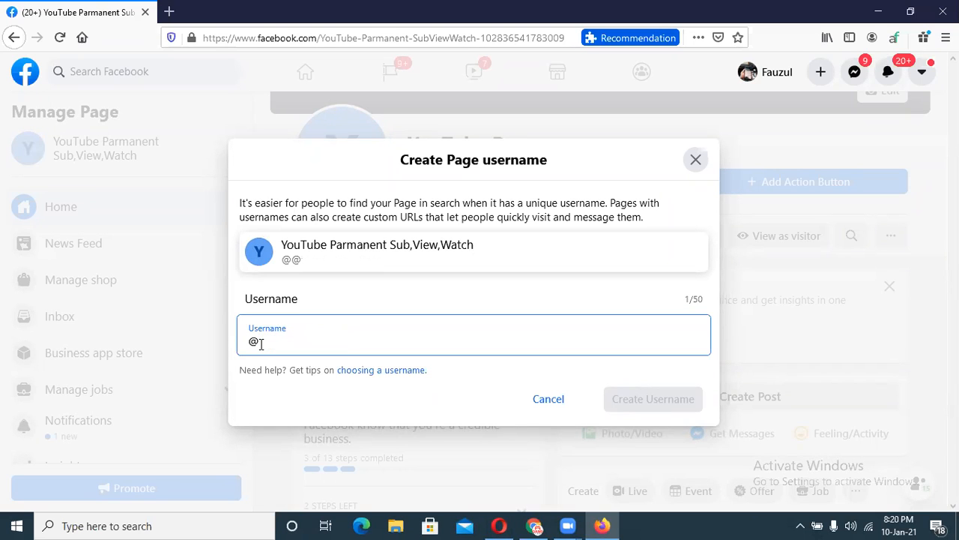
{"action": "key", "text": "BackSpace"}
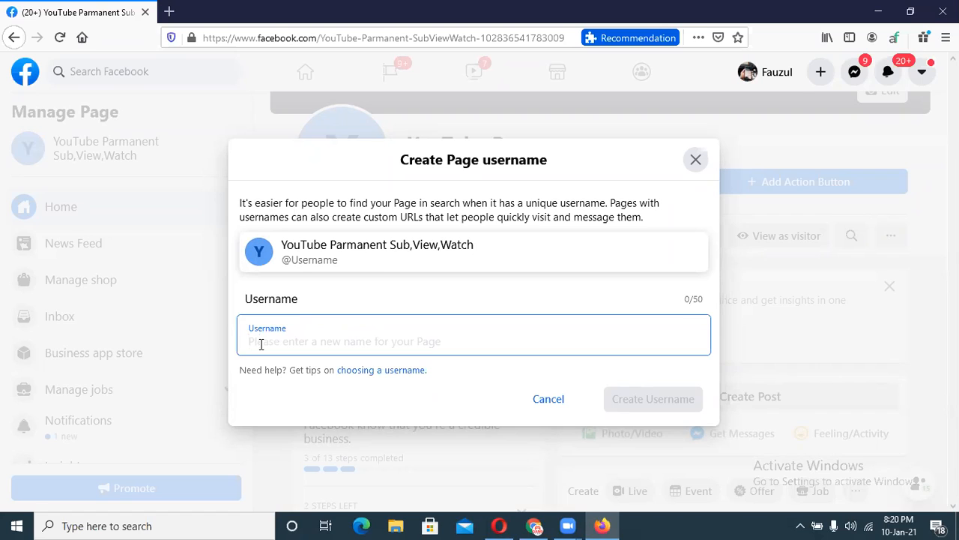
{"action": "type", "text": "Youtubeofficial"}
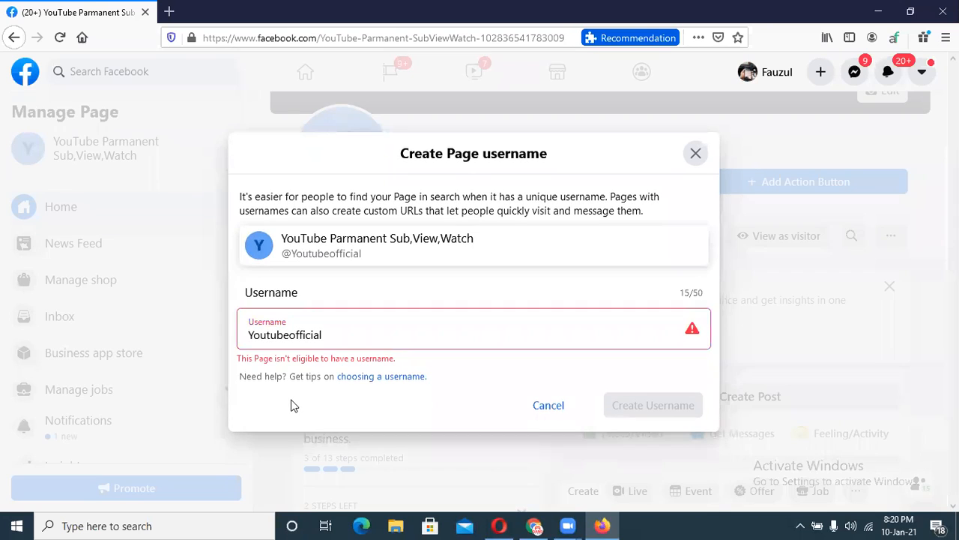
Change the username to YoutubeOfficial11221 with a capital O and check availability.
{"action": "left_click", "coordinate": [334, 338]}
{"action": "type", "text": "11221"}
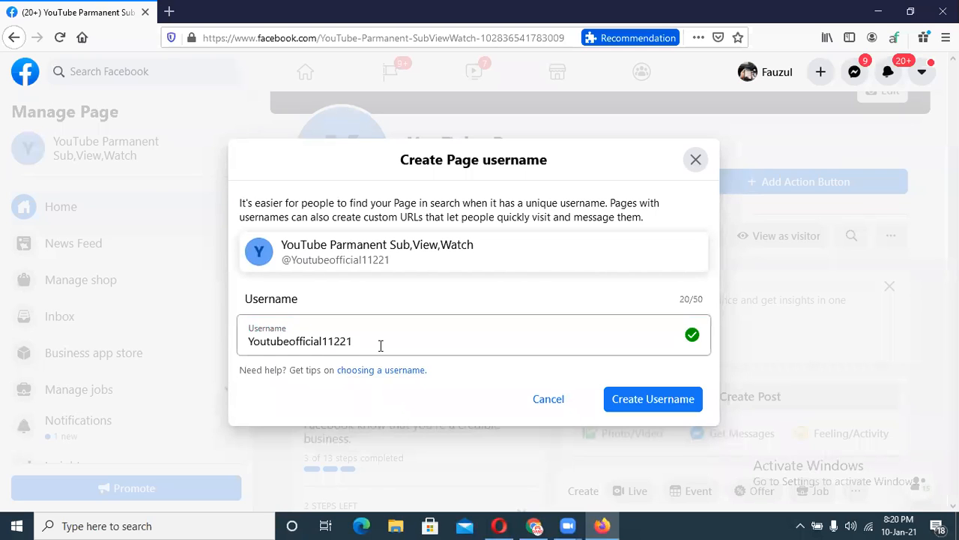
{"action": "left_click", "coordinate": [296, 343]}
{"action": "key", "text": "BackSpace"}
{"action": "type", "text": "O"}
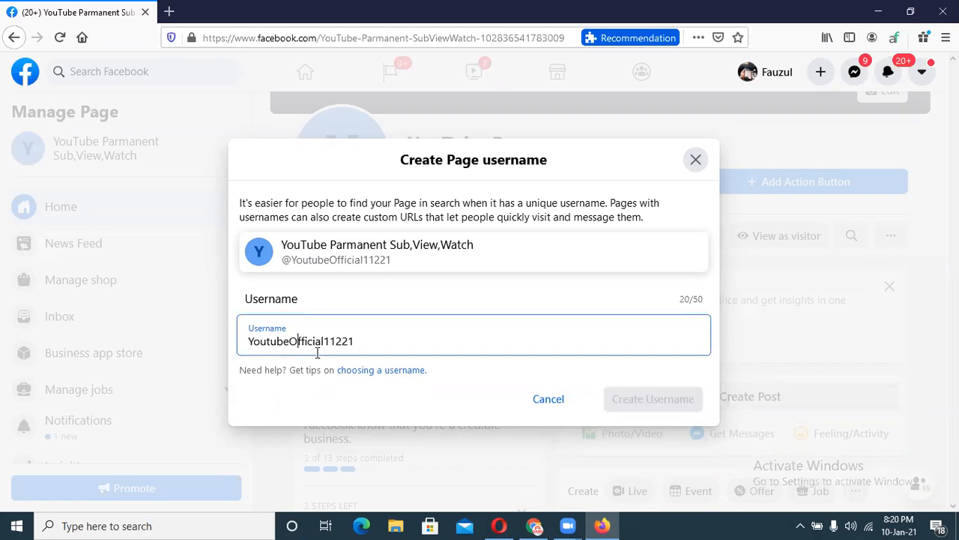
{"action": "left_click", "coordinate": [339, 390]}
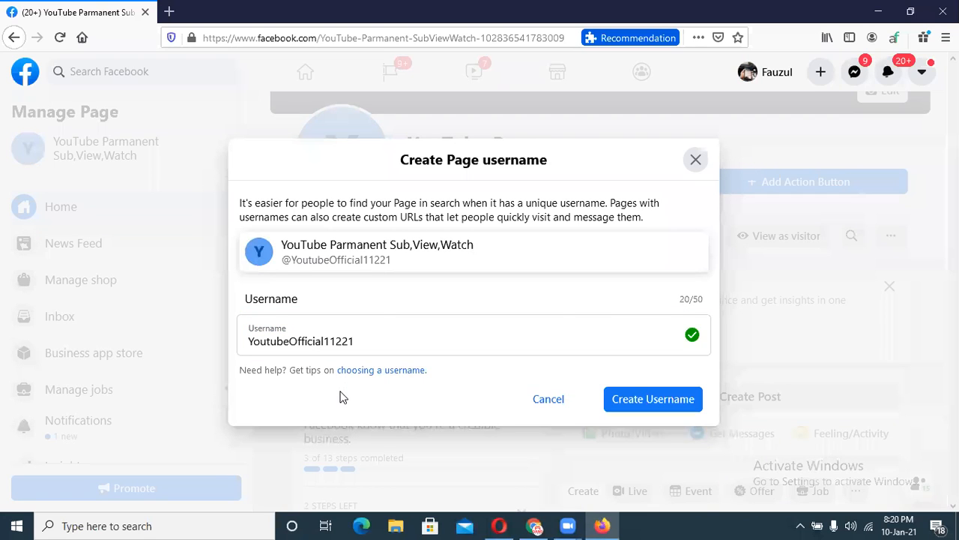
Shorten the username to YoutubeOfficial1122, then YoutubeOfficial112, checking each.
{"action": "left_click", "coordinate": [354, 341]}
{"action": "key", "text": "BackSpace"}
{"action": "left_click", "coordinate": [369, 408]}
{"action": "left_click", "coordinate": [355, 340]}
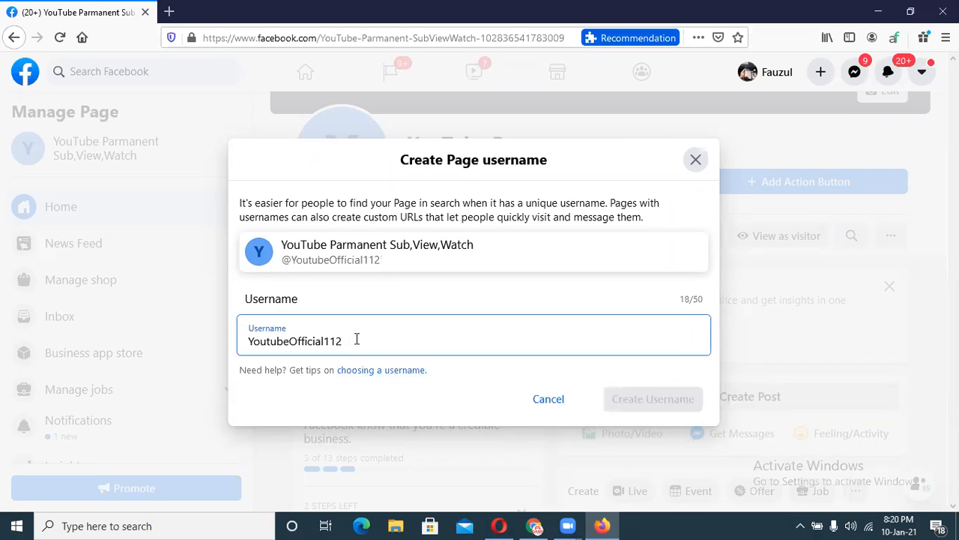
{"action": "left_click", "coordinate": [377, 399]}
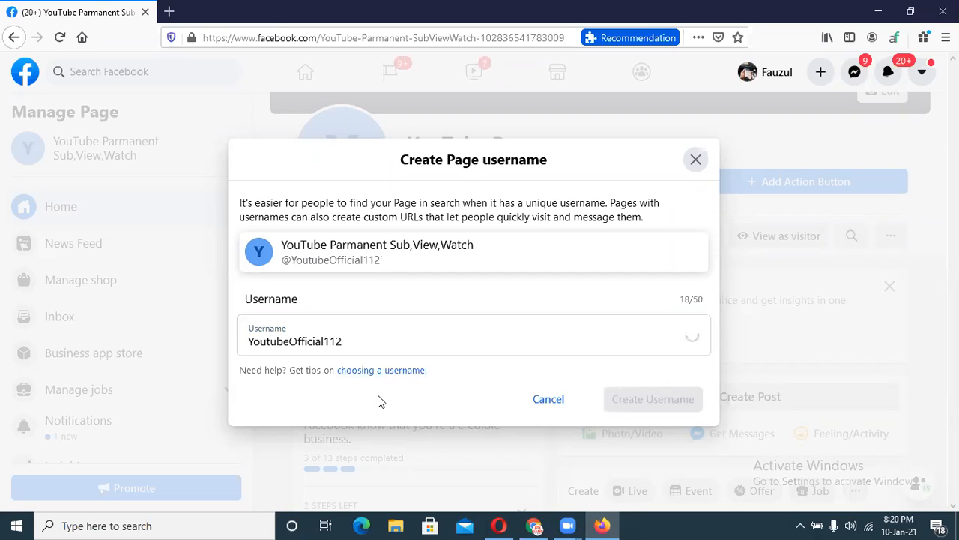
Trim the username down to YoutubeOfficial1 and dismiss the something's-gone-wrong error.
{"action": "left_click", "coordinate": [352, 338]}
{"action": "key", "text": "BackSpace"}
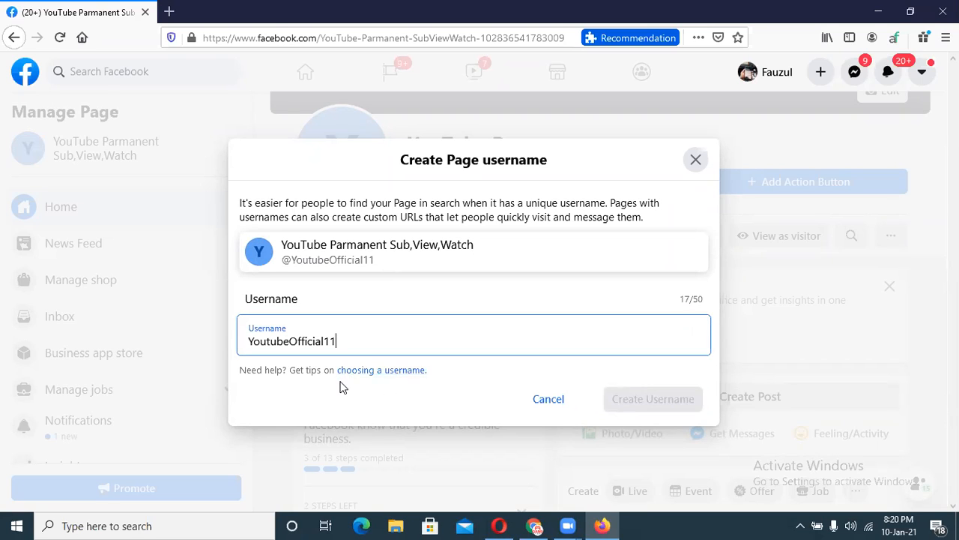
{"action": "left_click", "coordinate": [341, 387]}
{"action": "left_click", "coordinate": [343, 336]}
{"action": "key", "text": "BackSpace"}
{"action": "left_click", "coordinate": [372, 396]}
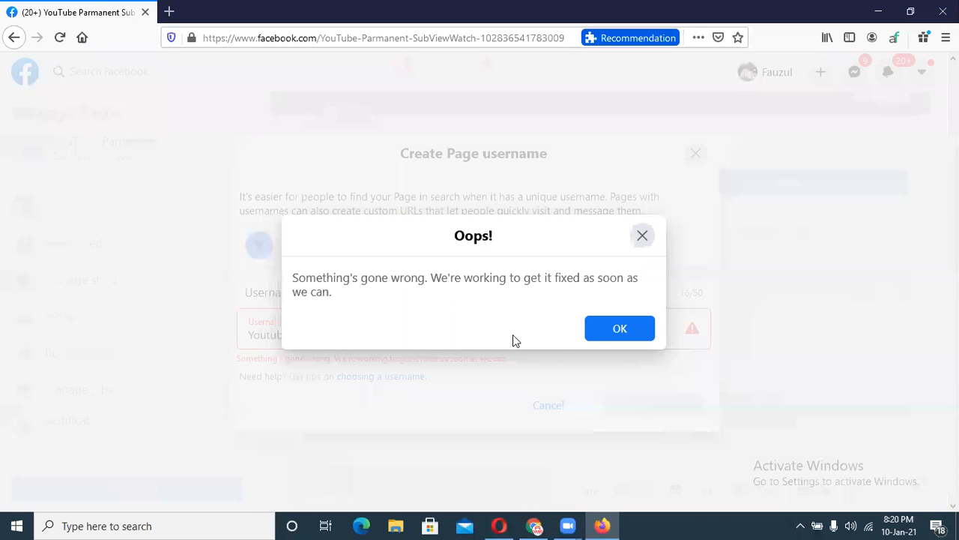
{"action": "left_click", "coordinate": [604, 335]}
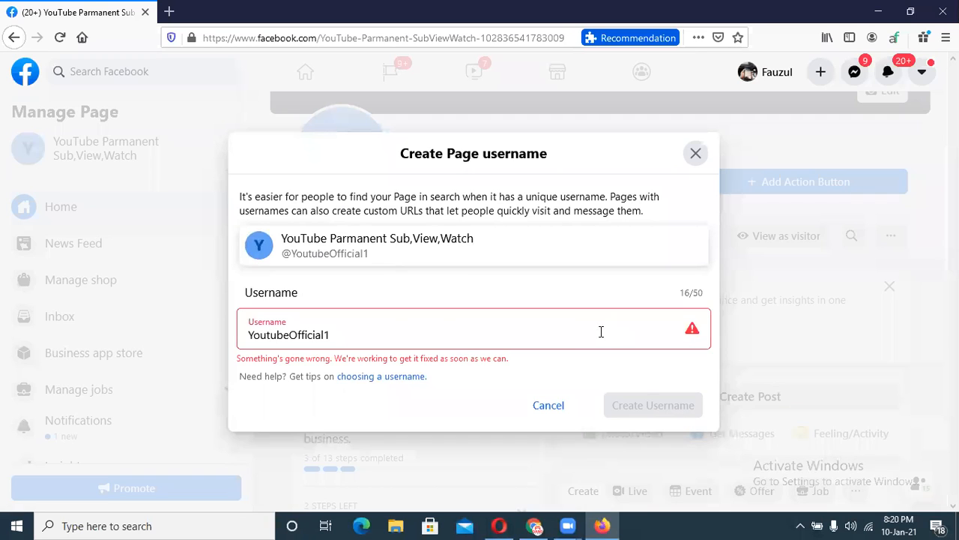
Submit YoutubeOfficial12 as the Page username, dismiss the unavailable notice, and recheck it.
{"action": "left_click", "coordinate": [383, 335]}
{"action": "type", "text": "2"}
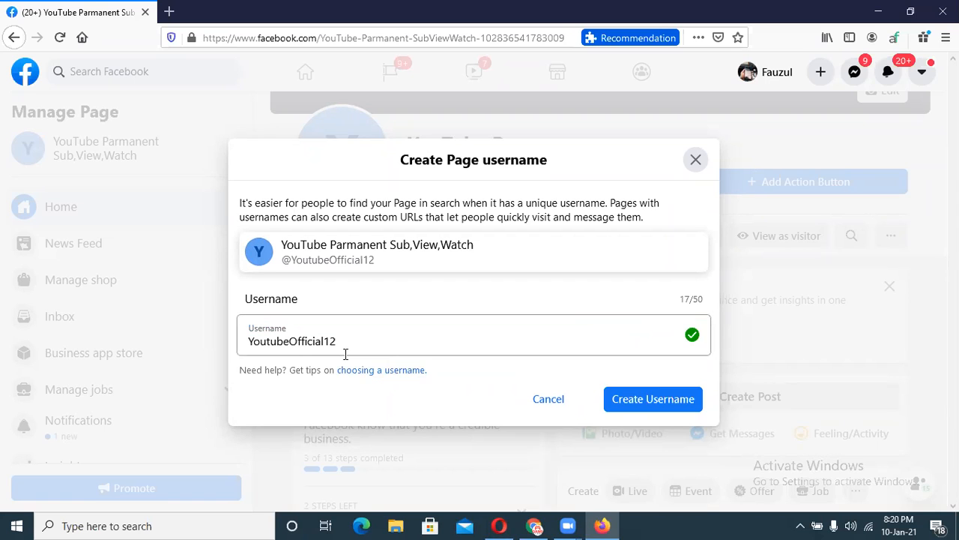
{"action": "left_click", "coordinate": [630, 402]}
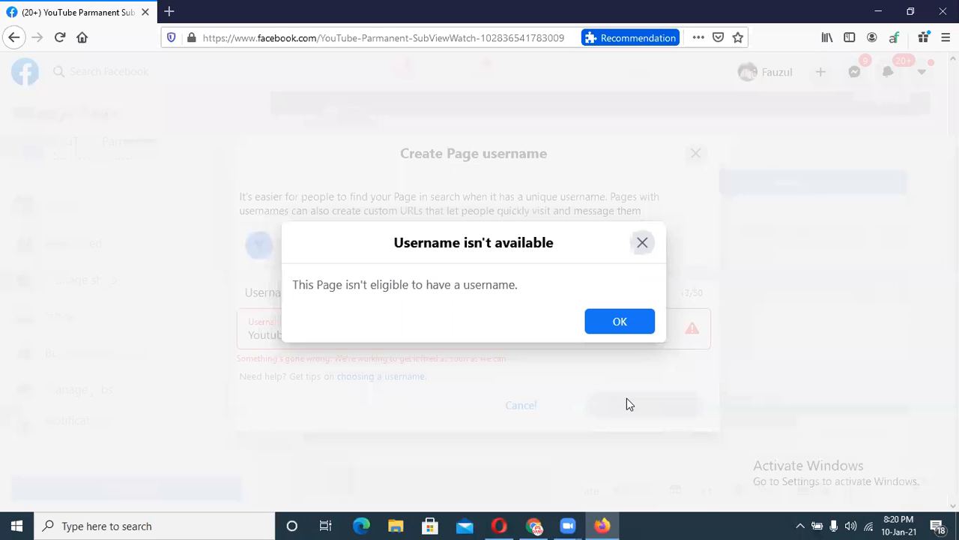
{"action": "left_click", "coordinate": [611, 323]}
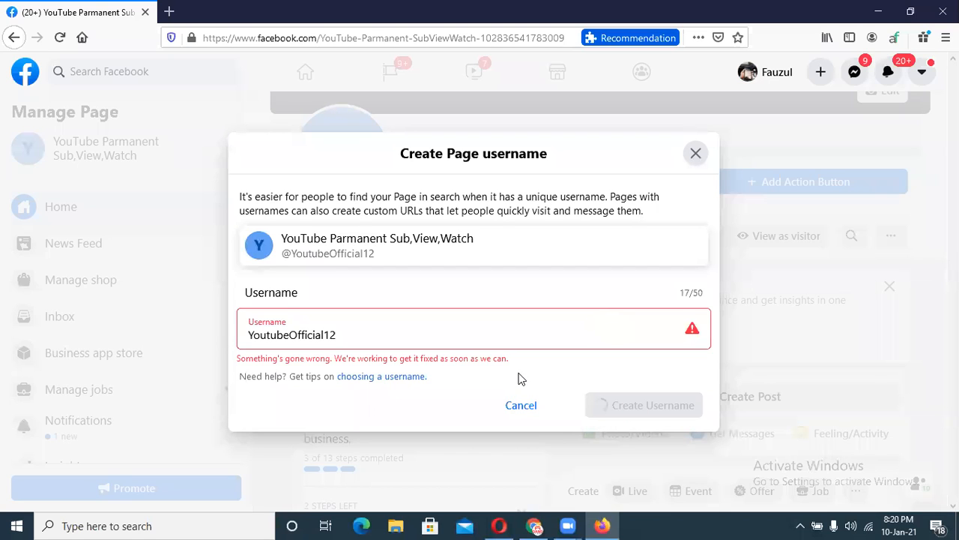
{"action": "left_click", "coordinate": [405, 325]}
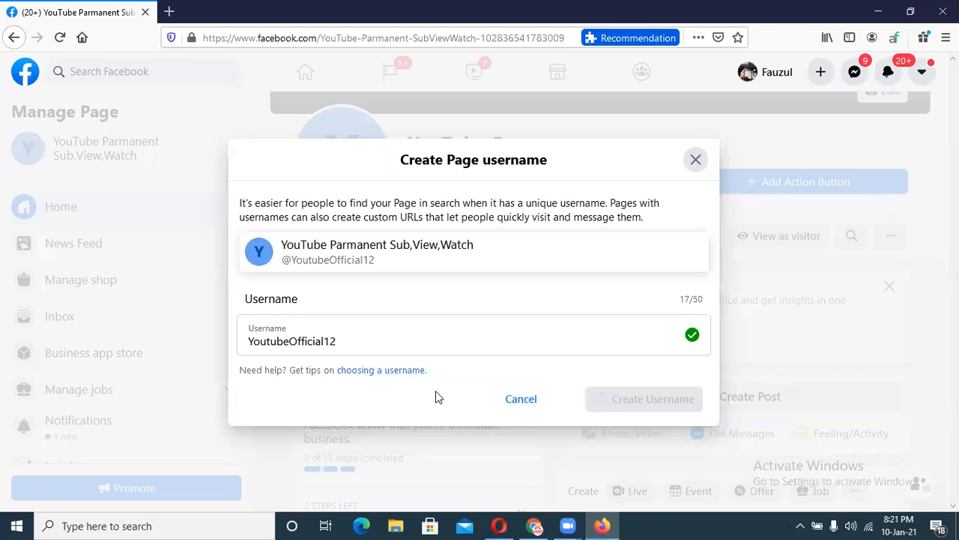
Reopen the username setup and resubmit the username as YouTubeOfficial12, dismissing the refusal.
{"action": "left_click", "coordinate": [533, 403]}
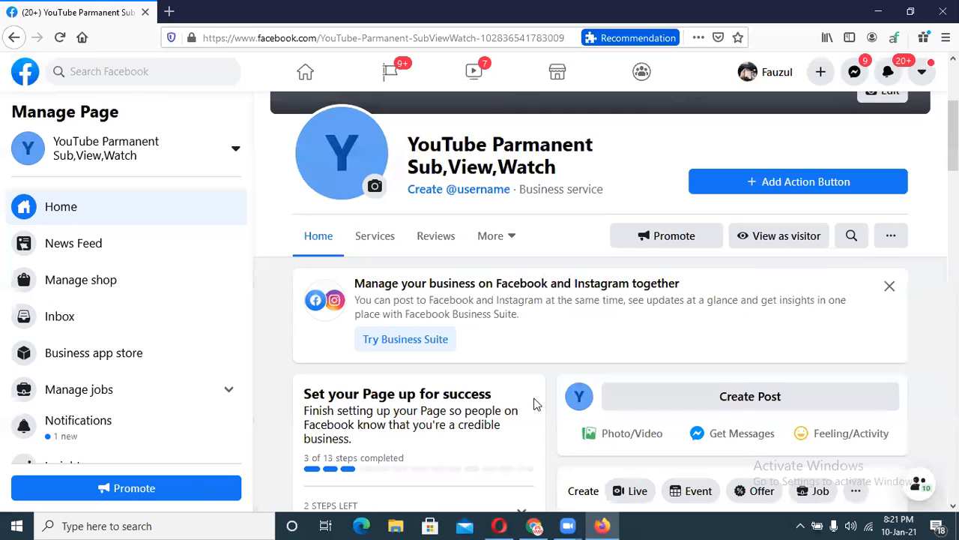
{"action": "left_click", "coordinate": [465, 189]}
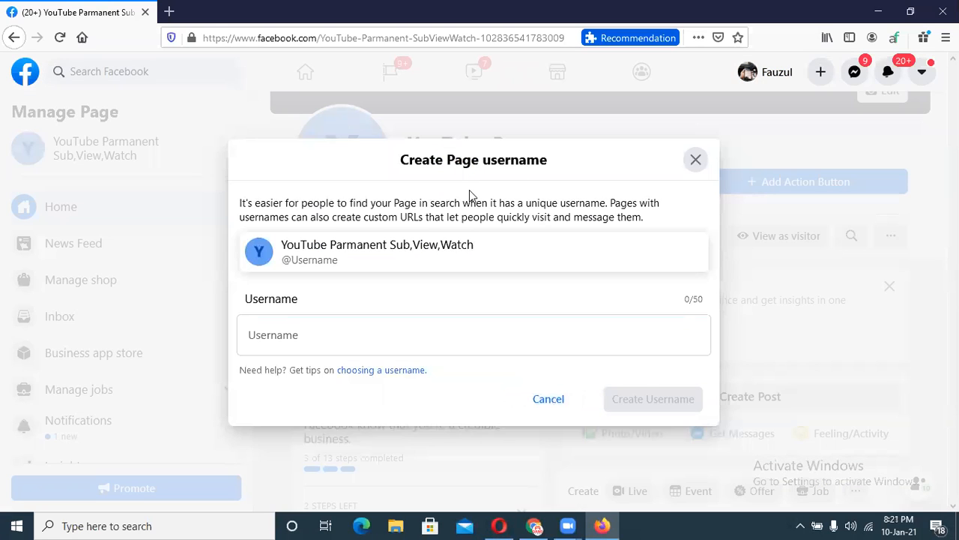
{"action": "left_click", "coordinate": [319, 332]}
{"action": "type", "text": "youtube"}
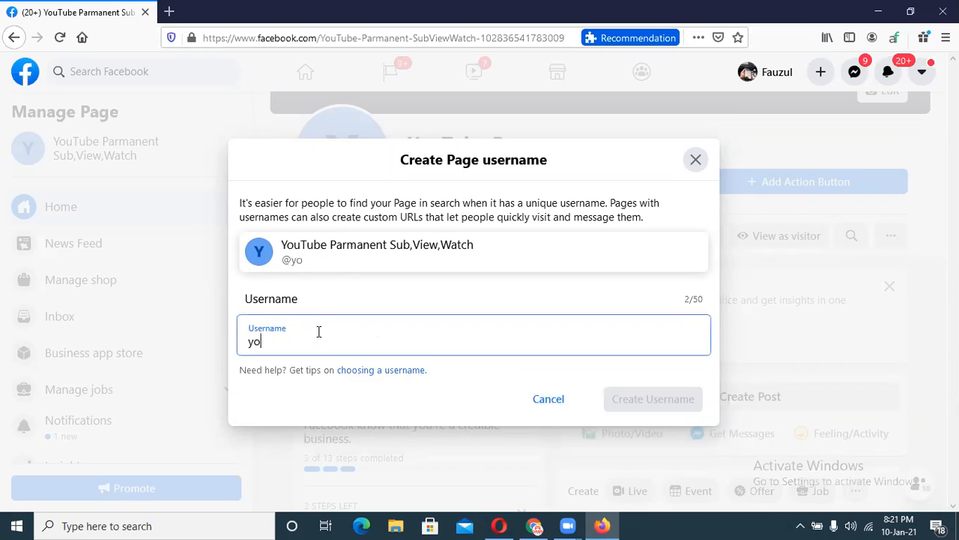
{"action": "key", "text": "BackSpace"}
{"action": "key", "text": "BackSpace"}
{"action": "key", "text": "BackSpace"}
{"action": "key", "text": "BackSpace"}
{"action": "key", "text": "BackSpace"}
{"action": "key", "text": "BackSpace"}
{"action": "key", "text": "BackSpace"}
{"action": "type", "text": "YouTubeO"}
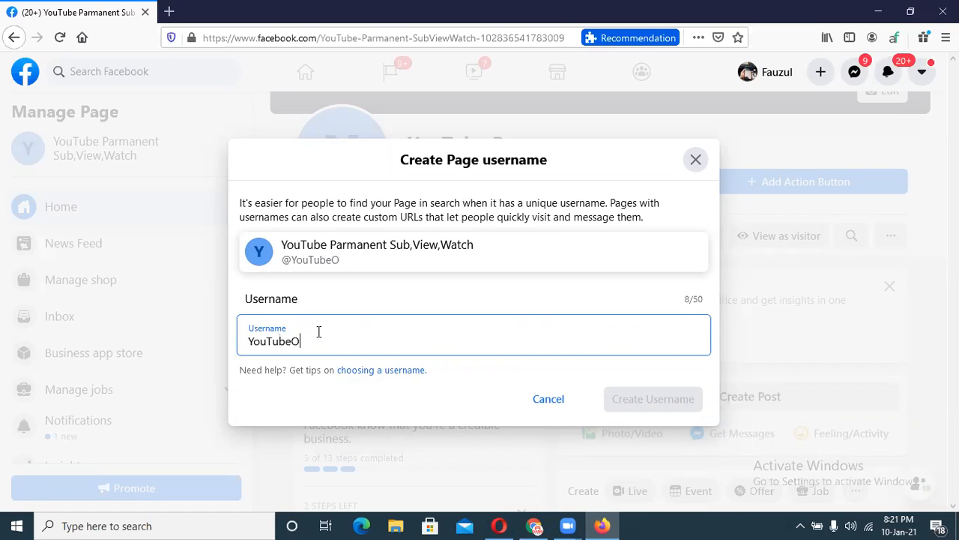
{"action": "type", "text": "fficial12"}
{"action": "left_click", "coordinate": [366, 416]}
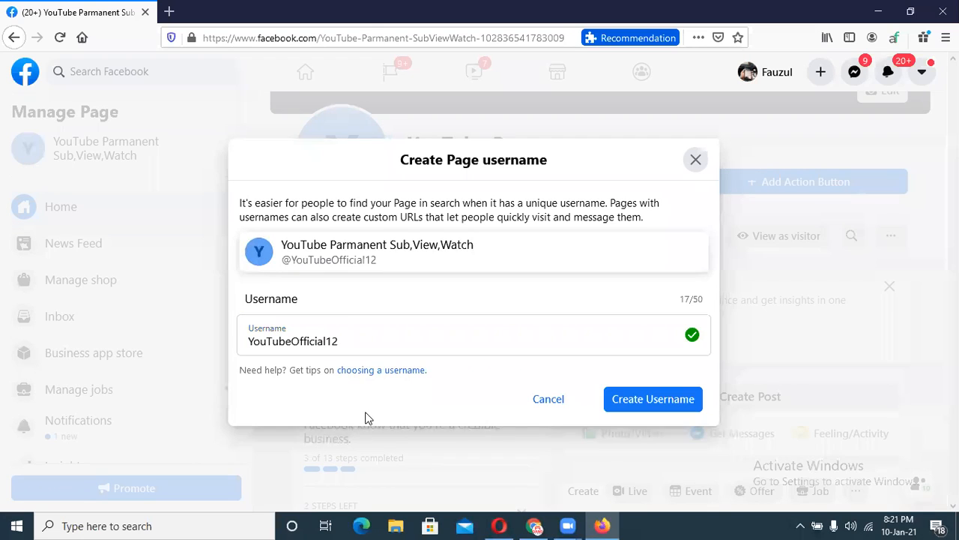
{"action": "left_click", "coordinate": [694, 403]}
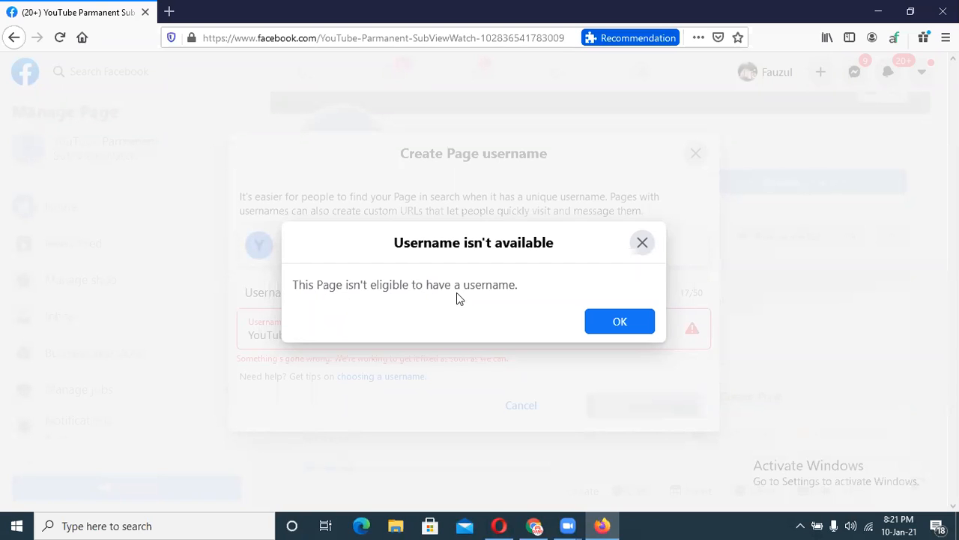
{"action": "left_click", "coordinate": [605, 325]}
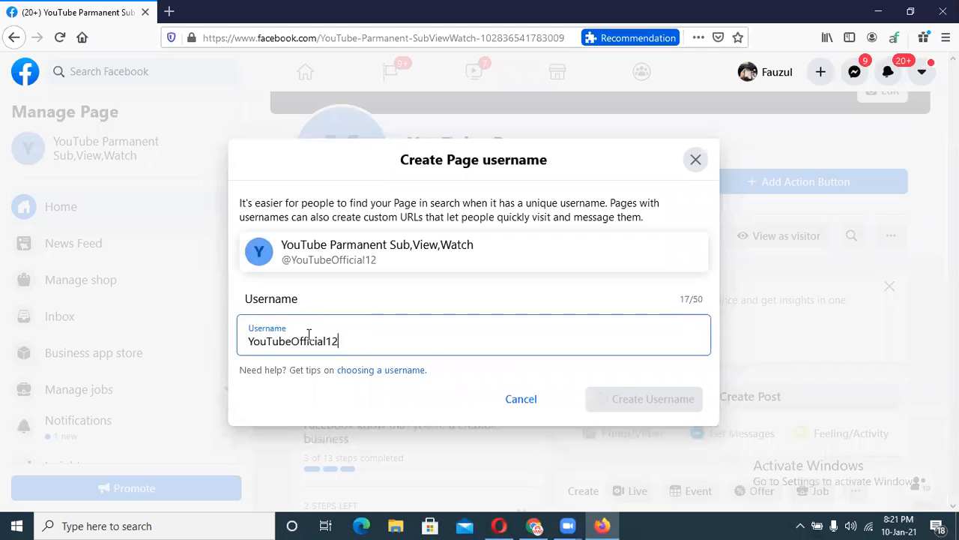
Replace the username with Videopromotion and check its availability.
{"action": "left_click_drag", "start_coordinate": [340, 343], "coordinate": [241, 344]}
{"action": "key", "text": "BackSpace"}
{"action": "type", "text": "v"}
{"action": "key", "text": "BackSpace"}
{"action": "type", "text": "V"}
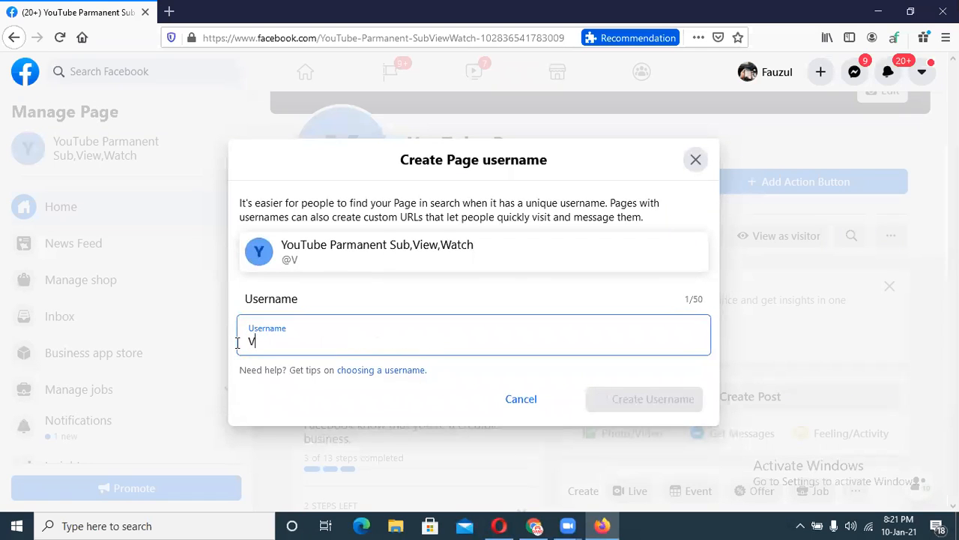
{"action": "type", "text": "ideopromotion"}
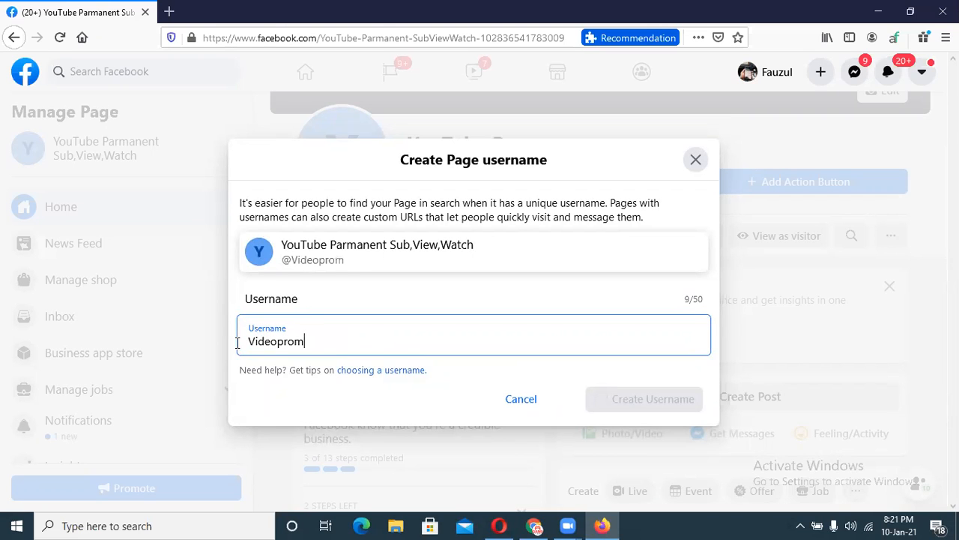
{"action": "left_click", "coordinate": [291, 392]}
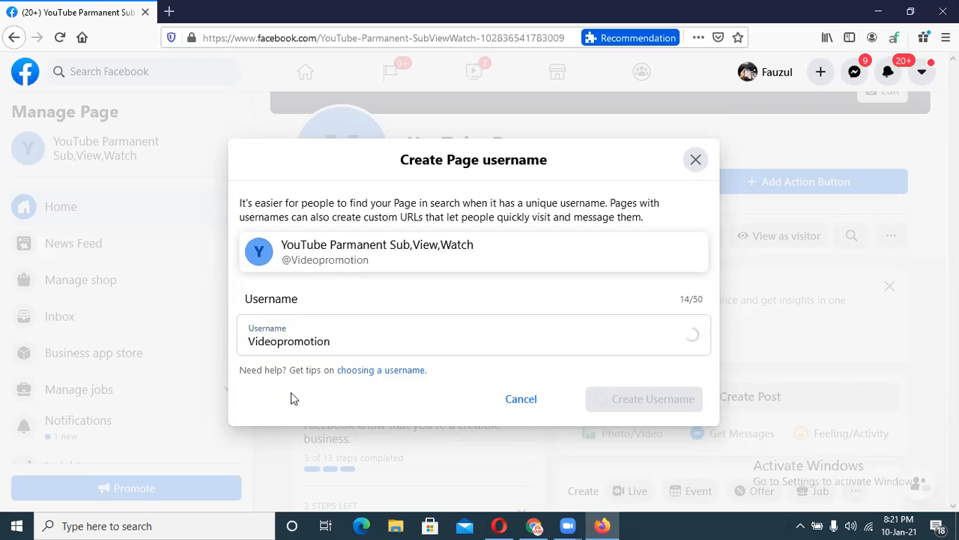
Try Videopromotion1, then submit Videopromotion12 and dismiss the unavailable notice.
{"action": "left_click", "coordinate": [341, 338]}
{"action": "type", "text": "1"}
{"action": "left_click", "coordinate": [315, 409]}
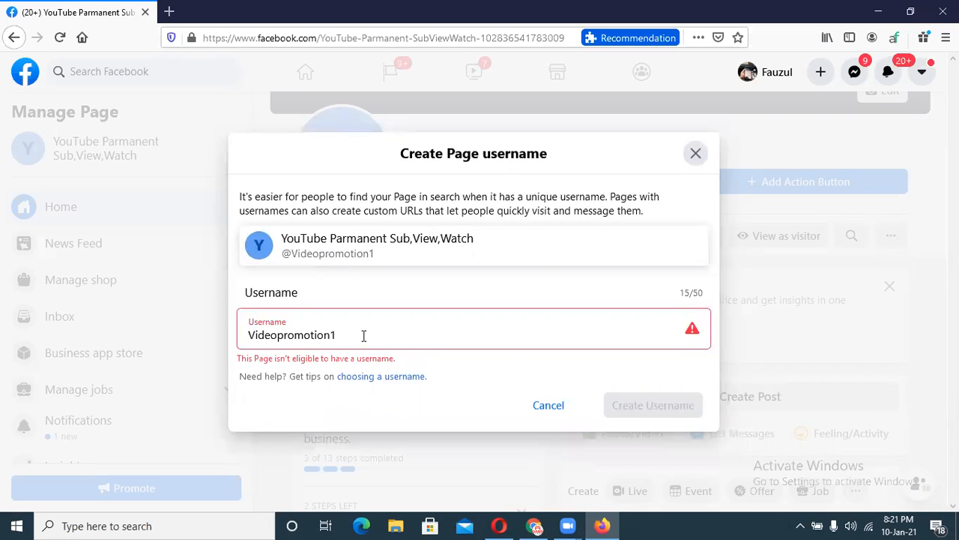
{"action": "left_click", "coordinate": [363, 336]}
{"action": "type", "text": "2"}
{"action": "left_click", "coordinate": [320, 406]}
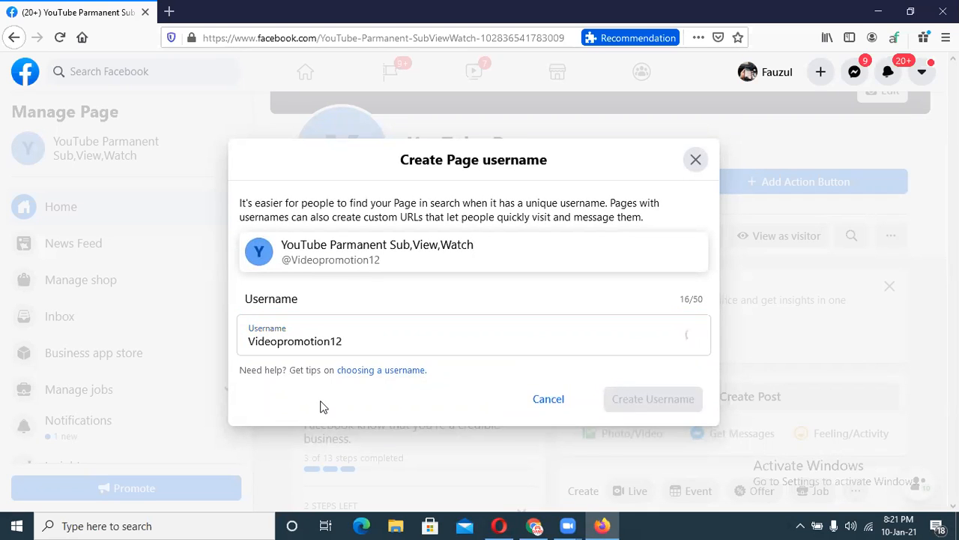
{"action": "left_click", "coordinate": [630, 407]}
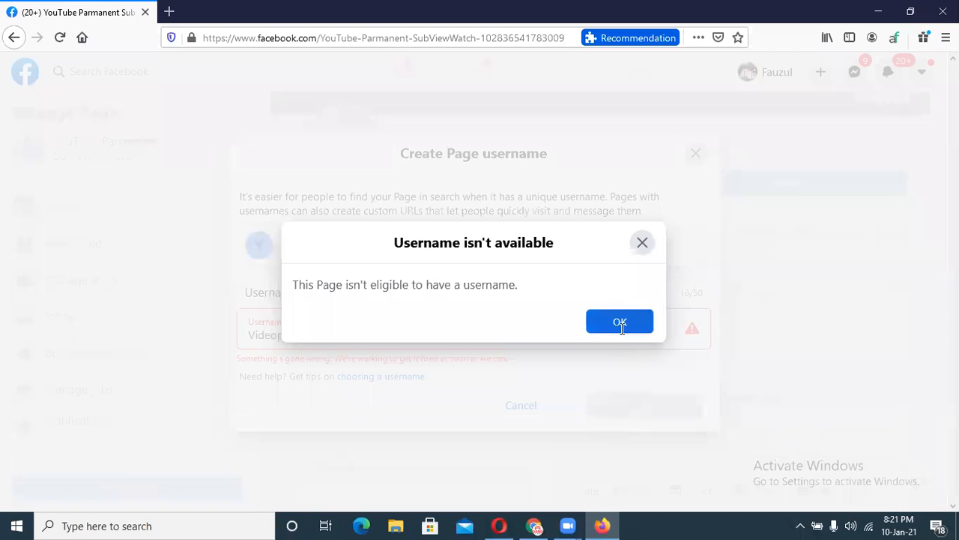
{"action": "left_click", "coordinate": [621, 323]}
Replace it with a username based on the owner's name, checking it with a 1 added.
{"action": "left_click", "coordinate": [379, 335]}
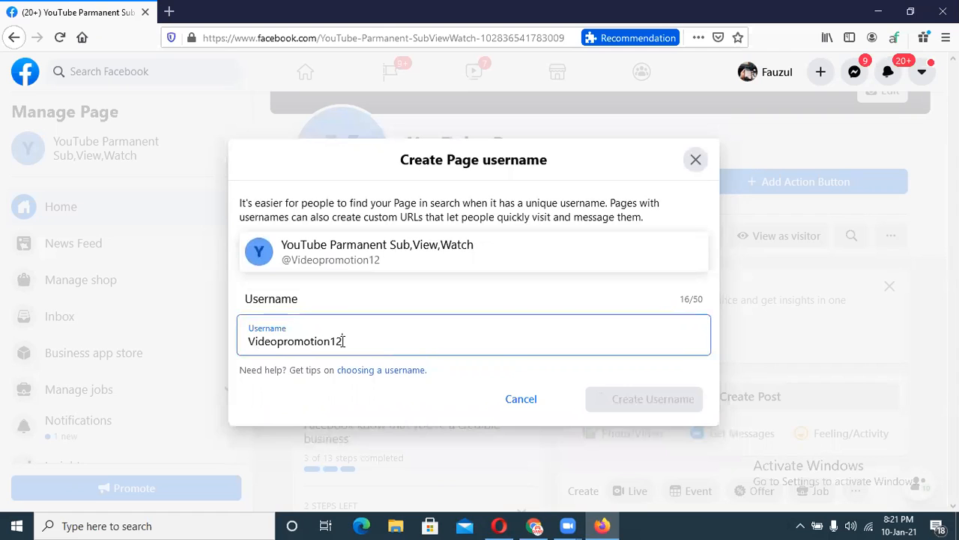
{"action": "left_click_drag", "start_coordinate": [343, 341], "coordinate": [226, 344]}
{"action": "key", "text": "BackSpace"}
{"action": "type", "text": "Fauzul"}
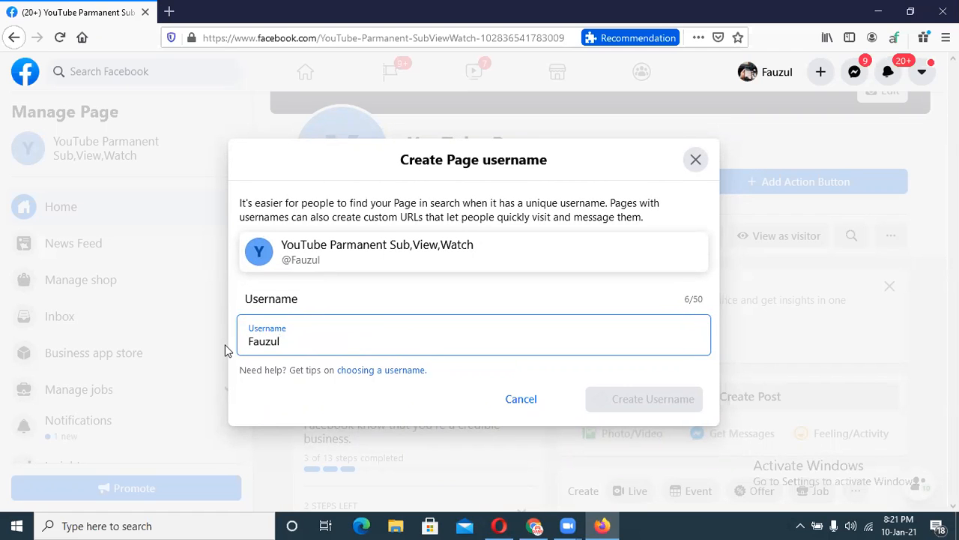
{"action": "left_click", "coordinate": [291, 392]}
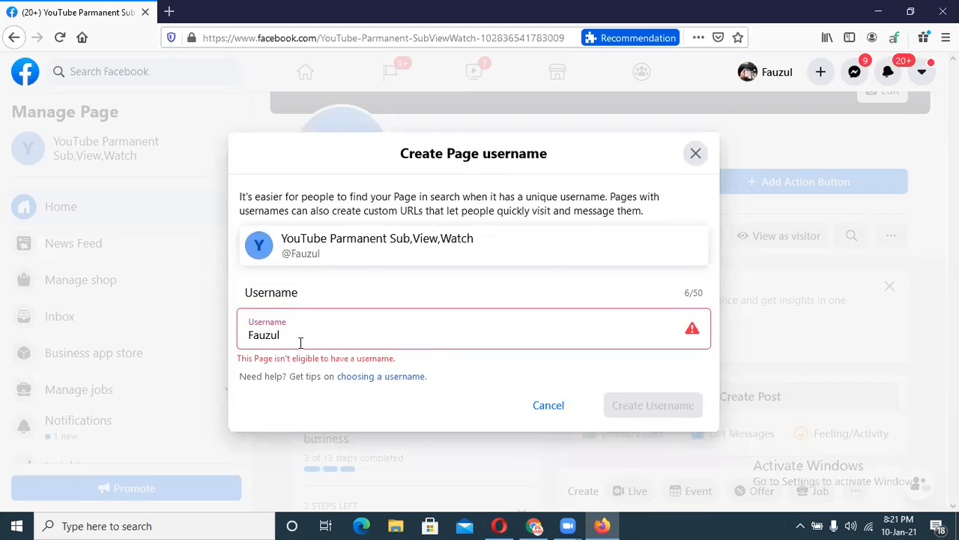
{"action": "left_click", "coordinate": [300, 341]}
{"action": "type", "text": "1"}
{"action": "left_click", "coordinate": [279, 416]}
Lengthen the name-based username and append digits 1, 2 and 32, validating each.
{"action": "left_click", "coordinate": [292, 327]}
{"action": "key", "text": "BackSpace"}
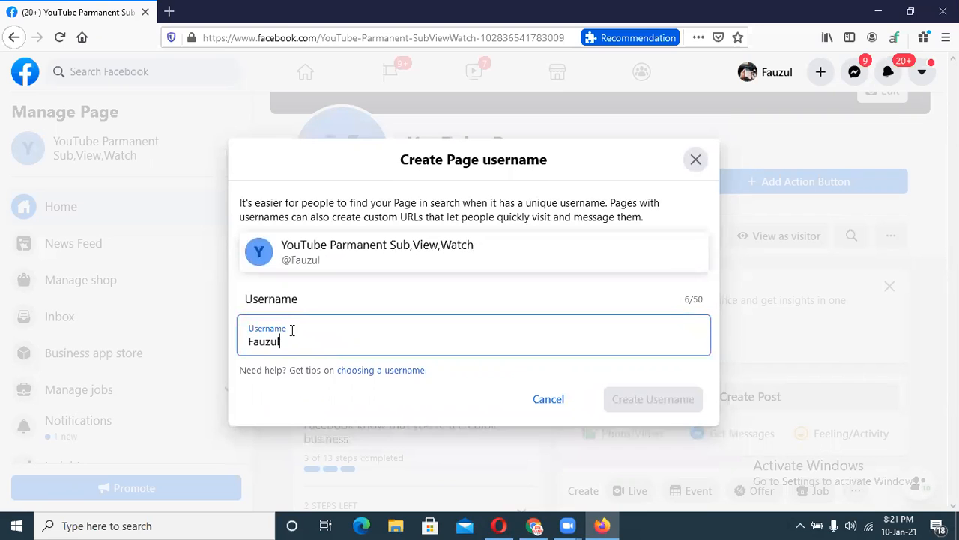
{"action": "type", "text": "azim1"}
{"action": "left_click", "coordinate": [315, 396]}
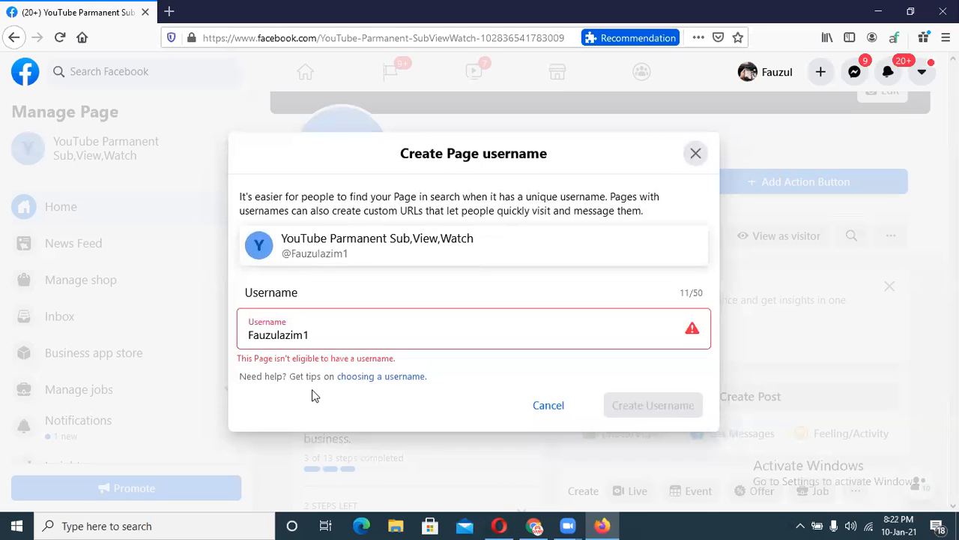
{"action": "left_click", "coordinate": [331, 328]}
{"action": "type", "text": "2"}
{"action": "left_click", "coordinate": [312, 409]}
{"action": "left_click", "coordinate": [327, 335]}
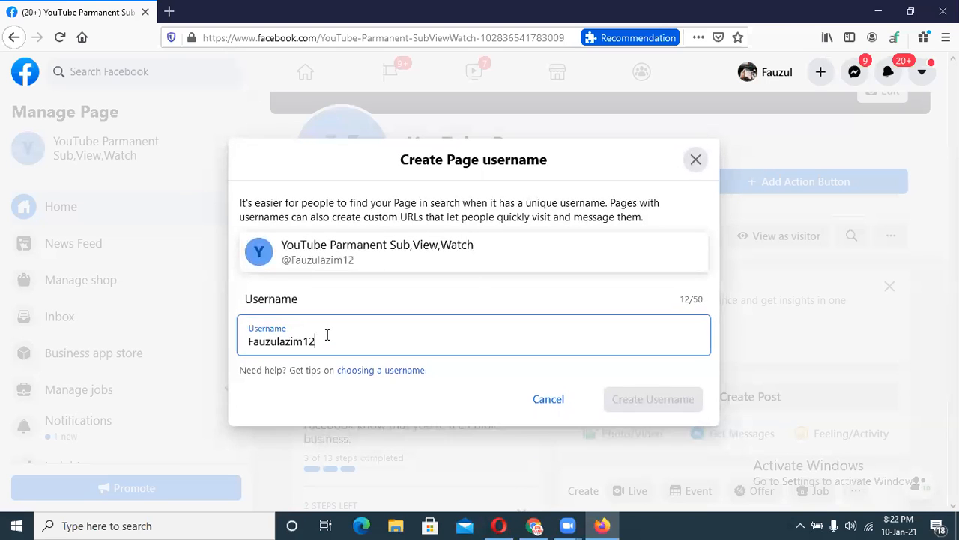
{"action": "type", "text": "32"}
{"action": "left_click", "coordinate": [312, 397]}
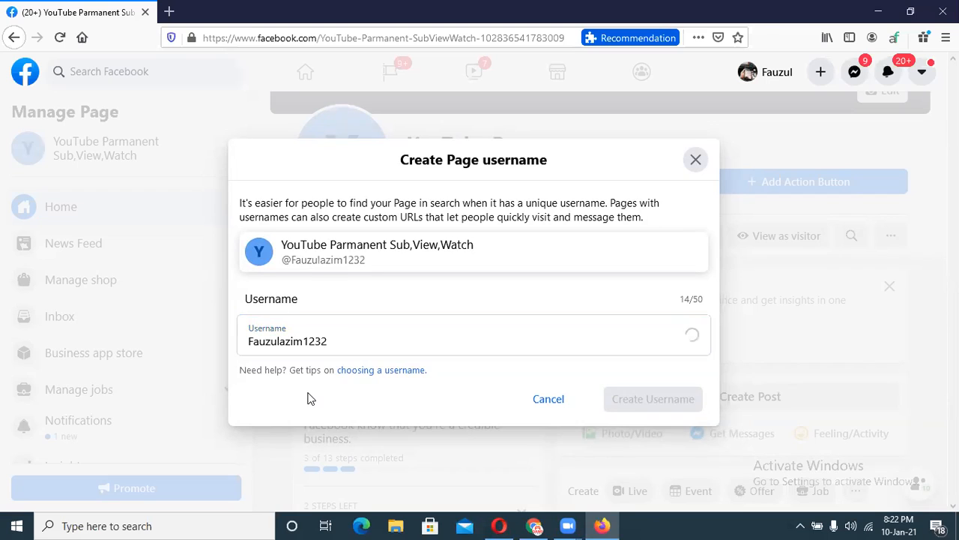
Submit the name-based username ending in 1221, dismiss the refusal, and close the username dialog.
{"action": "left_click", "coordinate": [337, 328]}
{"action": "key", "text": "BackSpace"}
{"action": "key", "text": "BackSpace"}
{"action": "key", "text": "BackSpace"}
{"action": "type", "text": "1221"}
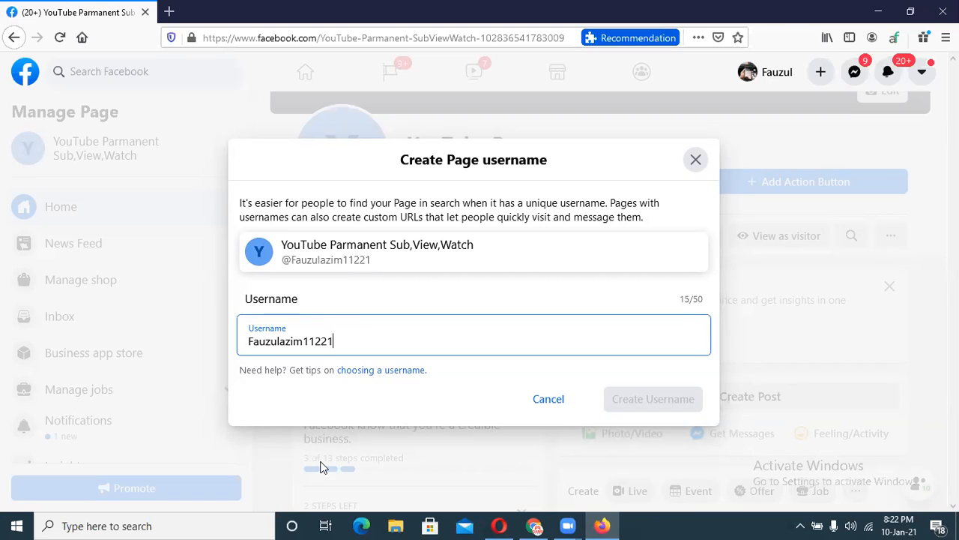
{"action": "left_click", "coordinate": [343, 417]}
{"action": "left_click", "coordinate": [618, 401]}
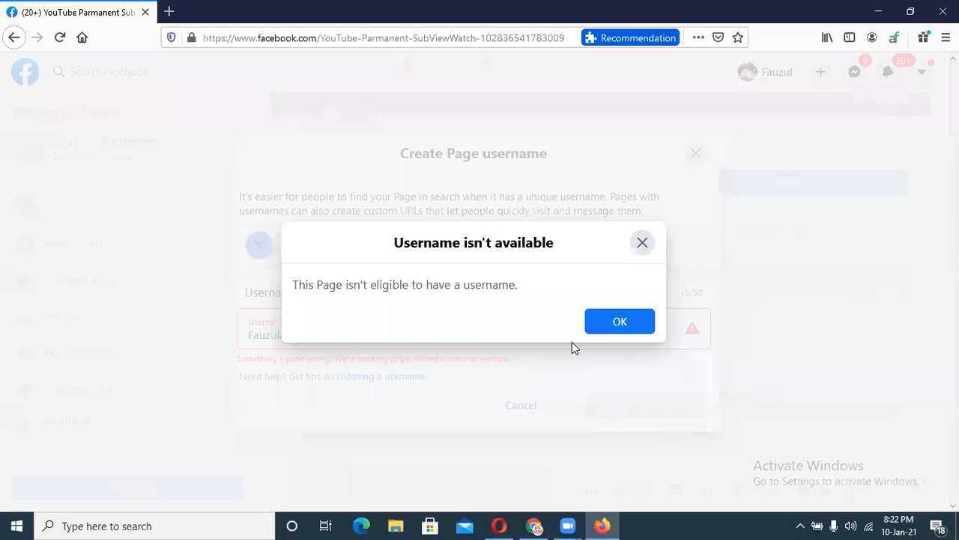
{"action": "left_click", "coordinate": [604, 327]}
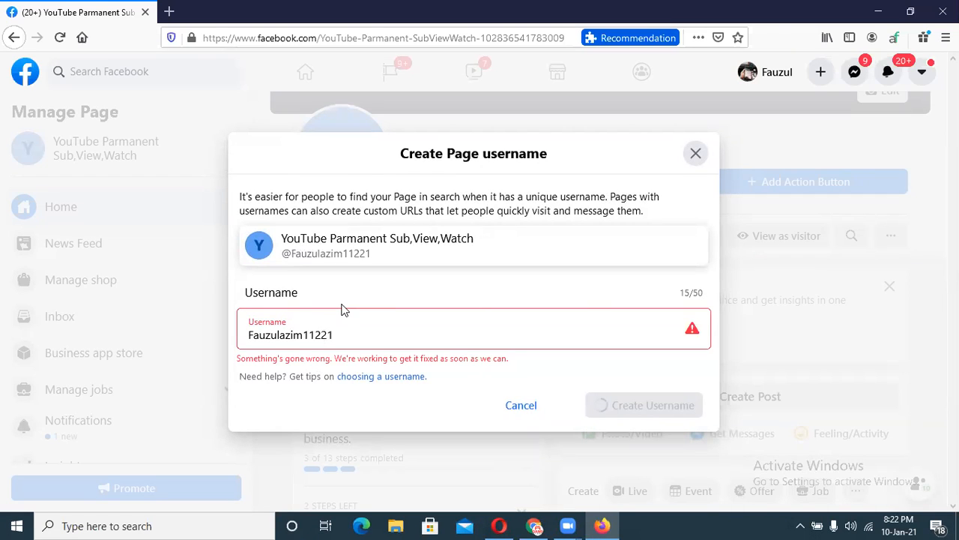
{"action": "left_click", "coordinate": [694, 154]}
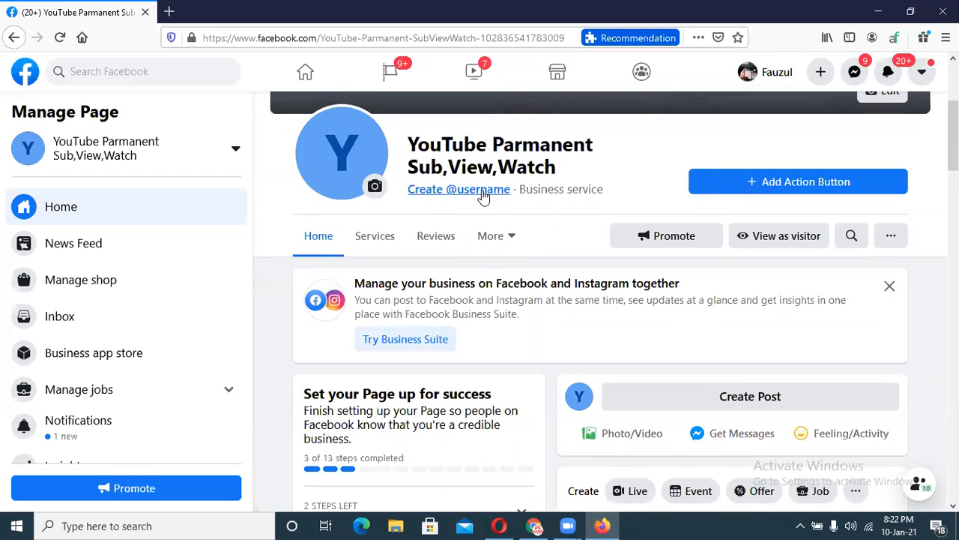
Scroll back to the top of the Page and switch to the other Chrome window.
{"action": "scroll", "coordinate": [548, 183], "scroll_direction": "up", "scroll_amount": 3}
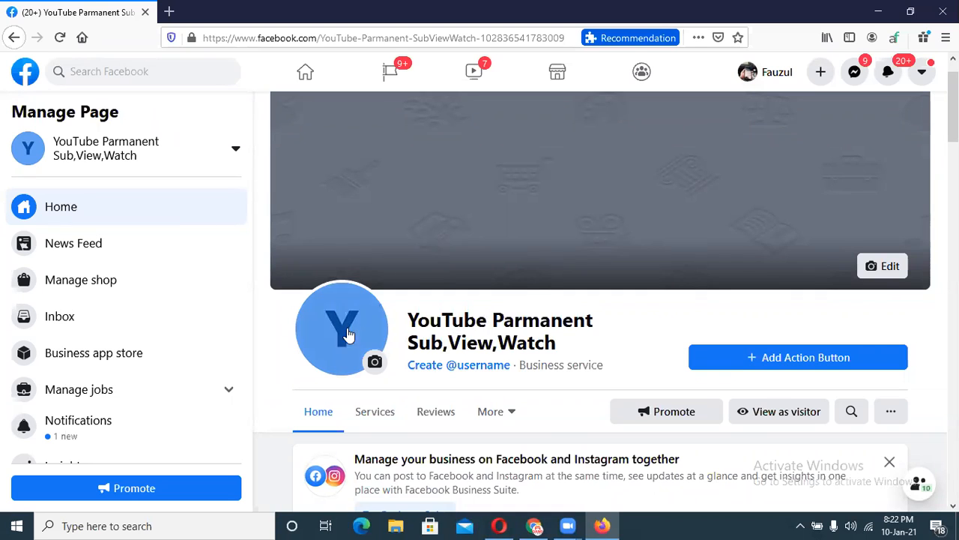
{"action": "left_click", "coordinate": [533, 525]}
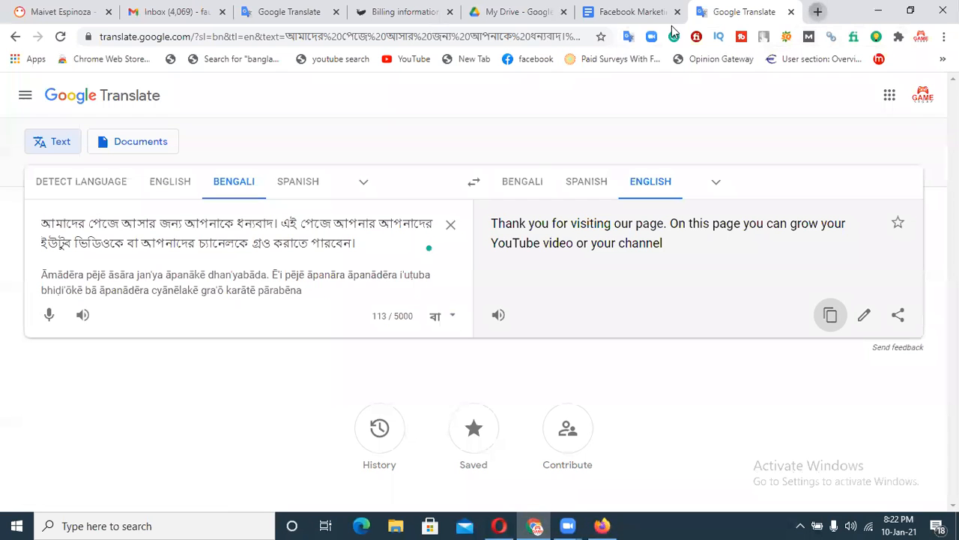
In a new tab, search Google Images for 'youtube logo png'.
{"action": "left_click", "coordinate": [817, 12]}
{"action": "type", "text": "goo"}
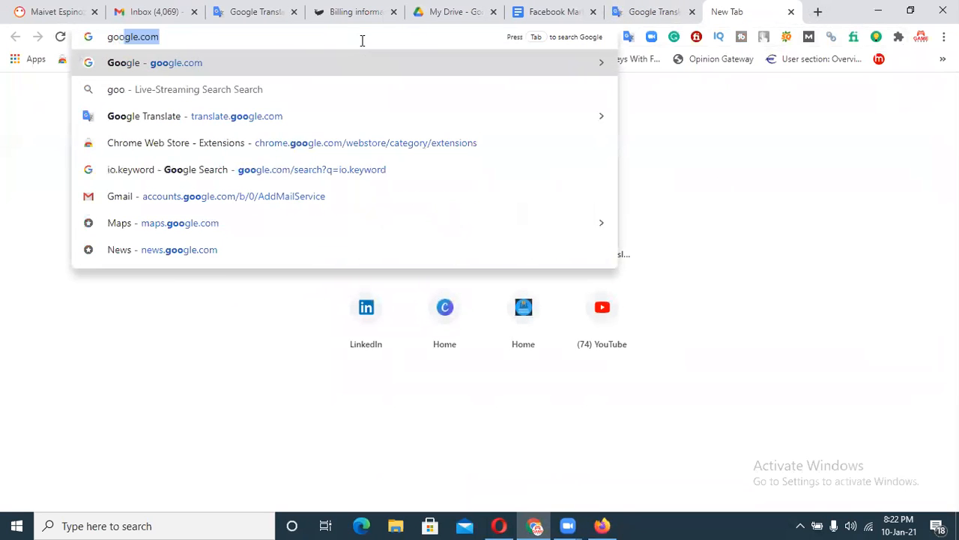
{"action": "key", "text": "Return"}
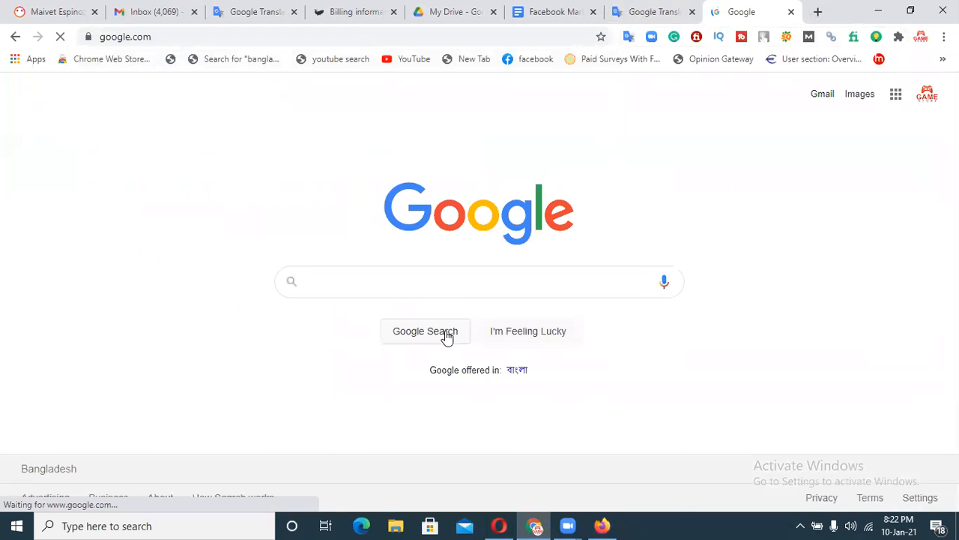
{"action": "type", "text": "youtube"}
{"action": "type", "text": "logo png"}
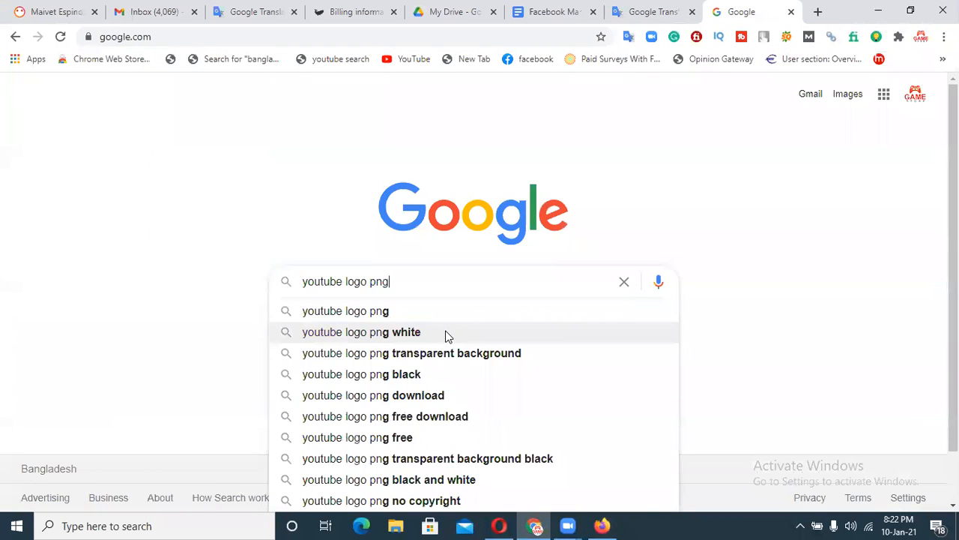
{"action": "key", "text": "Return"}
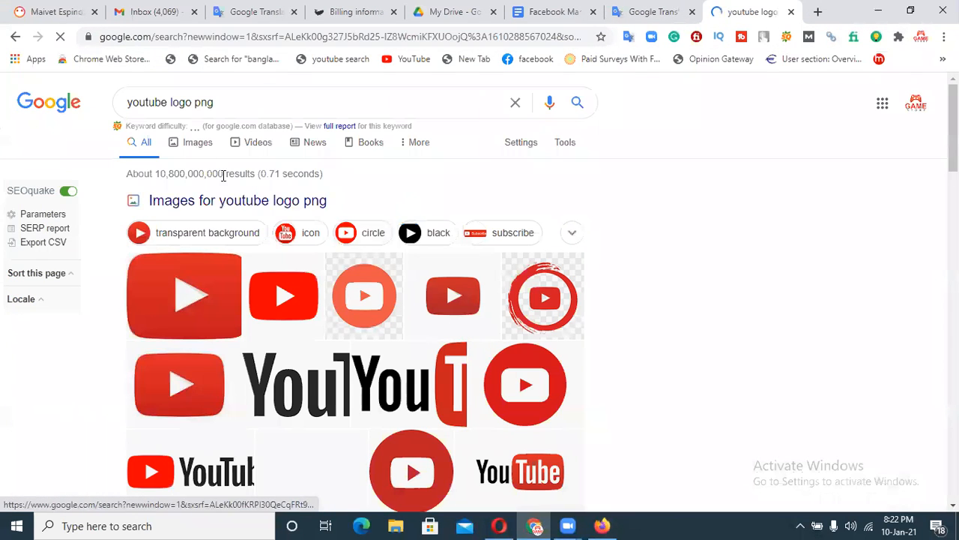
{"action": "left_click", "coordinate": [192, 146]}
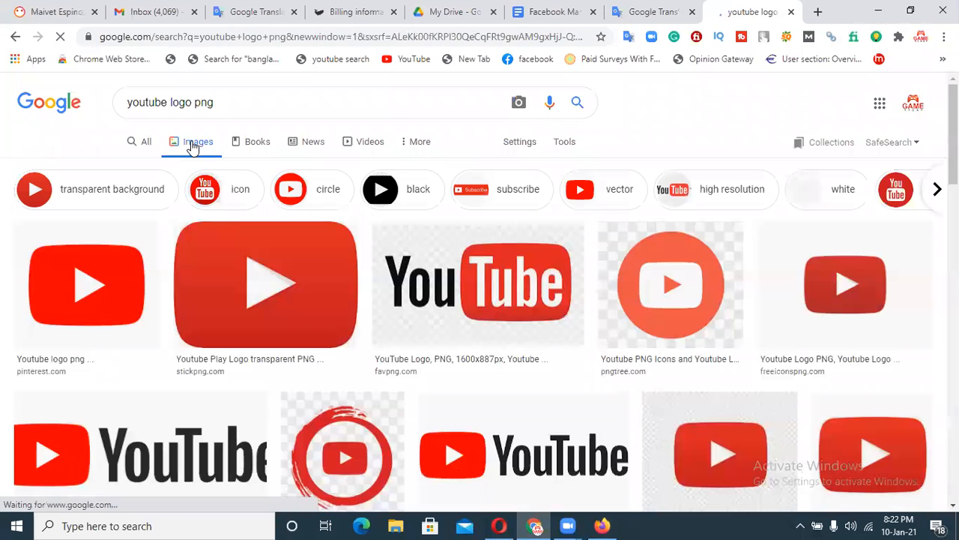
{"action": "scroll", "coordinate": [187, 300], "scroll_direction": "down", "scroll_amount": 3}
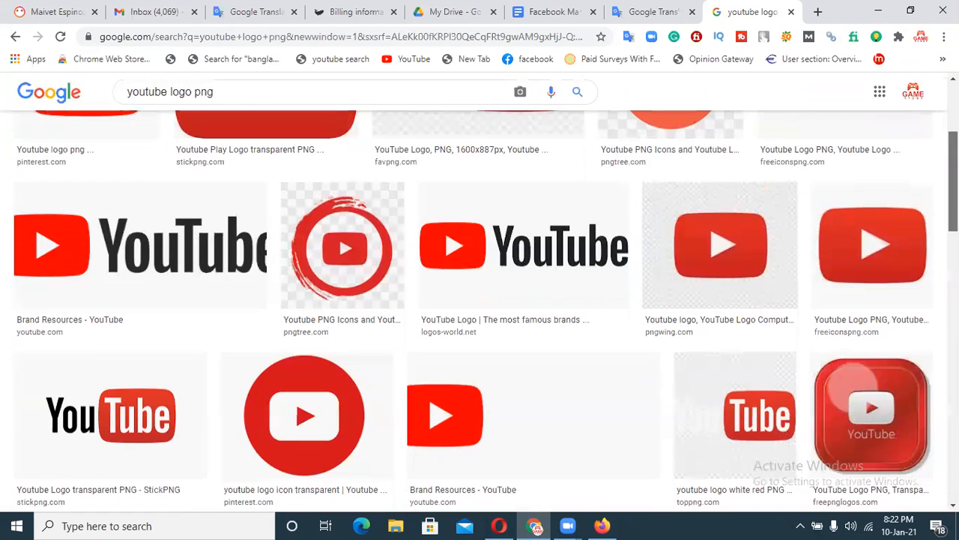
Preview a YouTube logo result and open the full-size image in a new tab.
{"action": "left_click", "coordinate": [184, 239]}
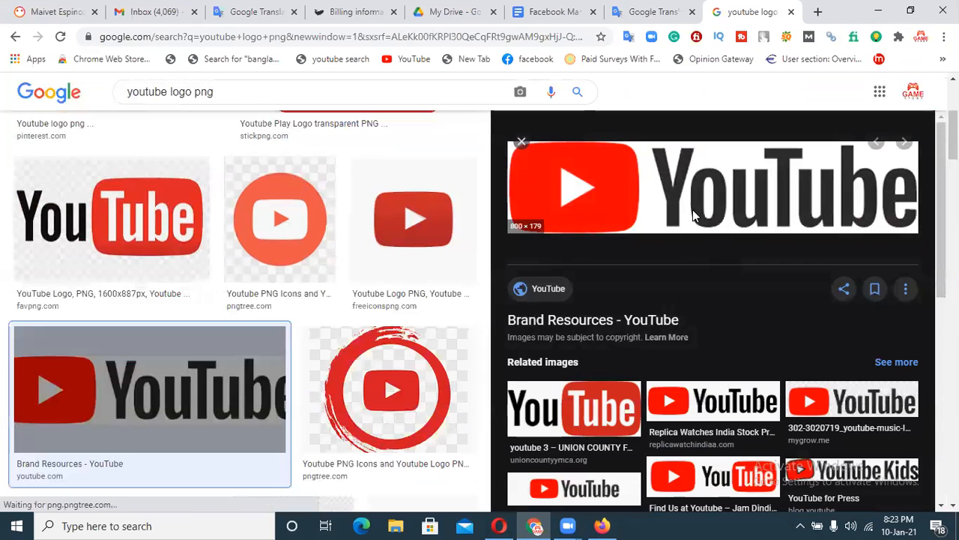
{"action": "left_click", "coordinate": [577, 420]}
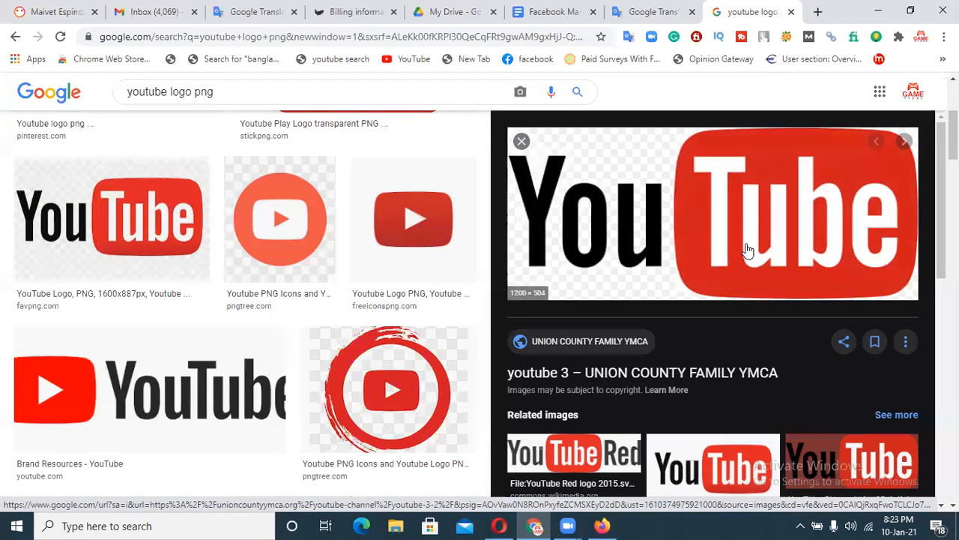
{"action": "right_click", "coordinate": [703, 218]}
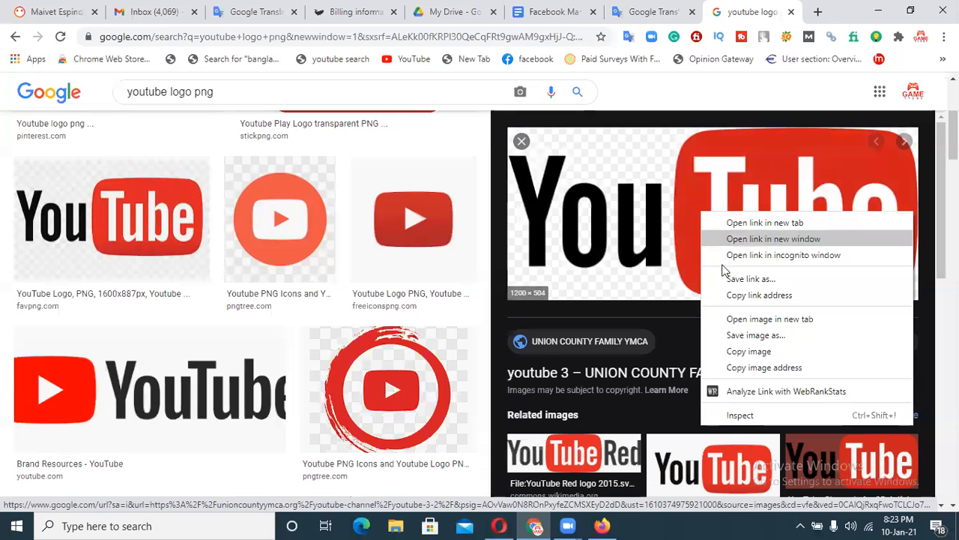
{"action": "left_click", "coordinate": [739, 322]}
{"action": "left_click", "coordinate": [742, 14]}
Copy the logo and save it as youtube-3.png, then return to the Facebook window.
{"action": "right_click", "coordinate": [585, 257]}
{"action": "left_click", "coordinate": [609, 300]}
{"action": "right_click", "coordinate": [649, 215]}
{"action": "left_click", "coordinate": [670, 241]}
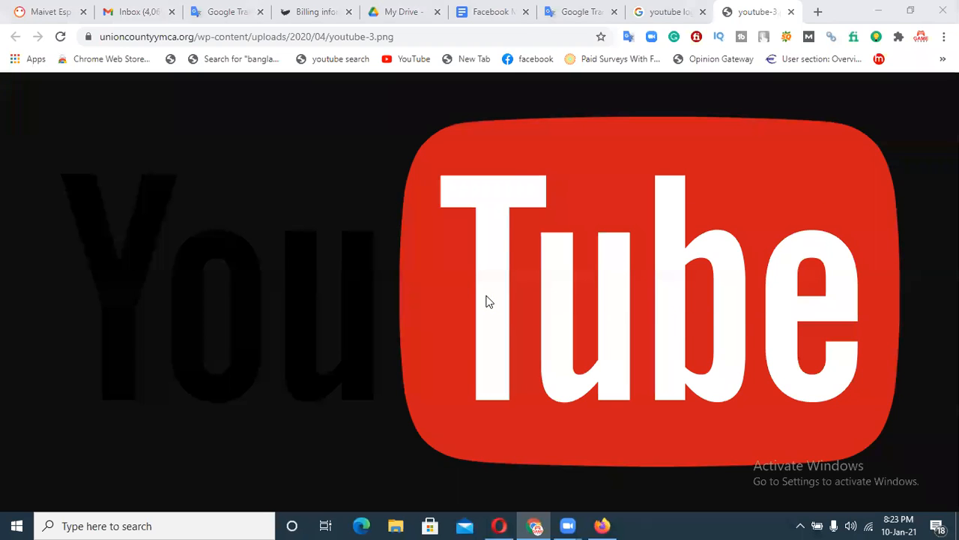
{"action": "left_click", "coordinate": [411, 314]}
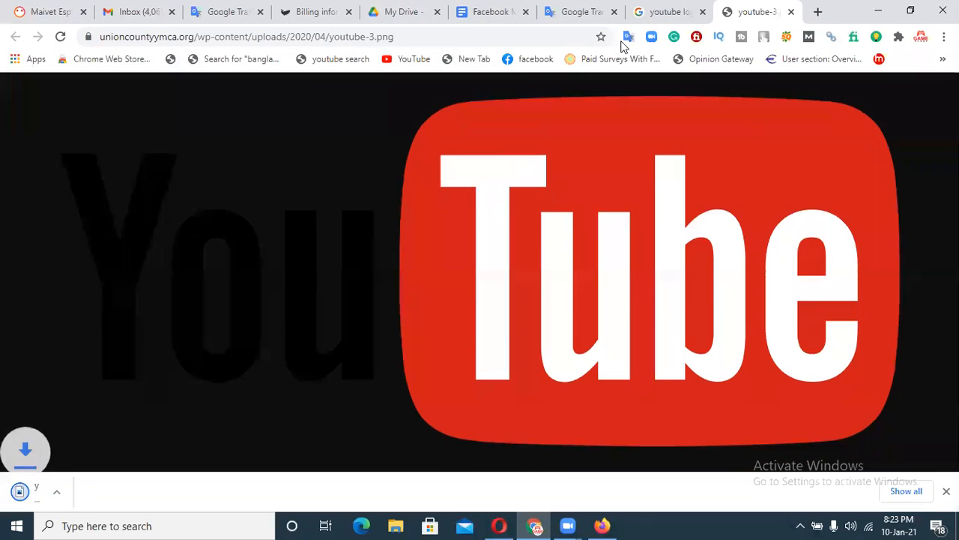
{"action": "left_click", "coordinate": [601, 525]}
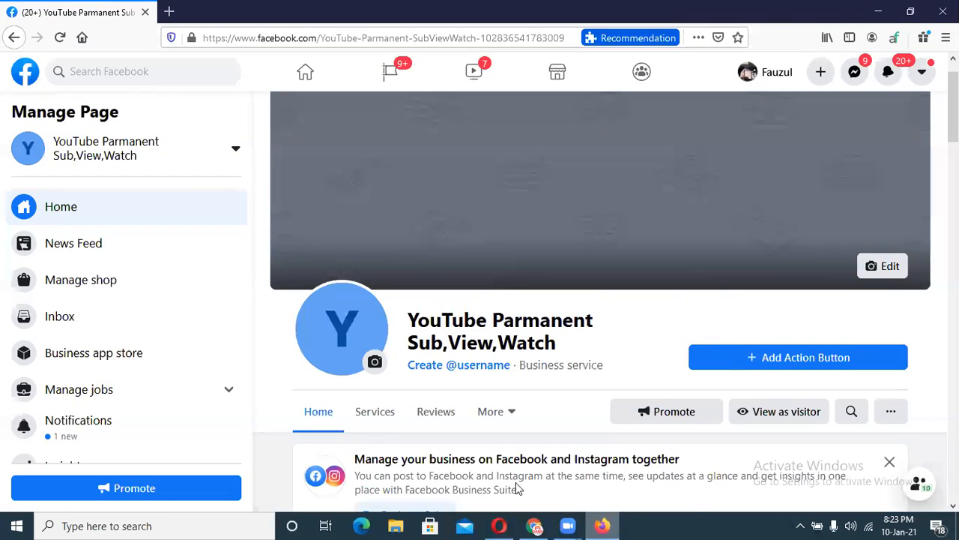
View the Page's current blue Y profile picture, then bring up its profile picture options.
{"action": "left_click", "coordinate": [335, 348]}
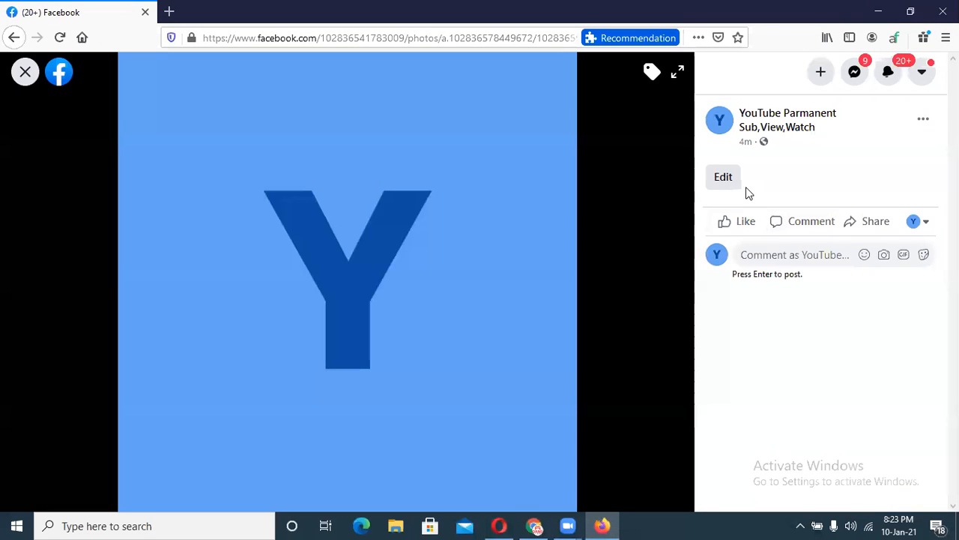
{"action": "left_click", "coordinate": [723, 178]}
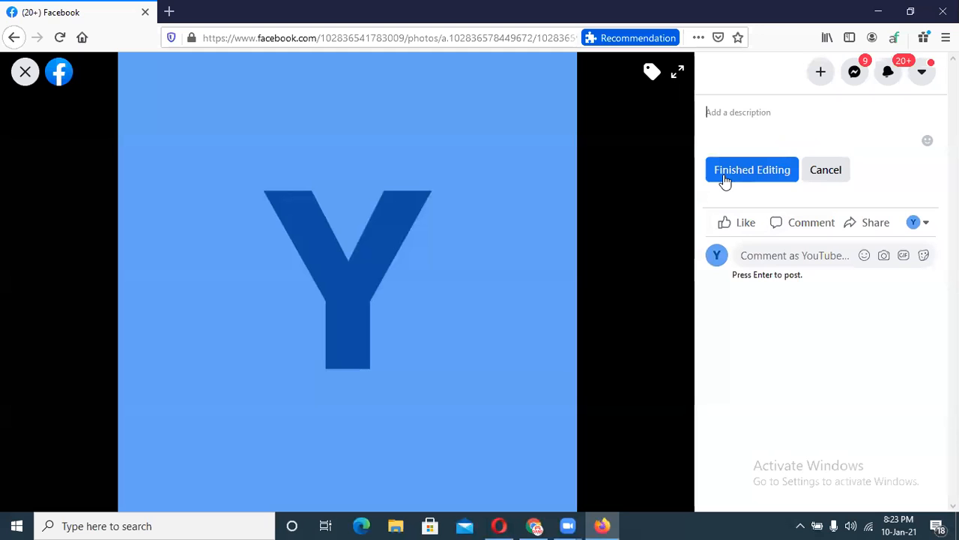
{"action": "left_click", "coordinate": [827, 170]}
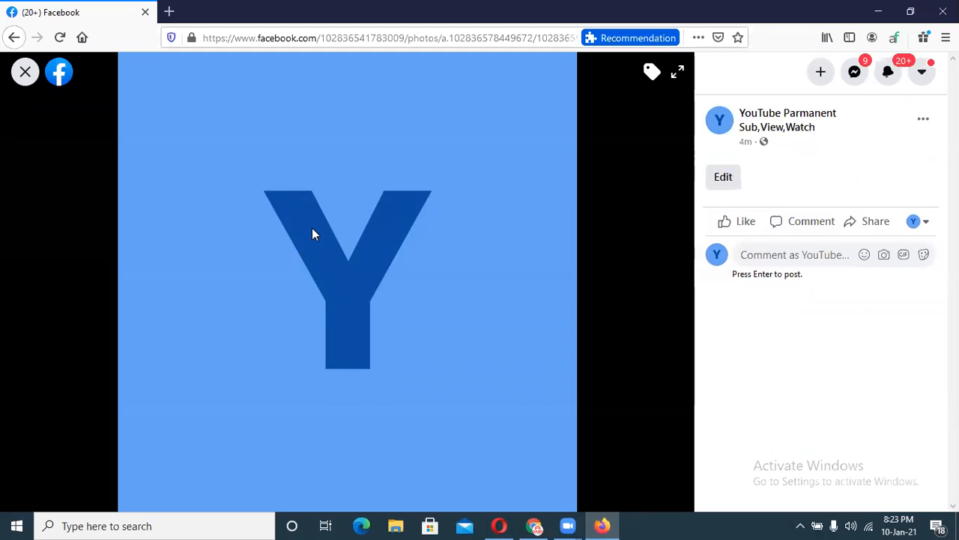
{"action": "left_click", "coordinate": [18, 74]}
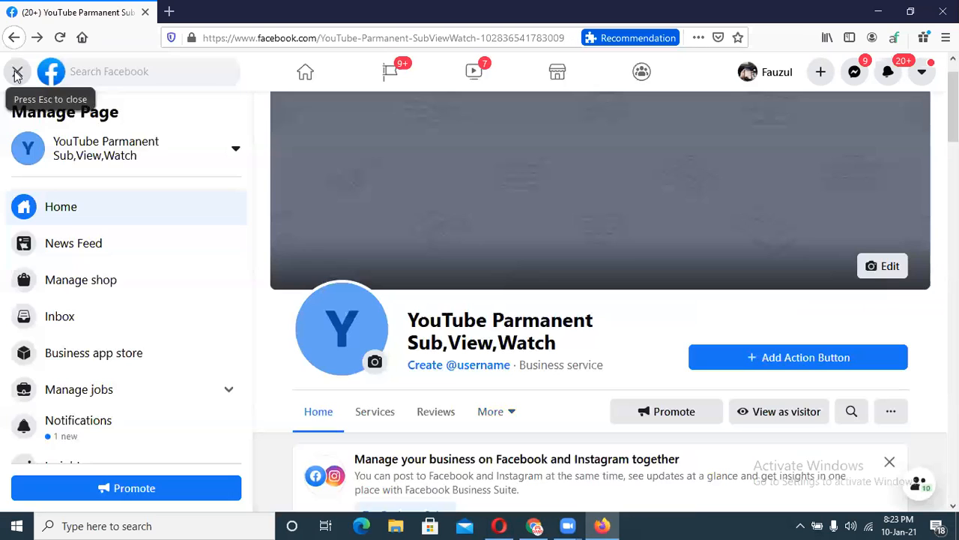
{"action": "left_click", "coordinate": [374, 363]}
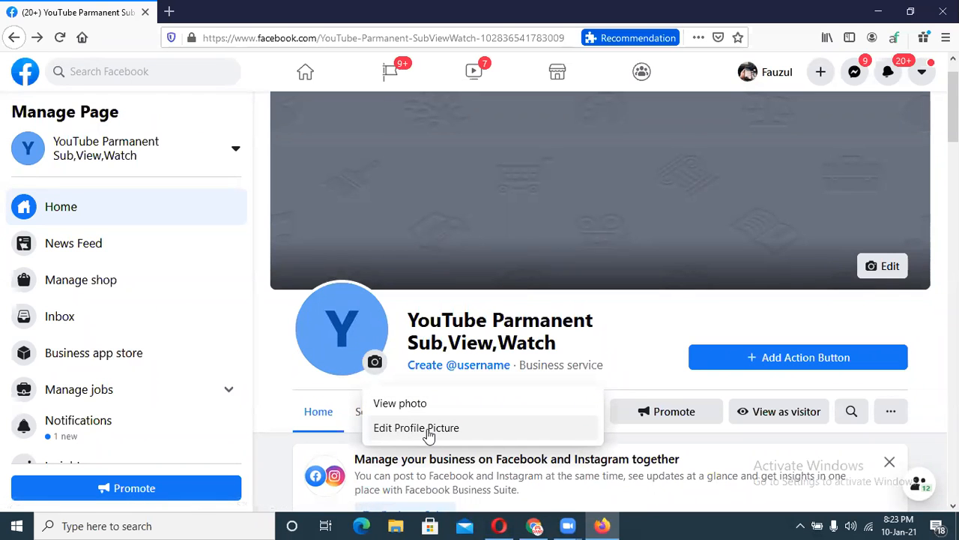
Upload youtube-3 from the Desktop as the Page's new profile picture.
{"action": "left_click", "coordinate": [428, 433]}
{"action": "left_click", "coordinate": [438, 258]}
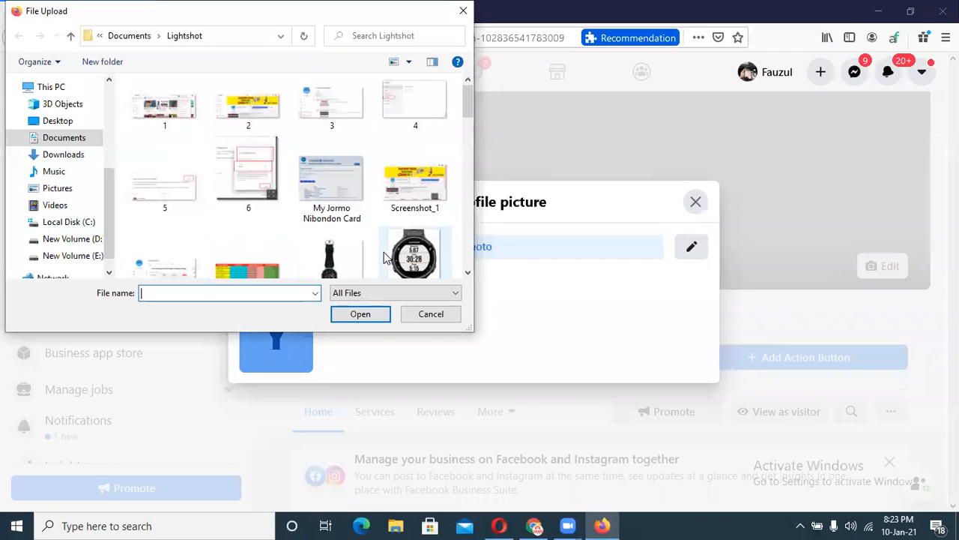
{"action": "left_click", "coordinate": [55, 120]}
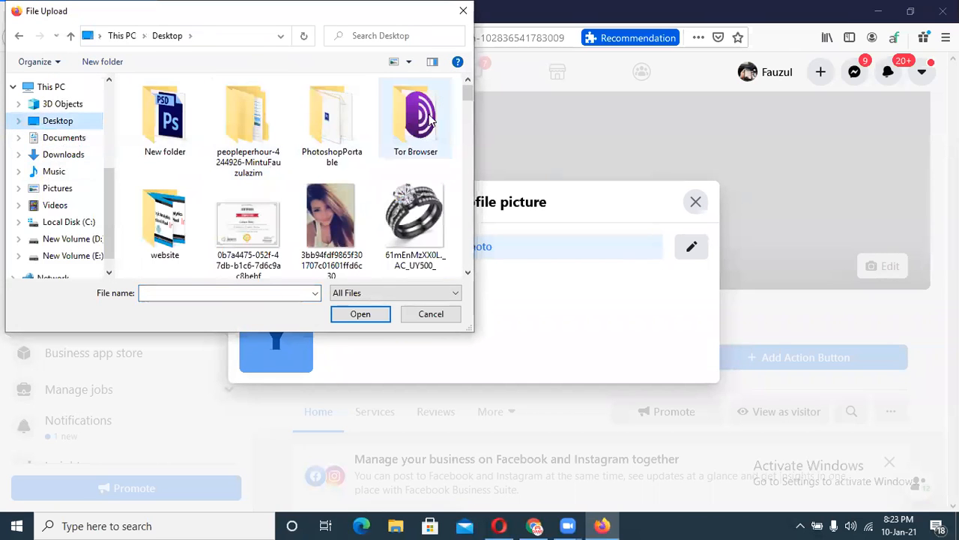
{"action": "scroll", "coordinate": [464, 120], "scroll_direction": "down", "scroll_amount": 10}
{"action": "scroll", "coordinate": [450, 225], "scroll_direction": "down", "scroll_amount": 5}
{"action": "left_click", "coordinate": [163, 257]}
{"action": "left_click", "coordinate": [348, 318]}
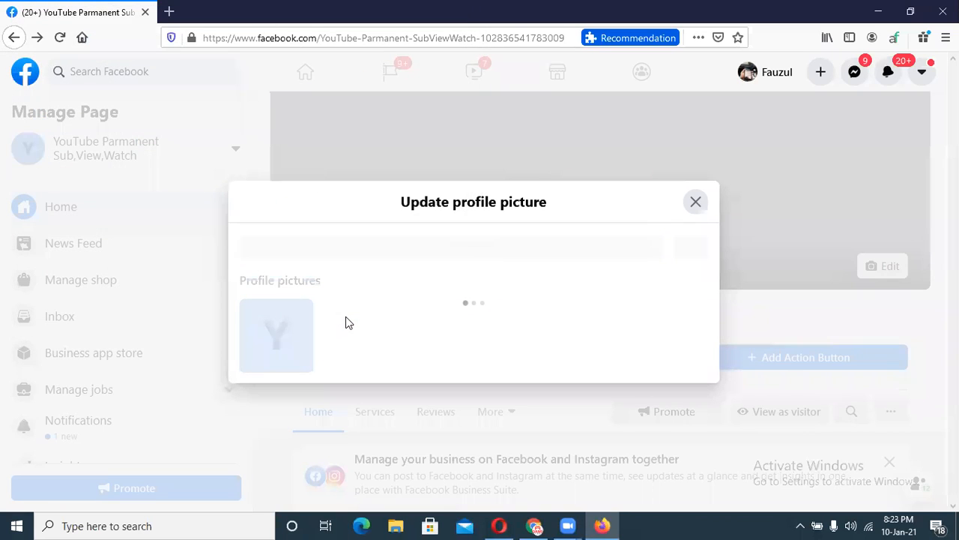
Reposition the YouTube logo within the crop, then discard the new profile picture.
{"action": "left_click_drag", "start_coordinate": [430, 371], "coordinate": [528, 364]}
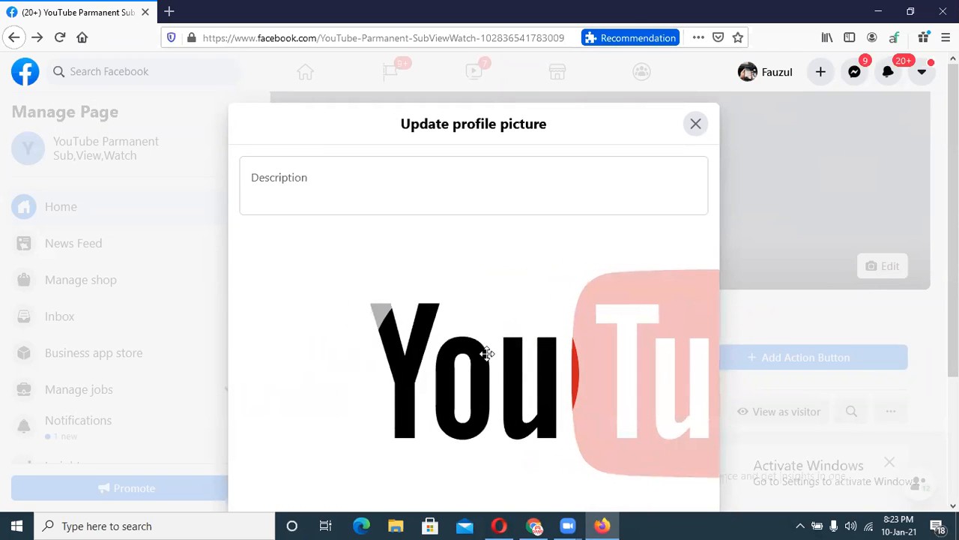
{"action": "scroll", "coordinate": [427, 386], "scroll_direction": "down", "scroll_amount": 2}
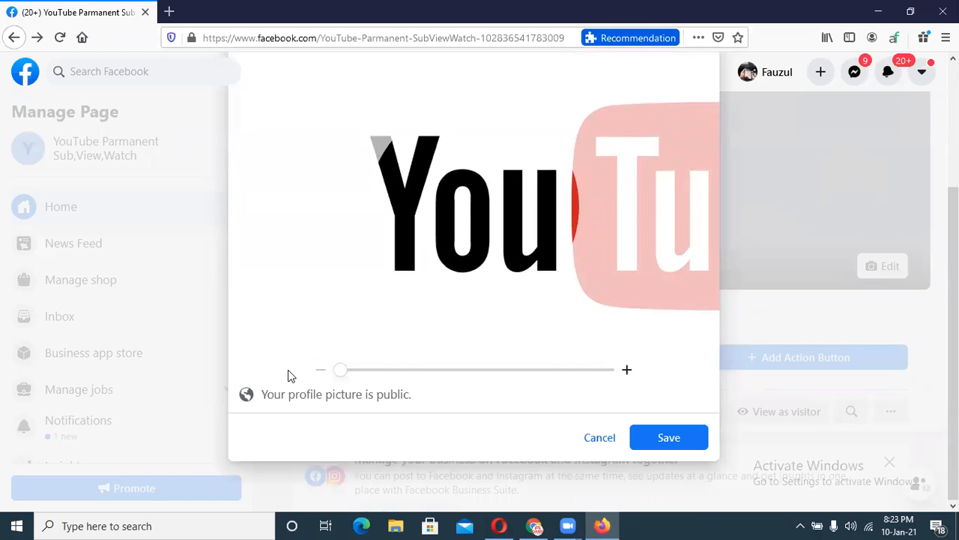
{"action": "left_click_drag", "start_coordinate": [490, 183], "coordinate": [245, 182]}
{"action": "left_click", "coordinate": [593, 439]}
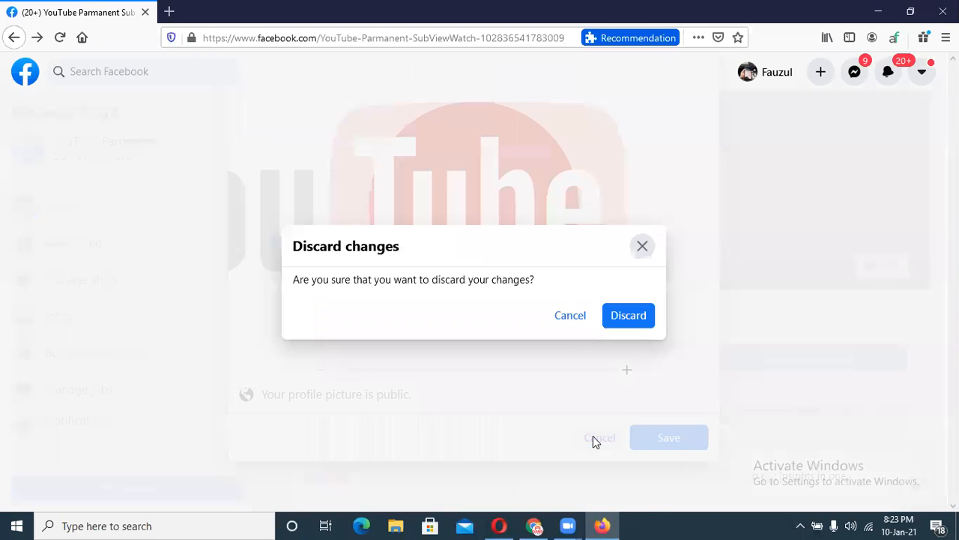
{"action": "left_click", "coordinate": [565, 318]}
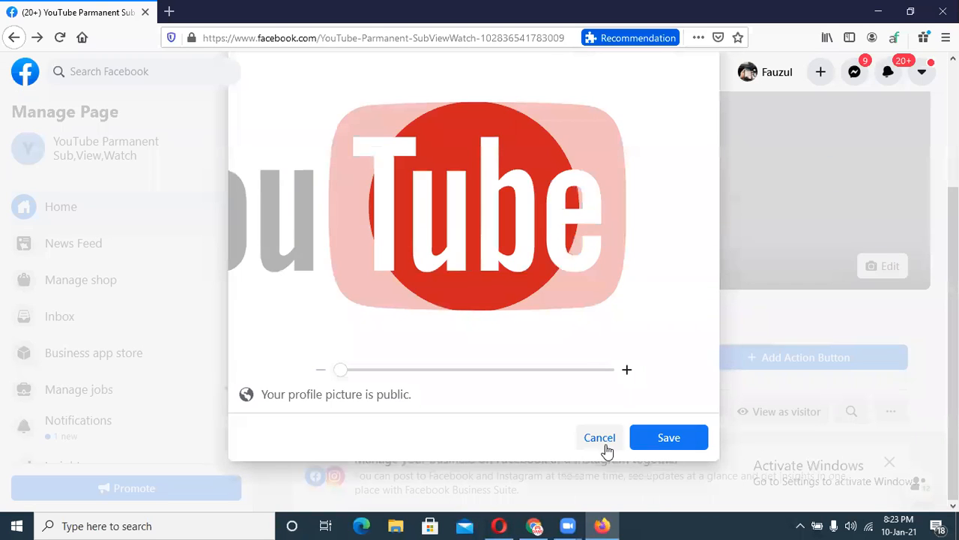
{"action": "left_click", "coordinate": [601, 441]}
{"action": "left_click", "coordinate": [627, 315]}
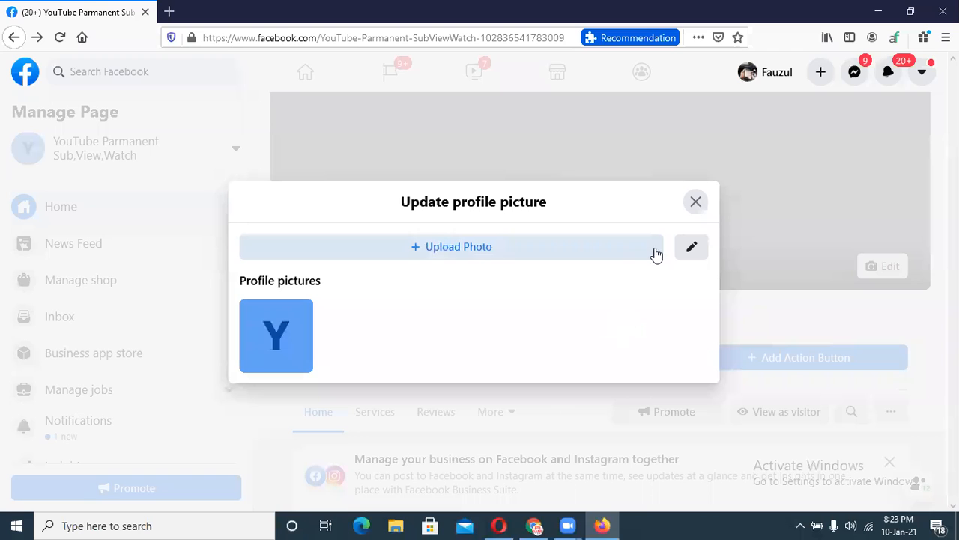
Open canva.com in a fresh browser tab.
{"action": "left_click", "coordinate": [535, 526]}
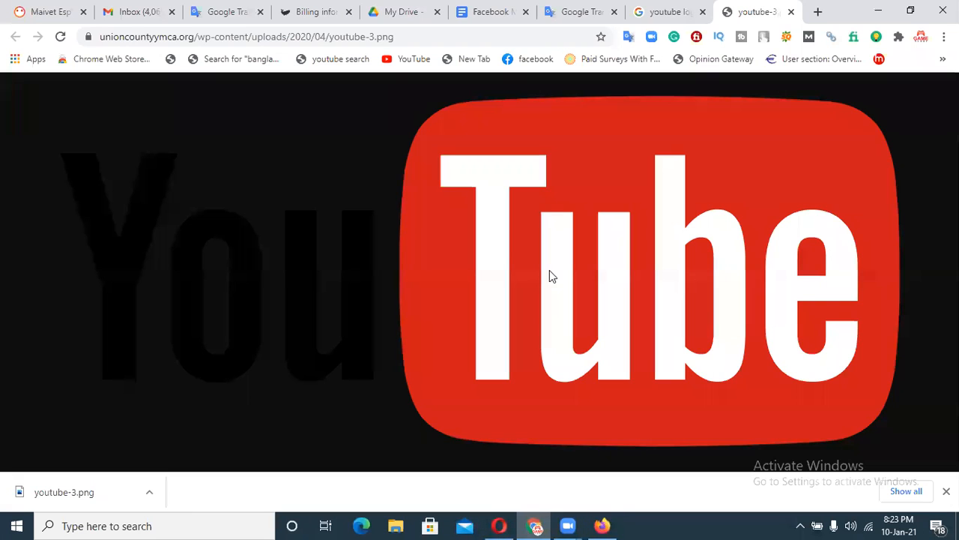
{"action": "left_click", "coordinate": [816, 12]}
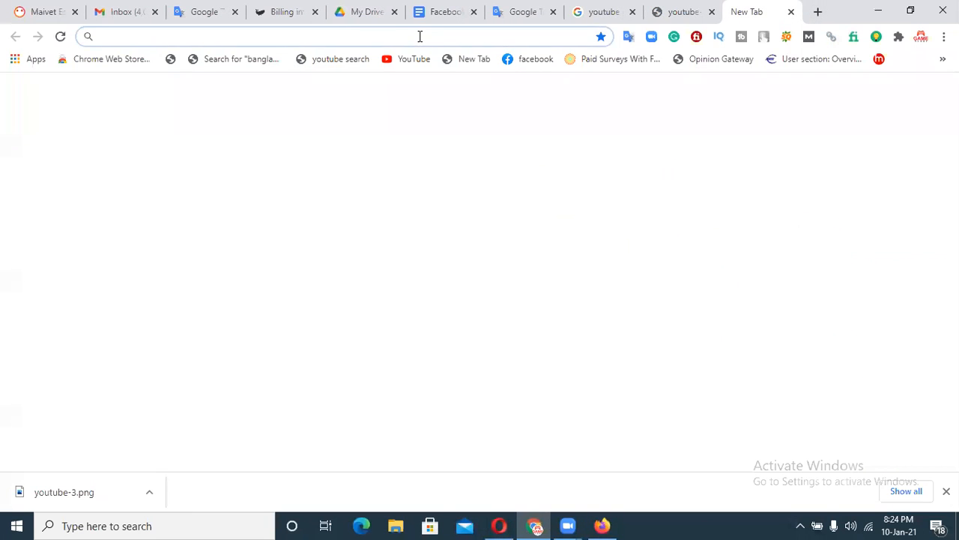
{"action": "type", "text": "canva"}
{"action": "key", "text": "Return"}
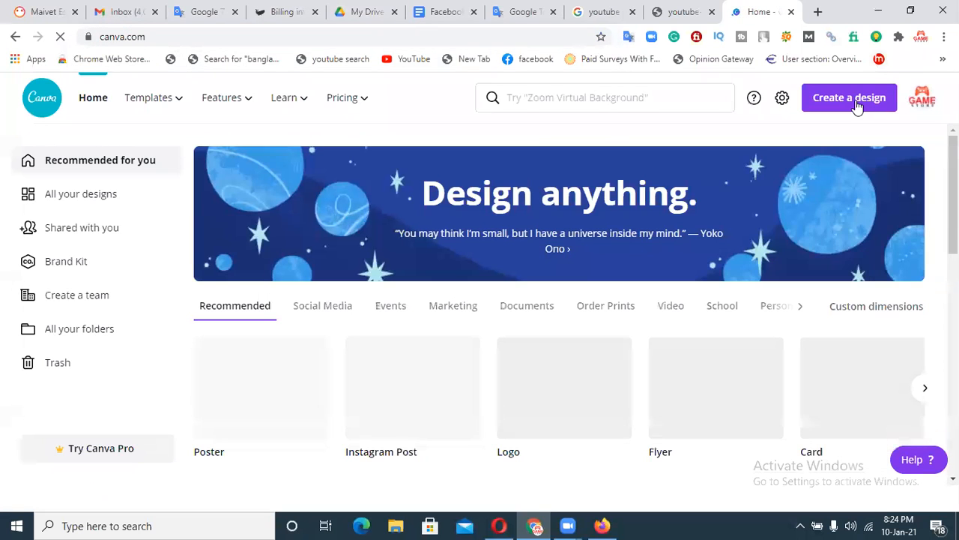
Create a new Canva design with custom dimensions of 800 × 800 px.
{"action": "left_click", "coordinate": [855, 101]}
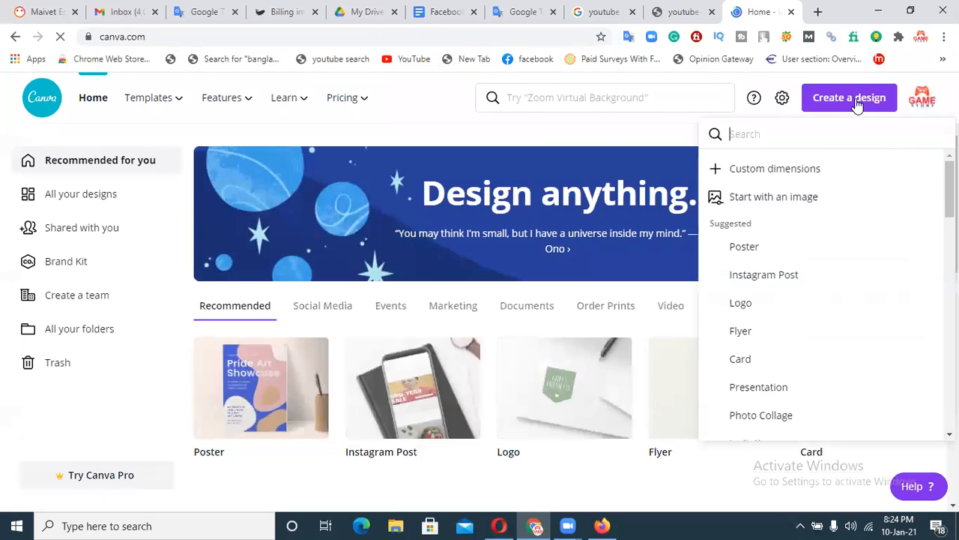
{"action": "left_click", "coordinate": [815, 173]}
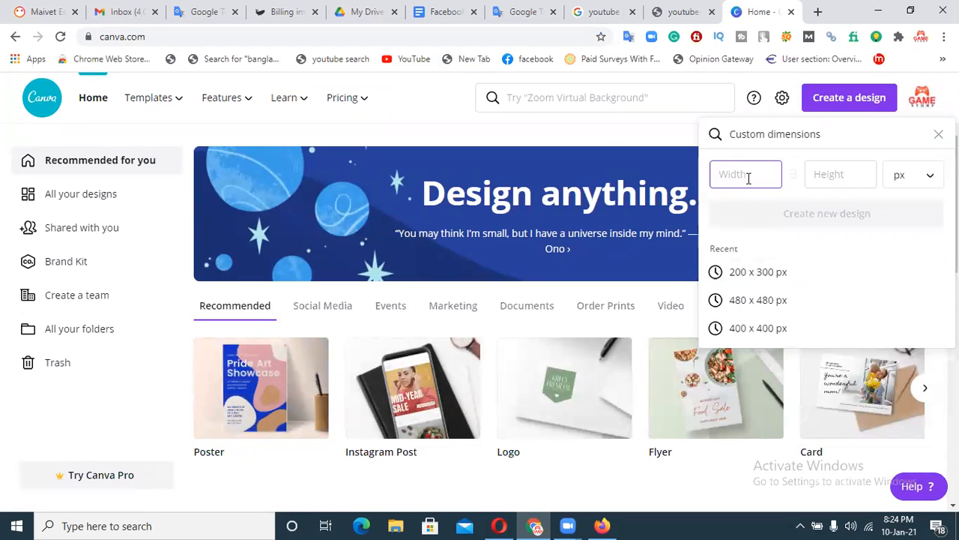
{"action": "type", "text": "800"}
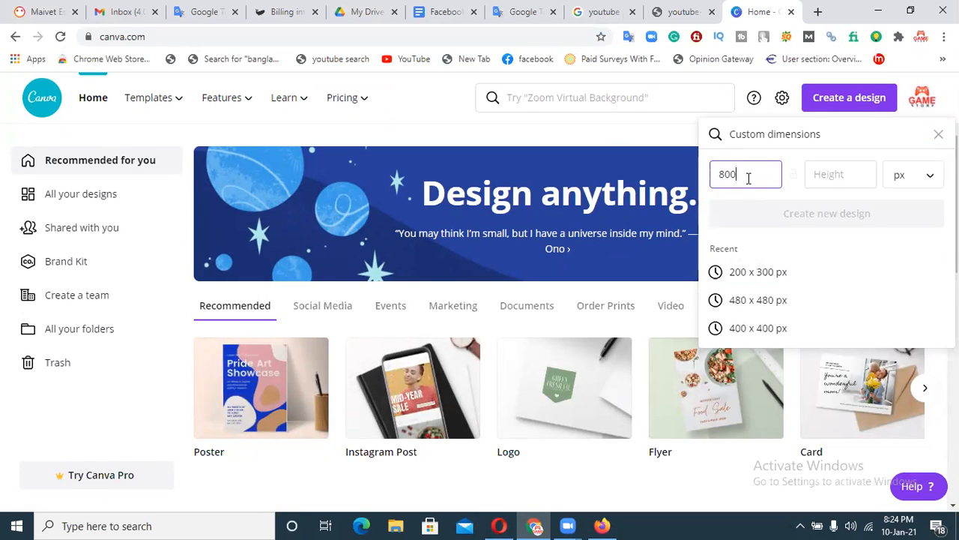
{"action": "left_click", "coordinate": [816, 176]}
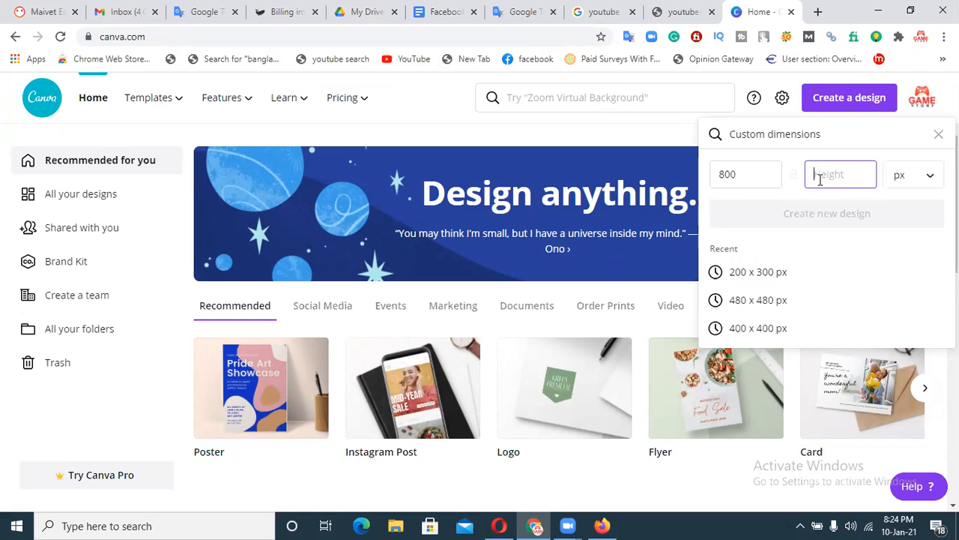
{"action": "type", "text": "800"}
{"action": "left_click", "coordinate": [808, 216]}
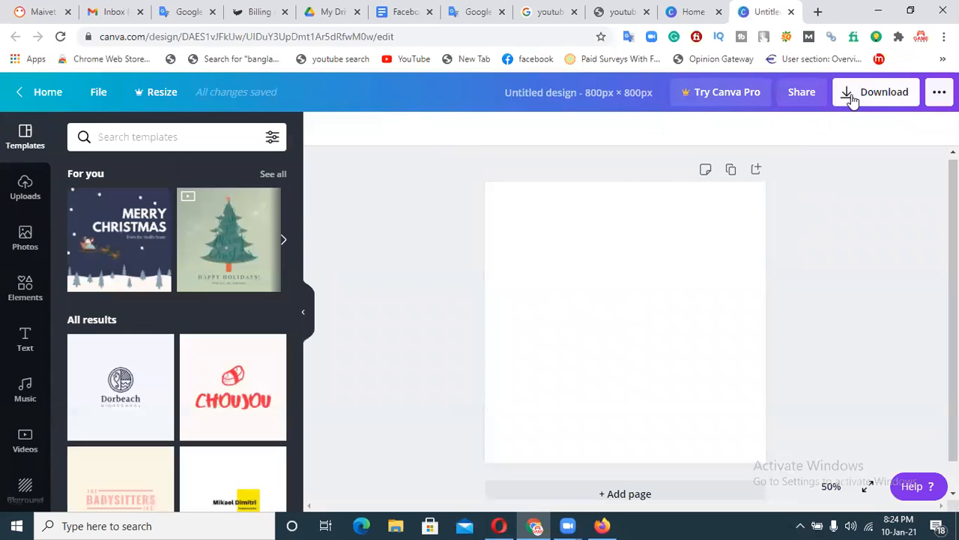
Upload the youtube-3 image from the Desktop into Canva's uploads.
{"action": "left_click", "coordinate": [24, 189]}
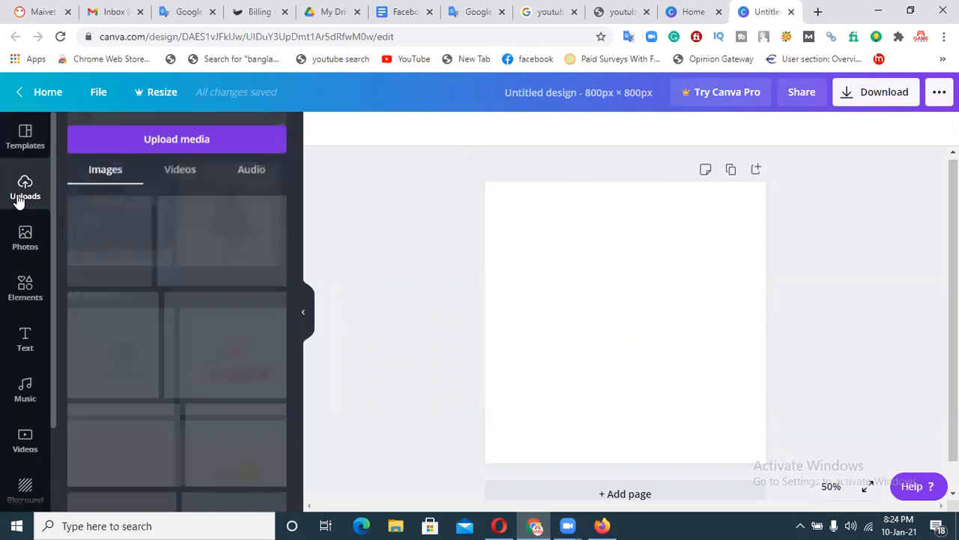
{"action": "left_click", "coordinate": [160, 142]}
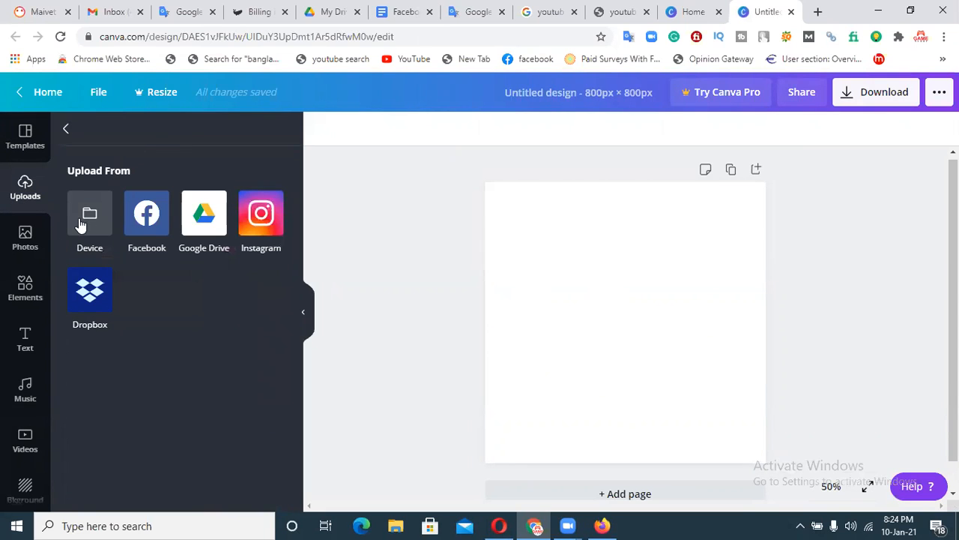
{"action": "left_click", "coordinate": [81, 222]}
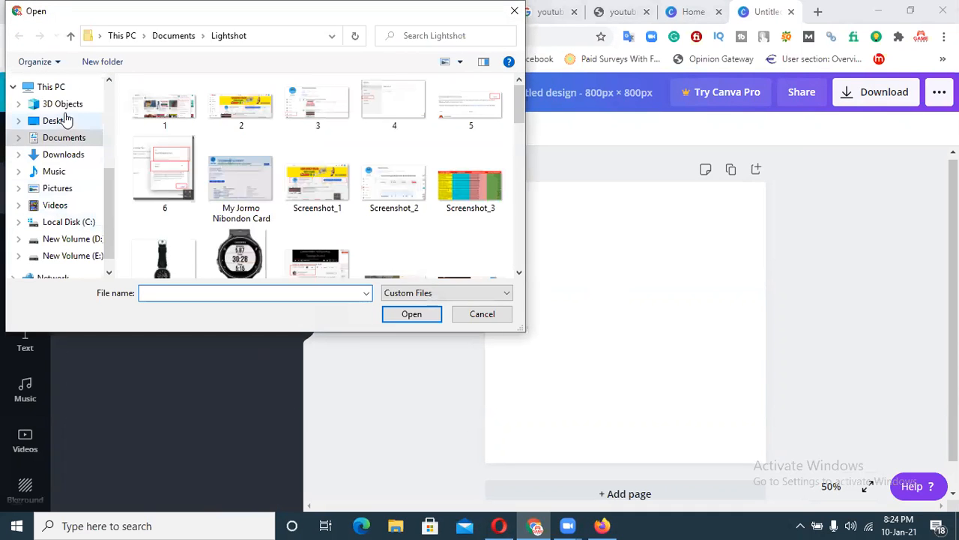
{"action": "left_click", "coordinate": [64, 121]}
{"action": "left_click_drag", "start_coordinate": [520, 93], "coordinate": [516, 258]}
{"action": "left_click", "coordinate": [341, 229]}
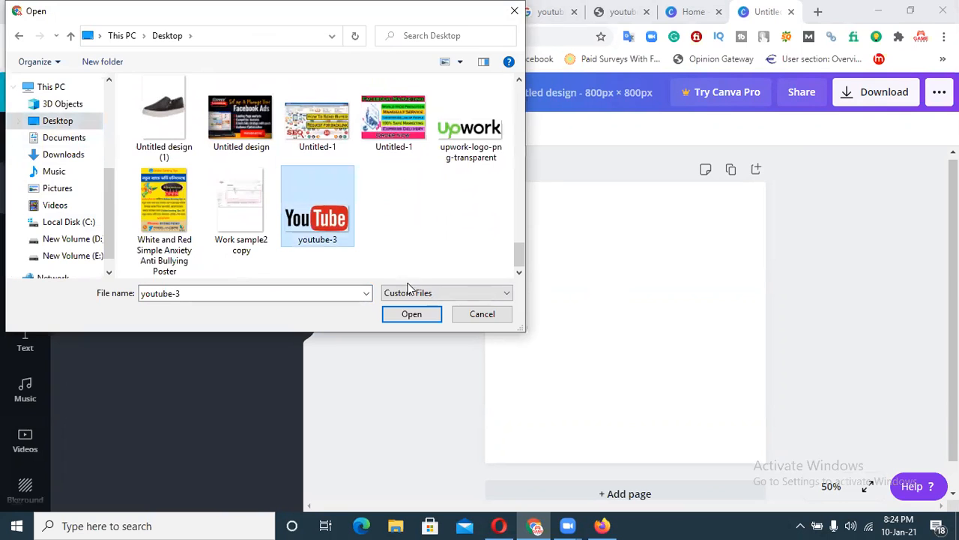
{"action": "left_click", "coordinate": [411, 313]}
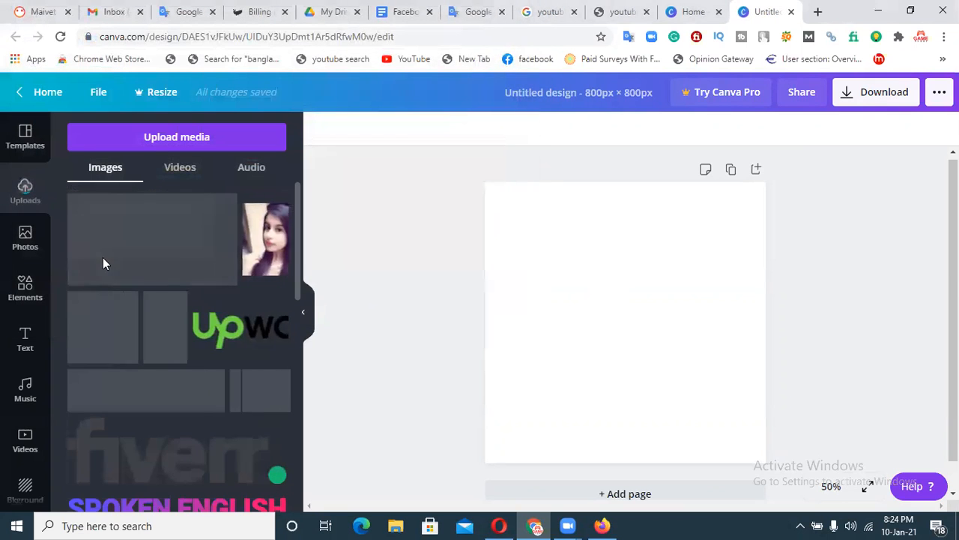
Add the youtube-3 logo to the design, enlarge it to about 775 × 326, and nudge it left.
{"action": "left_click", "coordinate": [103, 262]}
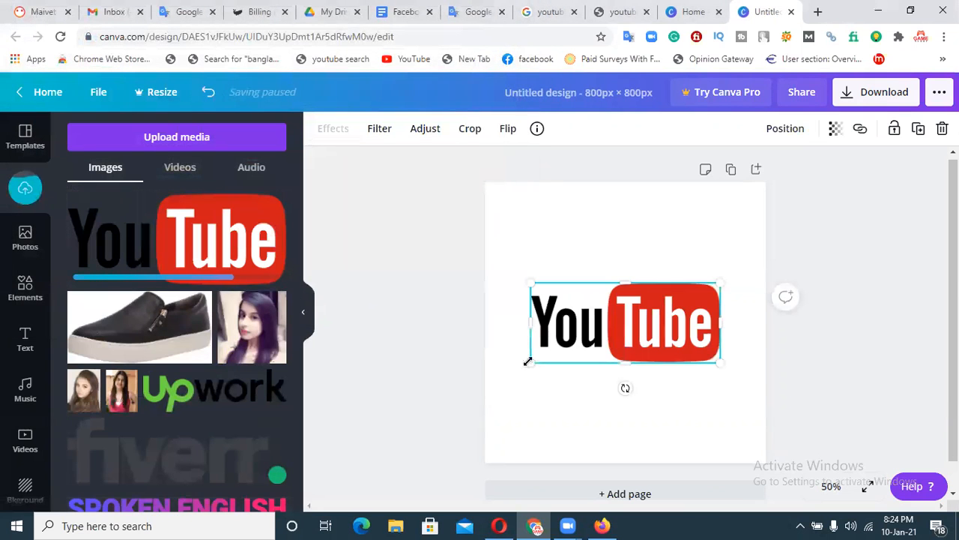
{"action": "left_click_drag", "start_coordinate": [512, 366], "coordinate": [492, 375]}
{"action": "left_click_drag", "start_coordinate": [719, 285], "coordinate": [763, 270]}
{"action": "left_click", "coordinate": [868, 239]}
{"action": "left_click", "coordinate": [707, 278]}
{"action": "key", "text": "Left"}
{"action": "key", "text": "Left"}
{"action": "left_click", "coordinate": [693, 12]}
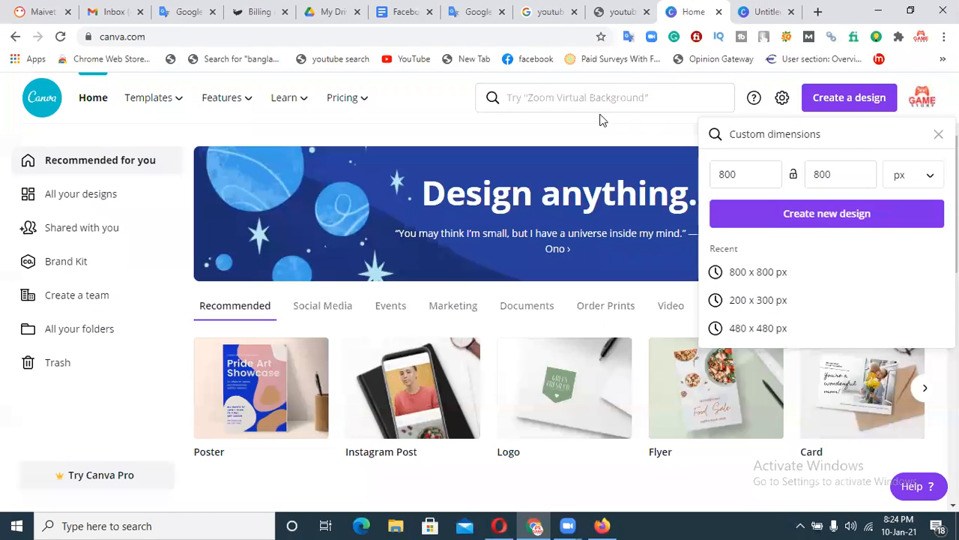
Search Canva templates for 'logo' and start a blank Logo design.
{"action": "left_click", "coordinate": [600, 97]}
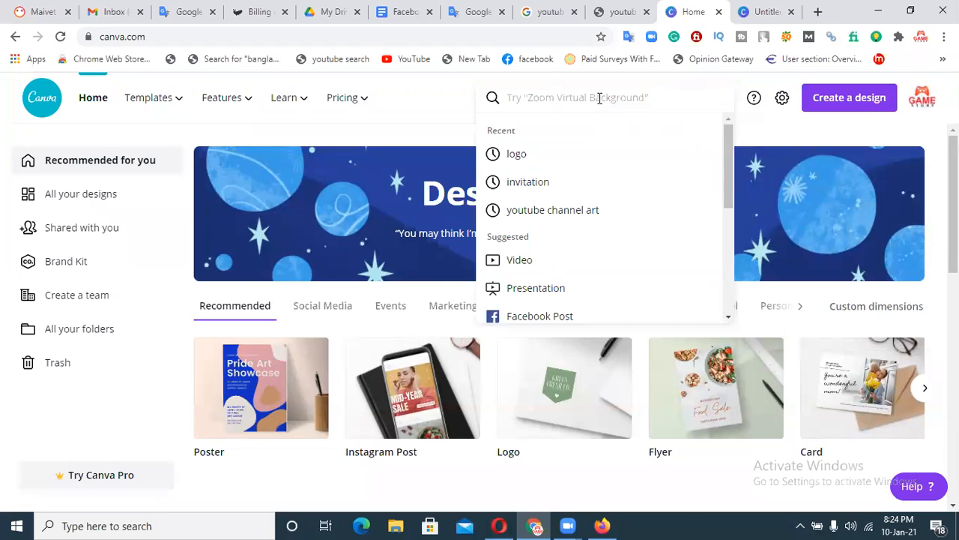
{"action": "type", "text": "logo"}
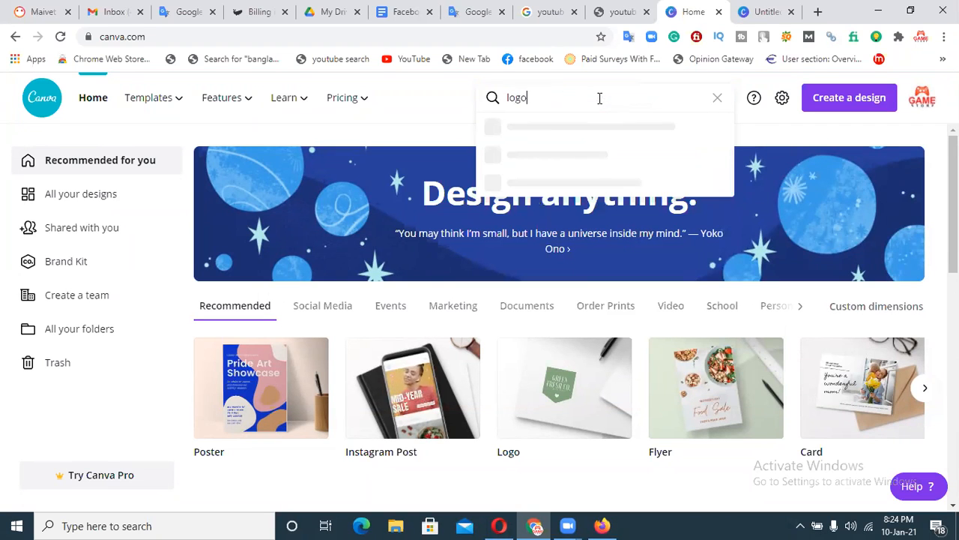
{"action": "key", "text": "Return"}
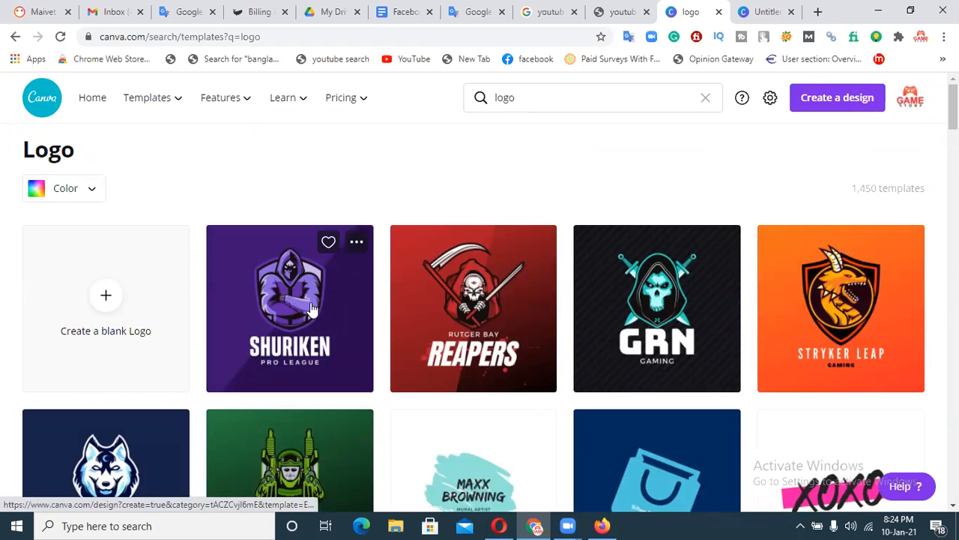
{"action": "left_click", "coordinate": [86, 307]}
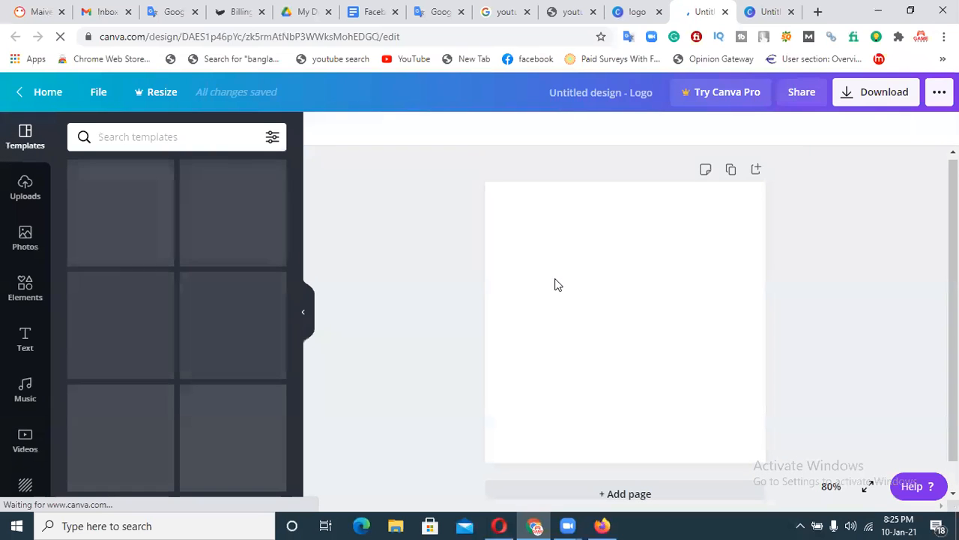
Close the unneeded blank Logo tab and nudge the YouTube logo further left.
{"action": "left_click", "coordinate": [766, 9]}
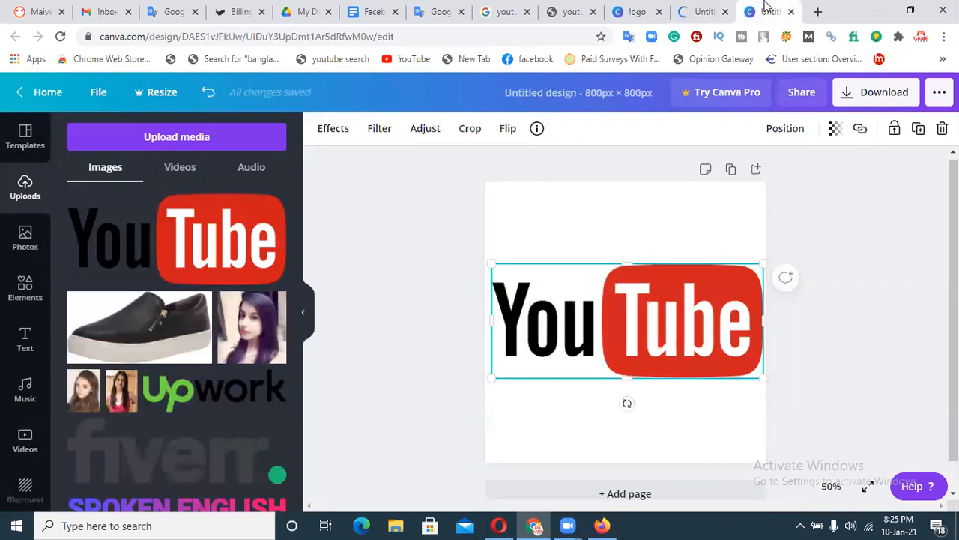
{"action": "left_click", "coordinate": [716, 11]}
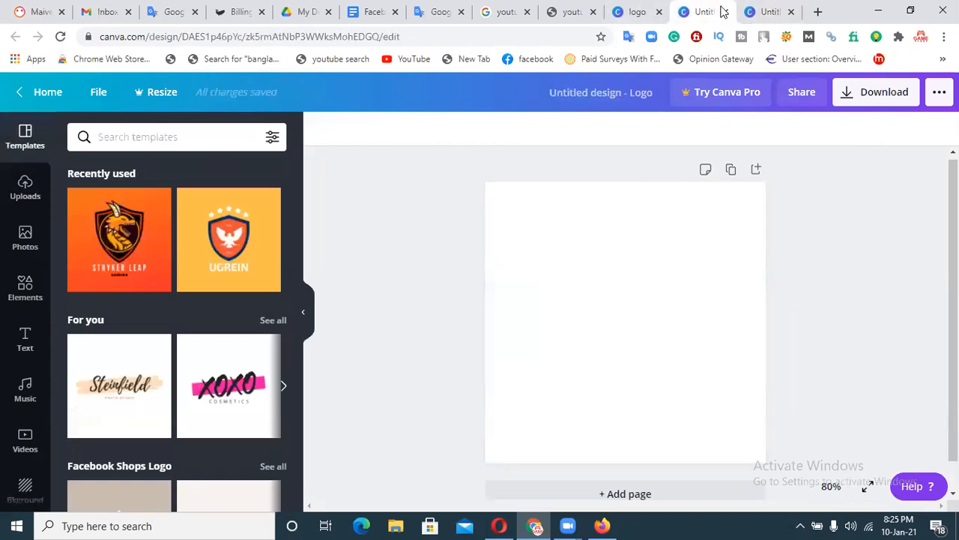
{"action": "left_click", "coordinate": [724, 11]}
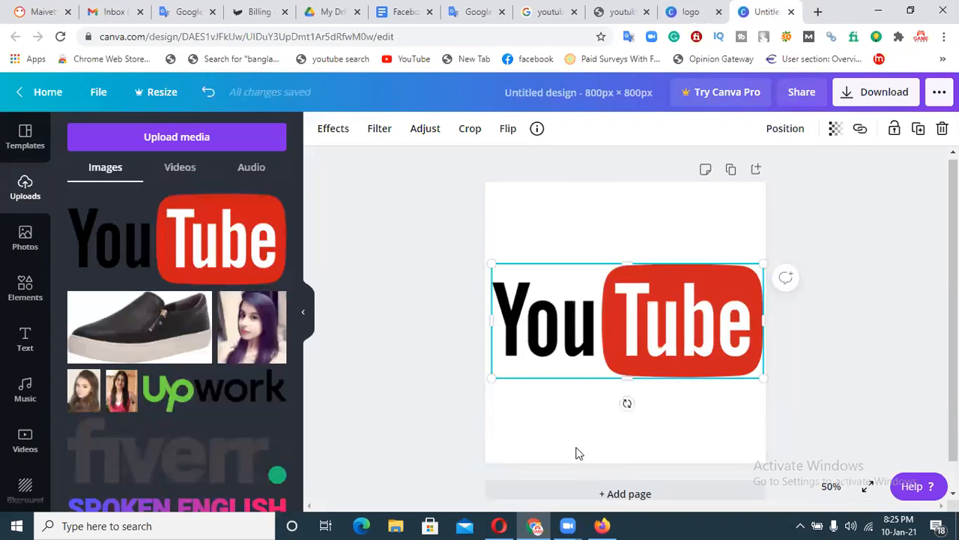
{"action": "key", "text": "Left"}
{"action": "key", "text": "Left"}
{"action": "key", "text": "Left"}
{"action": "key", "text": "Left"}
{"action": "key", "text": "Left"}
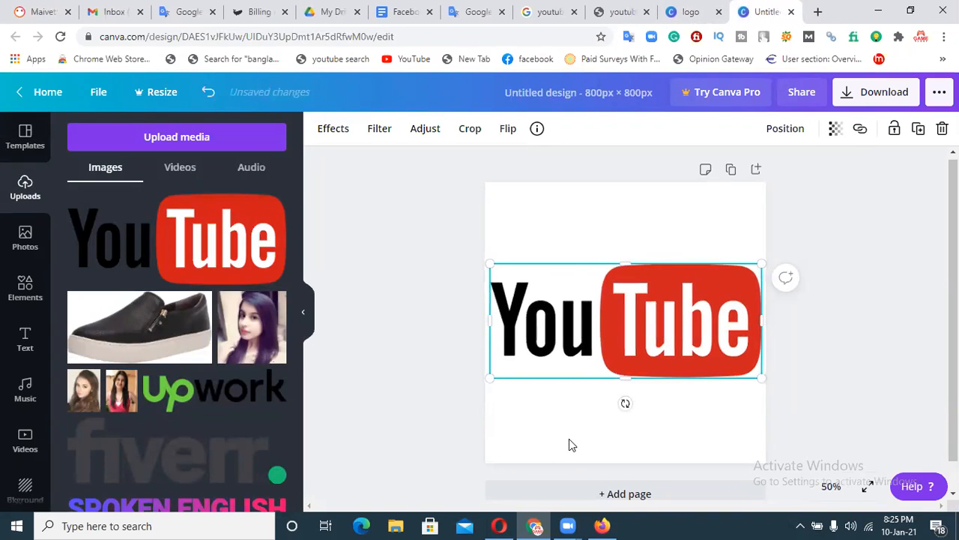
{"action": "key", "text": "Left"}
{"action": "left_click", "coordinate": [566, 450]}
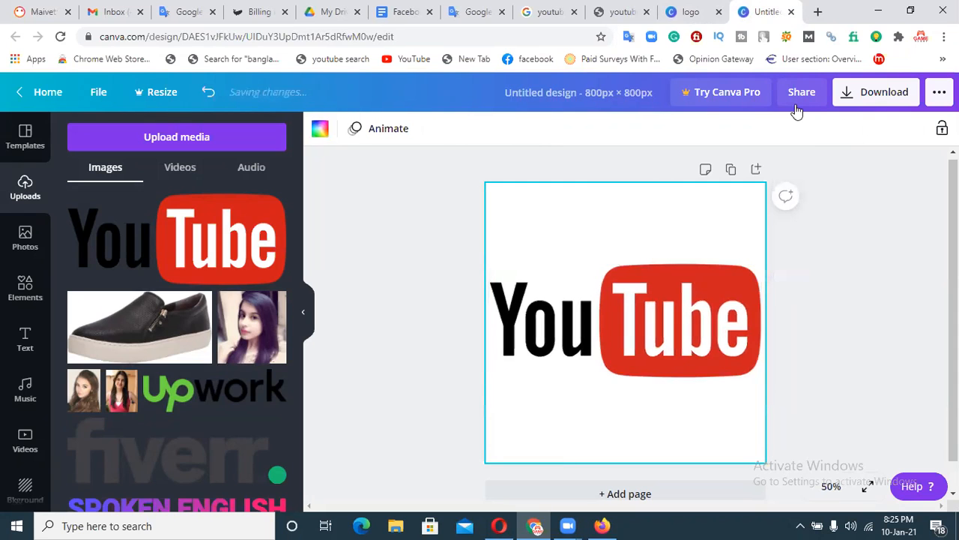
Download the logo design as a PNG, Untitled design (2).png, and dismiss the promotion.
{"action": "left_click", "coordinate": [872, 93]}
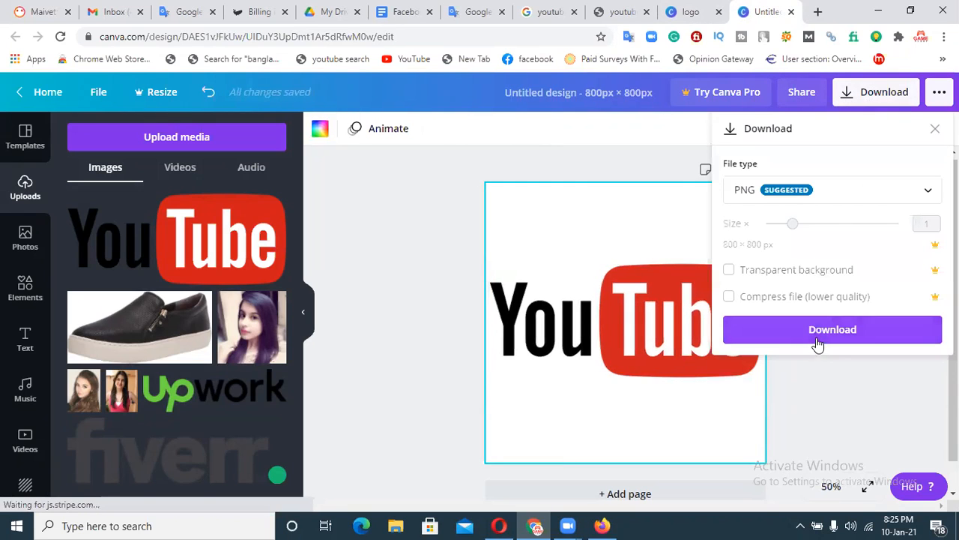
{"action": "left_click", "coordinate": [832, 330]}
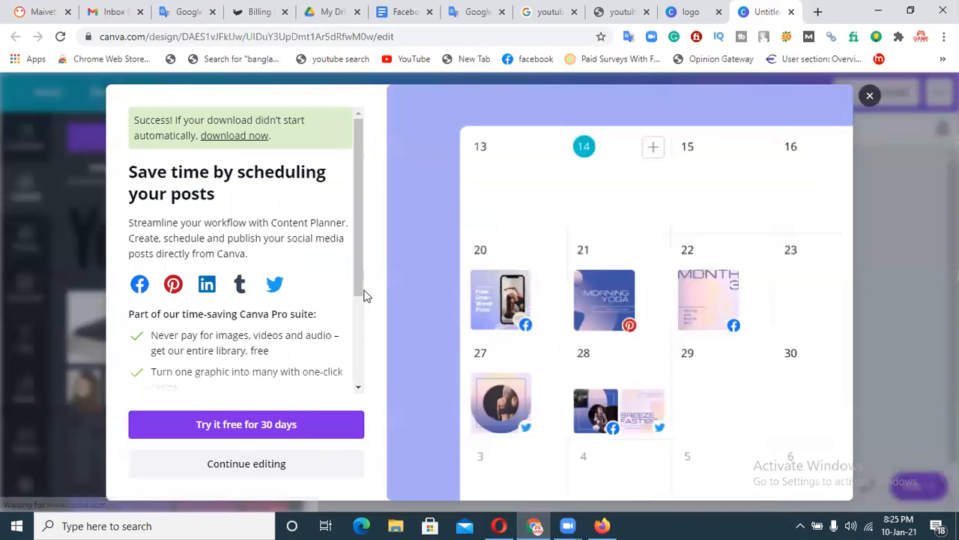
{"action": "left_click", "coordinate": [427, 315]}
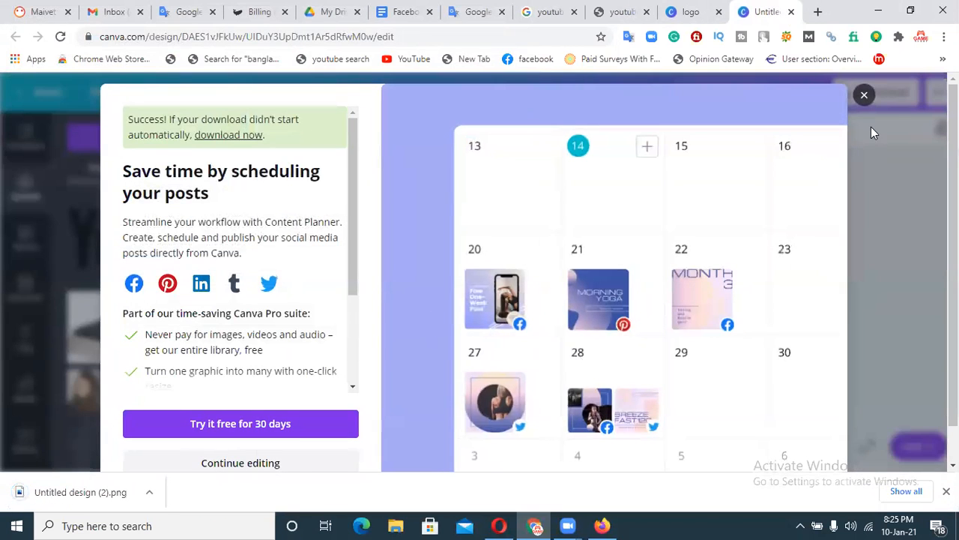
{"action": "left_click", "coordinate": [864, 95]}
{"action": "left_click", "coordinate": [602, 525]}
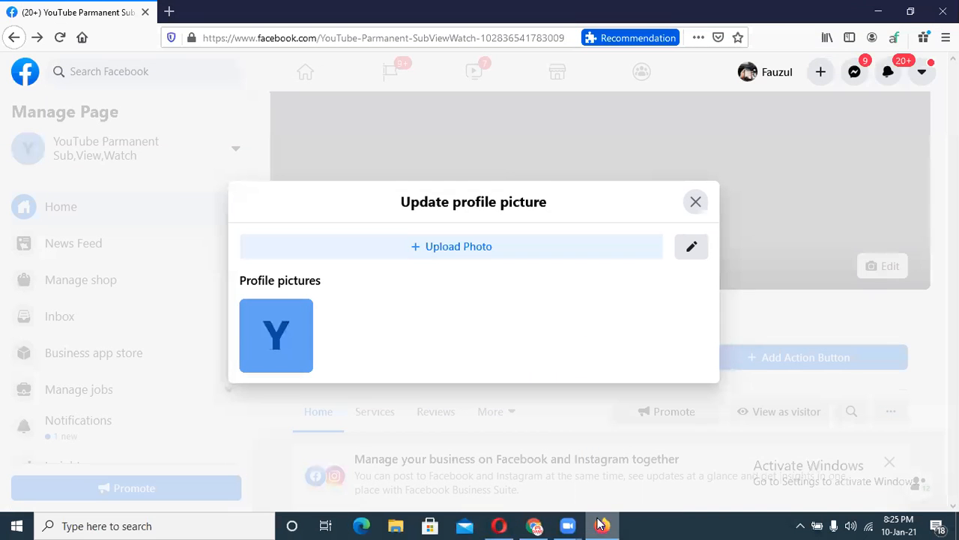
{"action": "left_click", "coordinate": [527, 245]}
{"action": "left_click_drag", "start_coordinate": [468, 90], "coordinate": [480, 281]}
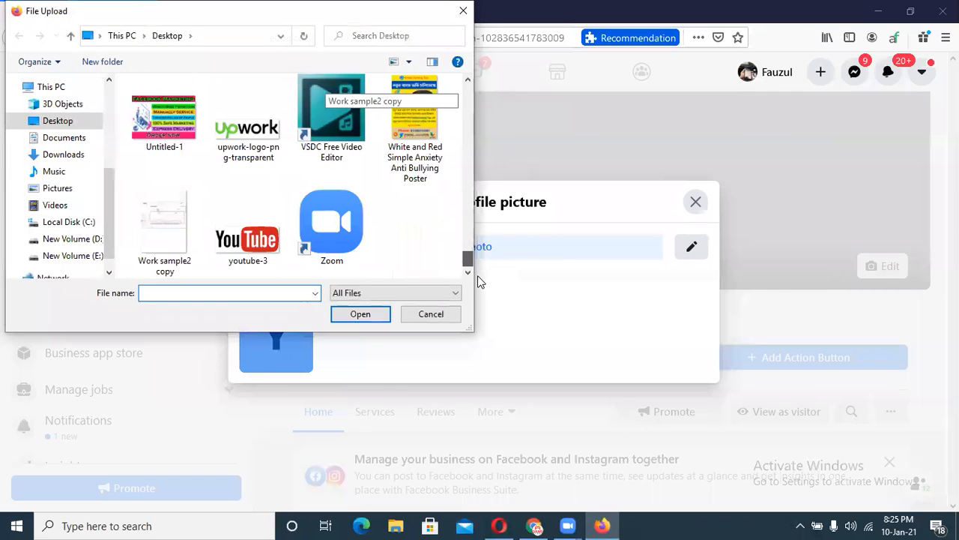
{"action": "scroll", "coordinate": [472, 247], "scroll_direction": "up", "scroll_amount": 3}
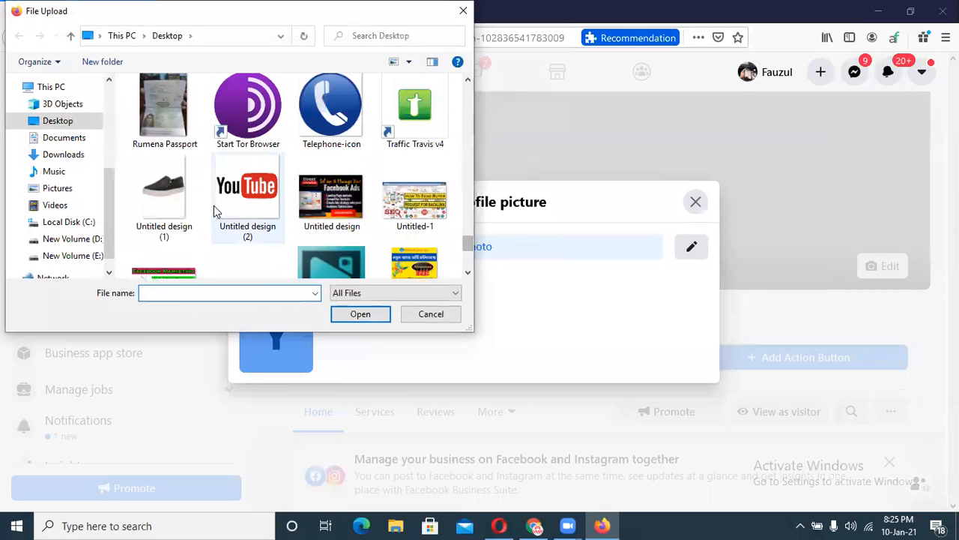
{"action": "left_click", "coordinate": [267, 232]}
{"action": "left_click", "coordinate": [337, 316]}
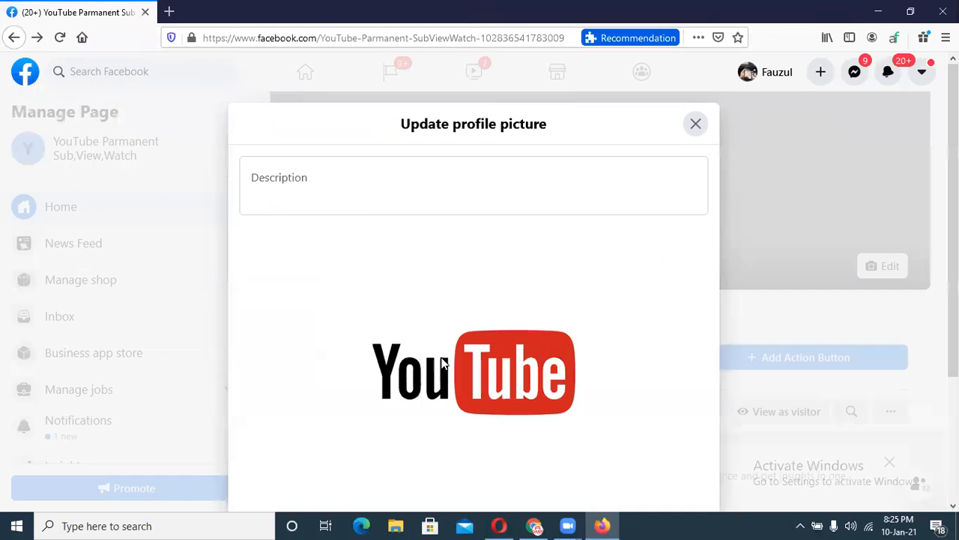
{"action": "scroll", "coordinate": [538, 259], "scroll_direction": "down", "scroll_amount": 3}
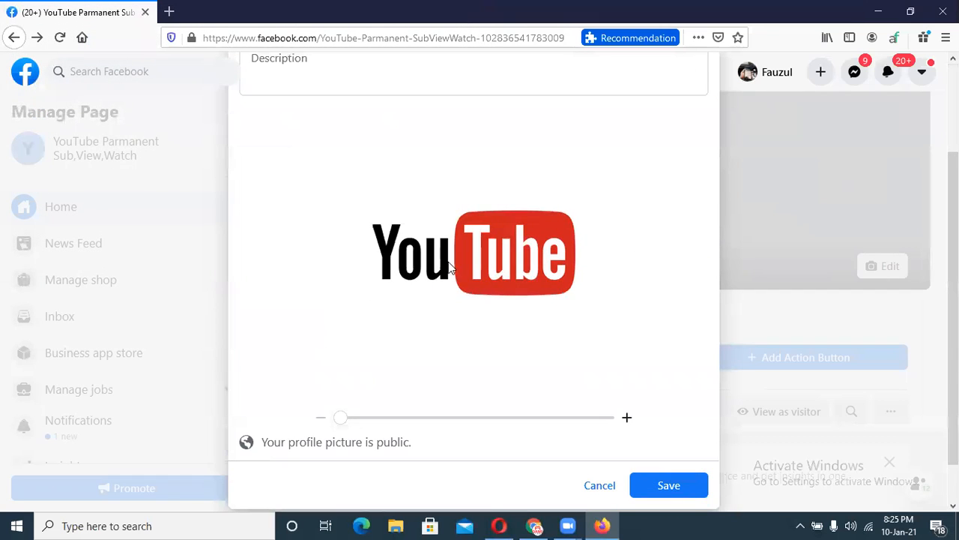
{"action": "left_click", "coordinate": [683, 486]}
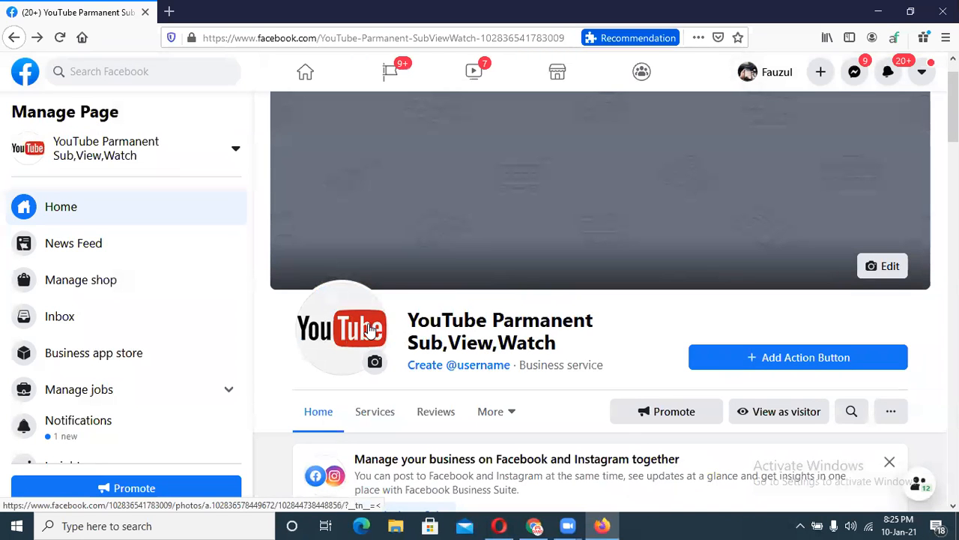
Close the Canva logo design tab and search templates for 'facebook page banner'.
{"action": "scroll", "coordinate": [682, 238], "scroll_direction": "up", "scroll_amount": 1}
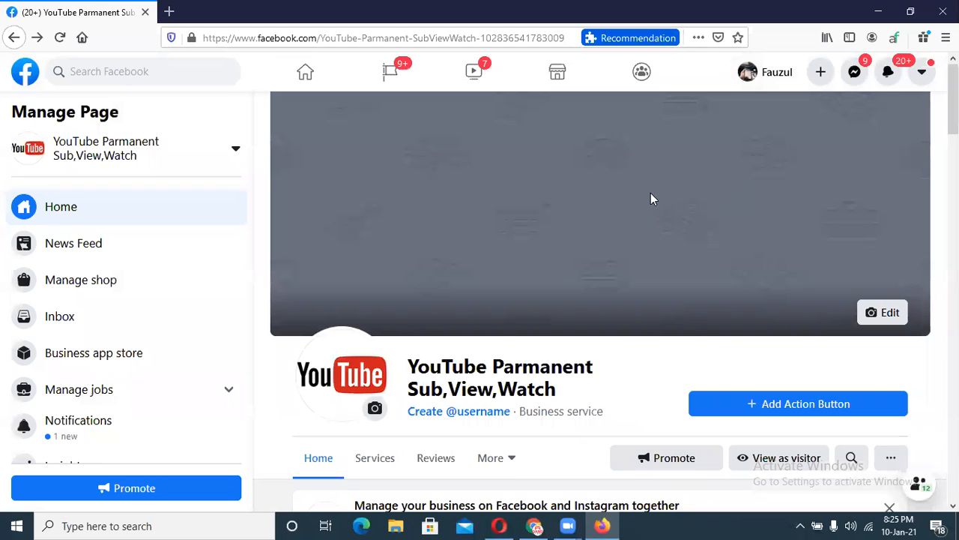
{"action": "left_click", "coordinate": [534, 525]}
{"action": "left_click", "coordinate": [793, 12]}
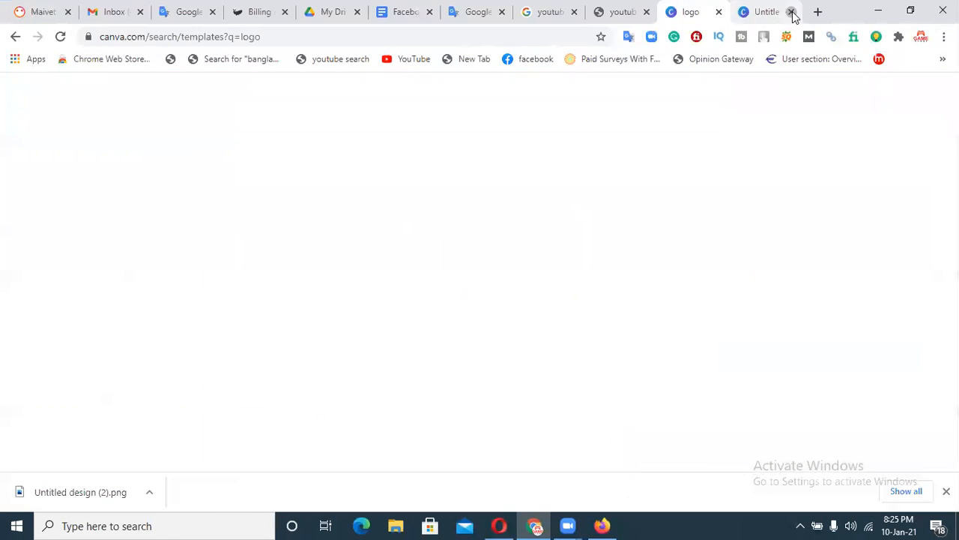
{"action": "left_click", "coordinate": [574, 98]}
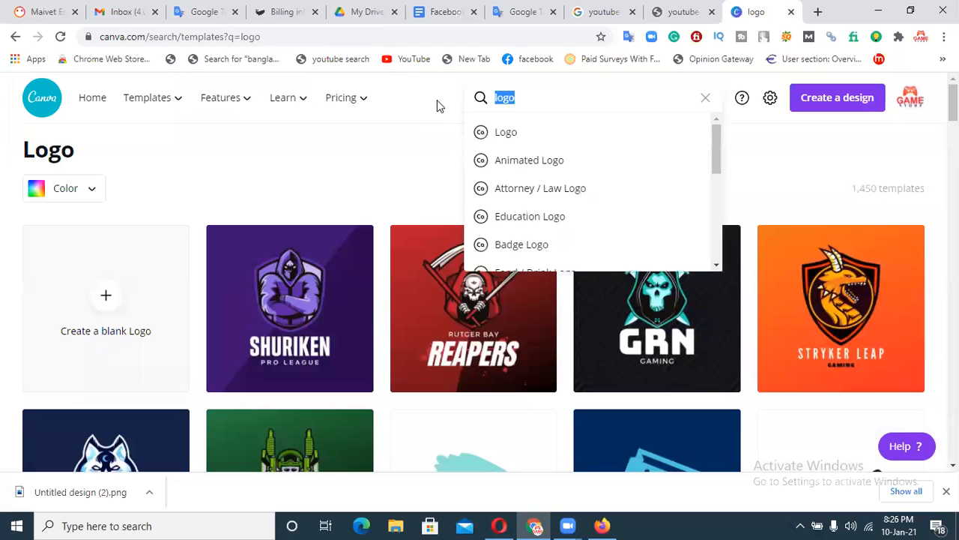
{"action": "type", "text": "facebook "}
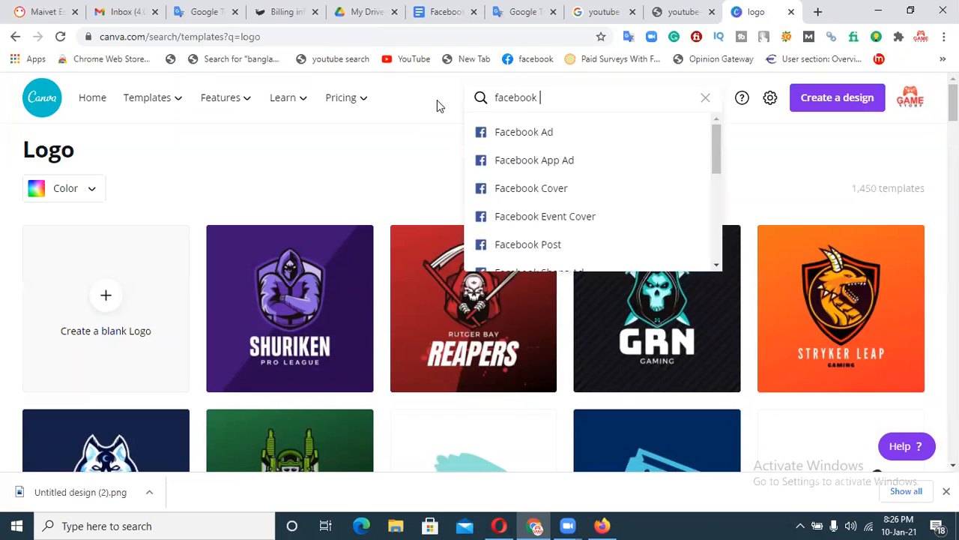
{"action": "type", "text": "page banner"}
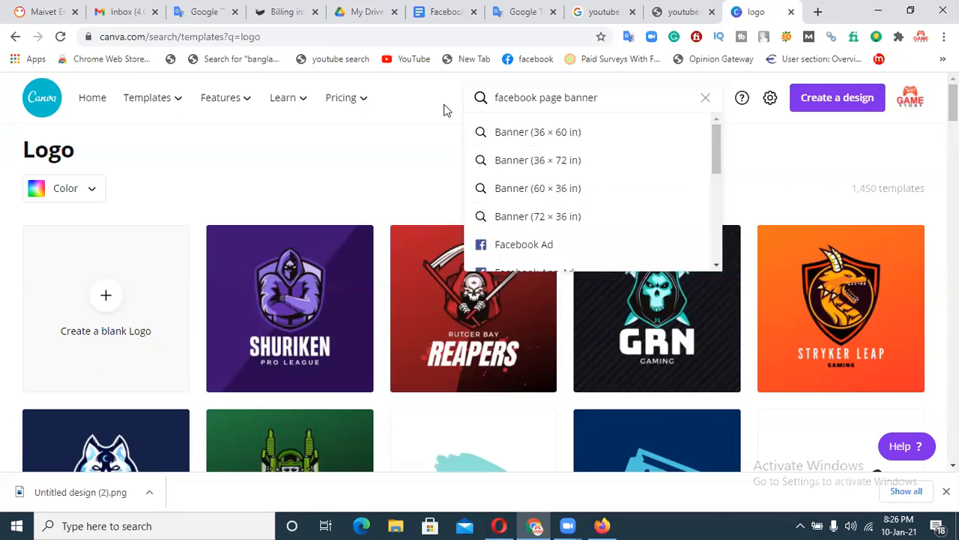
Open the Facebook Cover template results and scroll through them, returning to the top.
{"action": "left_click_drag", "start_coordinate": [712, 136], "coordinate": [708, 180]}
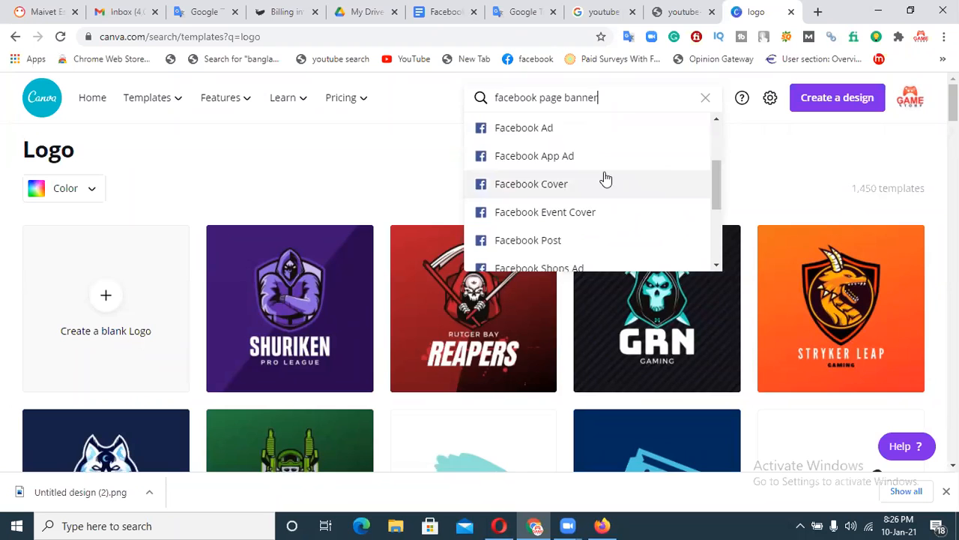
{"action": "left_click", "coordinate": [559, 180]}
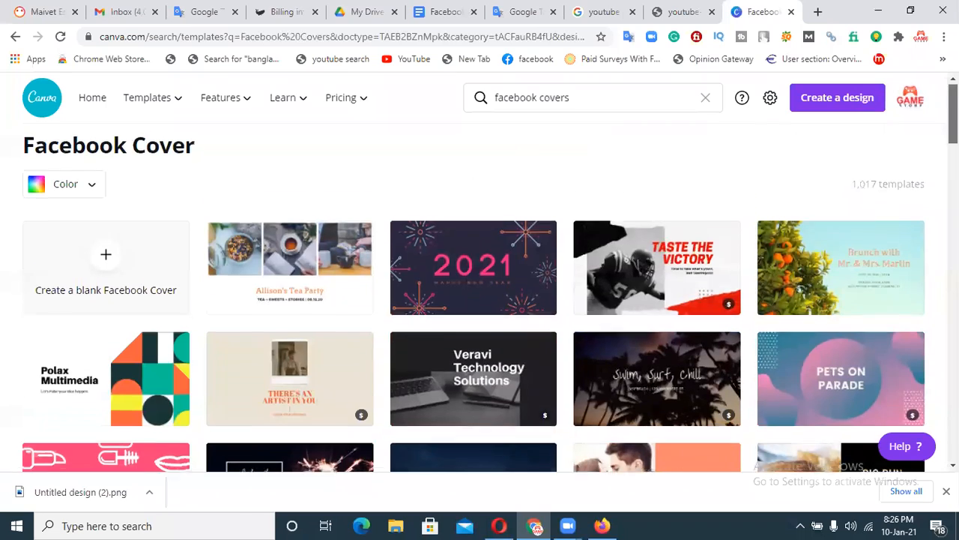
{"action": "scroll", "coordinate": [480, 300], "scroll_direction": "down", "scroll_amount": 3}
{"action": "scroll", "coordinate": [480, 300], "scroll_direction": "down", "scroll_amount": 3}
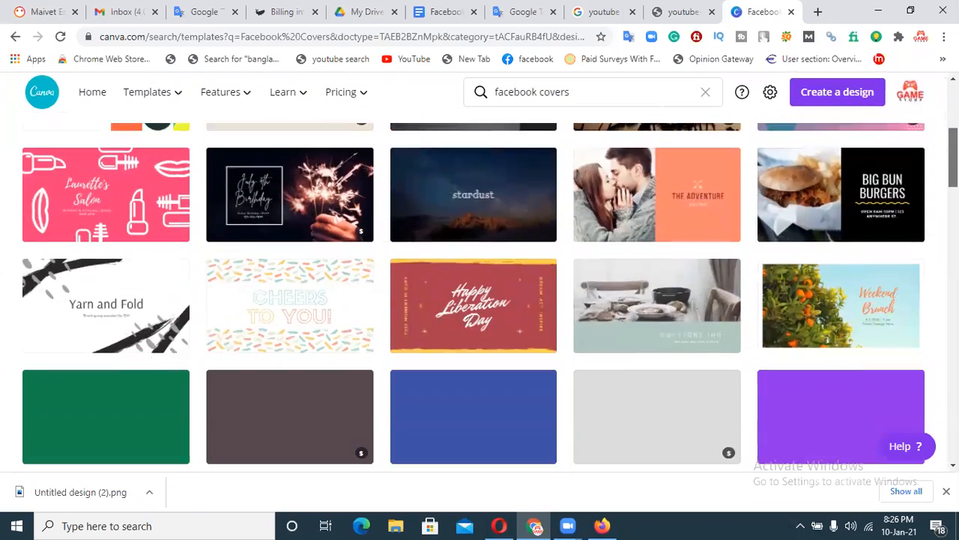
{"action": "scroll", "coordinate": [480, 299], "scroll_direction": "down", "scroll_amount": 3}
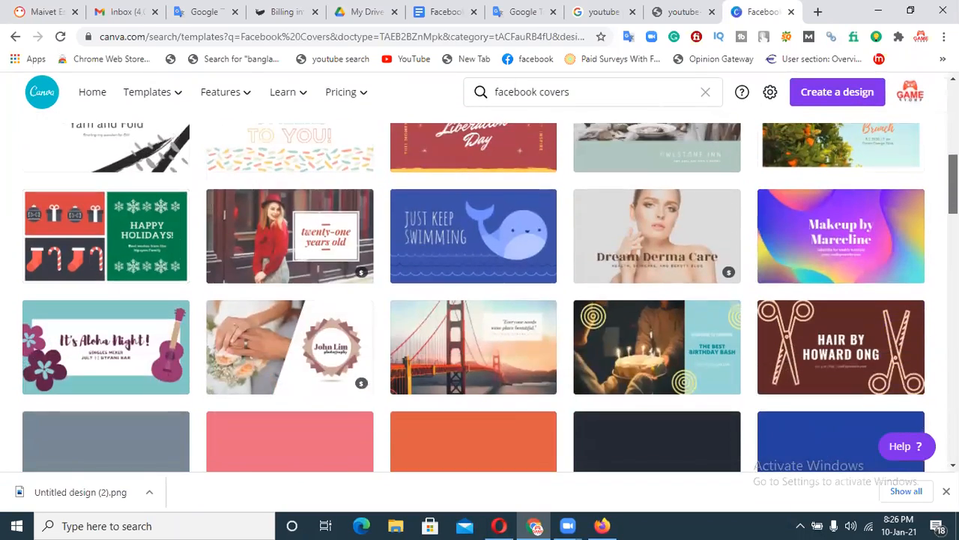
{"action": "scroll", "coordinate": [241, 218], "scroll_direction": "up", "scroll_amount": 9}
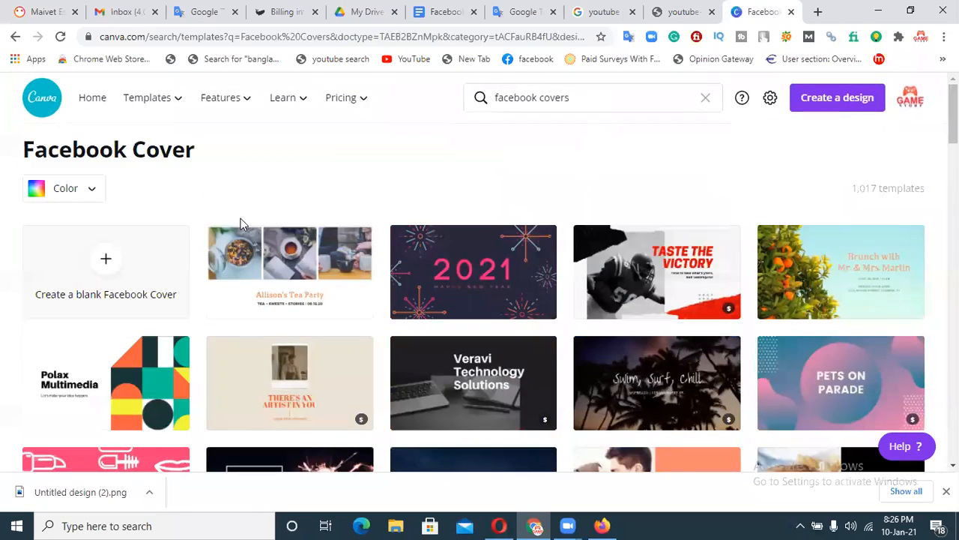
Create a blank Facebook Cover and try the Happy Christmas template on it.
{"action": "left_click", "coordinate": [107, 262]}
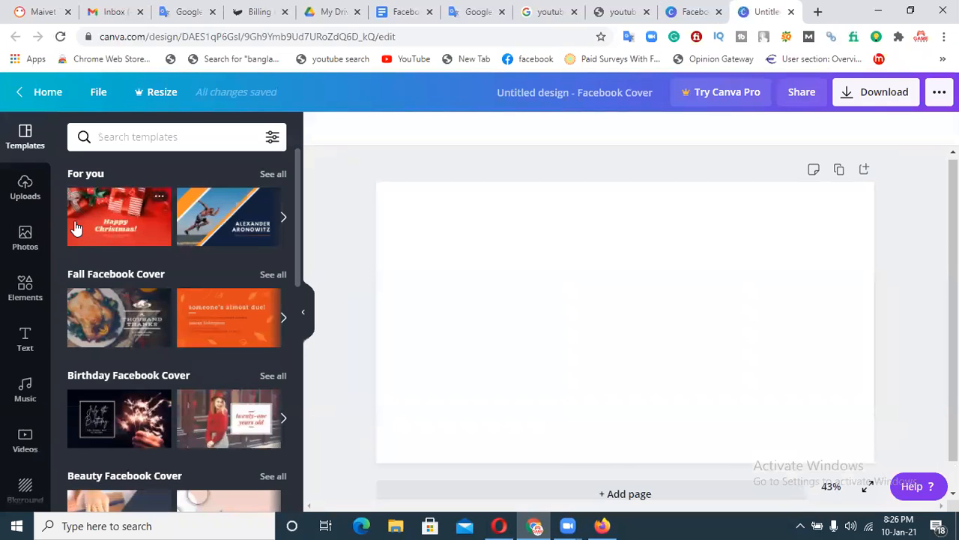
{"action": "left_click", "coordinate": [98, 221]}
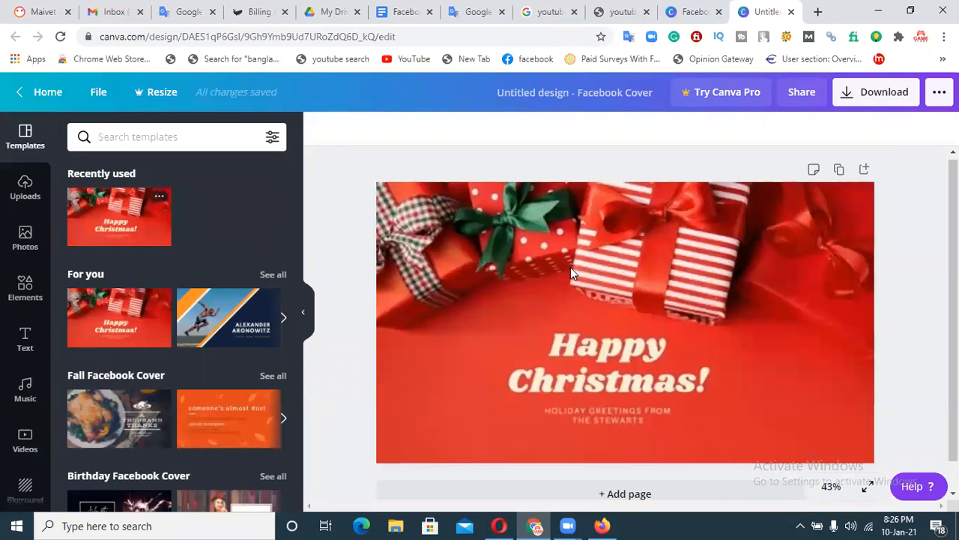
{"action": "left_click", "coordinate": [520, 308]}
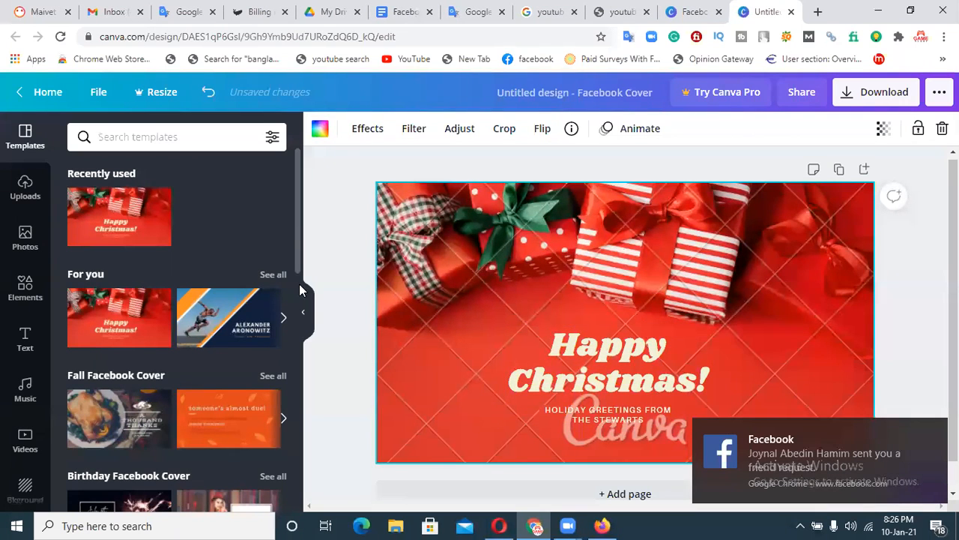
Start a fresh blank Facebook Cover and close the extra Canva home tab.
{"action": "left_click", "coordinate": [20, 92]}
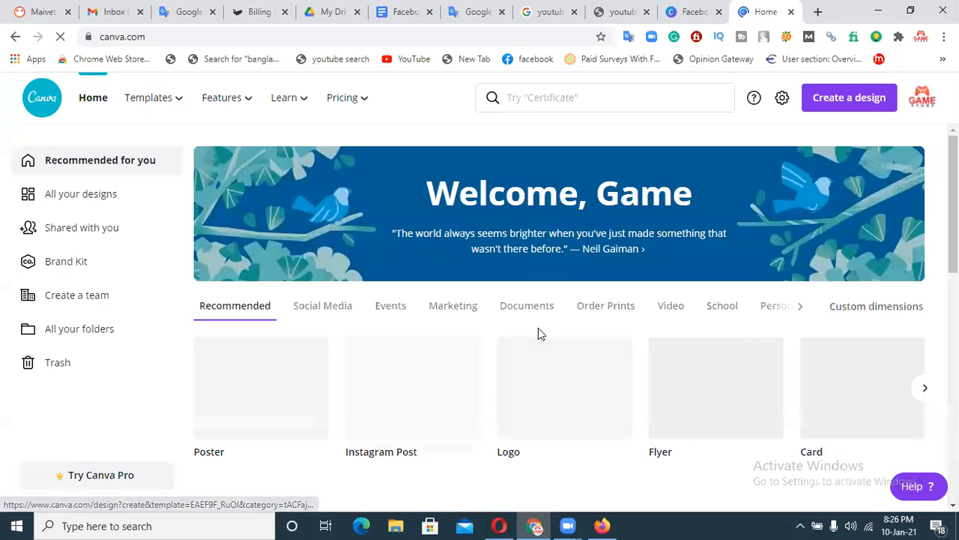
{"action": "left_click", "coordinate": [688, 12]}
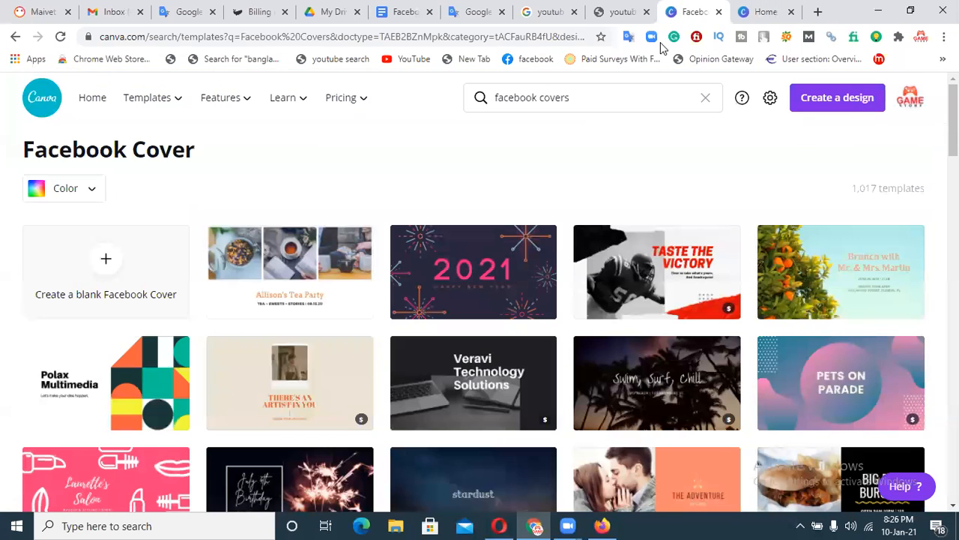
{"action": "left_click", "coordinate": [106, 263]}
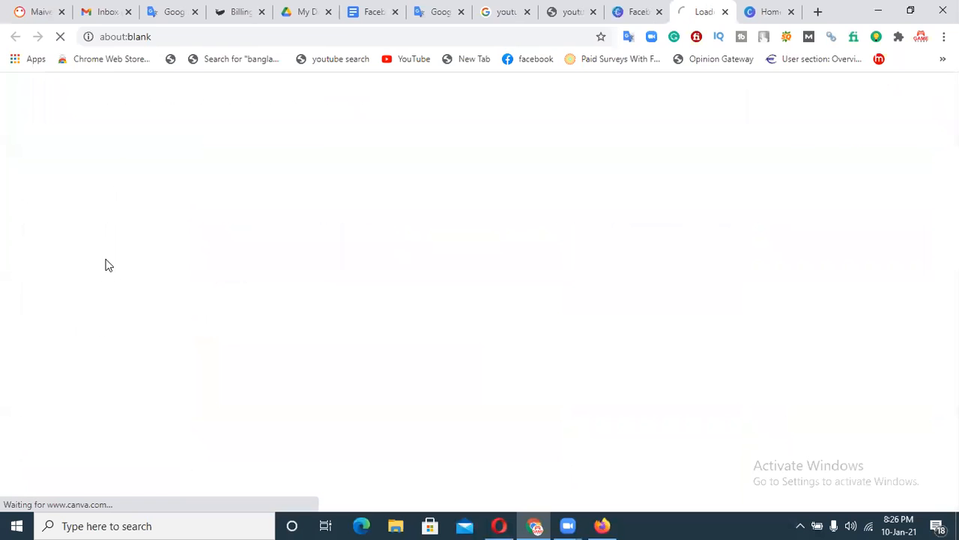
{"action": "left_click", "coordinate": [772, 12]}
{"action": "left_click", "coordinate": [790, 12]}
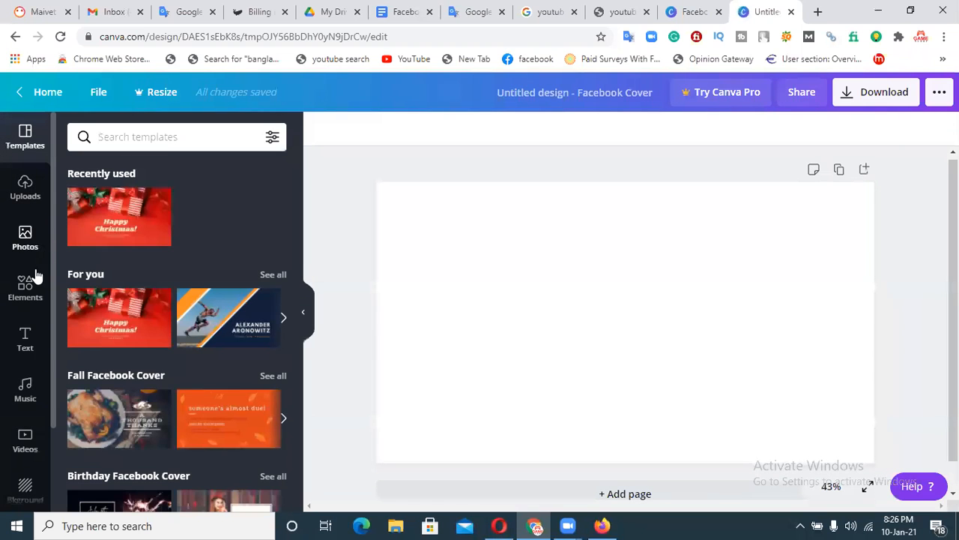
Add a heading reading 'YouTube Permanent', correcting the 'Parmanent' misspelling.
{"action": "left_click", "coordinate": [24, 341]}
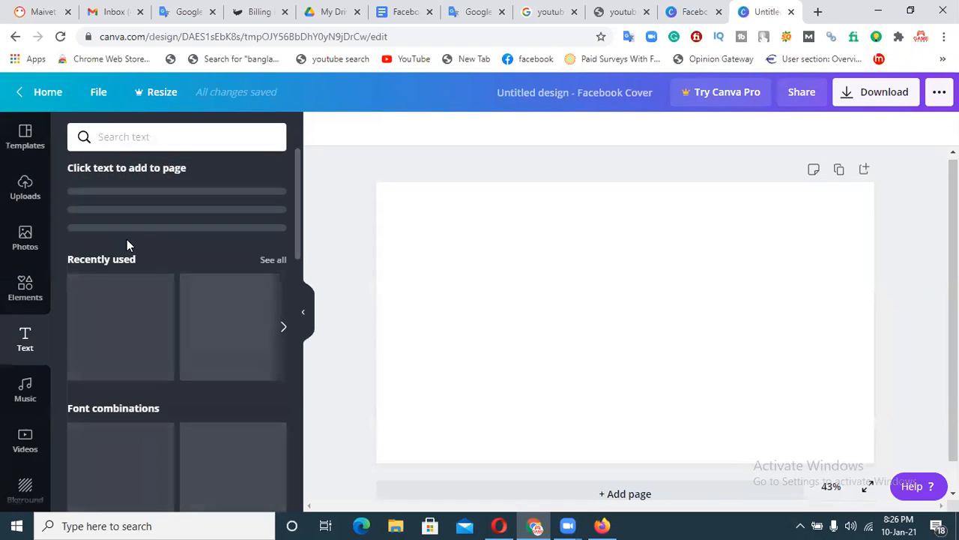
{"action": "left_click", "coordinate": [152, 205]}
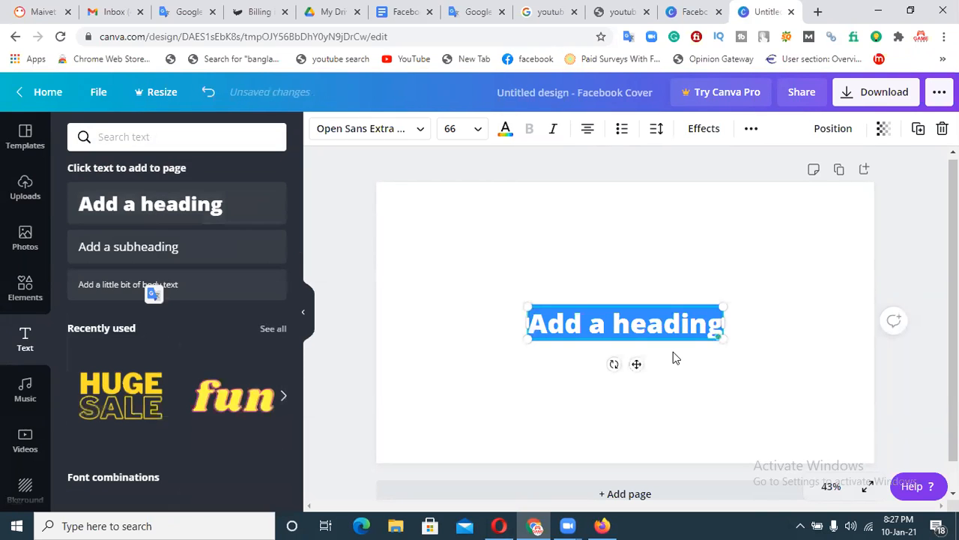
{"action": "type", "text": "YouTu"}
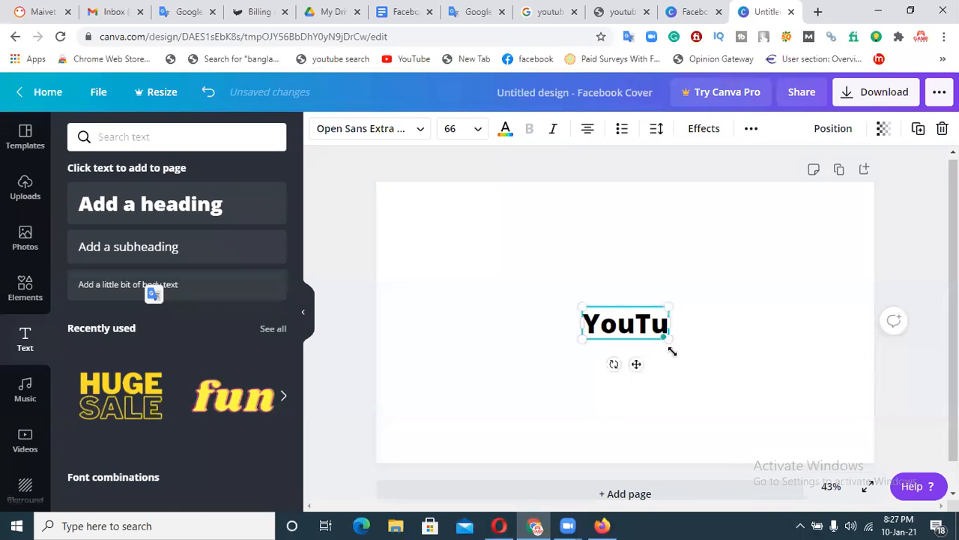
{"action": "type", "text": "be Par"}
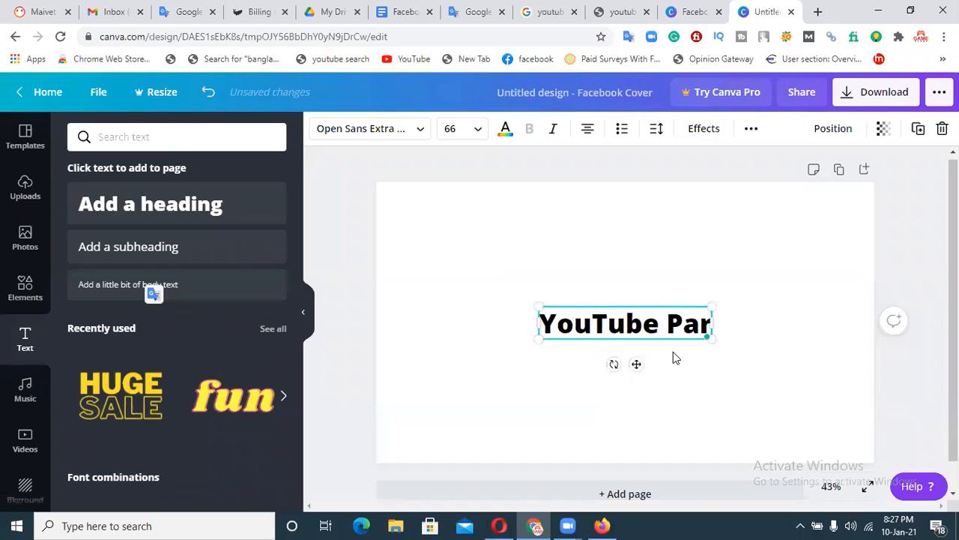
{"action": "type", "text": "manent"}
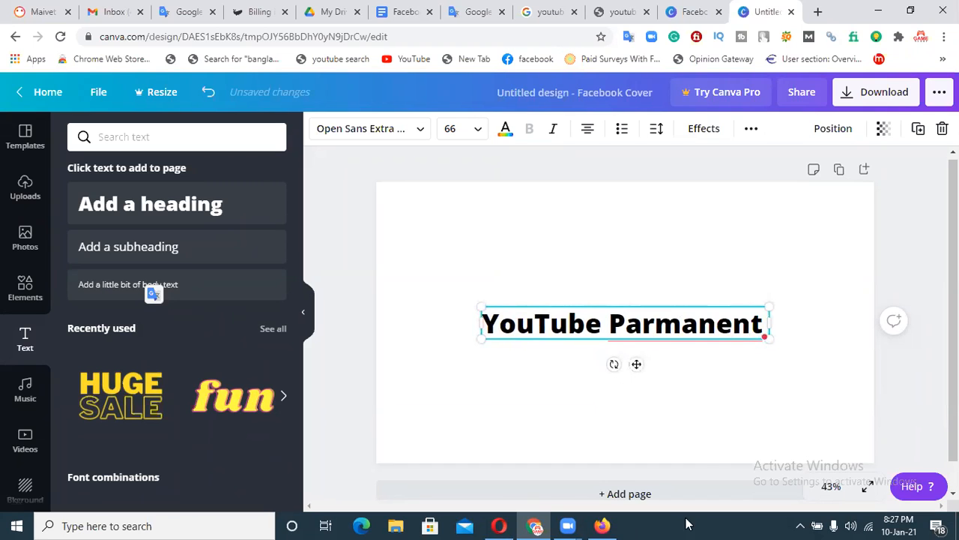
{"action": "left_click", "coordinate": [704, 324]}
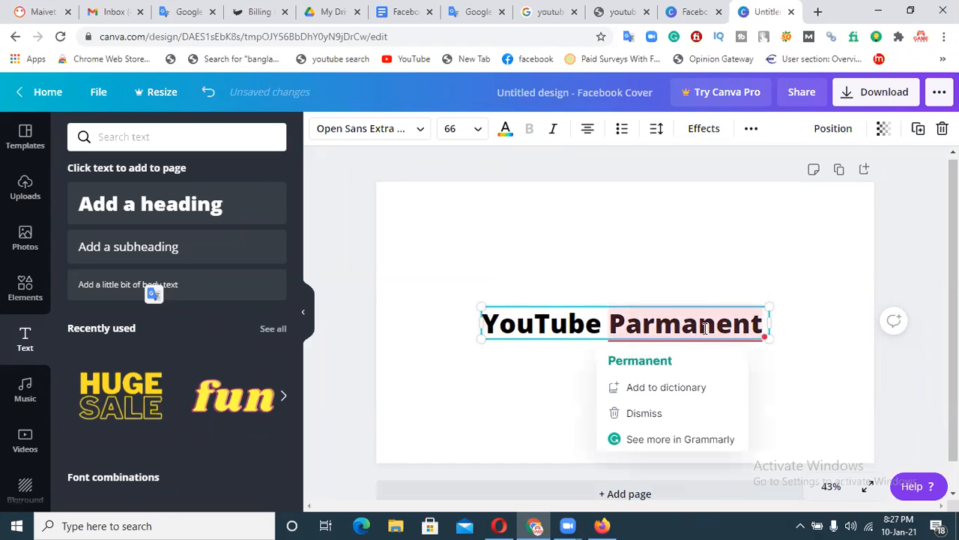
{"action": "left_click", "coordinate": [663, 361]}
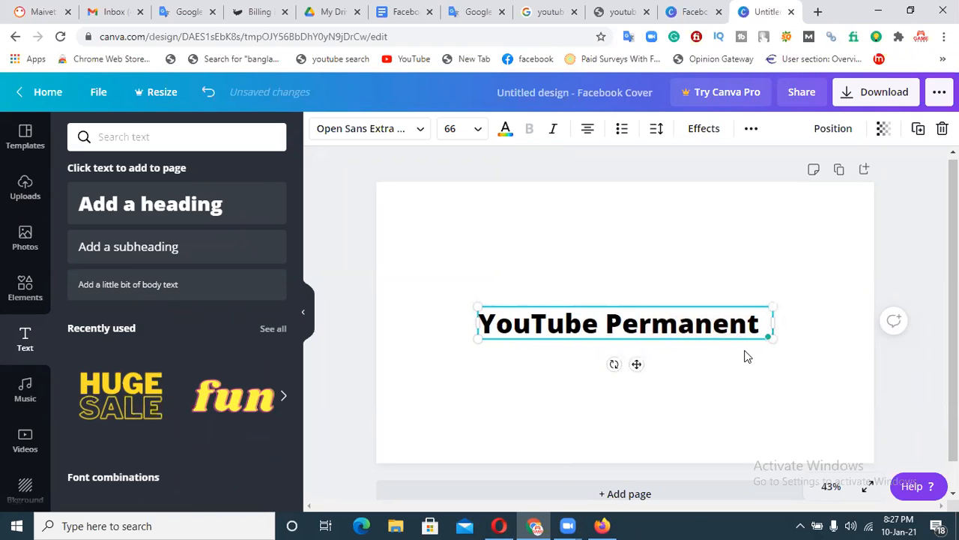
Move the heading to the top, set it in Norwester, and enlarge it to size 143.
{"action": "left_click", "coordinate": [744, 221]}
{"action": "left_click_drag", "start_coordinate": [718, 332], "coordinate": [706, 247]}
{"action": "left_click", "coordinate": [391, 129]}
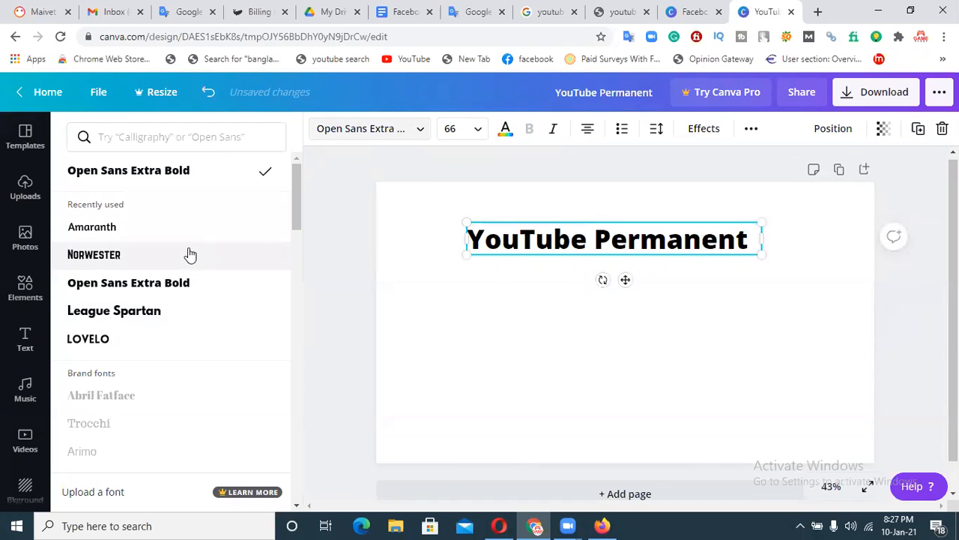
{"action": "left_click_drag", "start_coordinate": [491, 258], "coordinate": [377, 265]}
{"action": "left_click_drag", "start_coordinate": [735, 224], "coordinate": [905, 207]}
{"action": "key", "text": "Up"}
{"action": "key", "text": "Up"}
{"action": "key", "text": "Up"}
{"action": "key", "text": "Up"}
{"action": "key", "text": "Up"}
{"action": "key", "text": "Up"}
{"action": "left_click", "coordinate": [767, 382]}
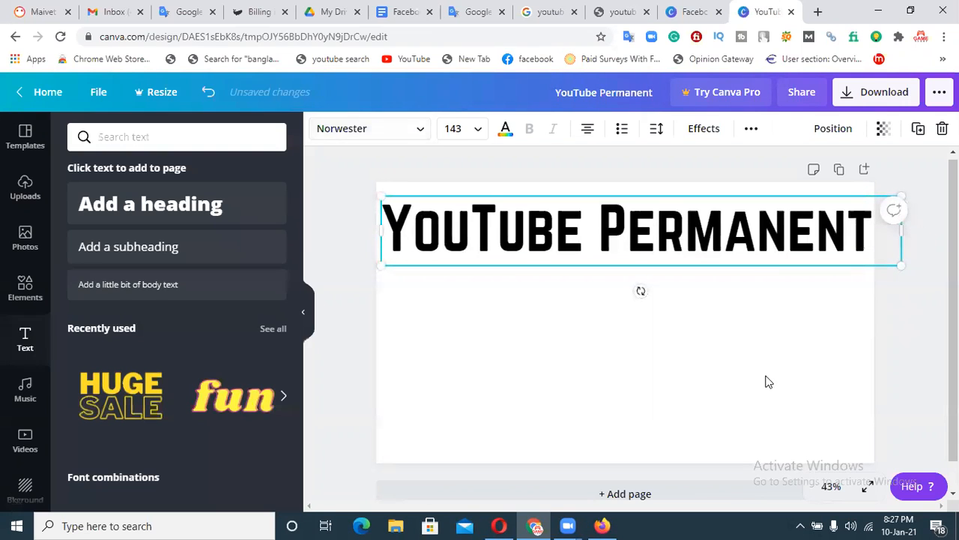
Add a second heading reading 'Subscriber, View, WatchTime', inserting the missing comma after View.
{"action": "left_click", "coordinate": [142, 202]}
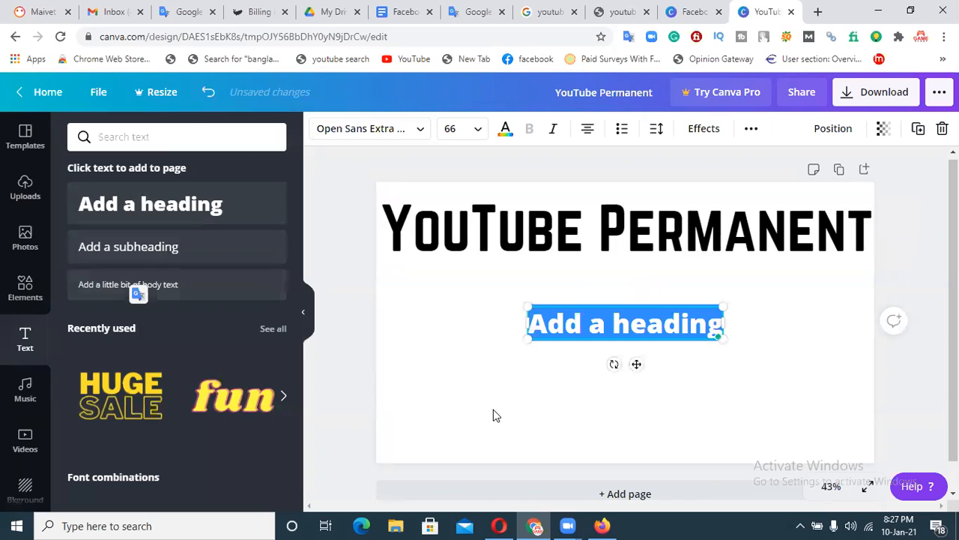
{"action": "type", "text": "Su"}
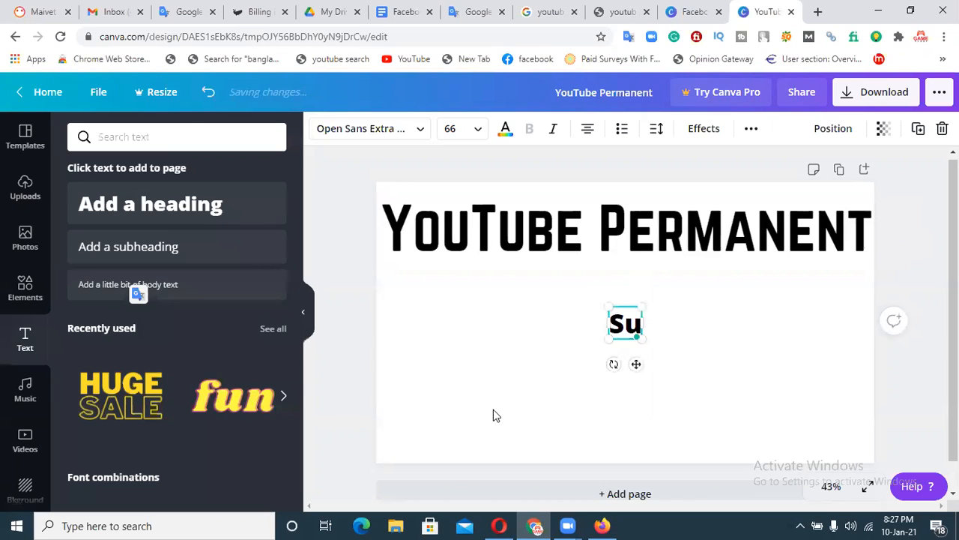
{"action": "type", "text": "bscriber"}
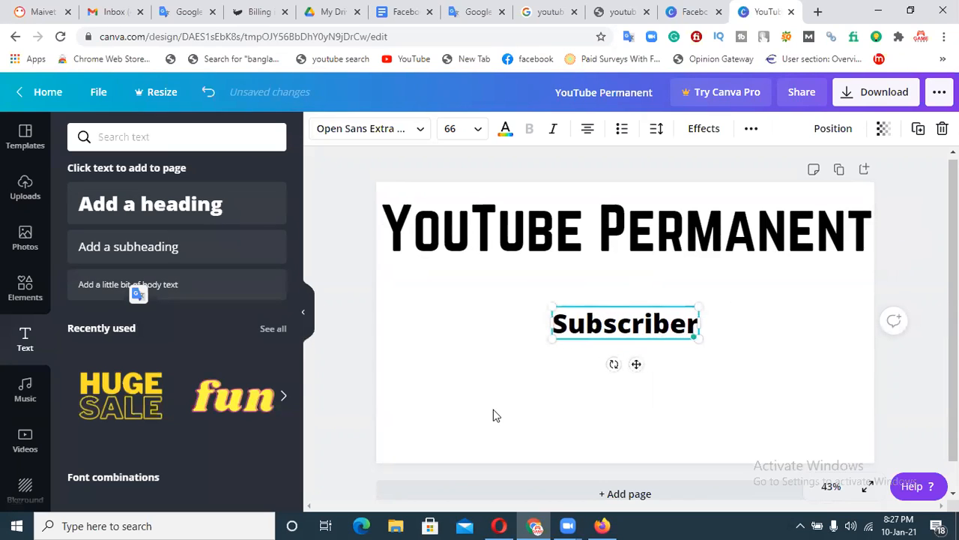
{"action": "type", "text": ","}
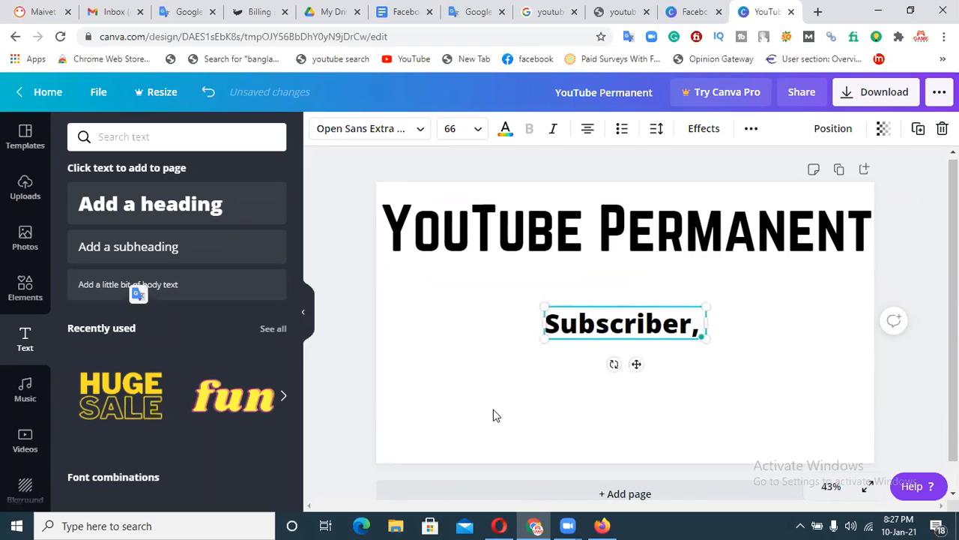
{"action": "type", "text": " View "}
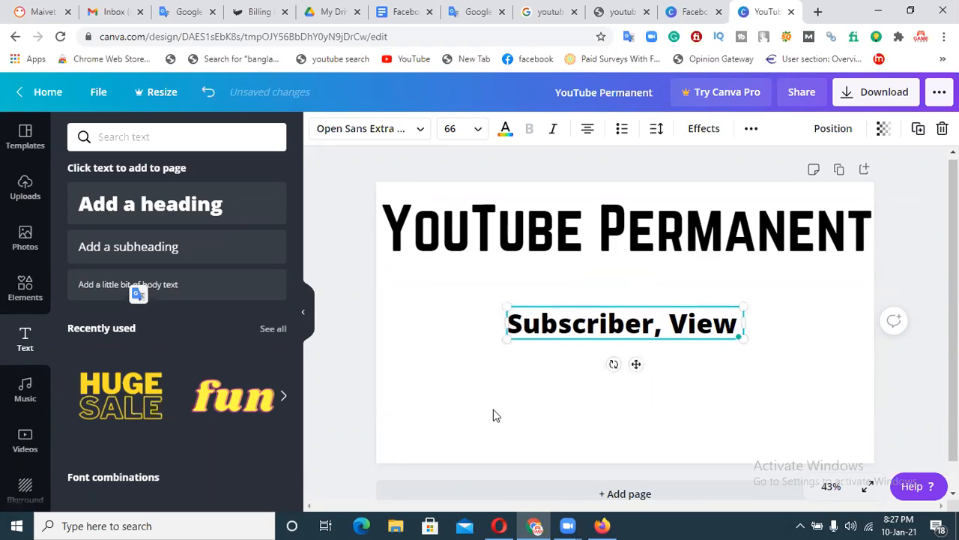
{"action": "type", "text": "Watch"}
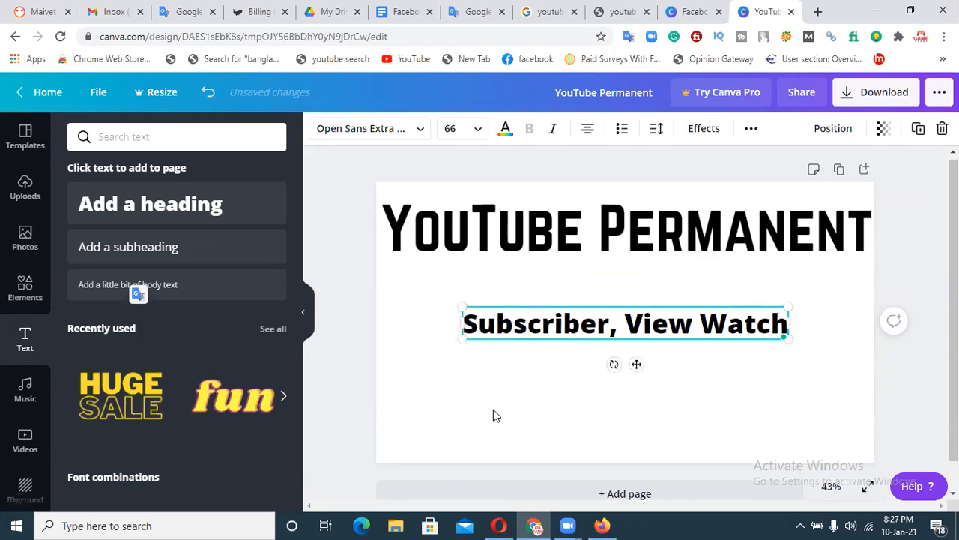
{"action": "type", "text": "Time"}
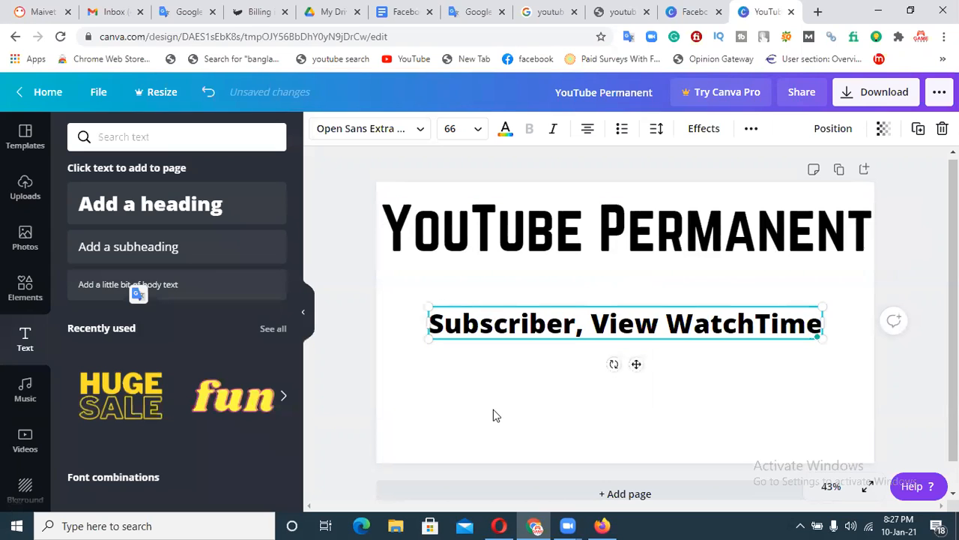
{"action": "left_click", "coordinate": [770, 433]}
{"action": "left_click", "coordinate": [662, 331]}
{"action": "left_click", "coordinate": [661, 325]}
{"action": "type", "text": ","}
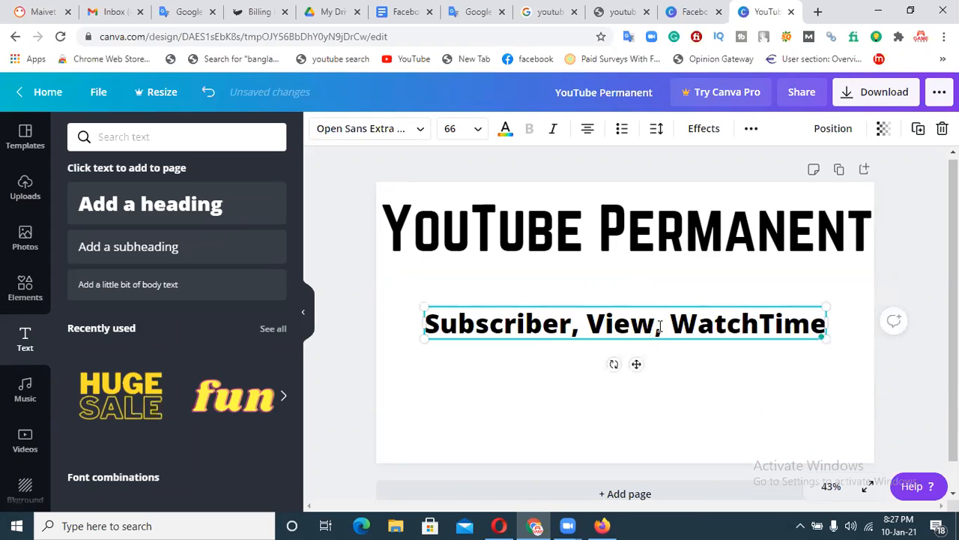
{"action": "left_click", "coordinate": [744, 422]}
{"action": "left_click", "coordinate": [735, 337]}
Set the subtitle in Norwester and enlarge it to font size 80.7.
{"action": "left_click", "coordinate": [414, 128]}
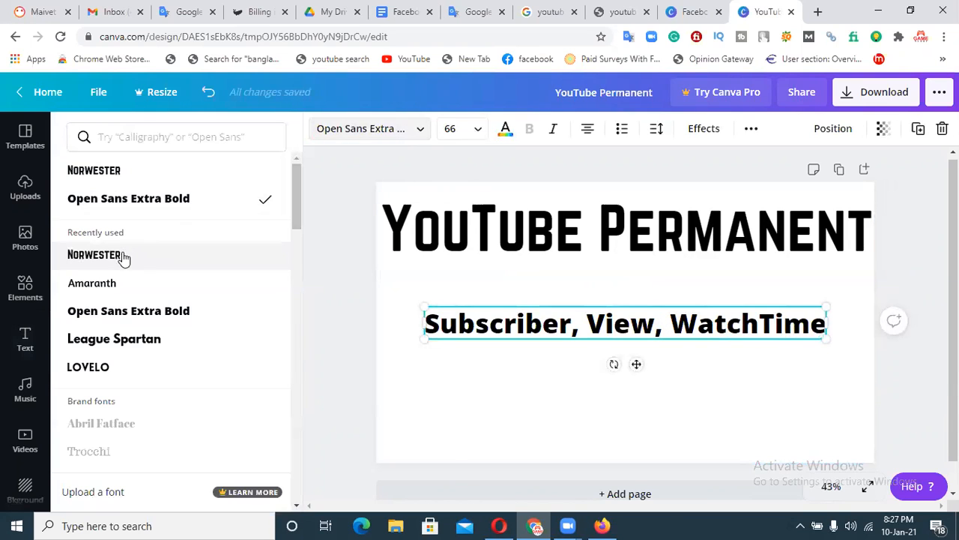
{"action": "left_click", "coordinate": [120, 255]}
{"action": "left_click", "coordinate": [519, 320]}
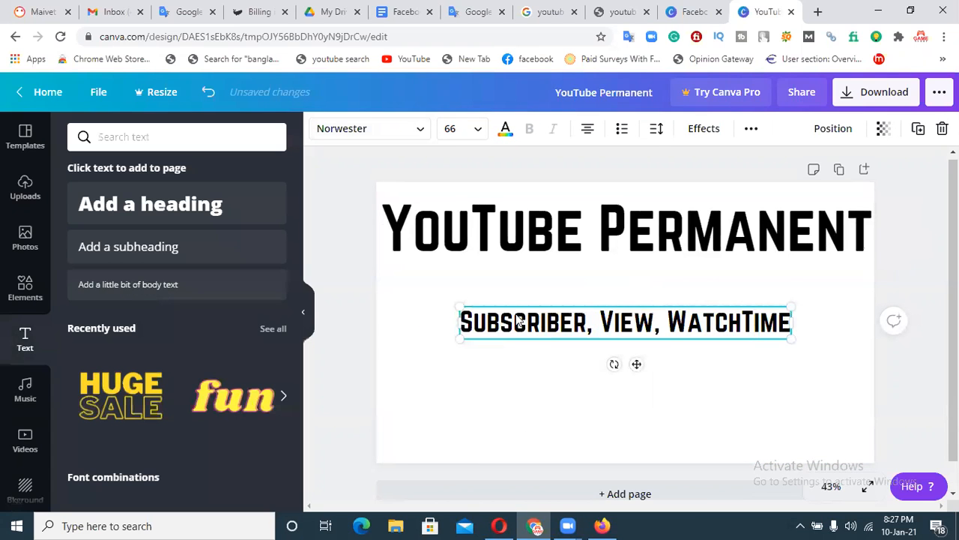
{"action": "left_click_drag", "start_coordinate": [458, 338], "coordinate": [386, 346]}
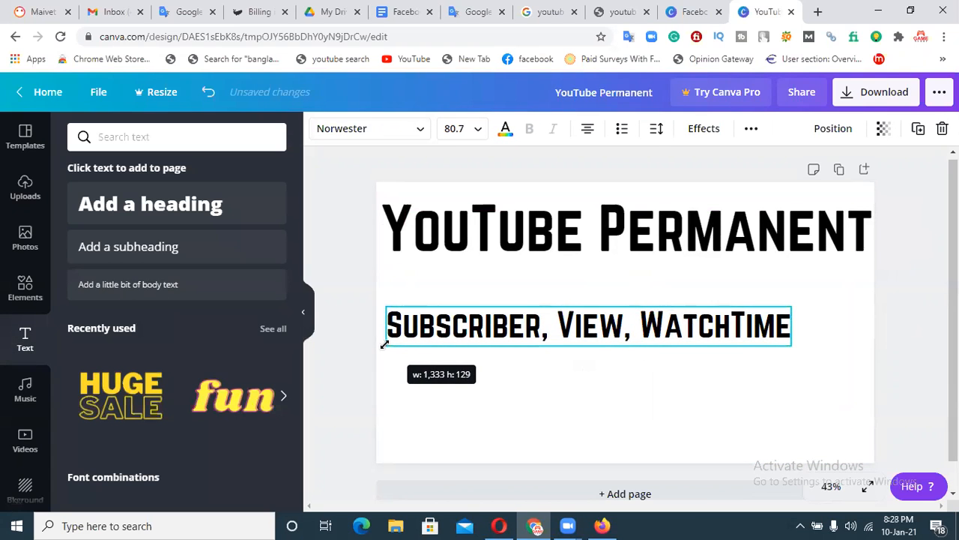
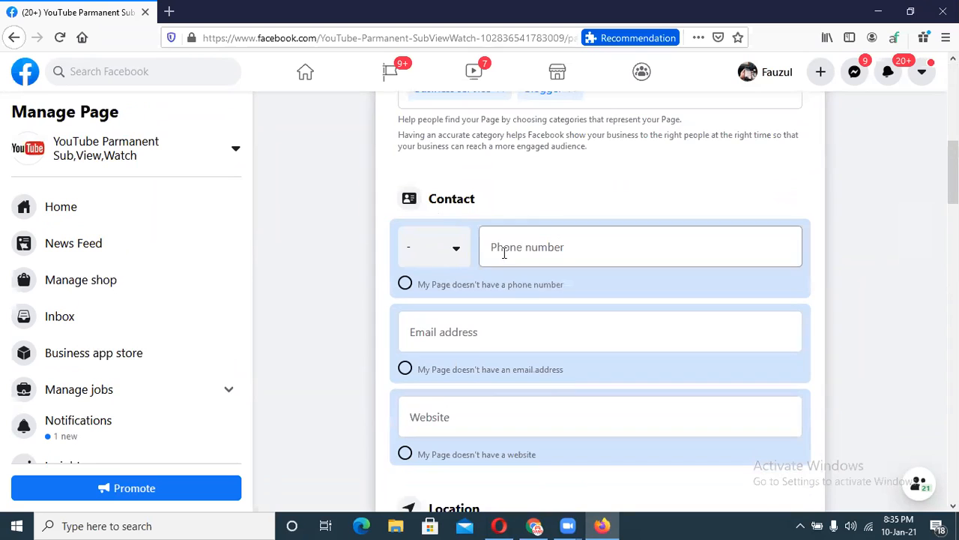
{"action": "left_click", "coordinate": [457, 251]}
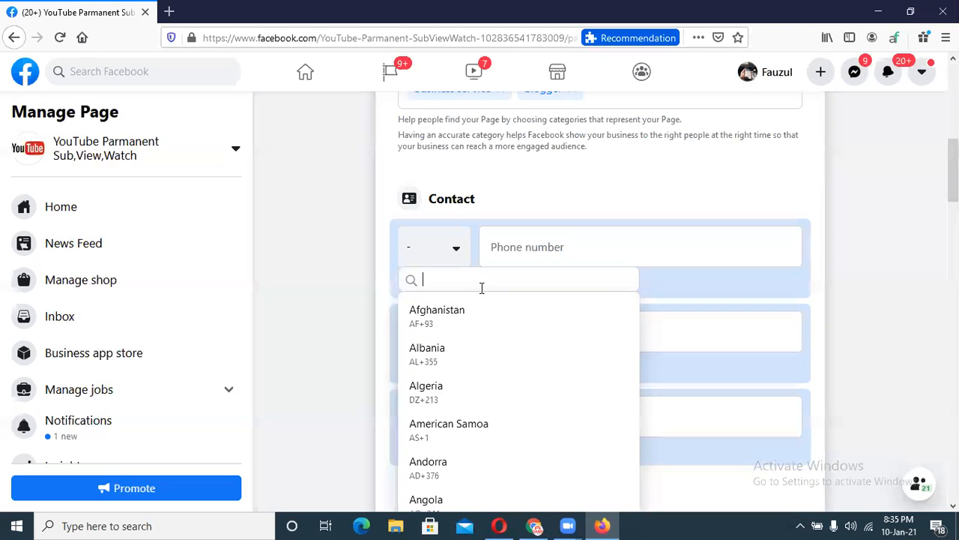
{"action": "type", "text": "ban"}
{"action": "left_click", "coordinate": [463, 313]}
{"action": "left_click", "coordinate": [518, 247]}
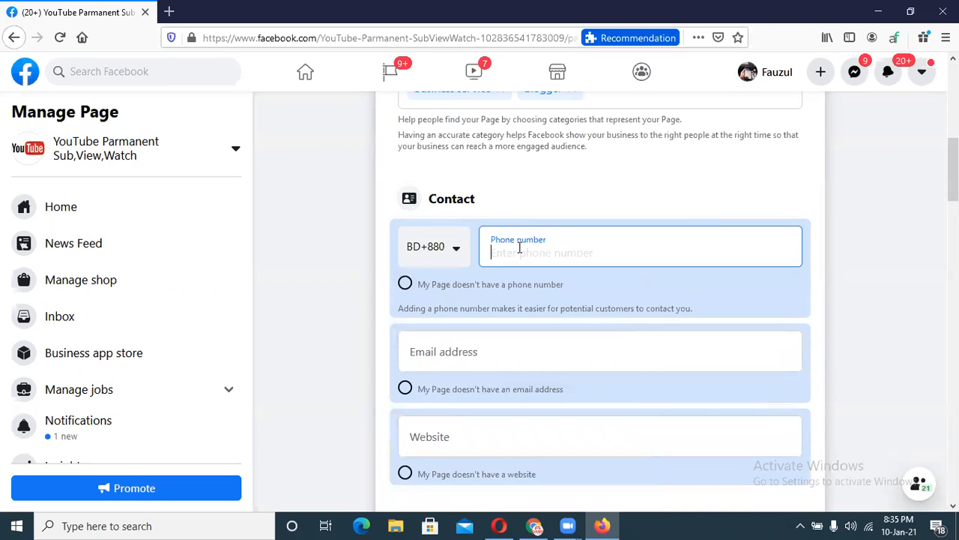
{"action": "scroll", "coordinate": [524, 254], "scroll_direction": "down", "scroll_amount": 1}
{"action": "left_click", "coordinate": [528, 257]}
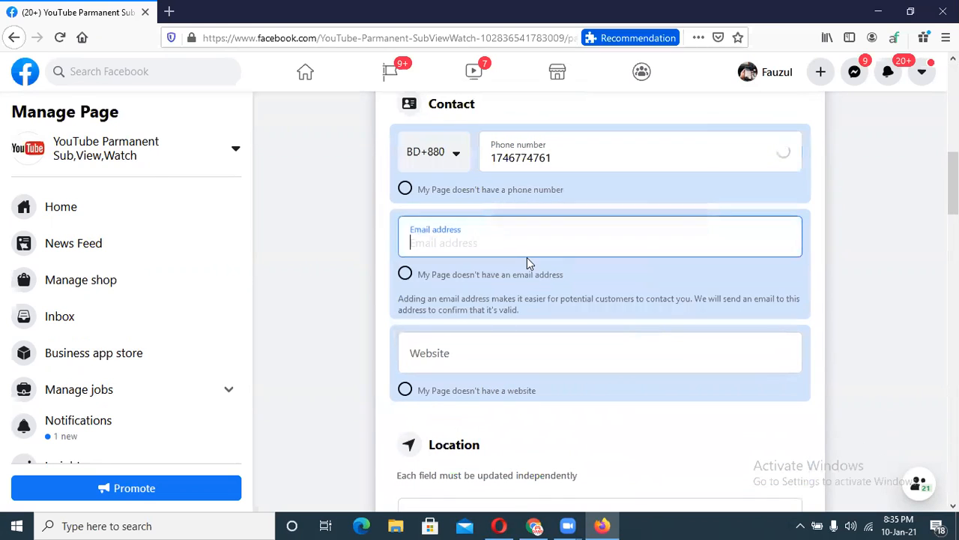
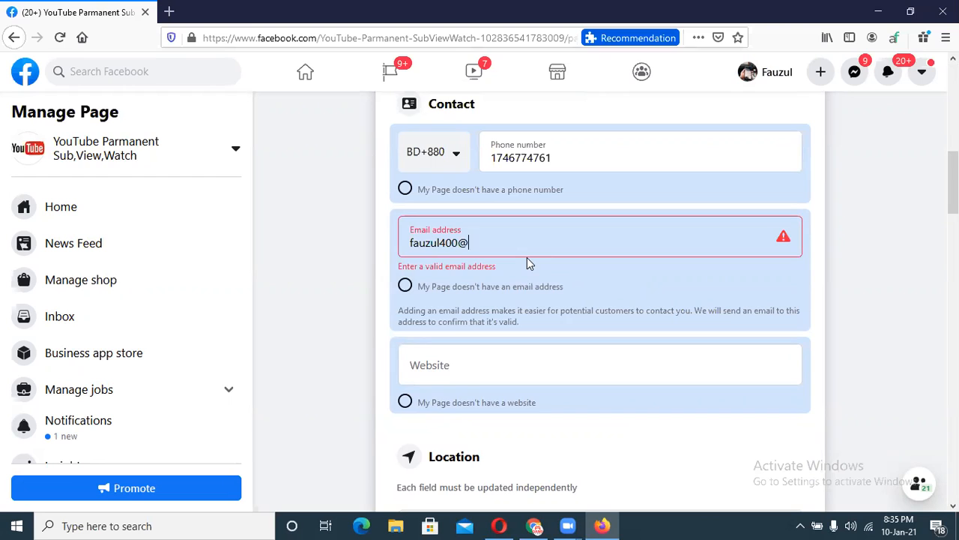
{"action": "left_click", "coordinate": [461, 370]}
{"action": "scroll", "coordinate": [553, 278], "scroll_direction": "down", "scroll_amount": 1}
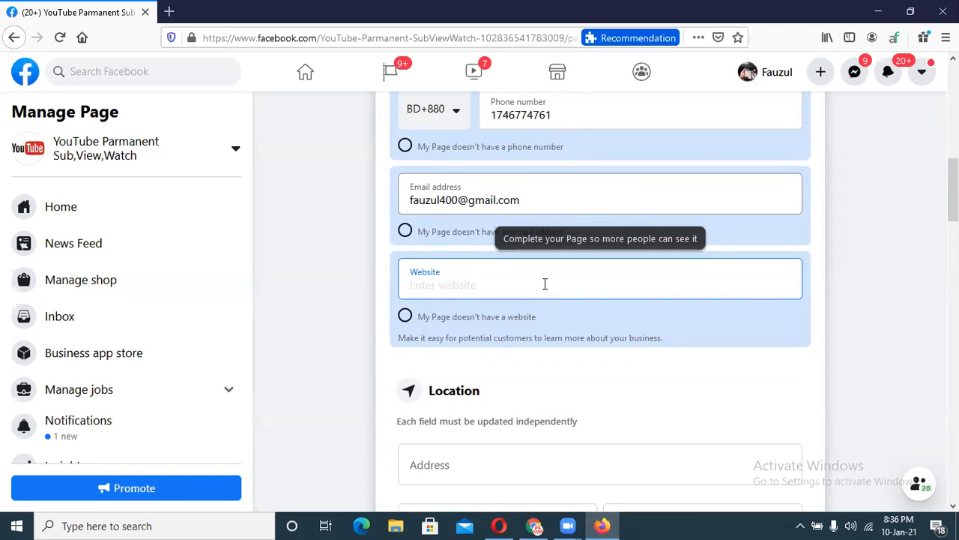
{"action": "type", "text": "o"}
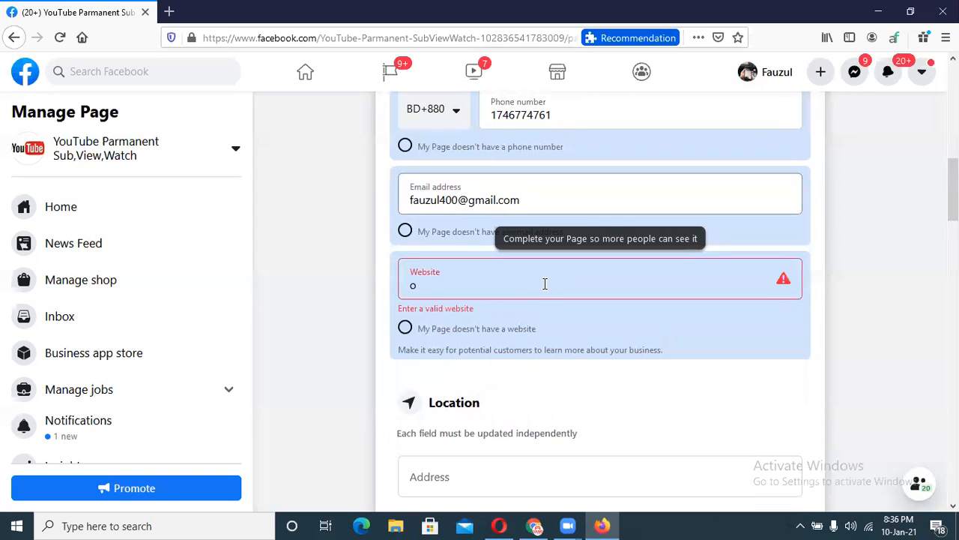
{"action": "key", "text": "BackSpace"}
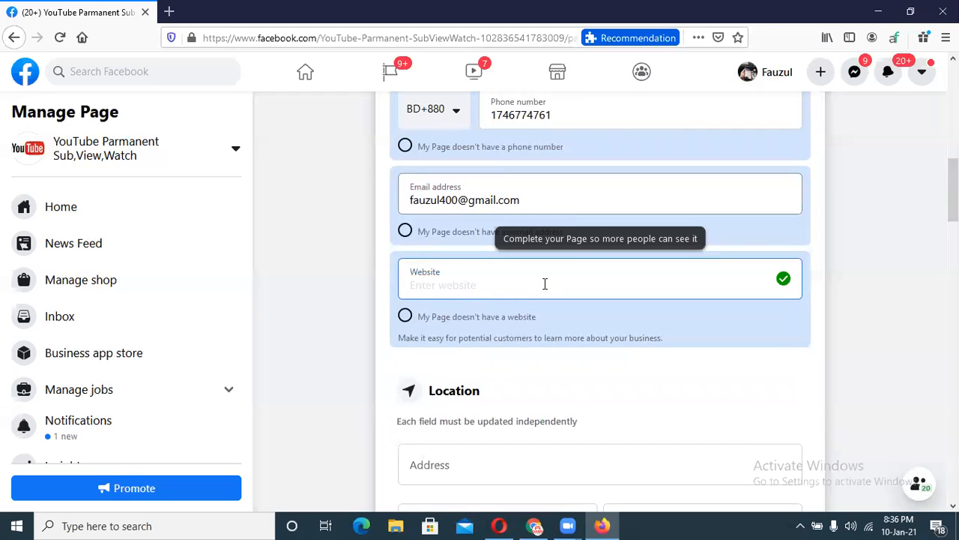
{"action": "type", "text": "www"}
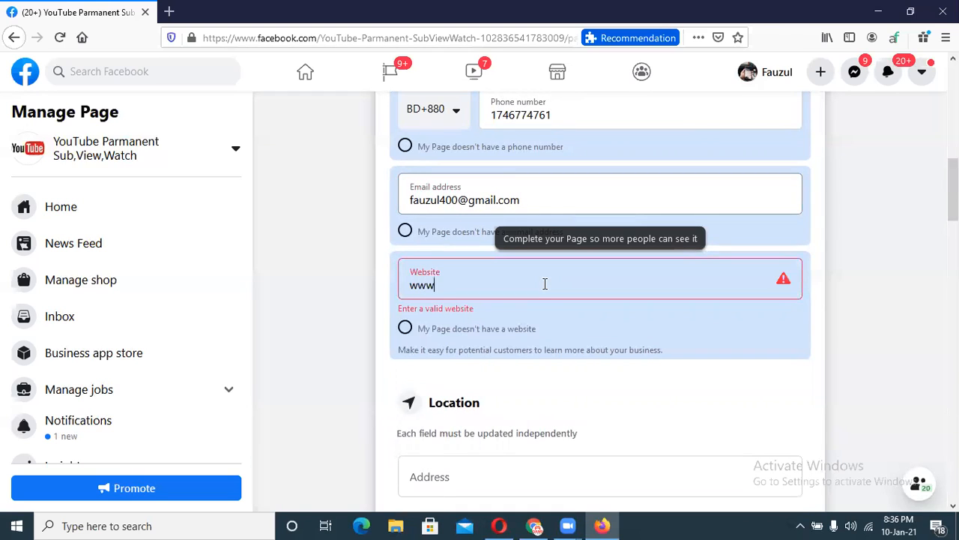
{"action": "type", "text": ".on"}
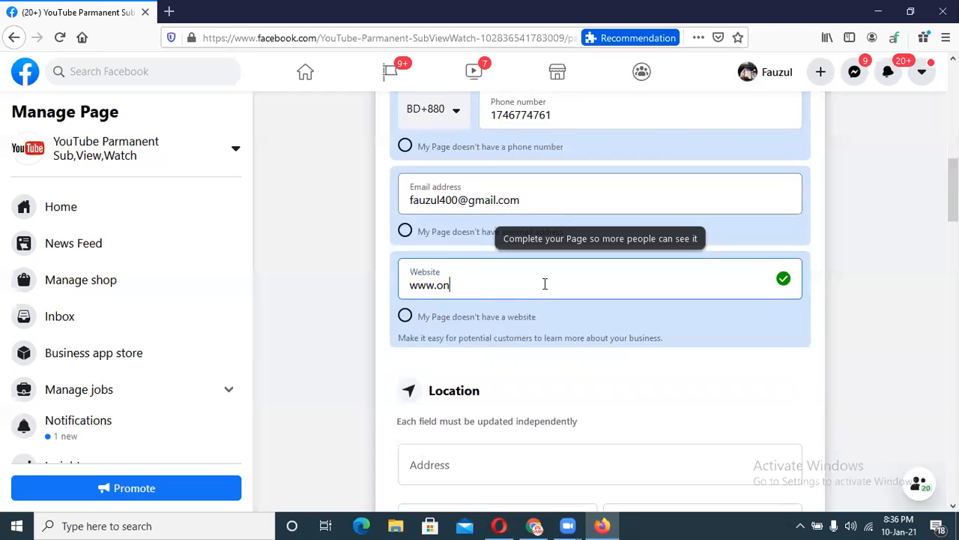
{"action": "type", "text": "lineearningtips"}
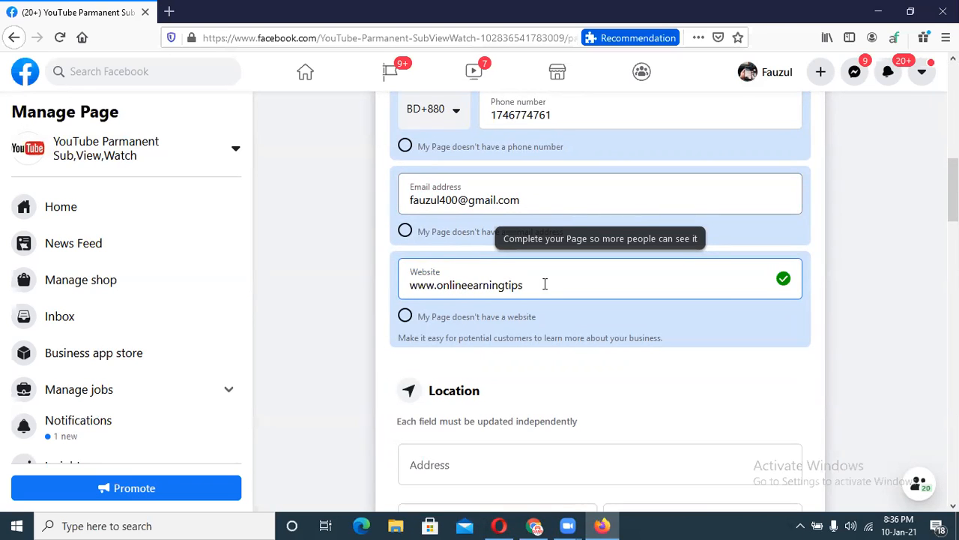
{"action": "type", "text": "/12"}
{"action": "key", "text": "BackSpace"}
{"action": "key", "text": "BackSpace"}
{"action": "type", "text": "12"}
{"action": "left_click_drag", "start_coordinate": [436, 287], "coordinate": [400, 288]}
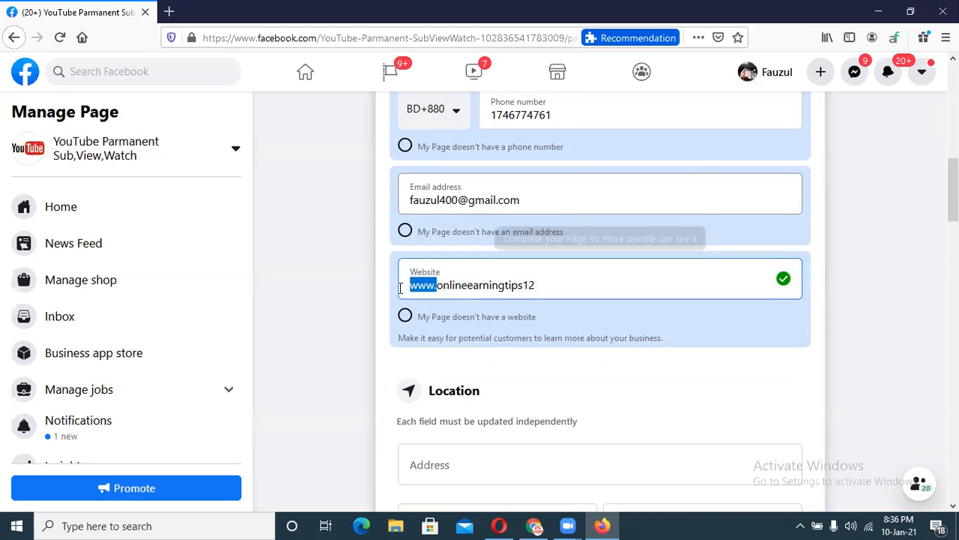
{"action": "key", "text": "BackSpace"}
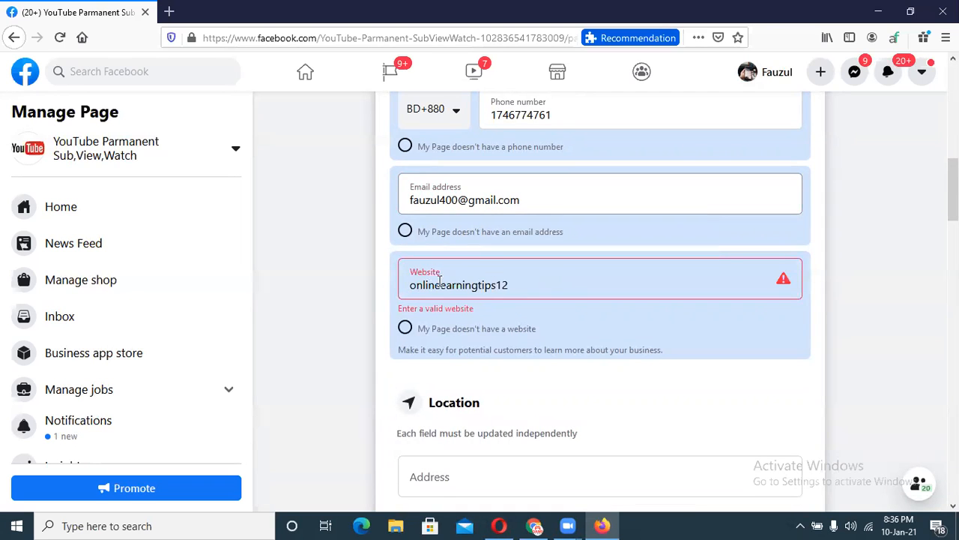
{"action": "type", "text": "www"}
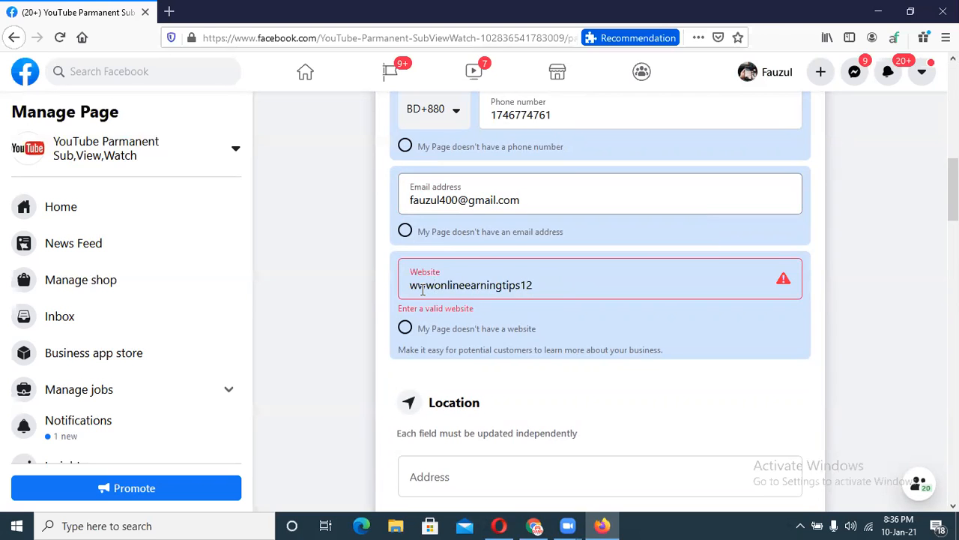
{"action": "type", "text": "."}
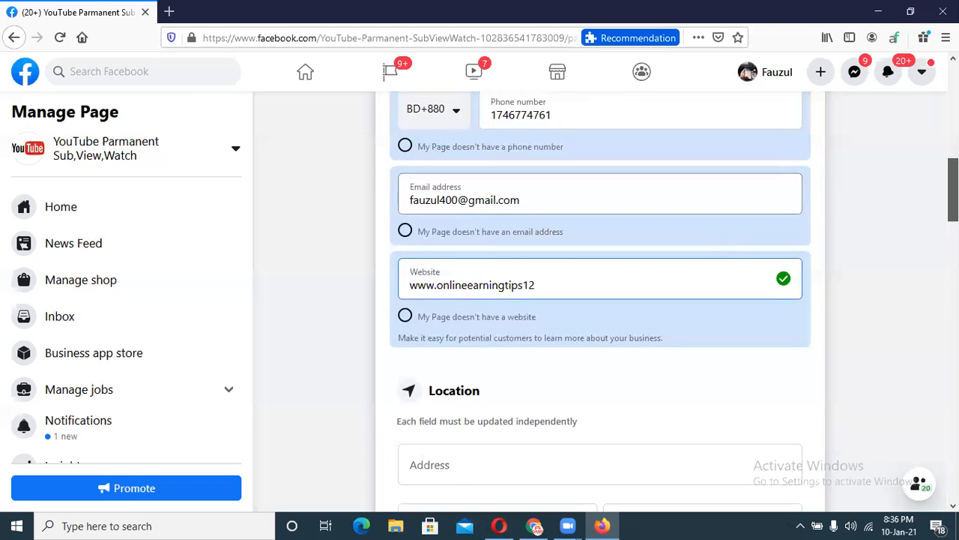
{"action": "scroll", "coordinate": [479, 238], "scroll_direction": "down", "scroll_amount": 3}
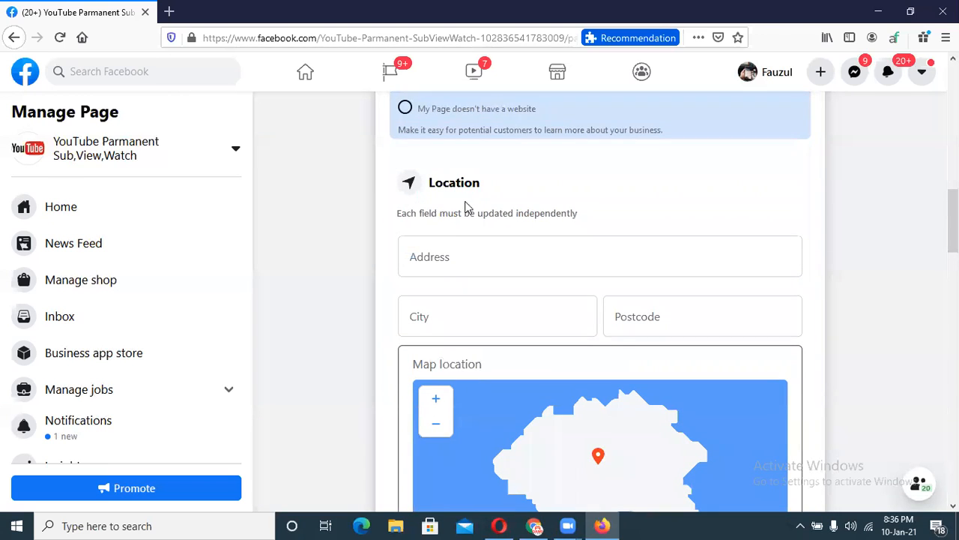
Move through the Address and City fields, then bring up the Chrome window.
{"action": "left_click", "coordinate": [456, 261]}
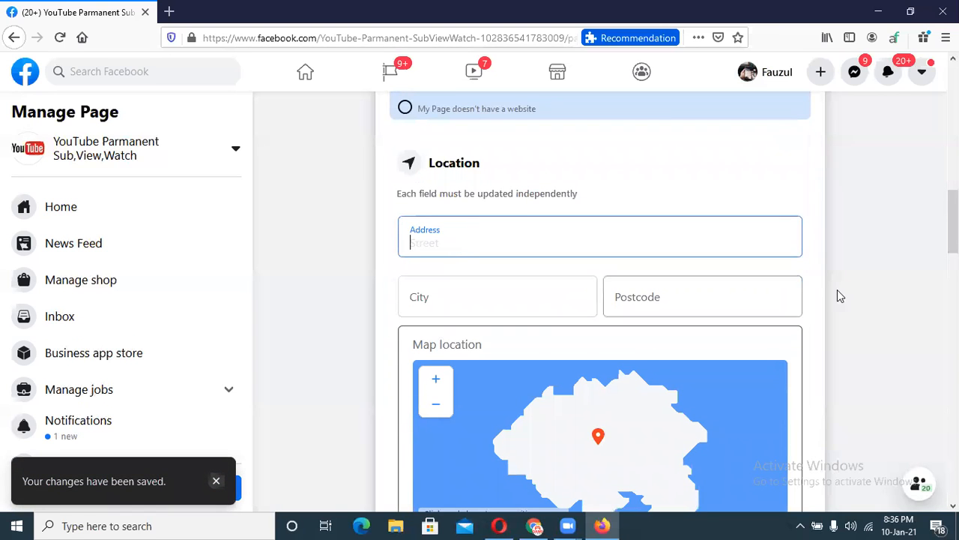
{"action": "scroll", "coordinate": [840, 296], "scroll_direction": "down", "scroll_amount": 4}
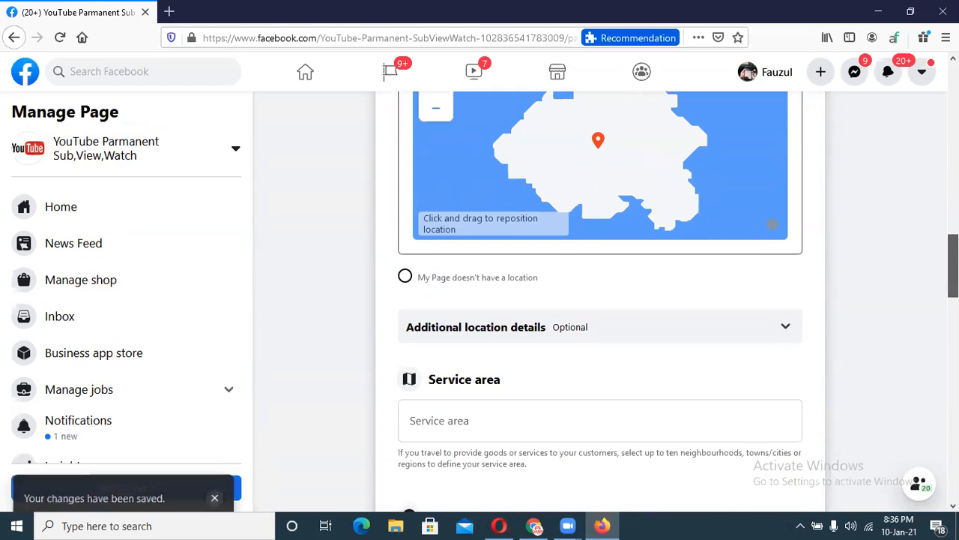
{"action": "scroll", "coordinate": [504, 268], "scroll_direction": "up", "scroll_amount": 4}
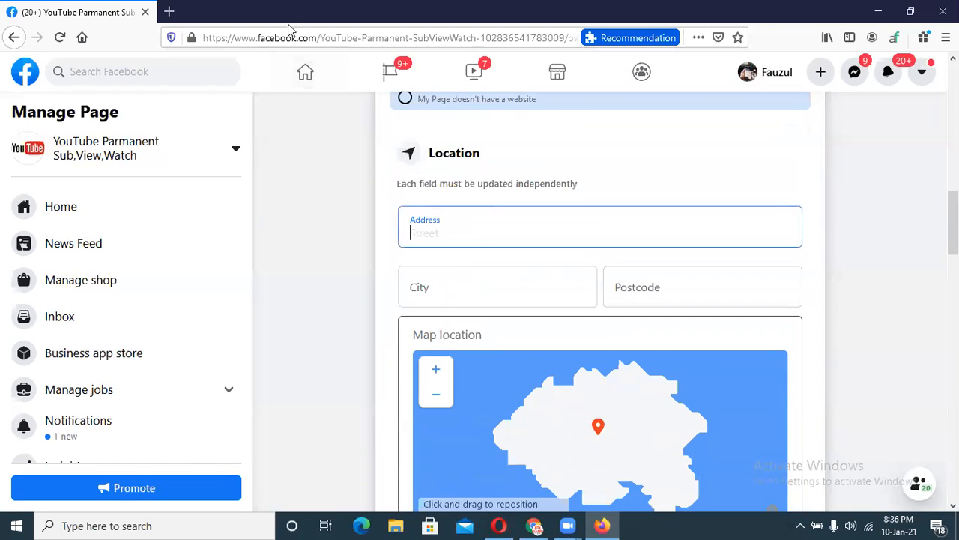
{"action": "left_click", "coordinate": [455, 293]}
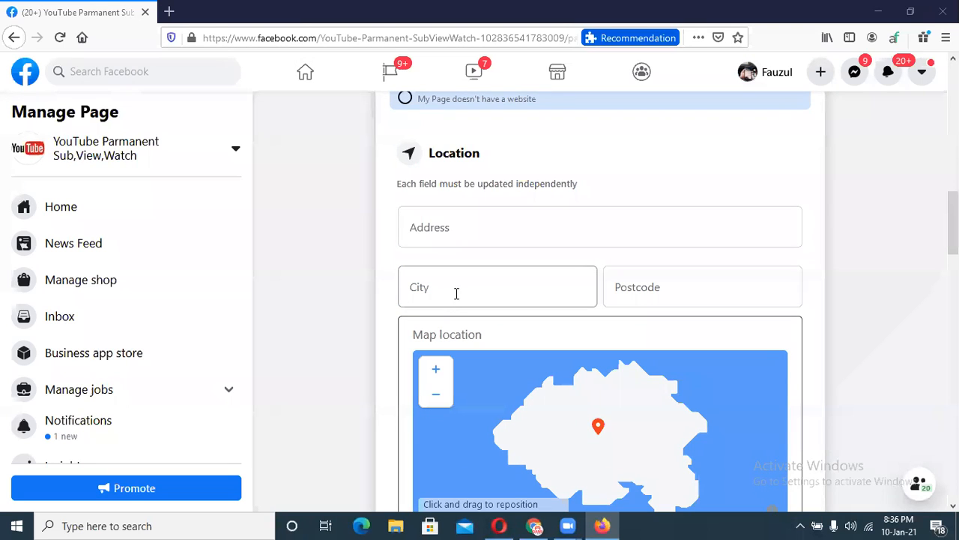
{"action": "left_click", "coordinate": [534, 526]}
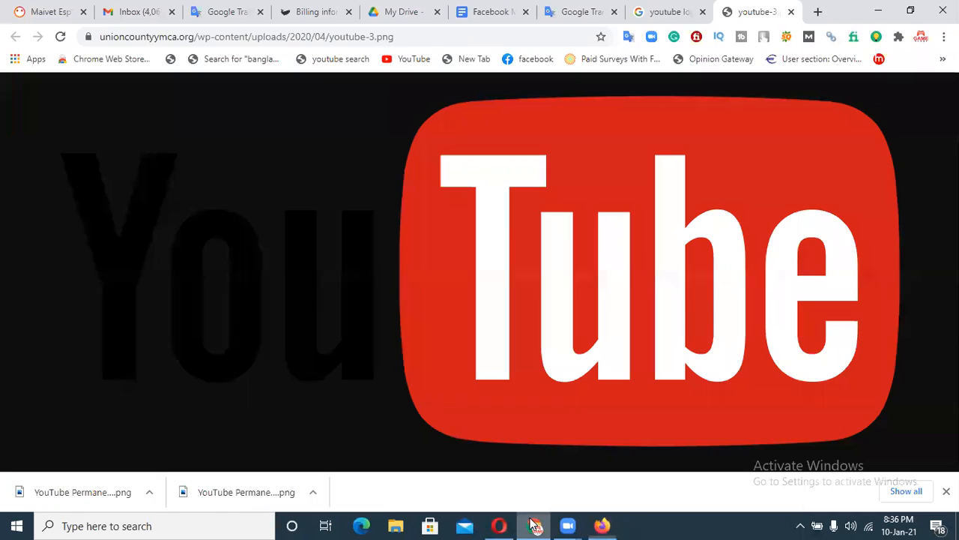
In a new tab on google.com, search for 'fake name generator us'.
{"action": "left_click", "coordinate": [818, 12]}
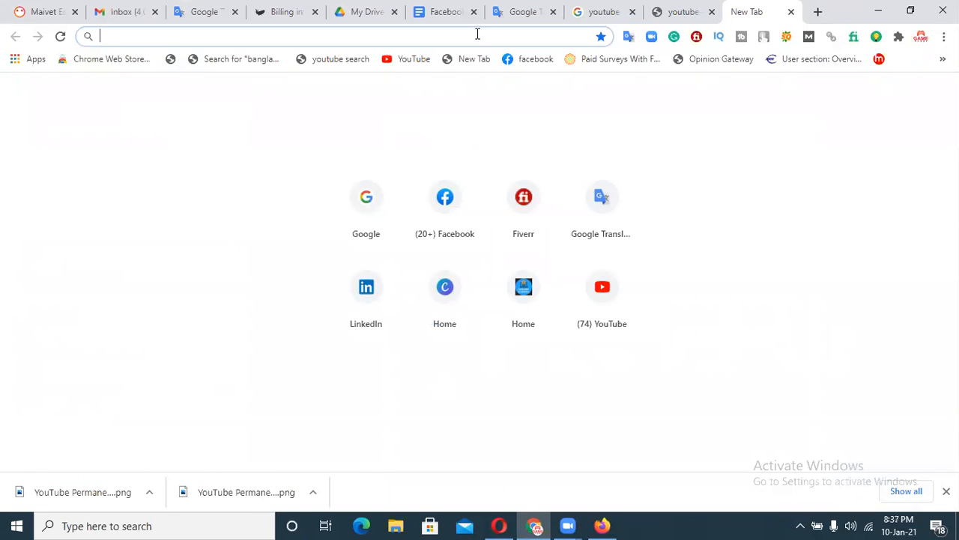
{"action": "type", "text": "google.com"}
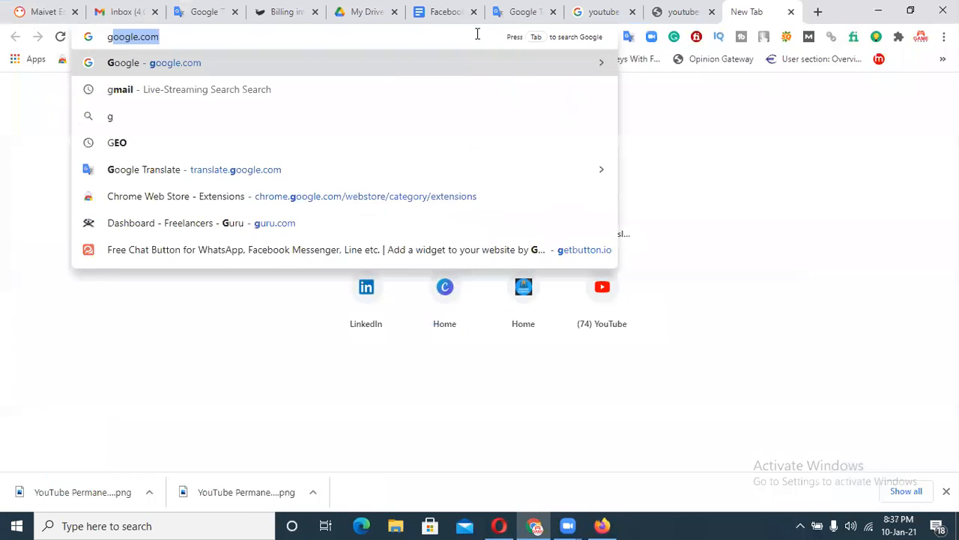
{"action": "key", "text": "Return"}
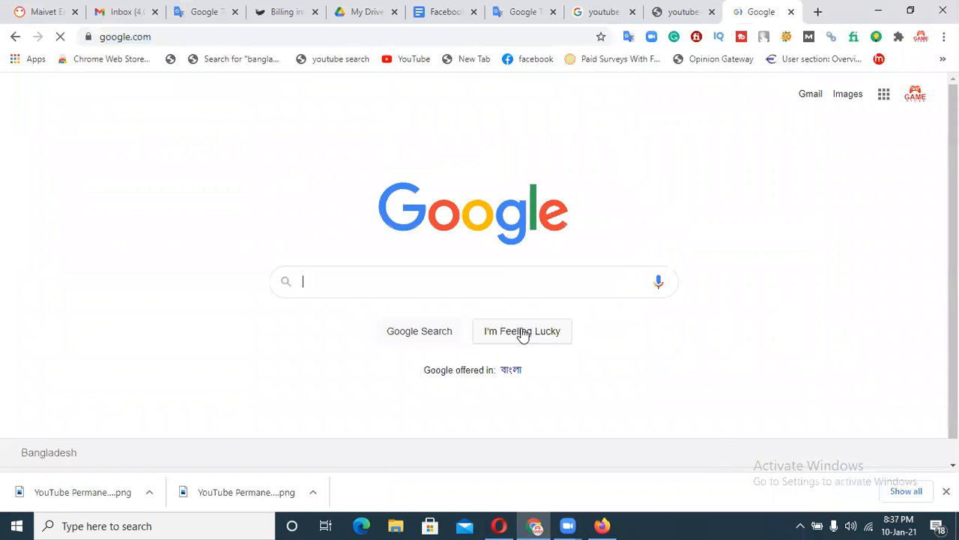
{"action": "left_click", "coordinate": [946, 491]}
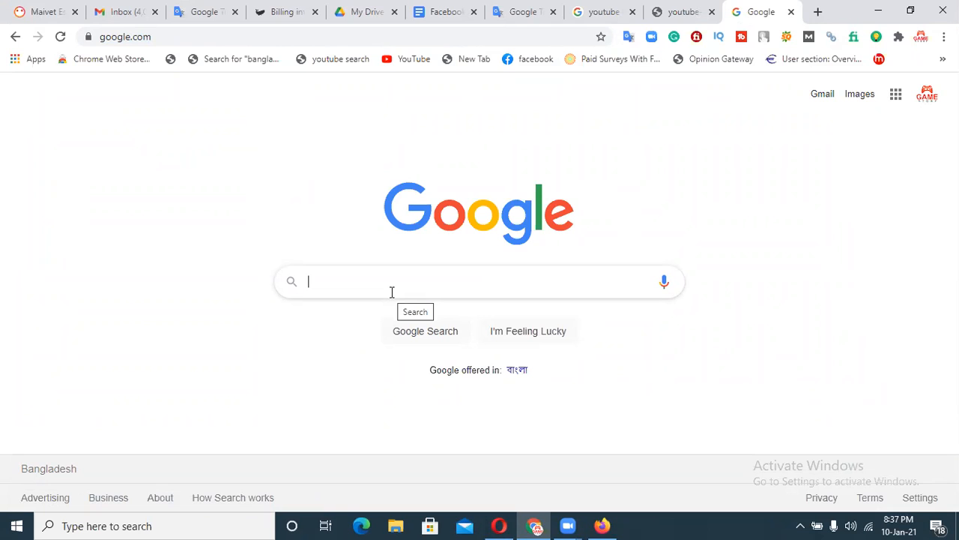
{"action": "type", "text": "face"}
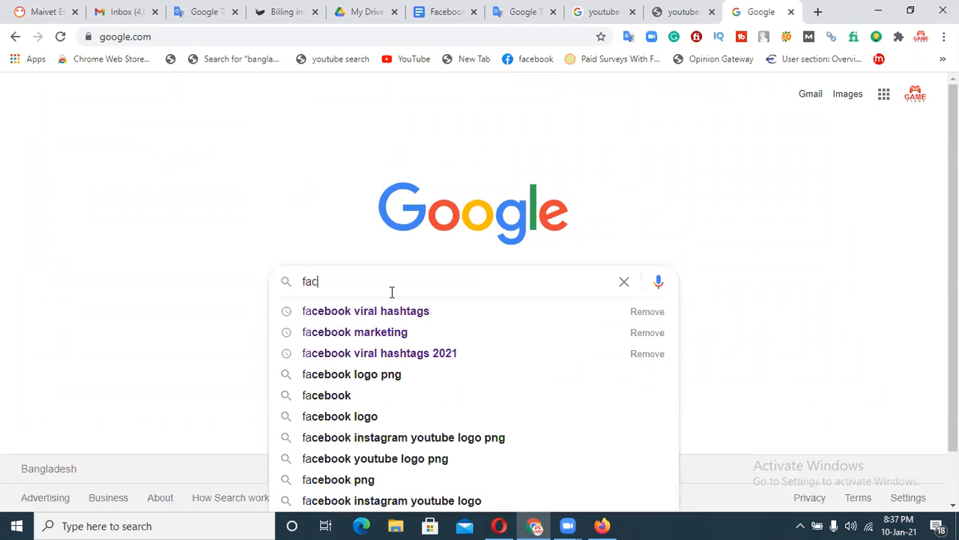
{"action": "key", "text": "BackSpace"}
{"action": "key", "text": "BackSpace"}
{"action": "type", "text": "ke"}
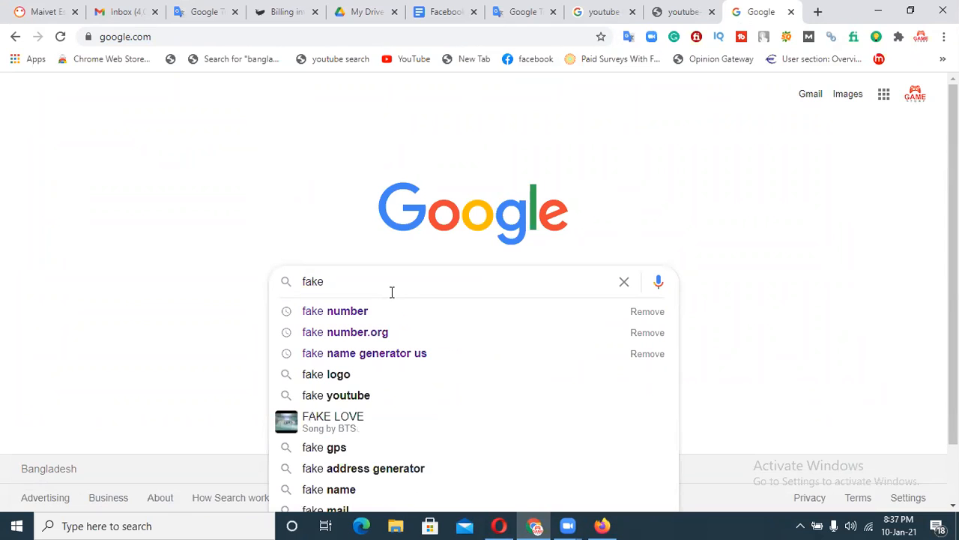
{"action": "left_click", "coordinate": [386, 356]}
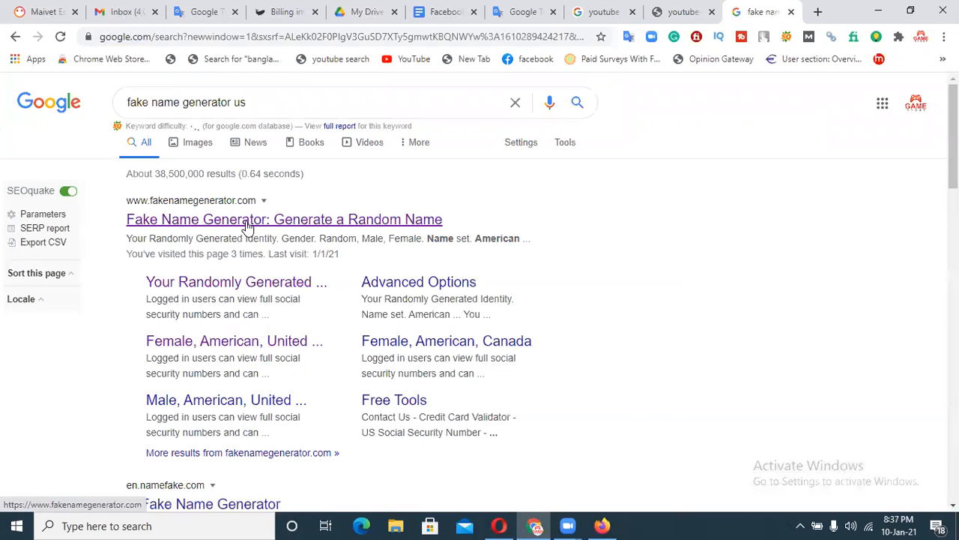
Open Fake Name Generator and generate a random female United States identity.
{"action": "left_click", "coordinate": [368, 220]}
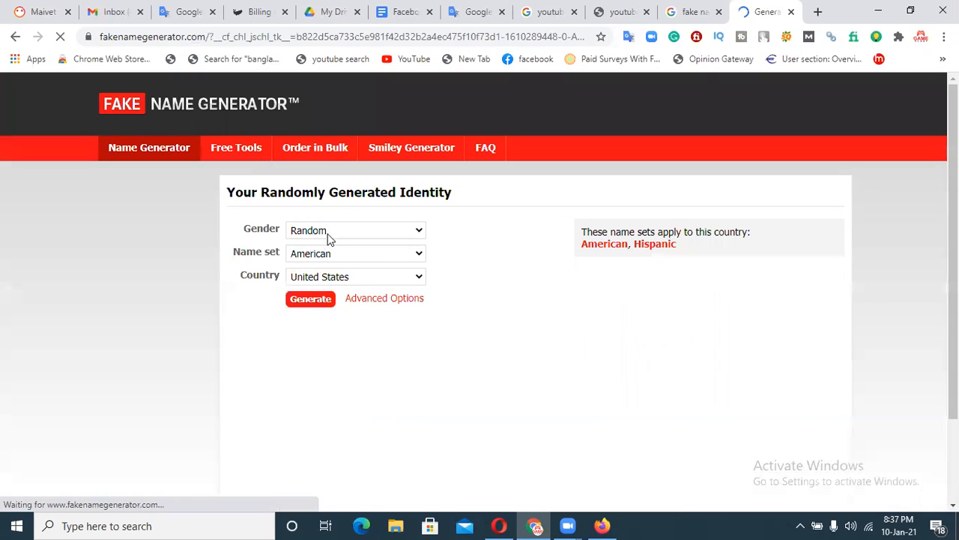
{"action": "left_click", "coordinate": [328, 234]}
{"action": "left_click", "coordinate": [317, 273]}
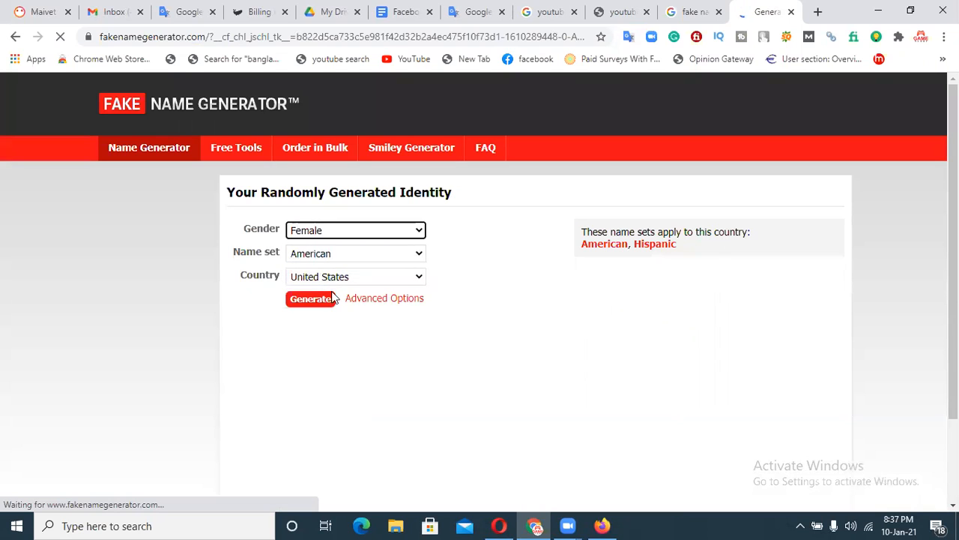
{"action": "left_click", "coordinate": [324, 305]}
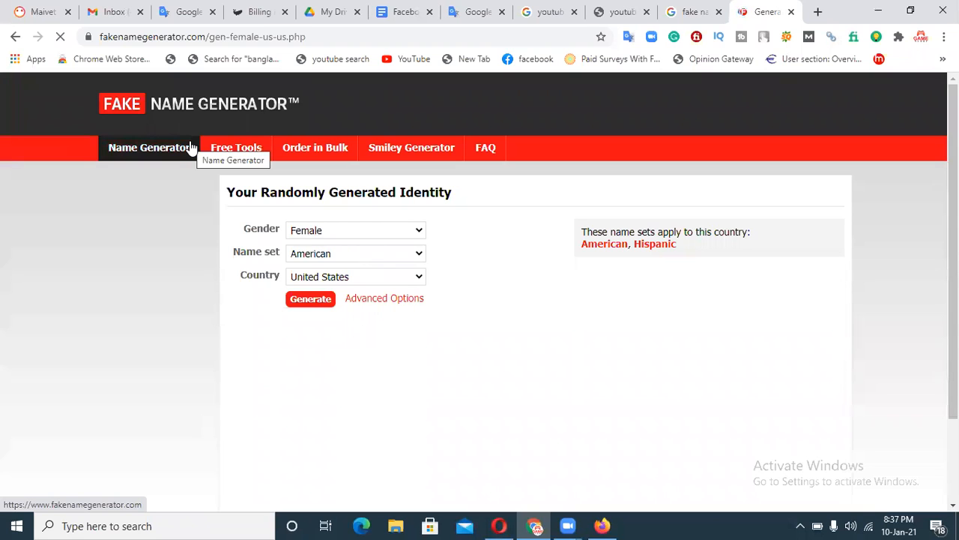
{"action": "left_click", "coordinate": [191, 147]}
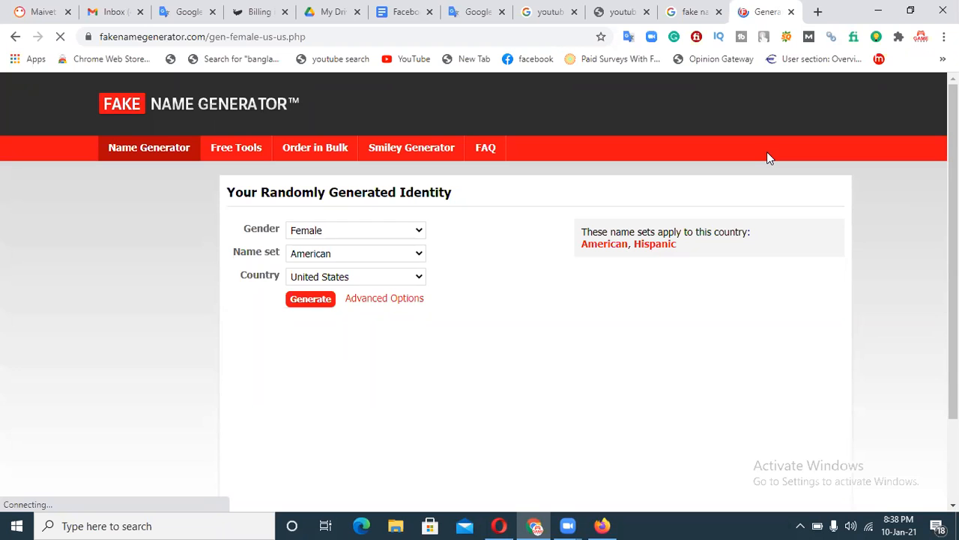
Close the two leftover YouTube tabs and return to the Fake Name Generator tab.
{"action": "left_click", "coordinate": [622, 11]}
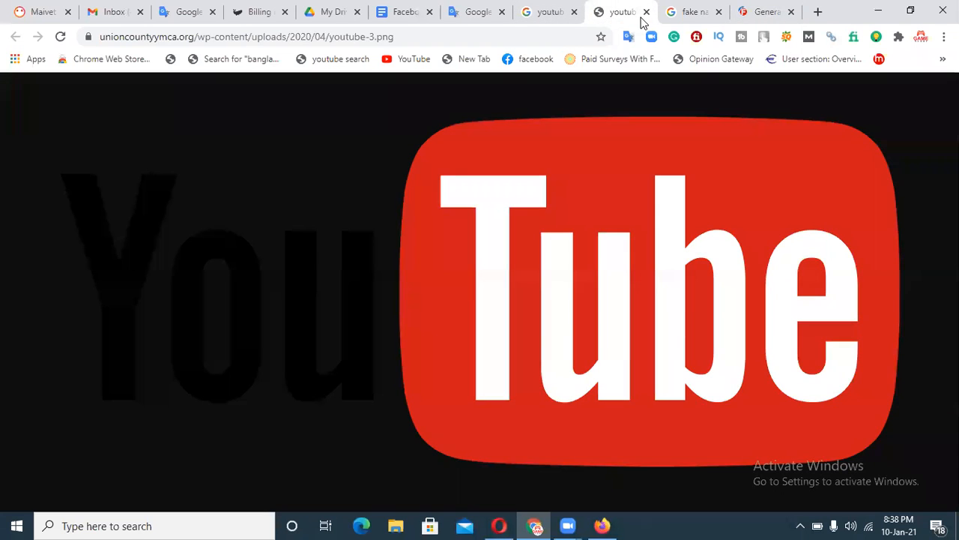
{"action": "left_click", "coordinate": [646, 11]}
{"action": "left_click", "coordinate": [574, 12]}
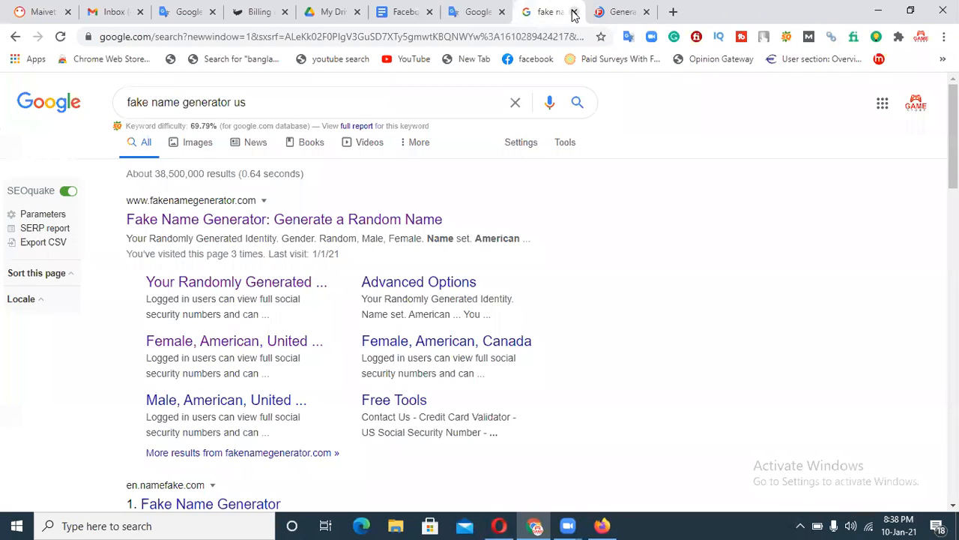
{"action": "left_click", "coordinate": [610, 6]}
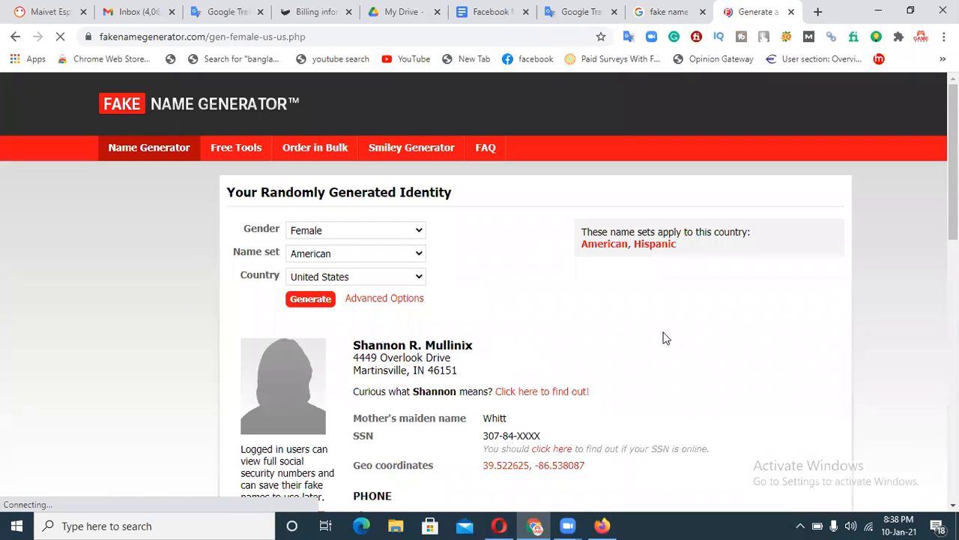
Copy the generated identity's city, state and ZIP line for the Facebook Location form.
{"action": "left_click", "coordinate": [602, 525]}
{"action": "left_click", "coordinate": [534, 525]}
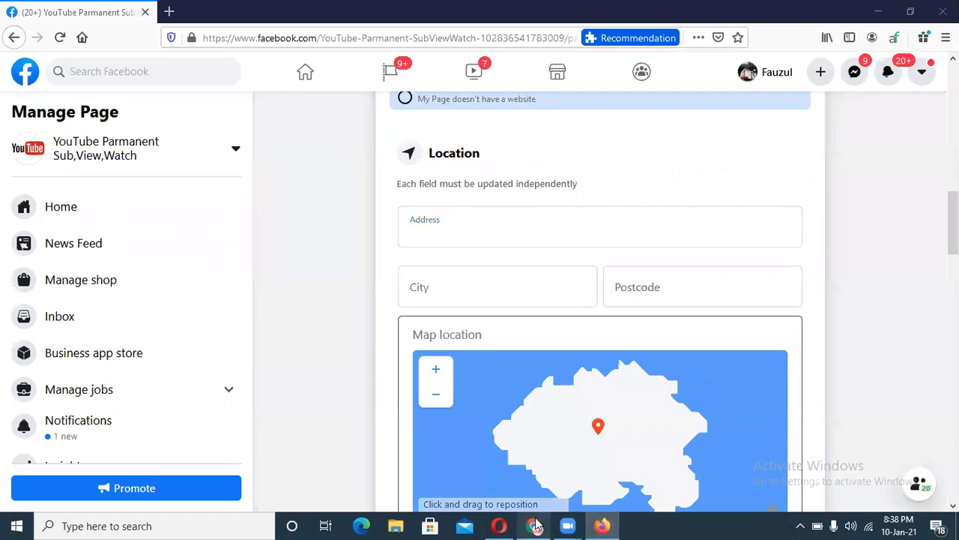
{"action": "scroll", "coordinate": [429, 417], "scroll_direction": "down", "scroll_amount": 4}
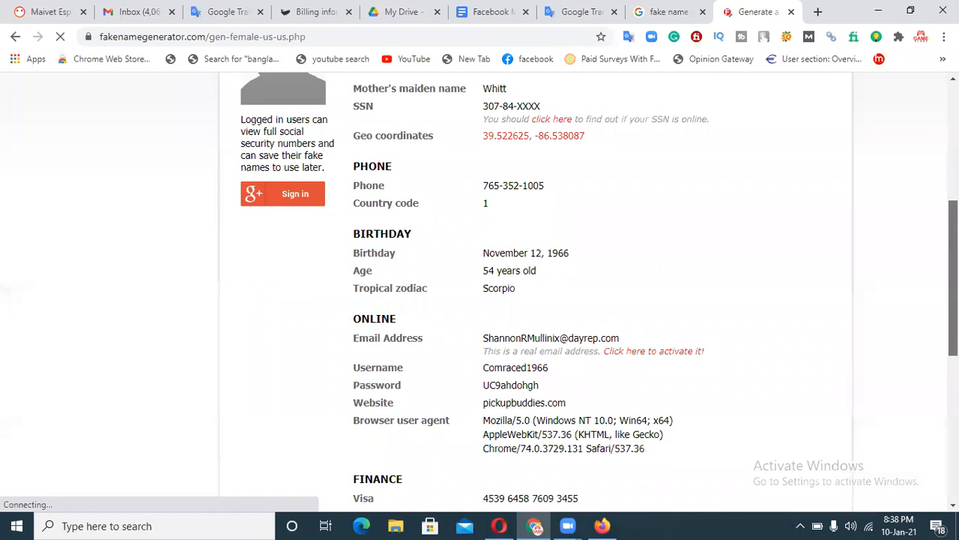
{"action": "scroll", "coordinate": [479, 292], "scroll_direction": "down", "scroll_amount": 1}
{"action": "scroll", "coordinate": [479, 292], "scroll_direction": "up", "scroll_amount": 1}
{"action": "scroll", "coordinate": [480, 293], "scroll_direction": "up", "scroll_amount": 2}
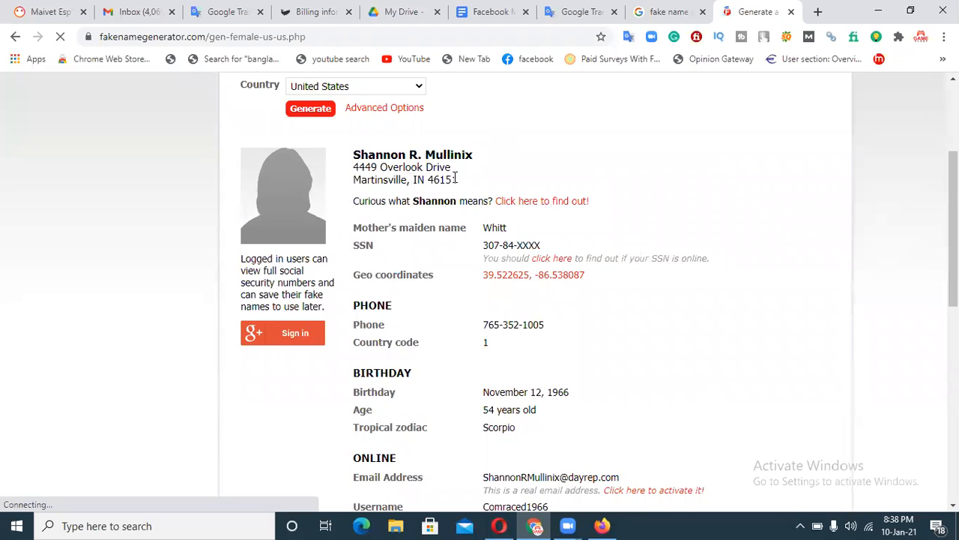
{"action": "left_click_drag", "start_coordinate": [457, 179], "coordinate": [364, 180]}
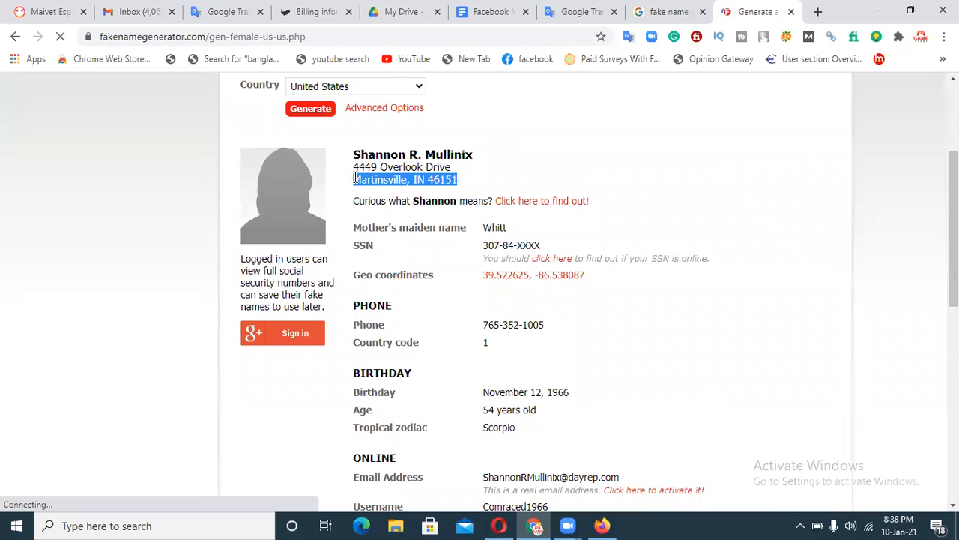
{"action": "left_click_drag", "start_coordinate": [954, 225], "coordinate": [953, 152]}
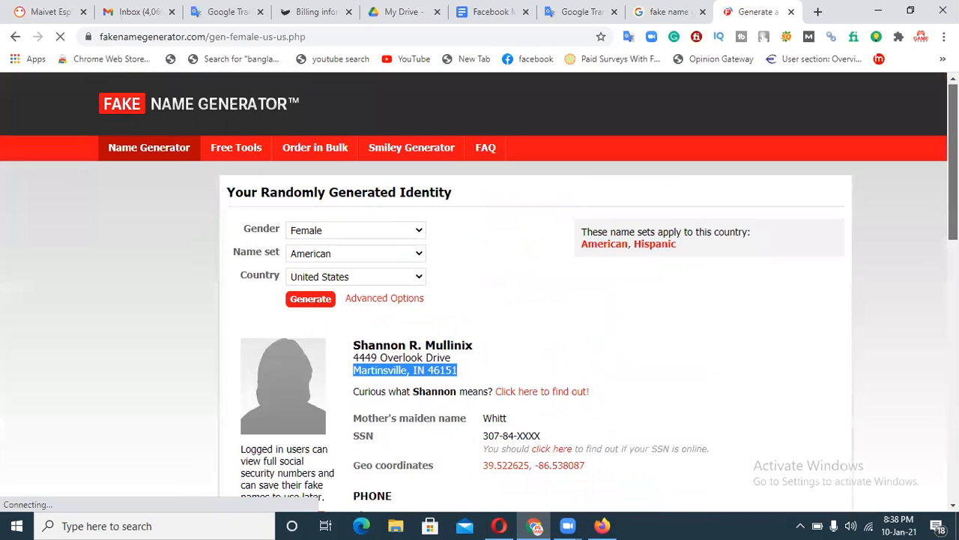
{"action": "left_click", "coordinate": [602, 525]}
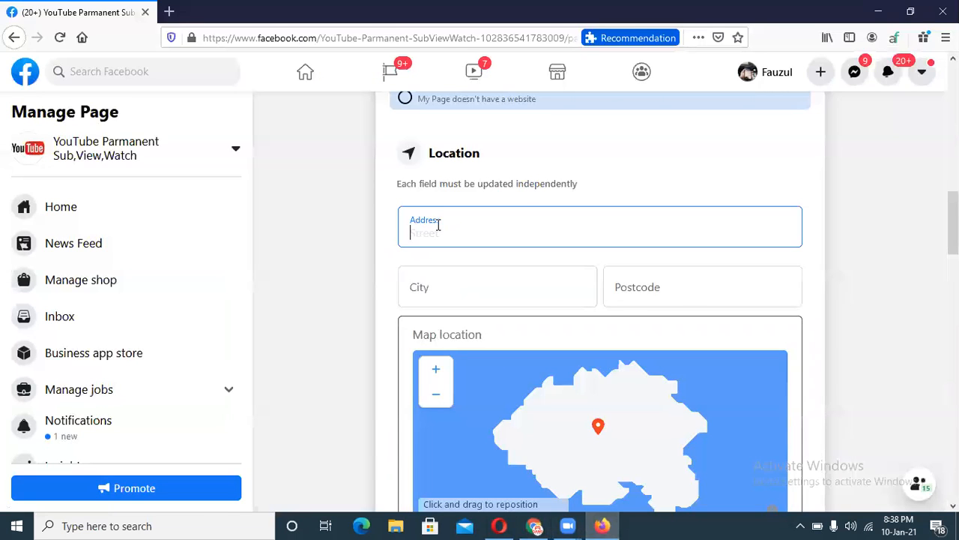
Paste the address into Address and set City to Martinsville, NJ, US.
{"action": "type", "text": "Martinsville, IN 46151"}
{"action": "left_click", "coordinate": [449, 285]}
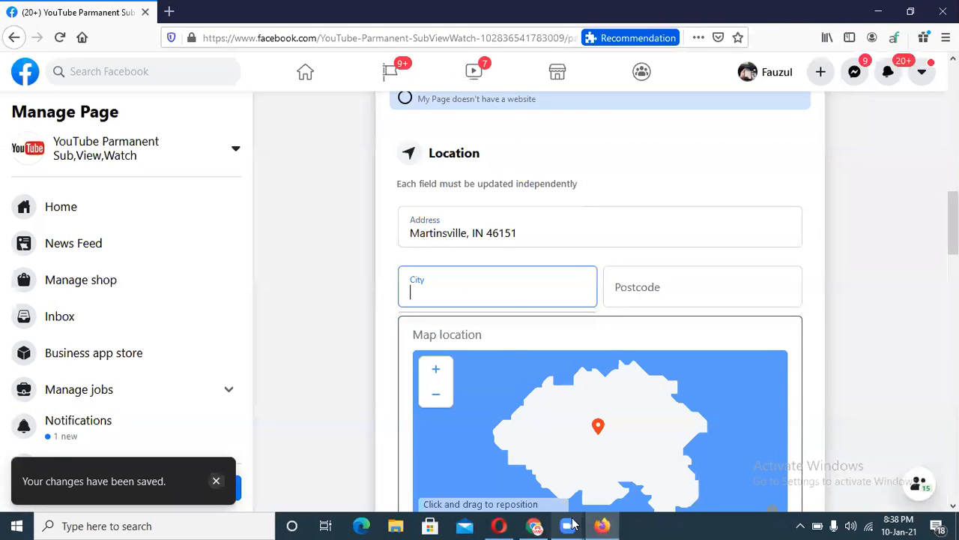
{"action": "left_click", "coordinate": [534, 525]}
{"action": "left_click", "coordinate": [502, 337]}
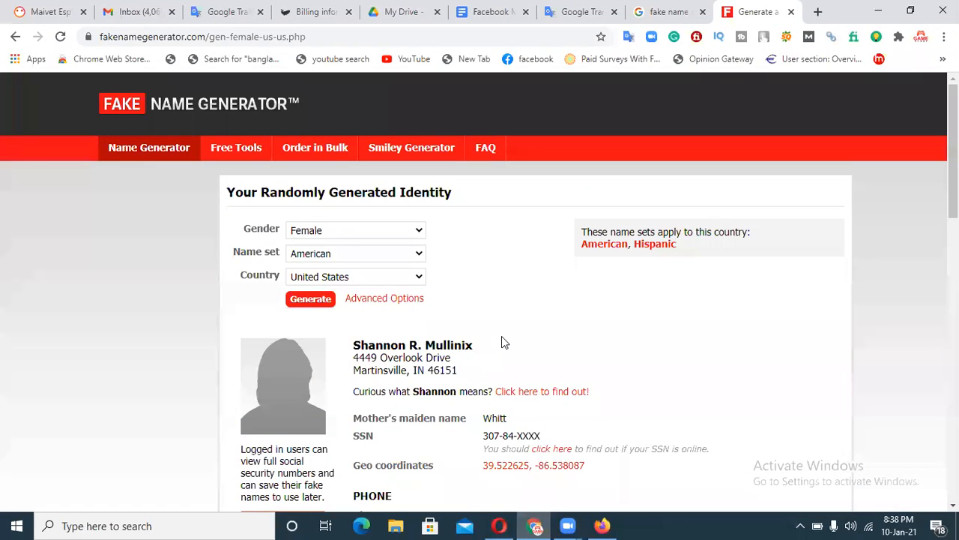
{"action": "left_click_drag", "start_coordinate": [408, 369], "coordinate": [363, 370]}
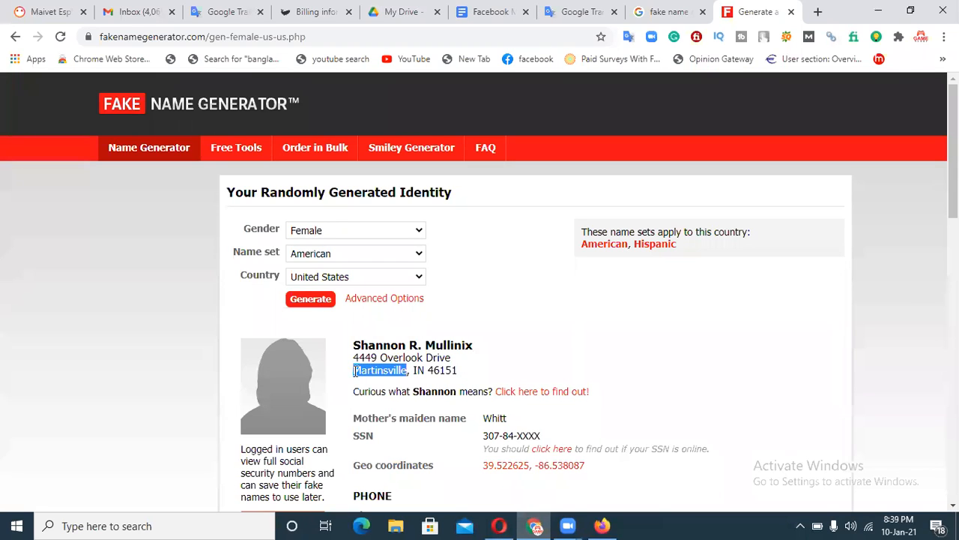
{"action": "left_click", "coordinate": [602, 524]}
{"action": "type", "text": "Martinsville"}
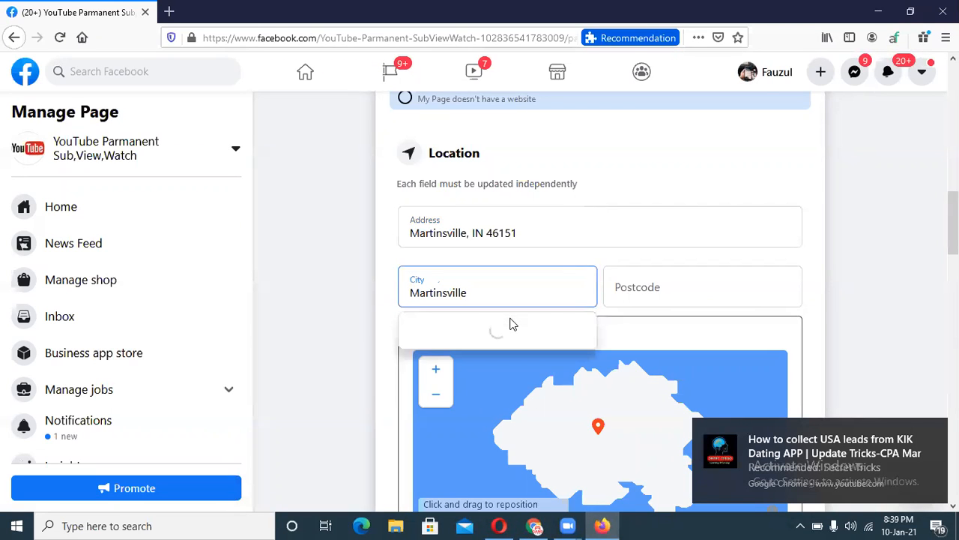
{"action": "left_click", "coordinate": [493, 333]}
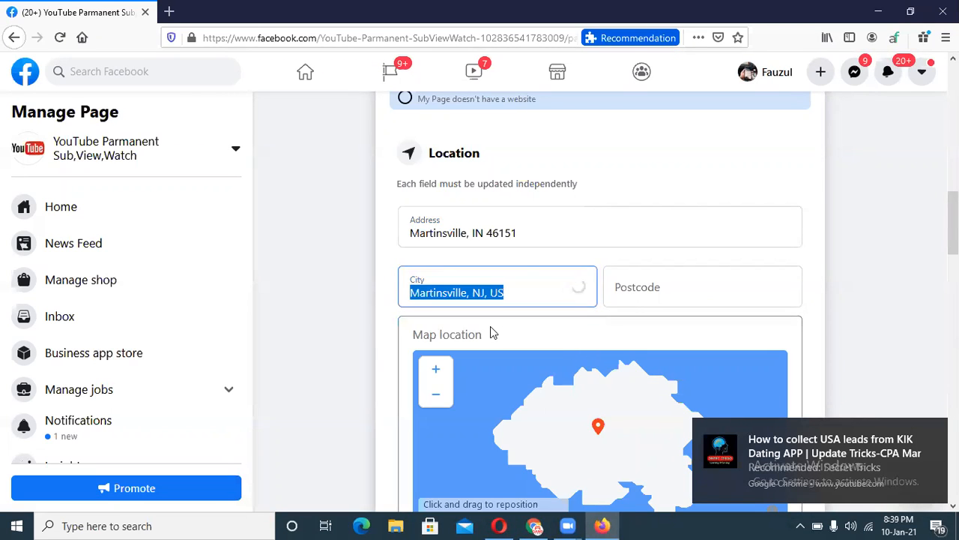
Select the Postcode field and grab the identity's ZIP code for it.
{"action": "left_click", "coordinate": [638, 291]}
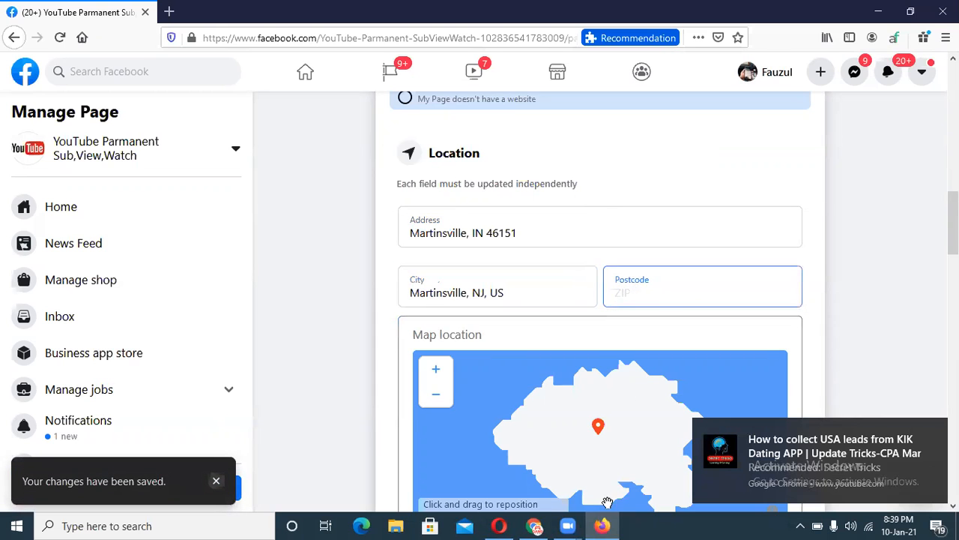
{"action": "left_click", "coordinate": [534, 526]}
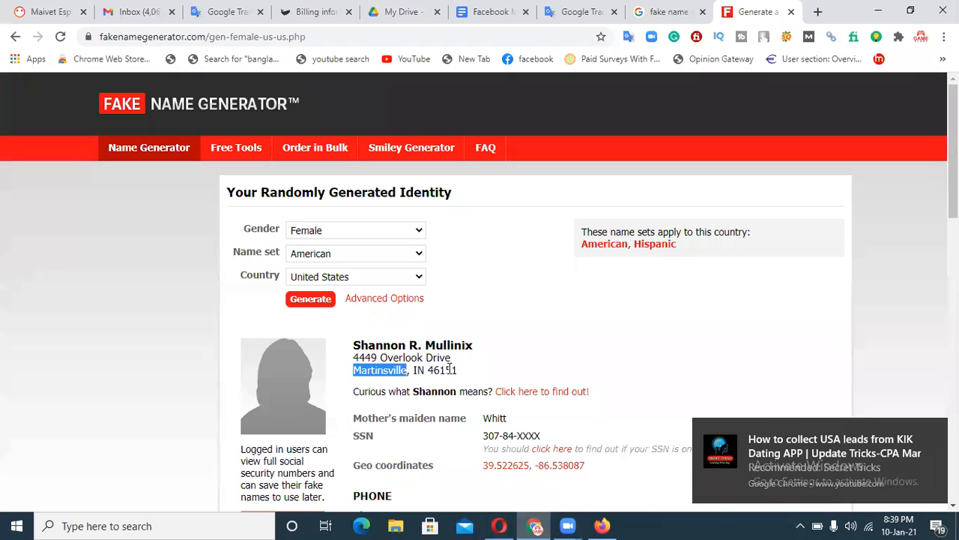
{"action": "left_click_drag", "start_coordinate": [457, 371], "coordinate": [429, 370]}
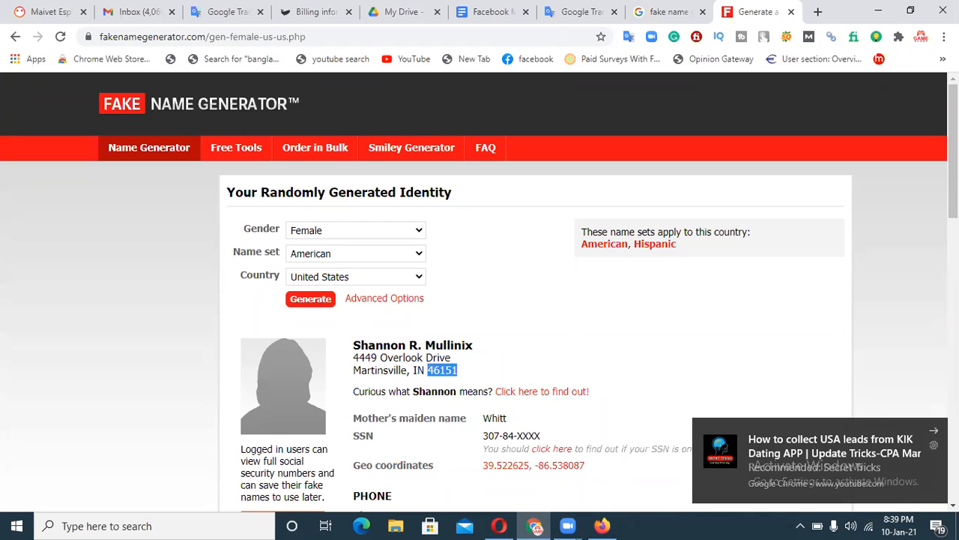
{"action": "scroll", "coordinate": [929, 407], "scroll_direction": "down", "scroll_amount": 3}
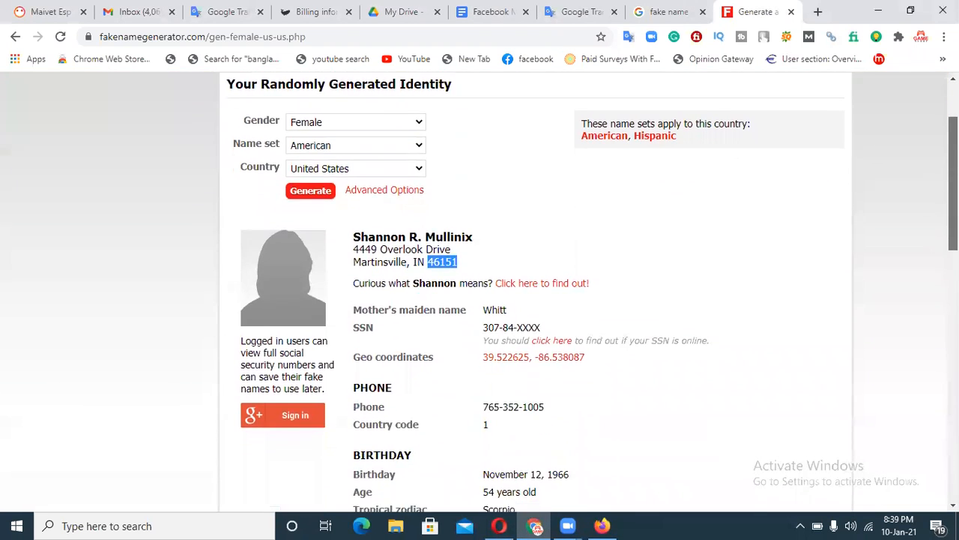
{"action": "scroll", "coordinate": [596, 291], "scroll_direction": "down", "scroll_amount": 3}
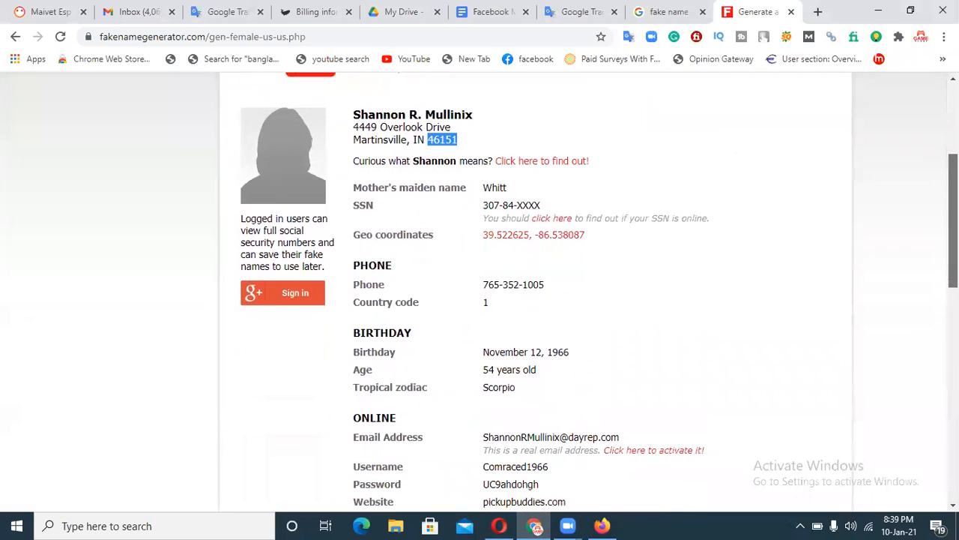
{"action": "scroll", "coordinate": [596, 291], "scroll_direction": "down", "scroll_amount": 3}
{"action": "scroll", "coordinate": [596, 291], "scroll_direction": "down", "scroll_amount": 2}
{"action": "scroll", "coordinate": [596, 291], "scroll_direction": "down", "scroll_amount": 5}
{"action": "scroll", "coordinate": [931, 413], "scroll_direction": "down", "scroll_amount": 3}
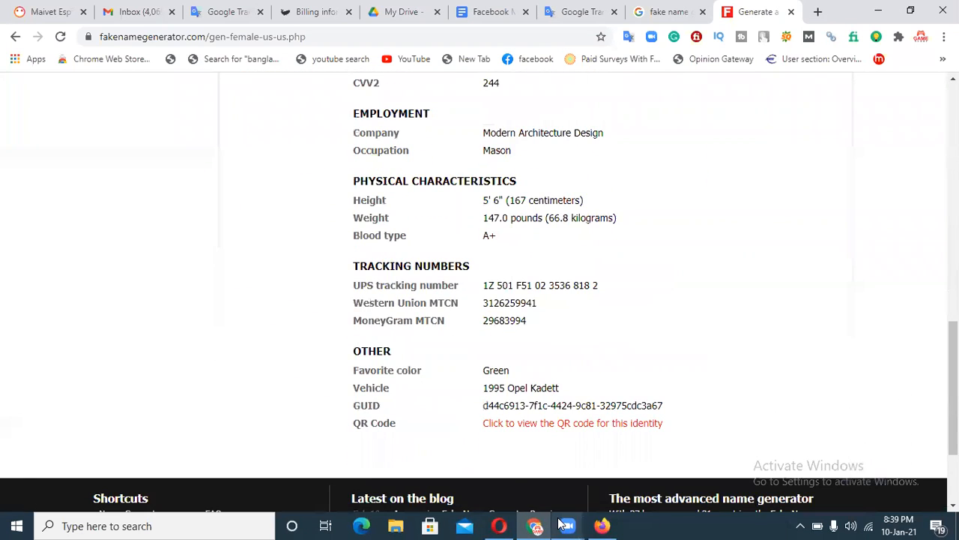
{"action": "left_click", "coordinate": [601, 525]}
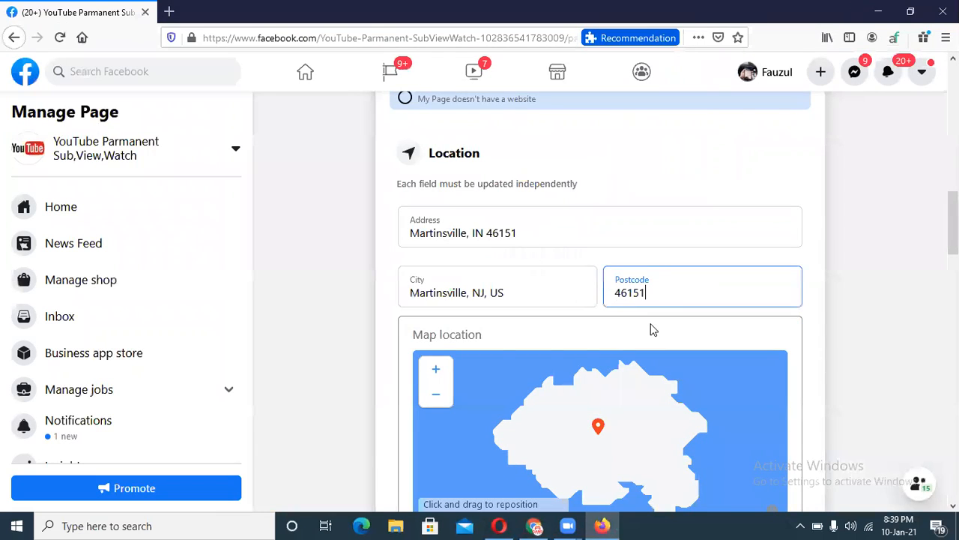
Choose Always open under Hours, then move down to the Privacy Policy field.
{"action": "scroll", "coordinate": [476, 341], "scroll_direction": "down", "scroll_amount": 4}
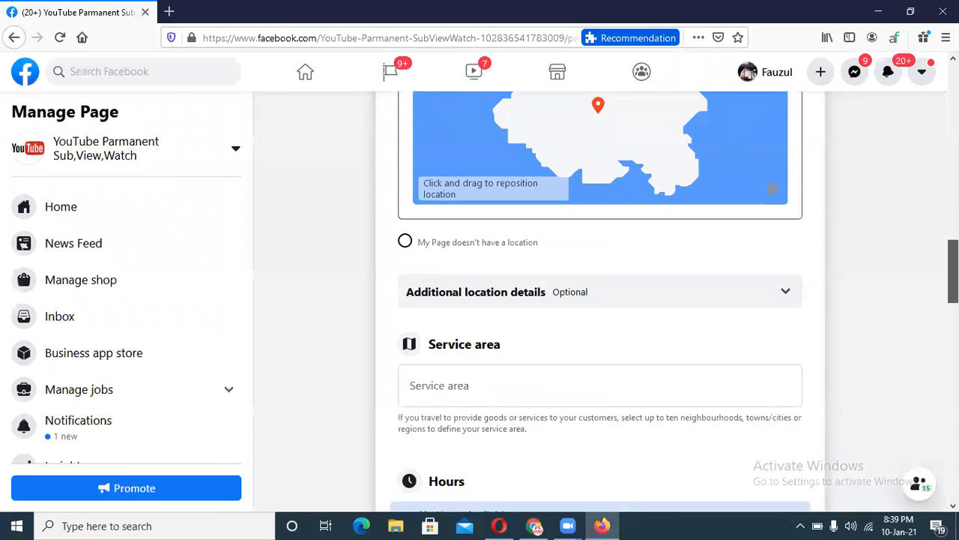
{"action": "scroll", "coordinate": [700, 252], "scroll_direction": "down", "scroll_amount": 4}
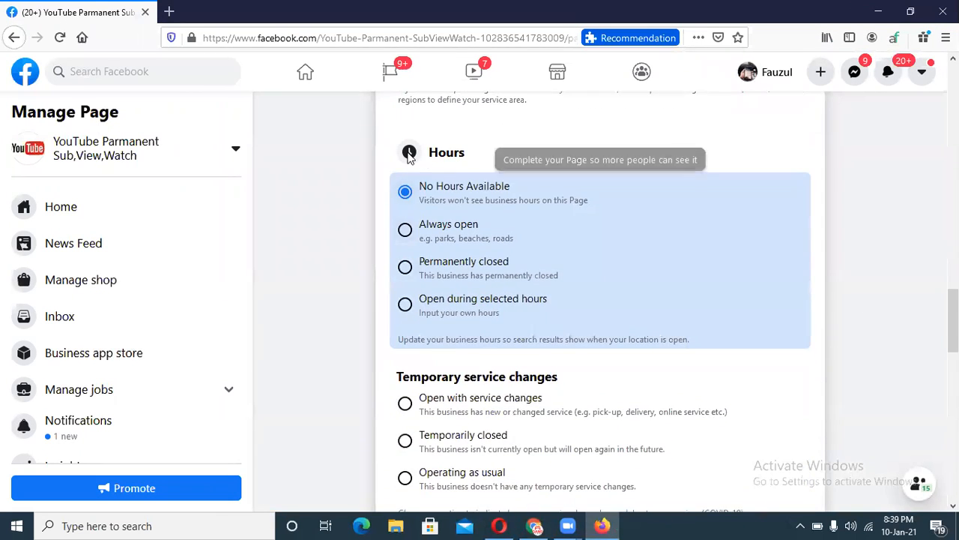
{"action": "left_click", "coordinate": [432, 230]}
{"action": "scroll", "coordinate": [950, 322], "scroll_direction": "down", "scroll_amount": 1}
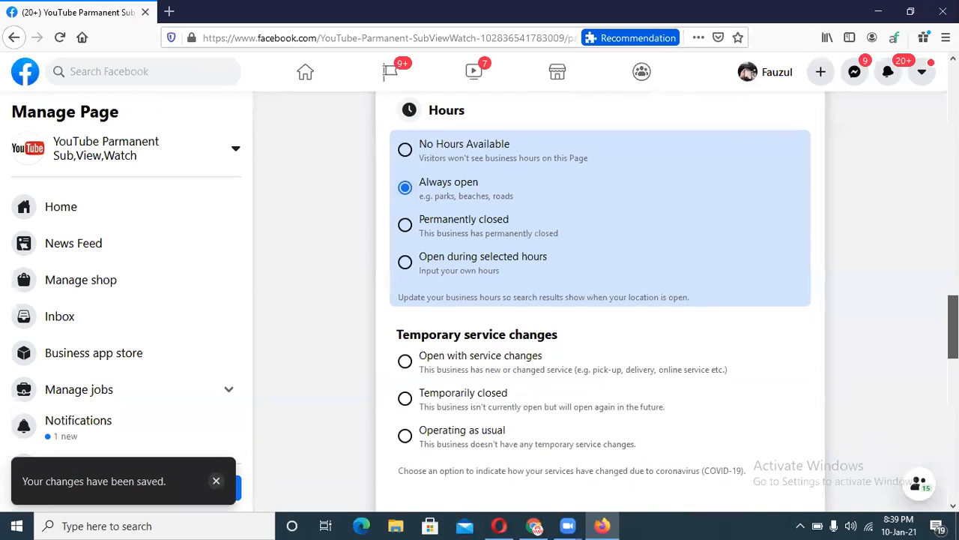
{"action": "scroll", "coordinate": [502, 282], "scroll_direction": "down", "scroll_amount": 4}
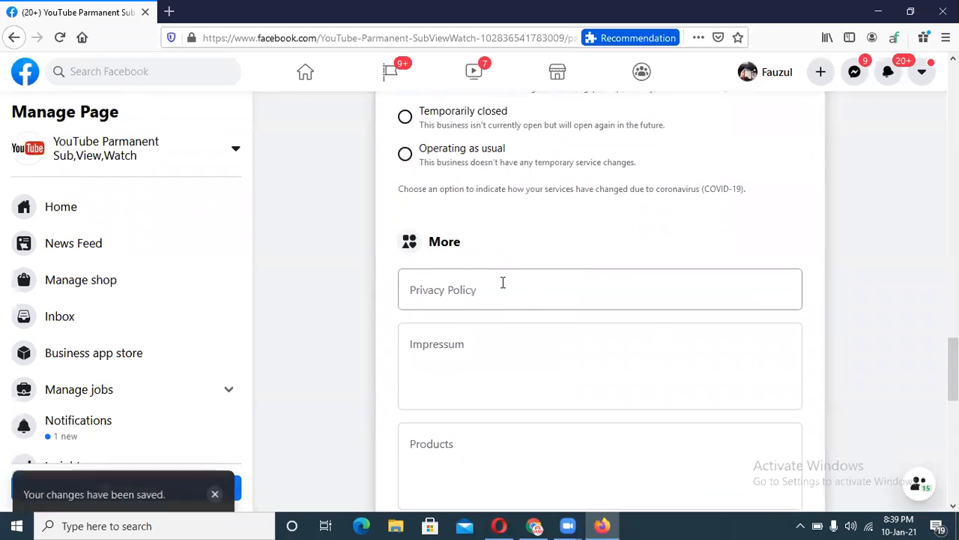
{"action": "left_click", "coordinate": [501, 283]}
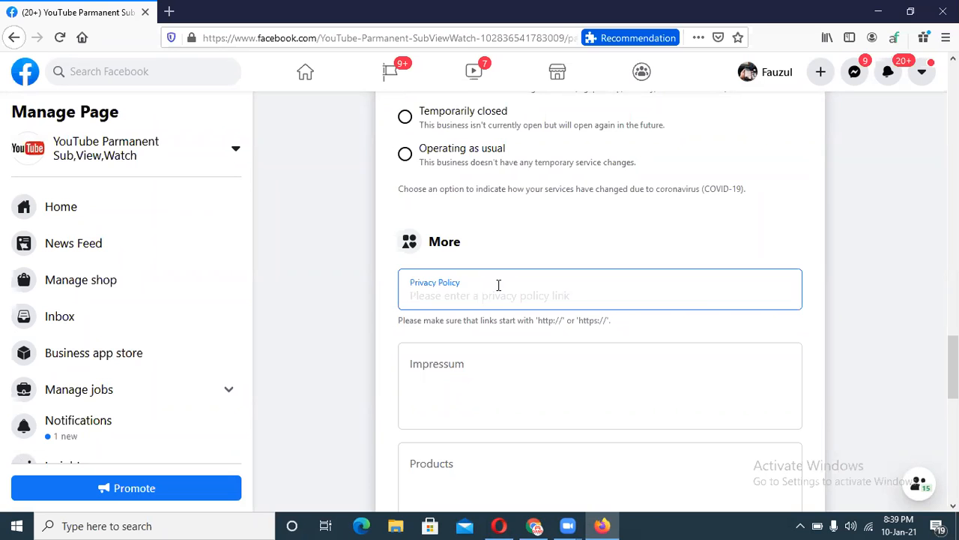
Open Facebook's Data Policy from the profile footer in a new tab and copy its URL.
{"action": "right_click", "coordinate": [781, 75]}
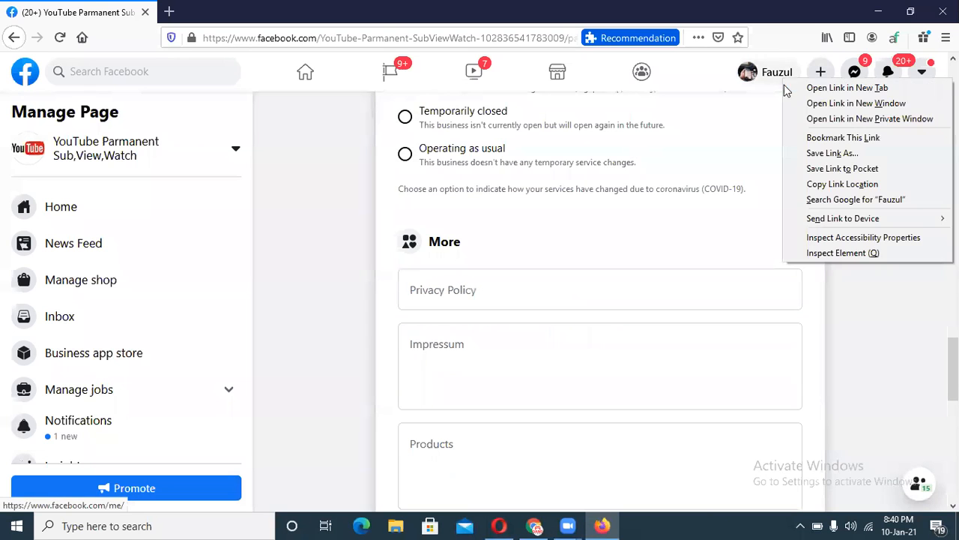
{"action": "left_click", "coordinate": [799, 88]}
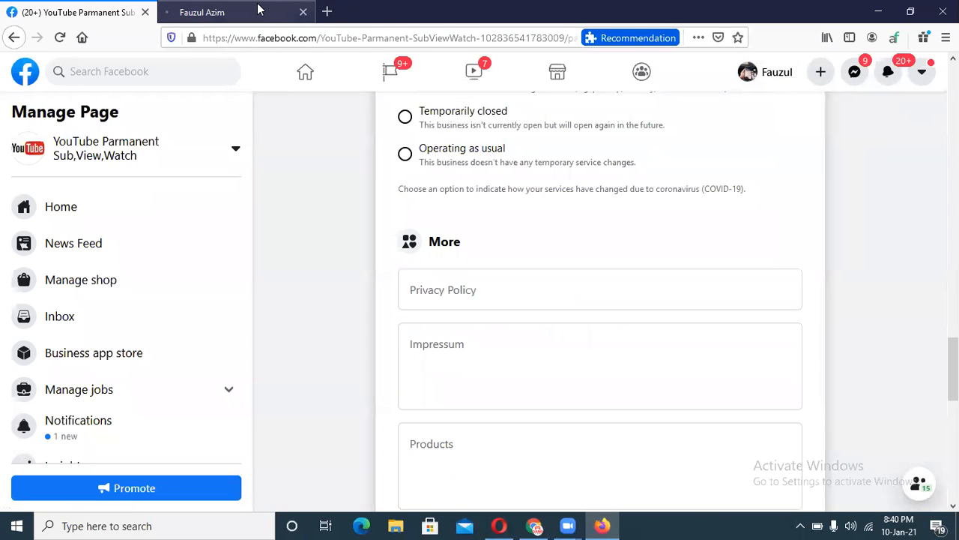
{"action": "left_click", "coordinate": [277, 10]}
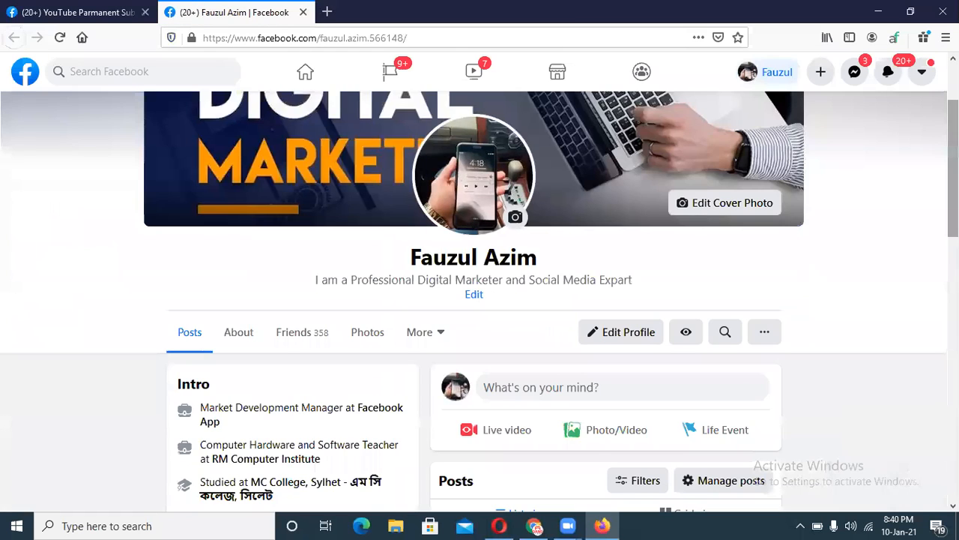
{"action": "scroll", "coordinate": [480, 300], "scroll_direction": "down", "scroll_amount": 15}
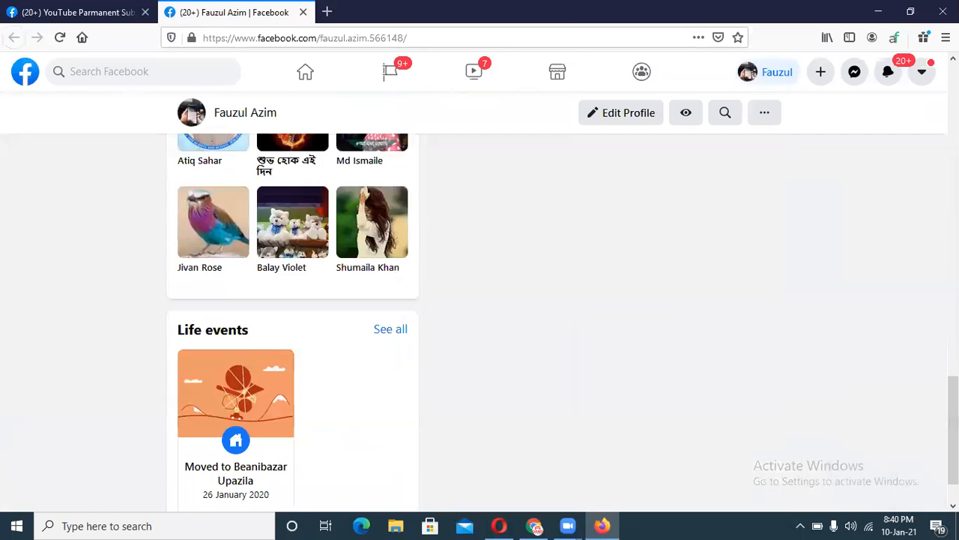
{"action": "scroll", "coordinate": [480, 300], "scroll_direction": "down", "scroll_amount": 2}
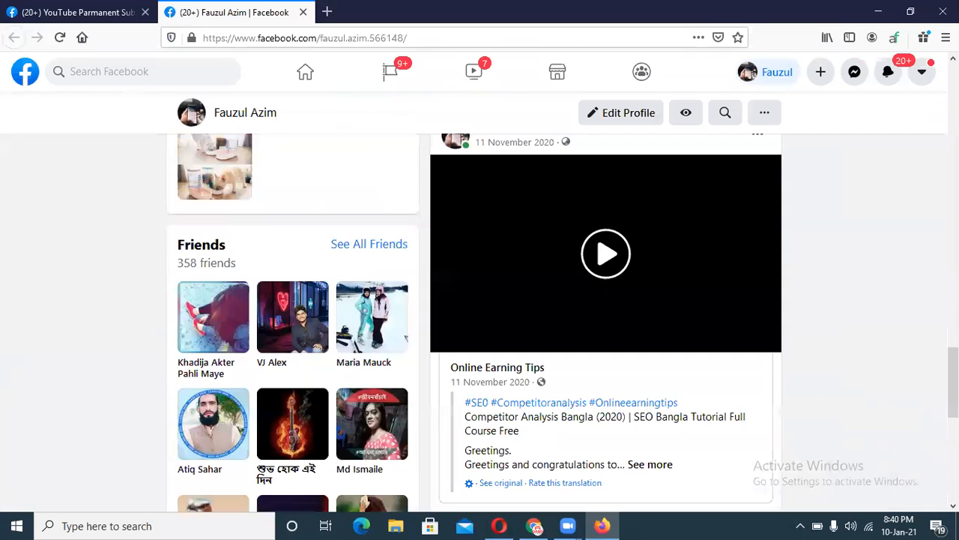
{"action": "scroll", "coordinate": [904, 395], "scroll_direction": "down", "scroll_amount": 5}
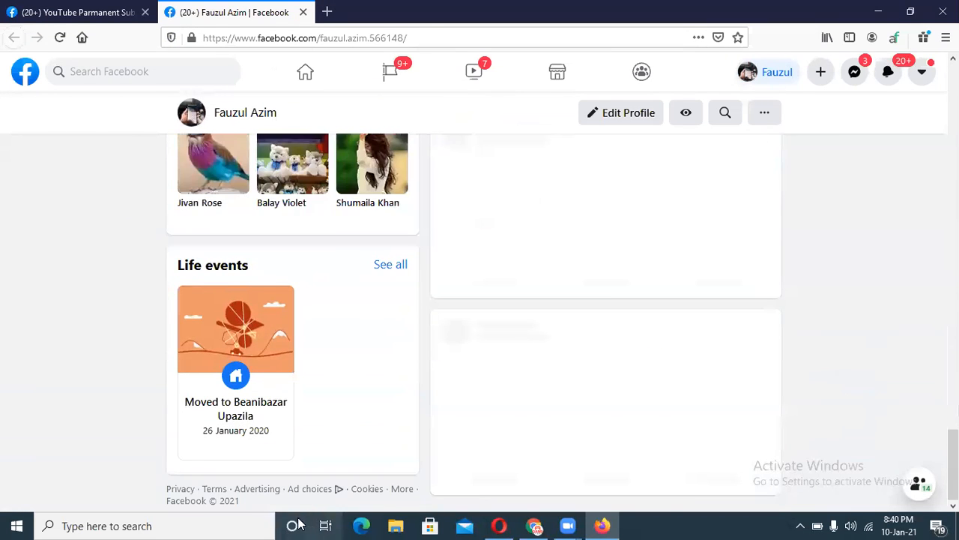
{"action": "scroll", "coordinate": [904, 396], "scroll_direction": "down", "scroll_amount": 5}
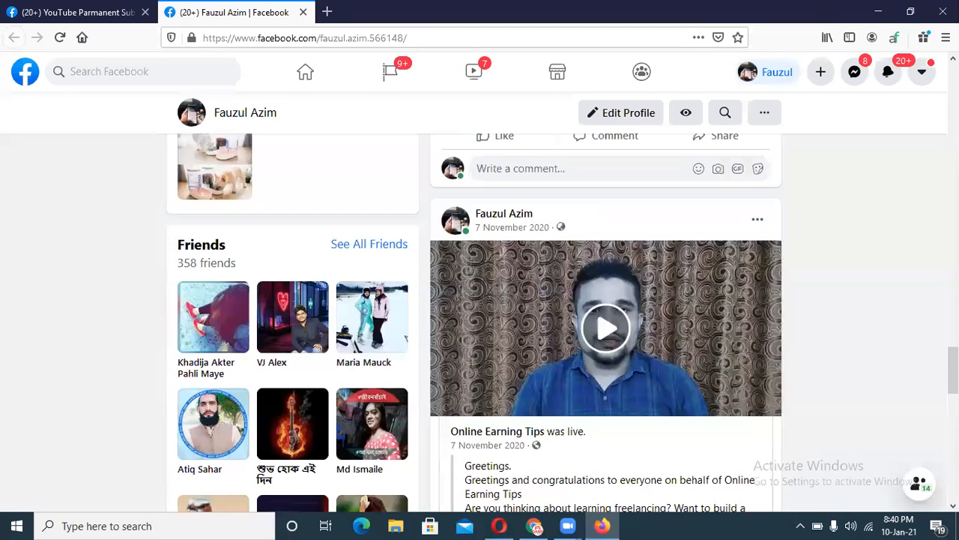
{"action": "scroll", "coordinate": [606, 322], "scroll_direction": "down", "scroll_amount": 5}
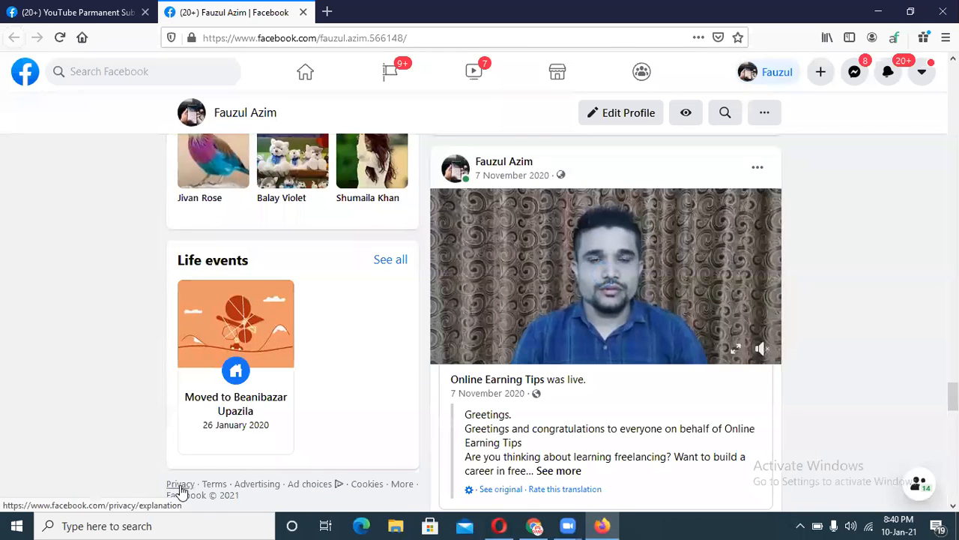
{"action": "left_click", "coordinate": [175, 486]}
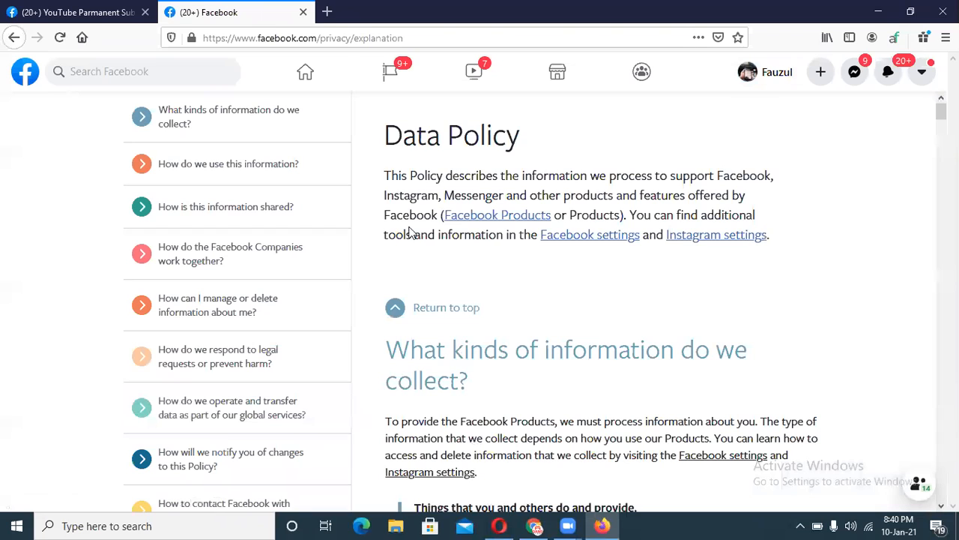
{"action": "left_click", "coordinate": [417, 38]}
{"action": "key", "text": "ctrl+c"}
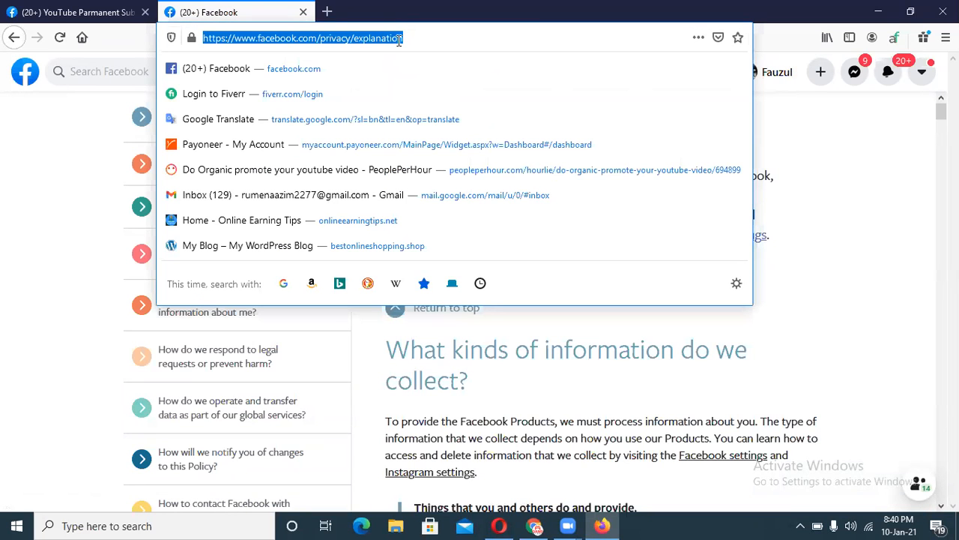
{"action": "key", "text": "ctrl+Tab"}
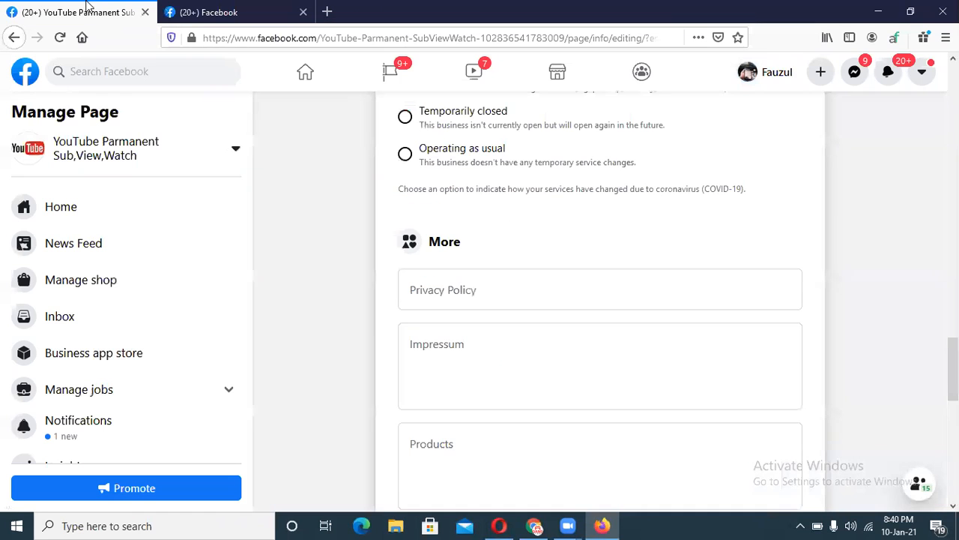
Paste the Data Policy link into Privacy Policy and the translated welcome sentence into Impressum.
{"action": "left_click", "coordinate": [444, 285]}
{"action": "key", "text": "ctrl+v"}
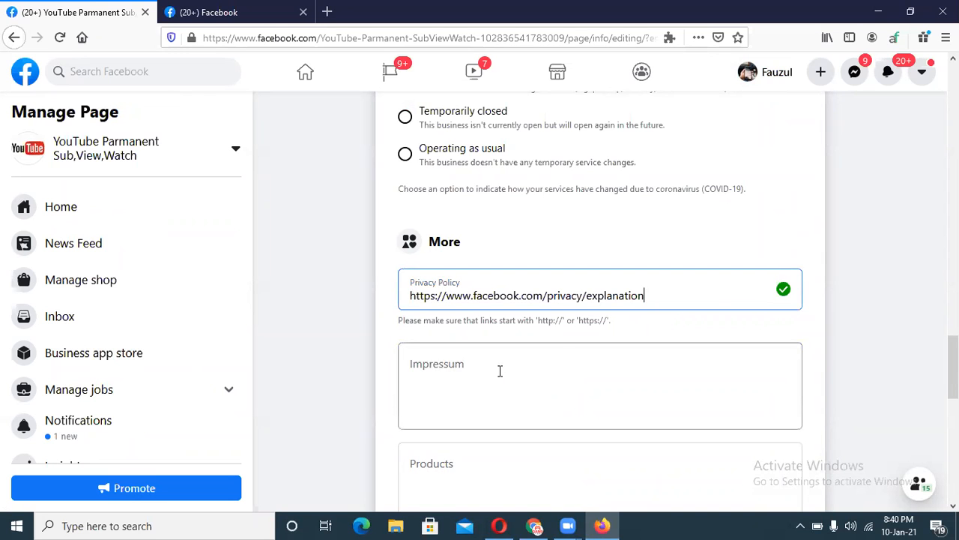
{"action": "left_click", "coordinate": [534, 525]}
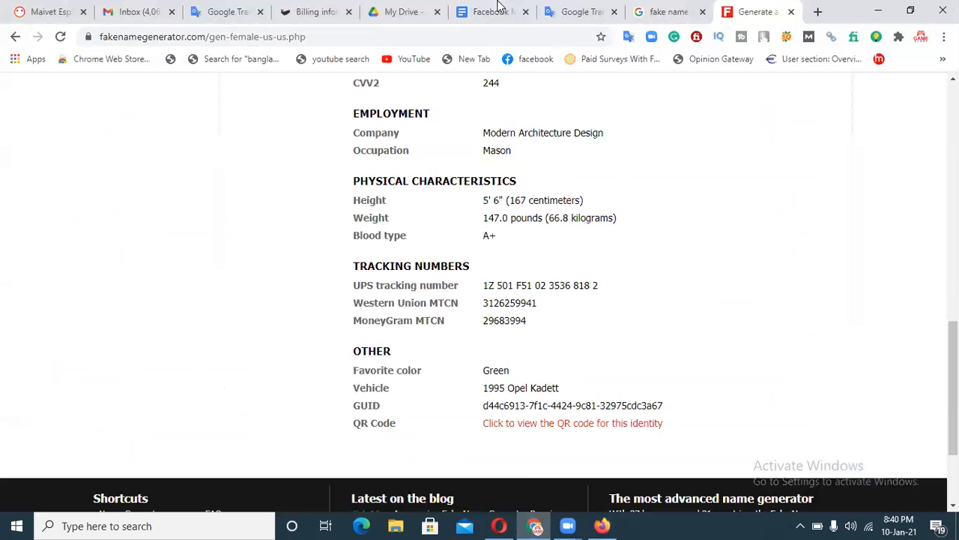
{"action": "left_click", "coordinate": [563, 9]}
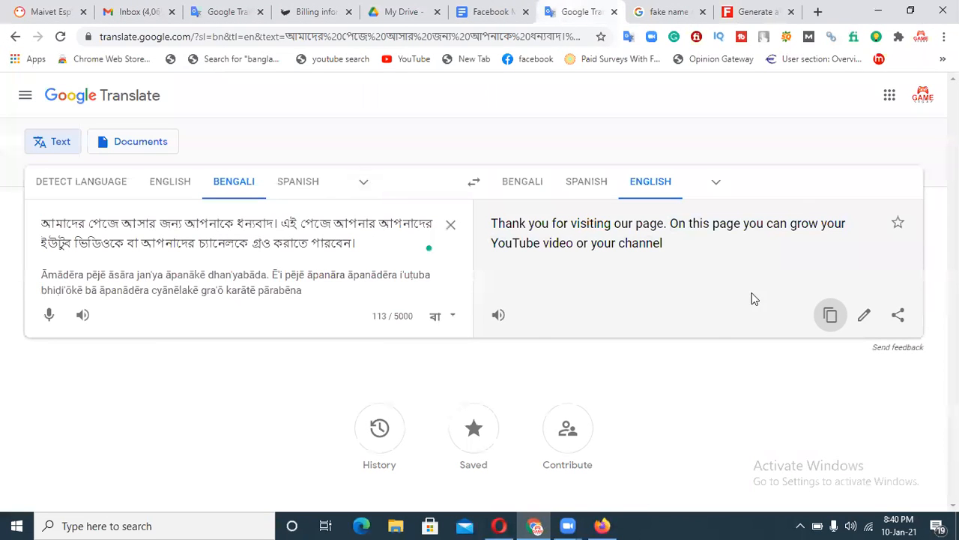
{"action": "left_click", "coordinate": [830, 314]}
{"action": "left_click", "coordinate": [602, 526]}
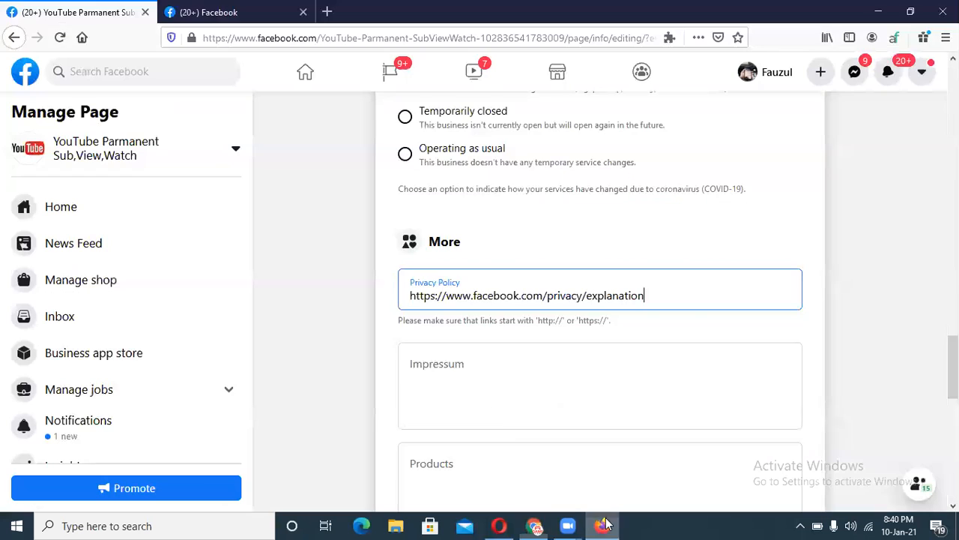
{"action": "left_click", "coordinate": [502, 392]}
{"action": "key", "text": "ctrl+v"}
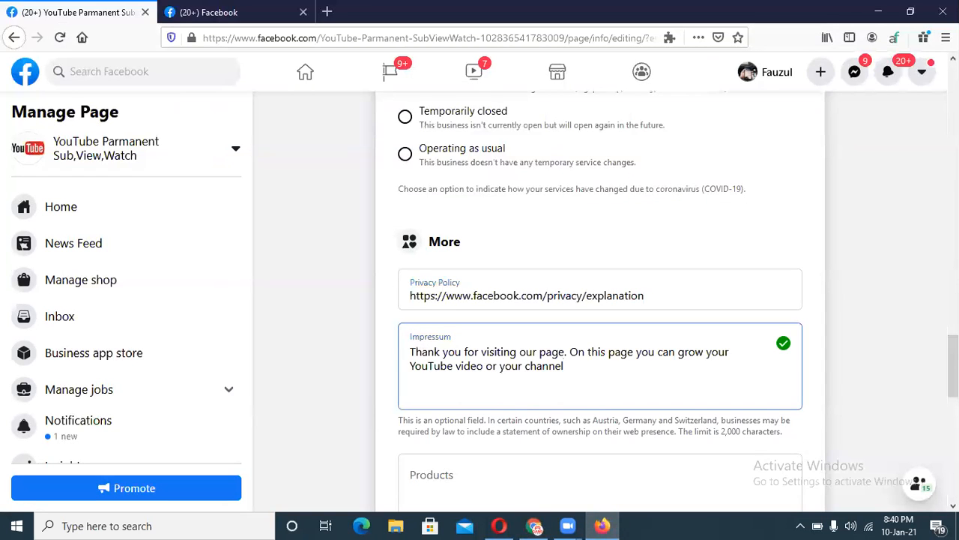
Copy the same welcome sentence into the Products field.
{"action": "scroll", "coordinate": [516, 277], "scroll_direction": "down", "scroll_amount": 3}
{"action": "left_click", "coordinate": [516, 277]}
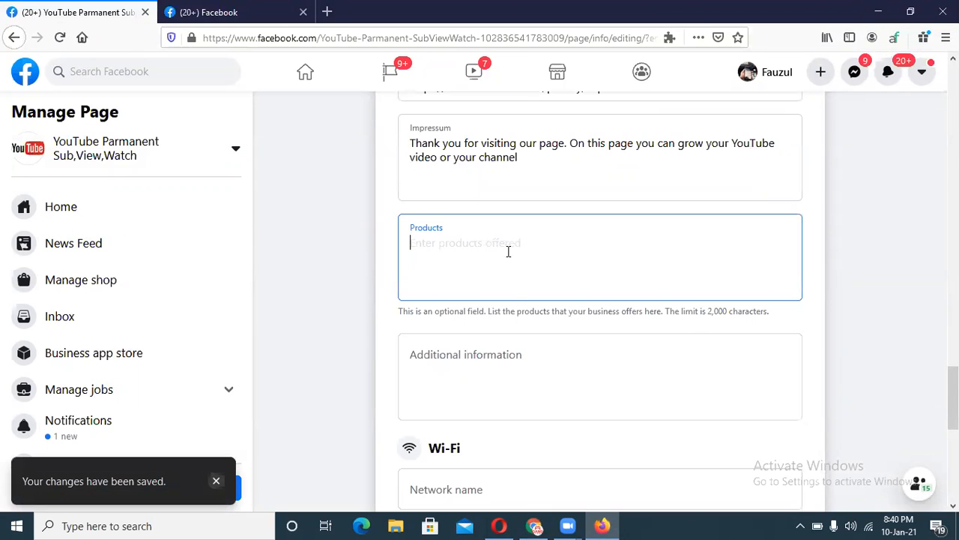
{"action": "left_click", "coordinate": [520, 160]}
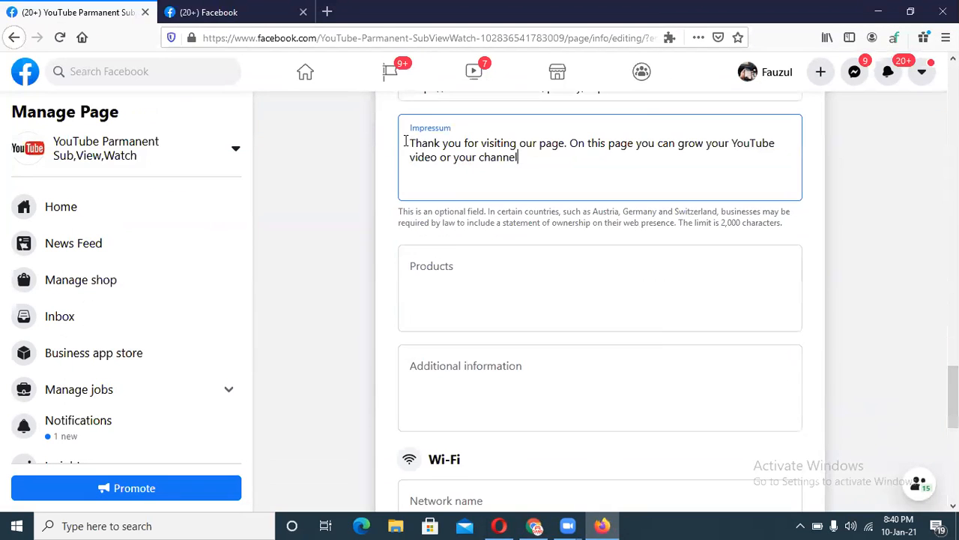
{"action": "left_click", "coordinate": [451, 291]}
{"action": "key", "text": "ctrl+v"}
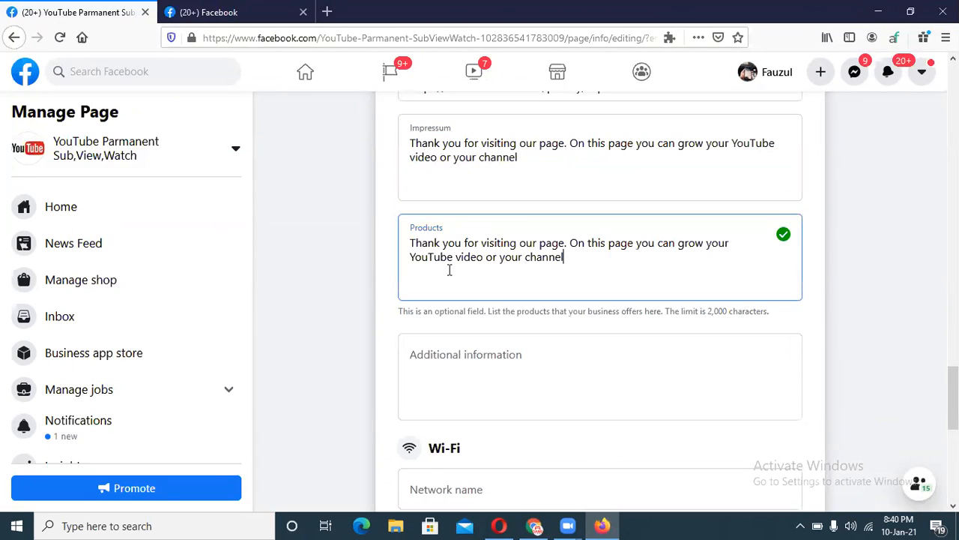
{"action": "left_click", "coordinate": [475, 362]}
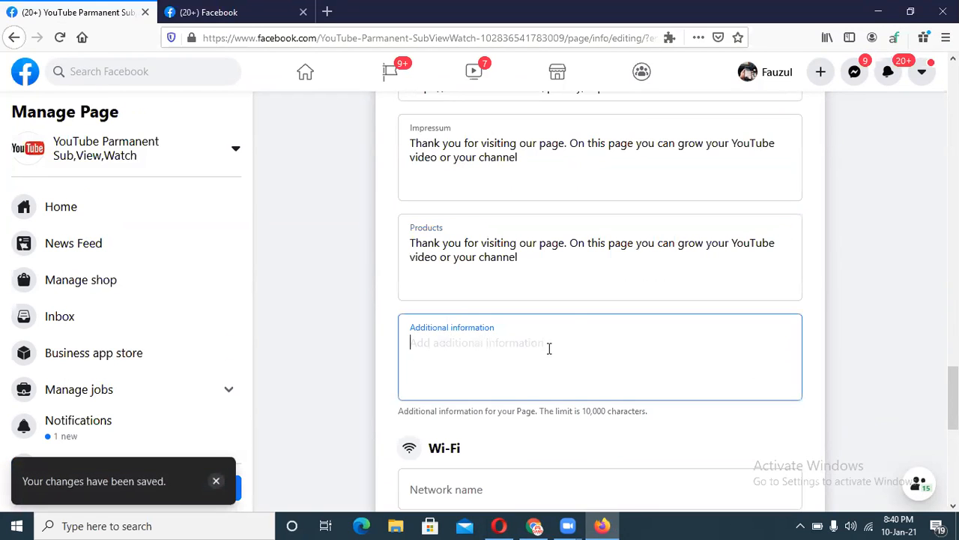
{"action": "scroll", "coordinate": [549, 348], "scroll_direction": "down", "scroll_amount": 3}
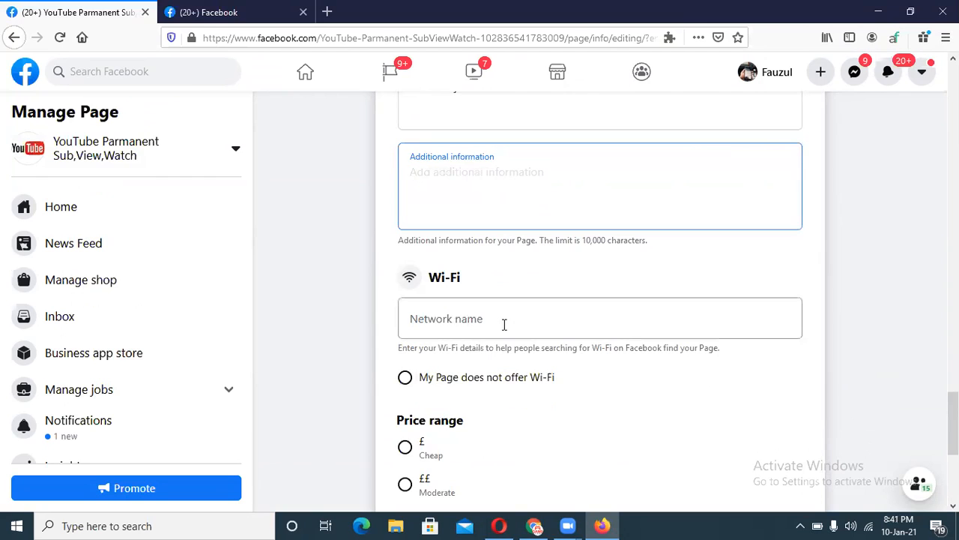
{"action": "left_click", "coordinate": [470, 323]}
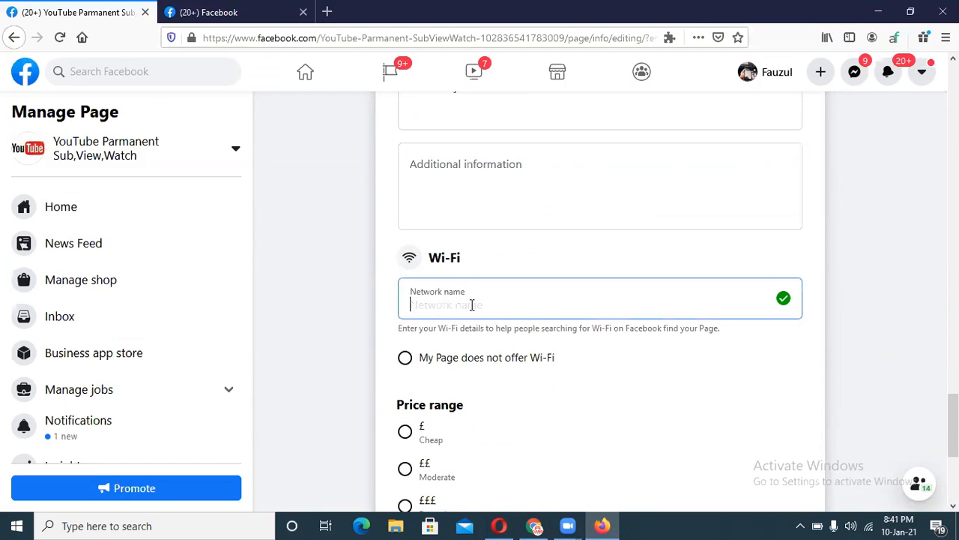
{"action": "scroll", "coordinate": [600, 300], "scroll_direction": "down", "scroll_amount": 5}
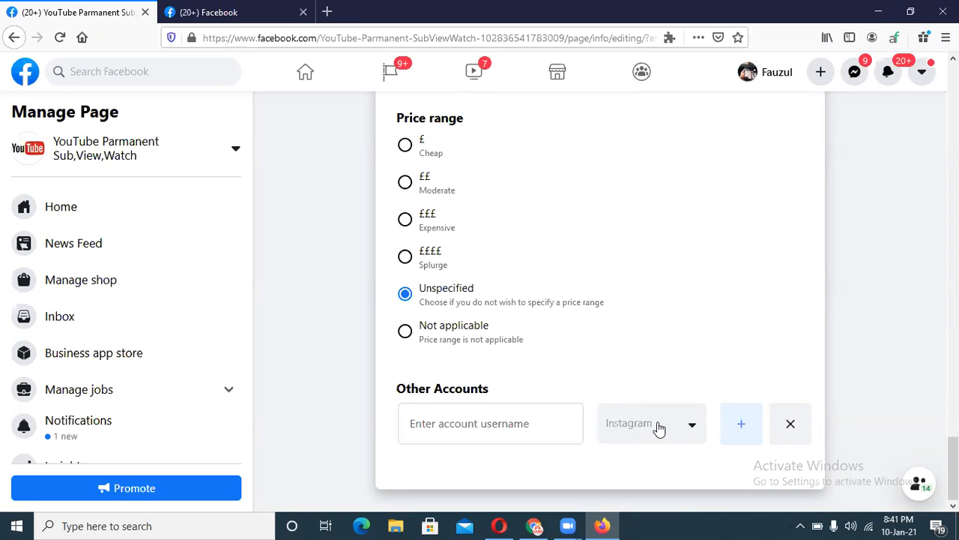
{"action": "left_click_drag", "start_coordinate": [954, 469], "coordinate": [954, 93]}
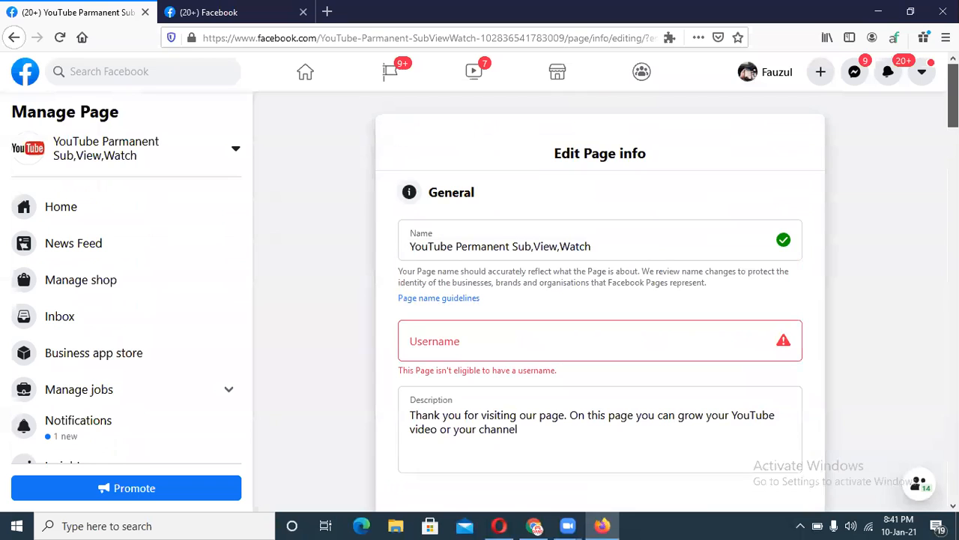
{"action": "left_click", "coordinate": [450, 347]}
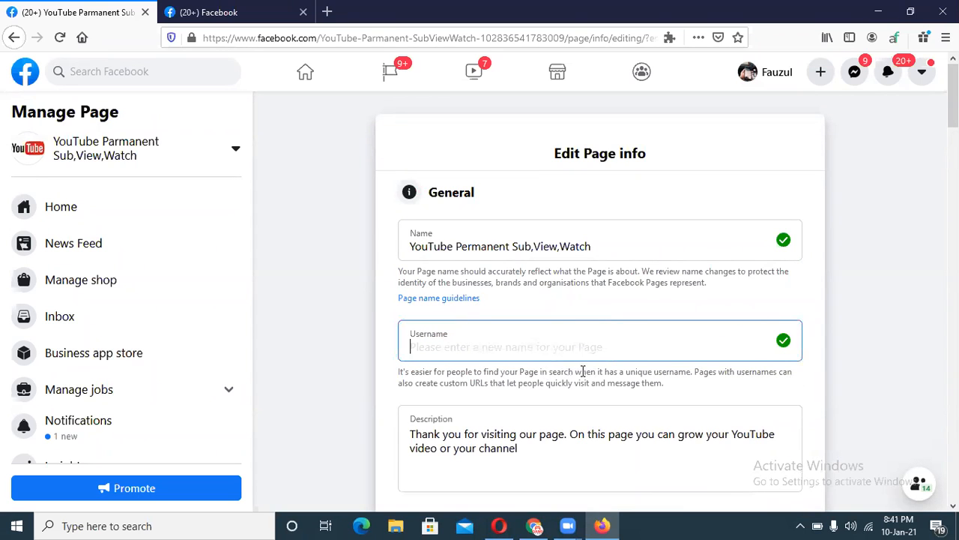
{"action": "left_click_drag", "start_coordinate": [953, 105], "coordinate": [931, 436]}
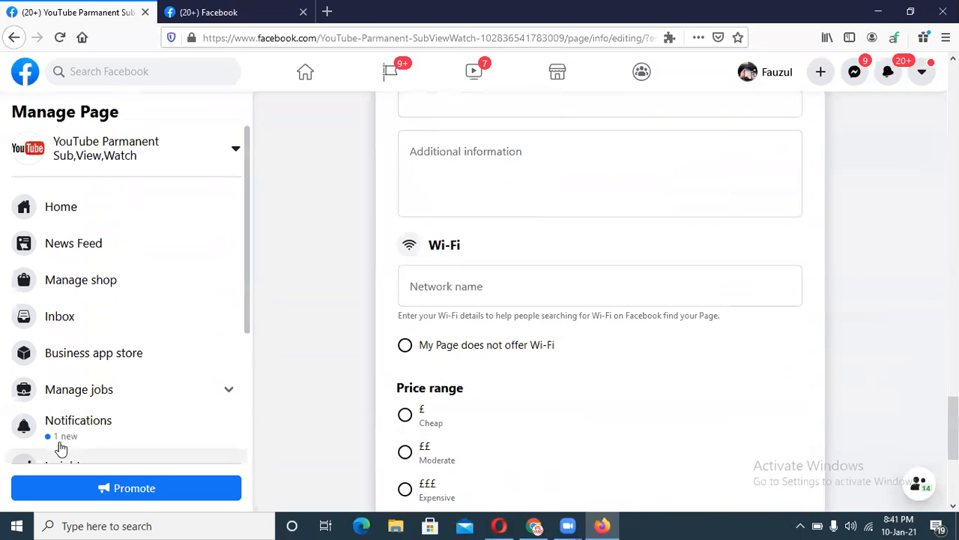
{"action": "left_click_drag", "start_coordinate": [245, 271], "coordinate": [246, 439]}
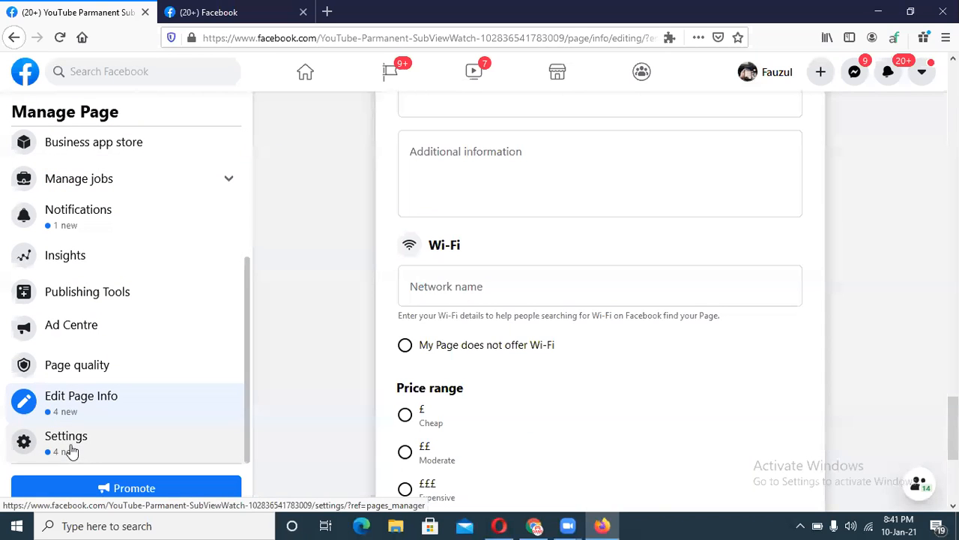
Check the Page quality overview, then return to Edit Page Info at the phone field.
{"action": "left_click", "coordinate": [86, 369]}
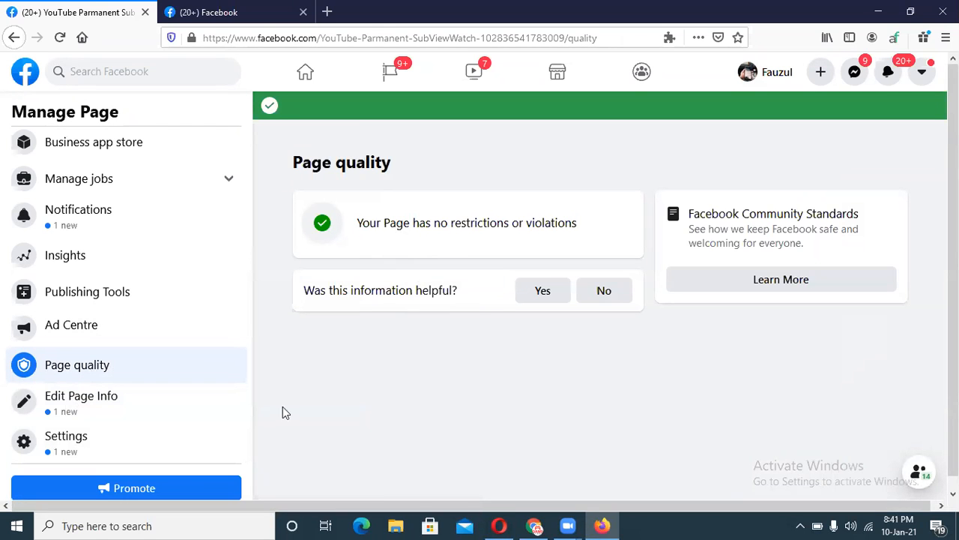
{"action": "left_click", "coordinate": [90, 406]}
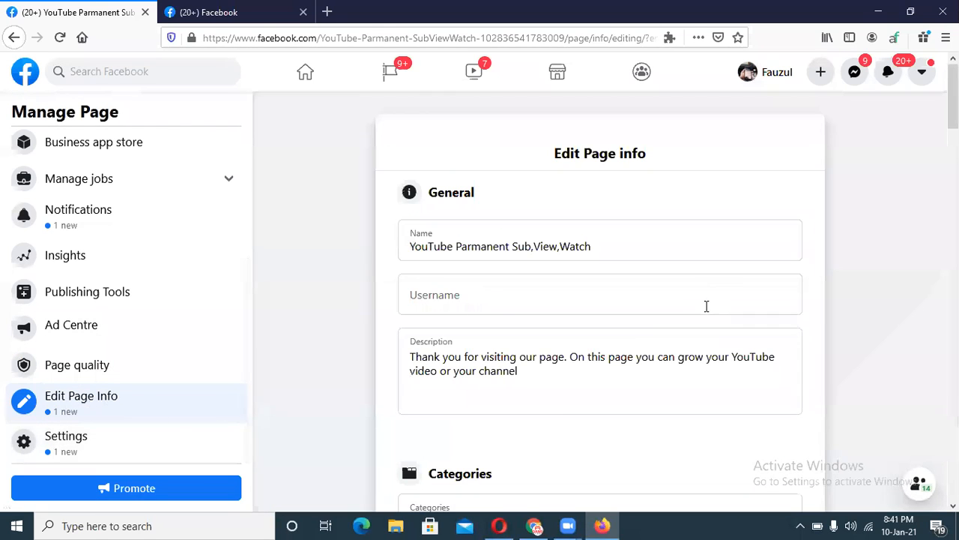
{"action": "scroll", "coordinate": [706, 306], "scroll_direction": "down", "scroll_amount": 5}
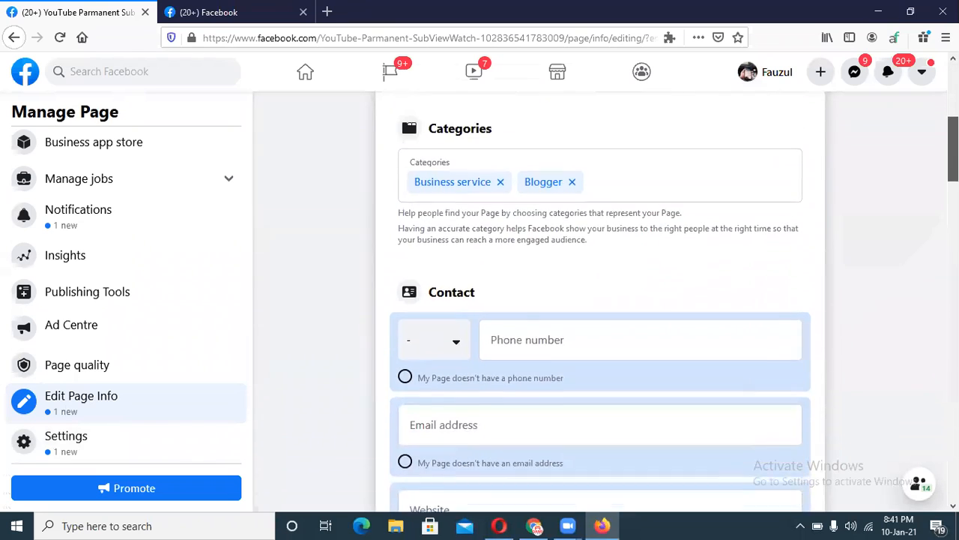
{"action": "scroll", "coordinate": [600, 300], "scroll_direction": "down", "scroll_amount": 10}
{"action": "left_click_drag", "start_coordinate": [954, 329], "coordinate": [954, 366]}
{"action": "left_click", "coordinate": [608, 255]}
Move back up through the address and email fields to the phone country-code list.
{"action": "scroll", "coordinate": [933, 439], "scroll_direction": "down", "scroll_amount": 5}
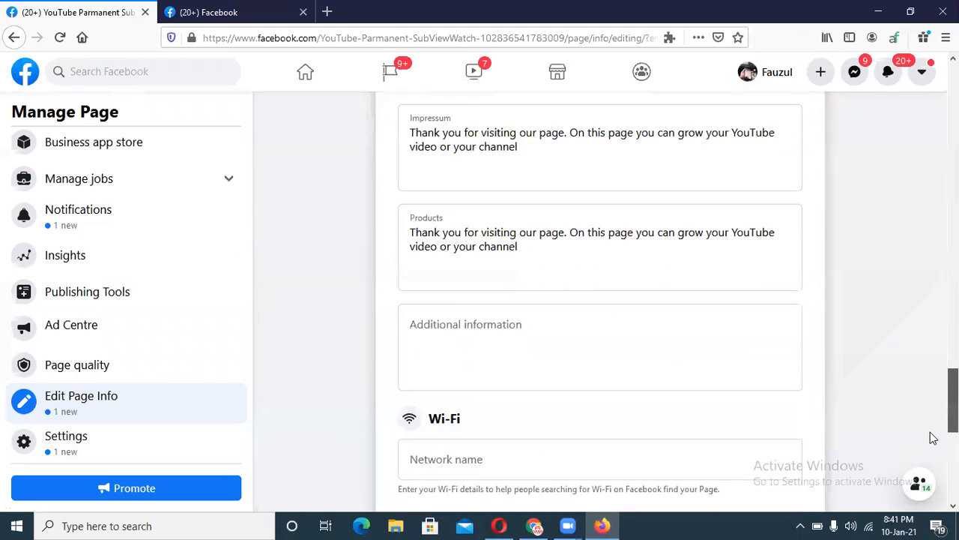
{"action": "scroll", "coordinate": [933, 465], "scroll_direction": "up", "scroll_amount": 15}
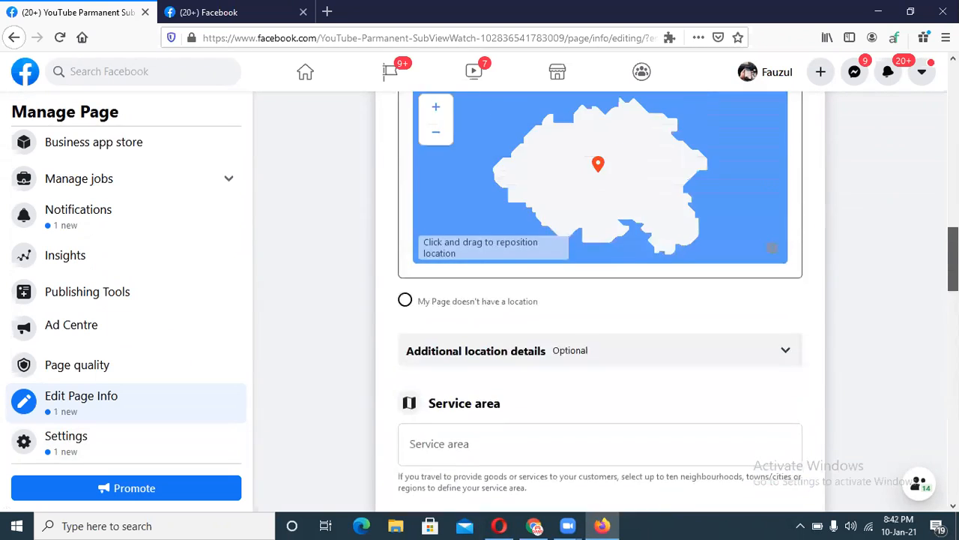
{"action": "left_click", "coordinate": [537, 302]}
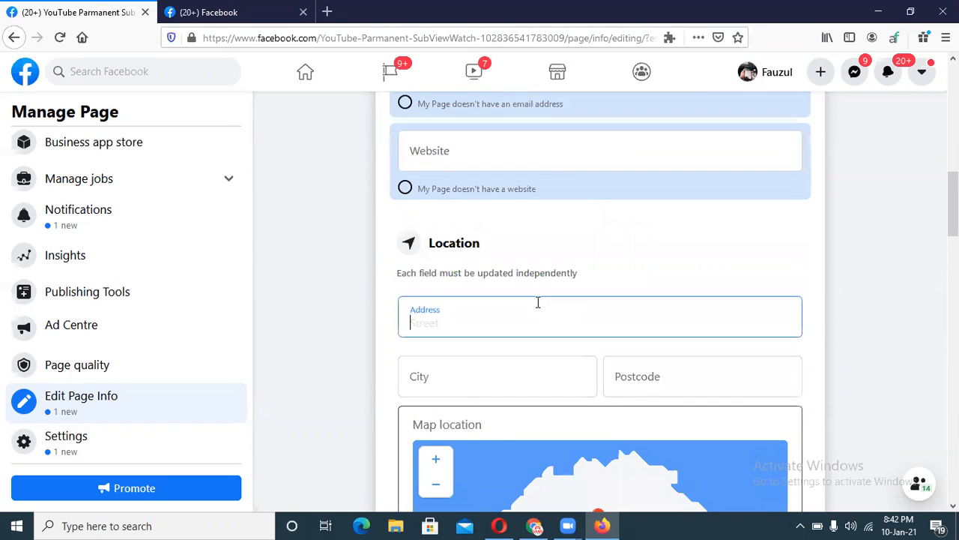
{"action": "left_click", "coordinate": [469, 374]}
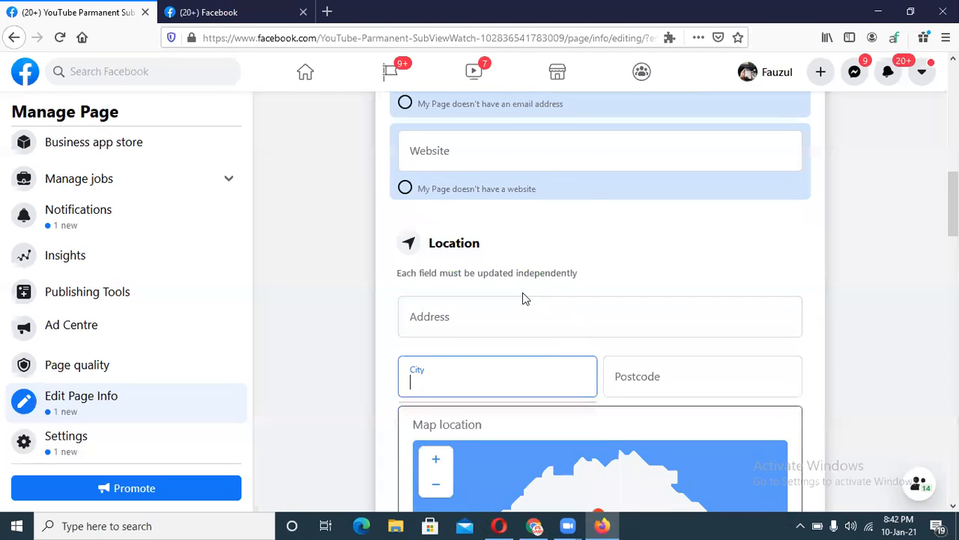
{"action": "scroll", "coordinate": [460, 242], "scroll_direction": "up", "scroll_amount": 3}
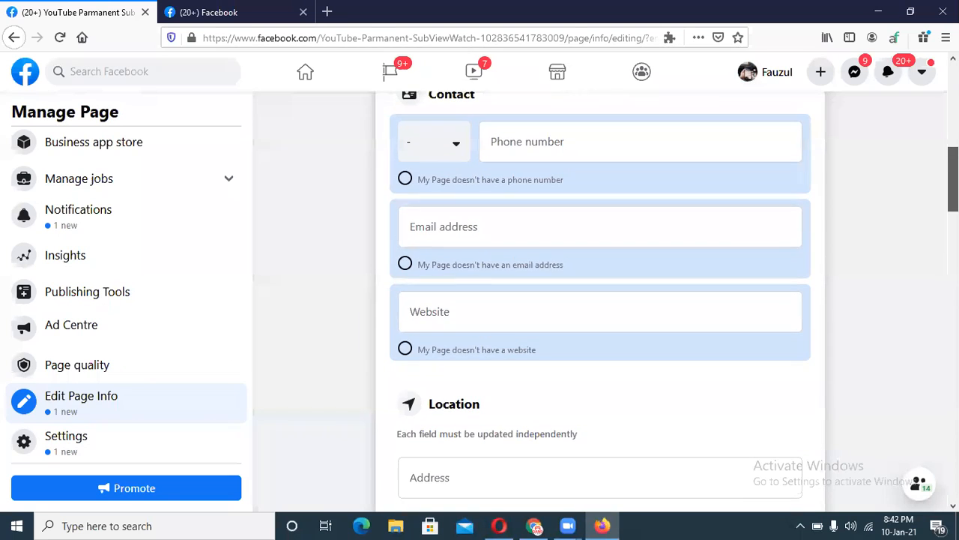
{"action": "left_click", "coordinate": [460, 242]}
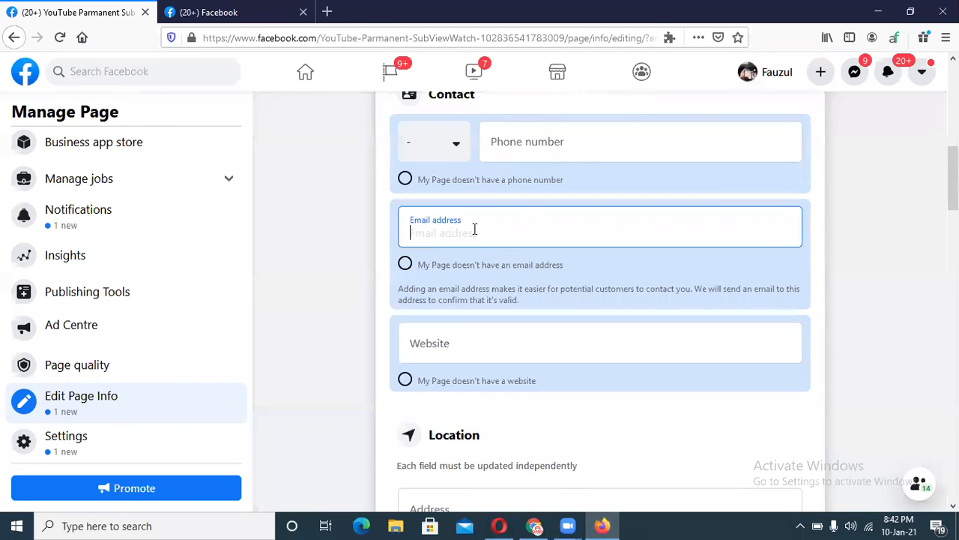
{"action": "scroll", "coordinate": [558, 213], "scroll_direction": "up", "scroll_amount": 2}
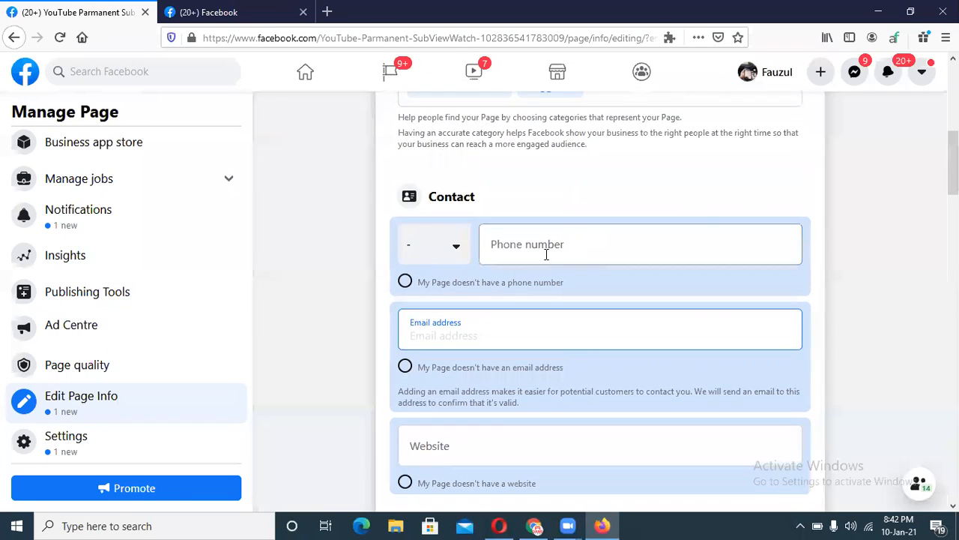
{"action": "left_click", "coordinate": [545, 251]}
{"action": "left_click", "coordinate": [456, 255]}
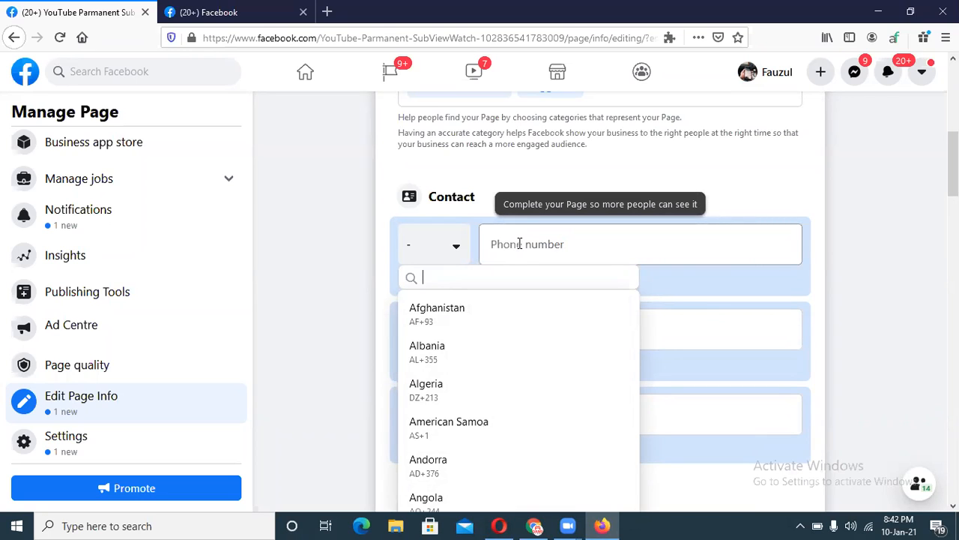
Set the phone country code to United States (+1) and paste in the generated identity's phone number.
{"action": "type", "text": "uni"}
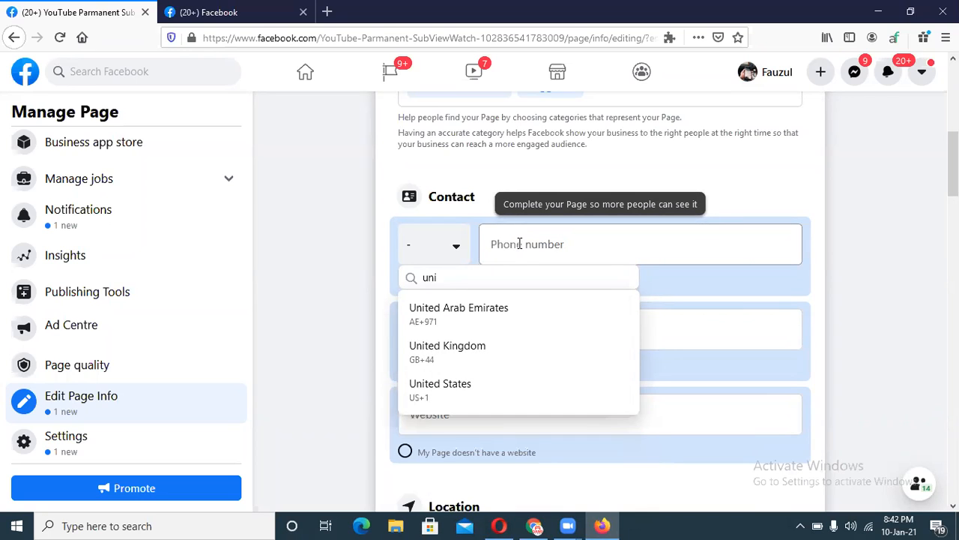
{"action": "left_click", "coordinate": [458, 386]}
{"action": "left_click", "coordinate": [534, 525]}
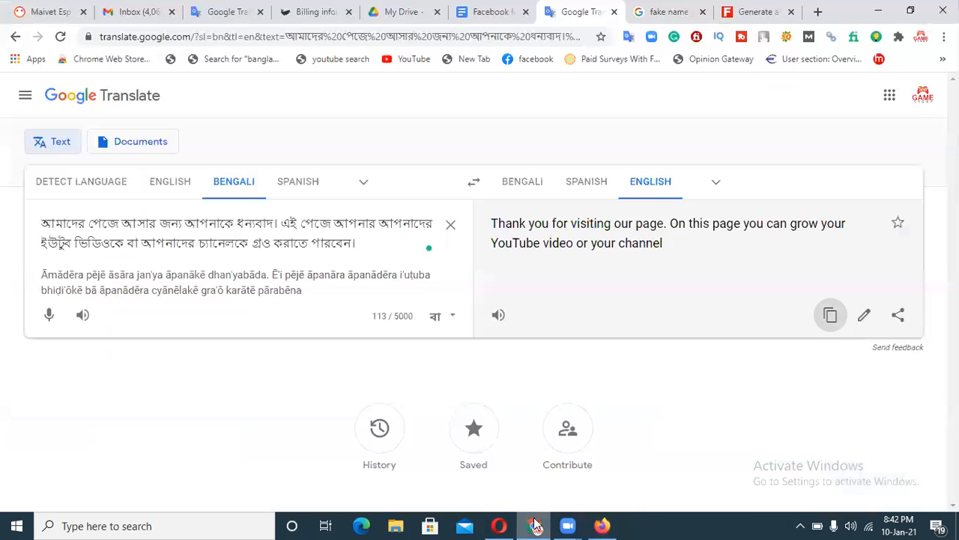
{"action": "left_click", "coordinate": [756, 11]}
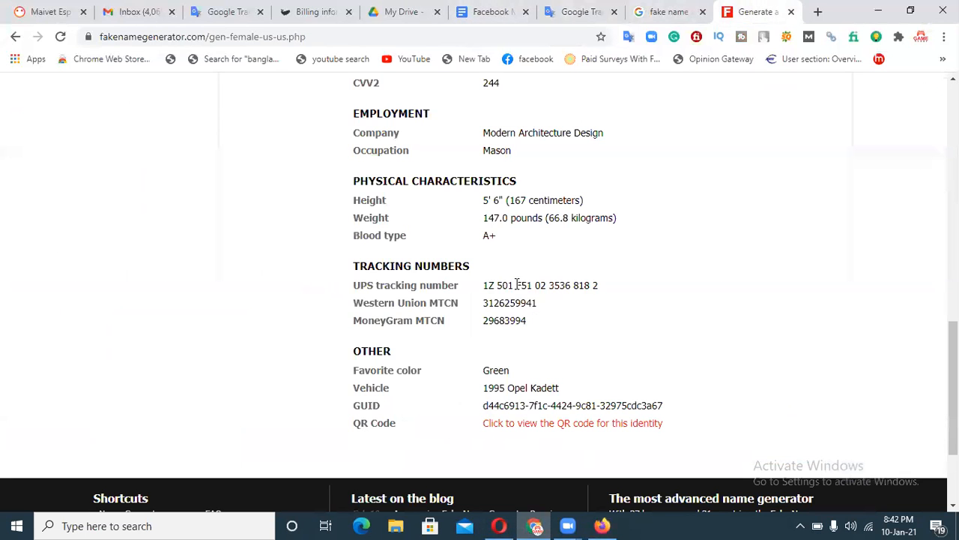
{"action": "scroll", "coordinate": [517, 285], "scroll_direction": "up", "scroll_amount": 4}
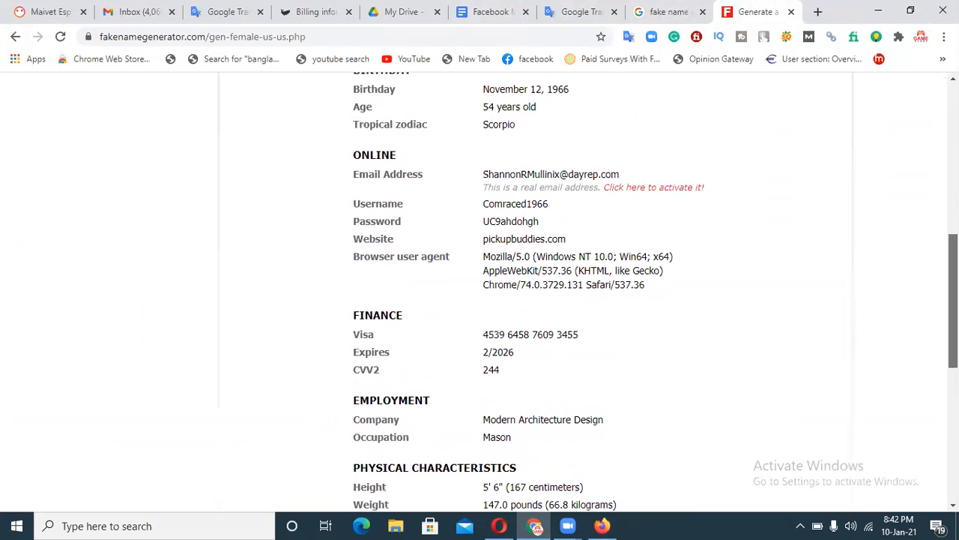
{"action": "scroll", "coordinate": [517, 285], "scroll_direction": "up", "scroll_amount": 4}
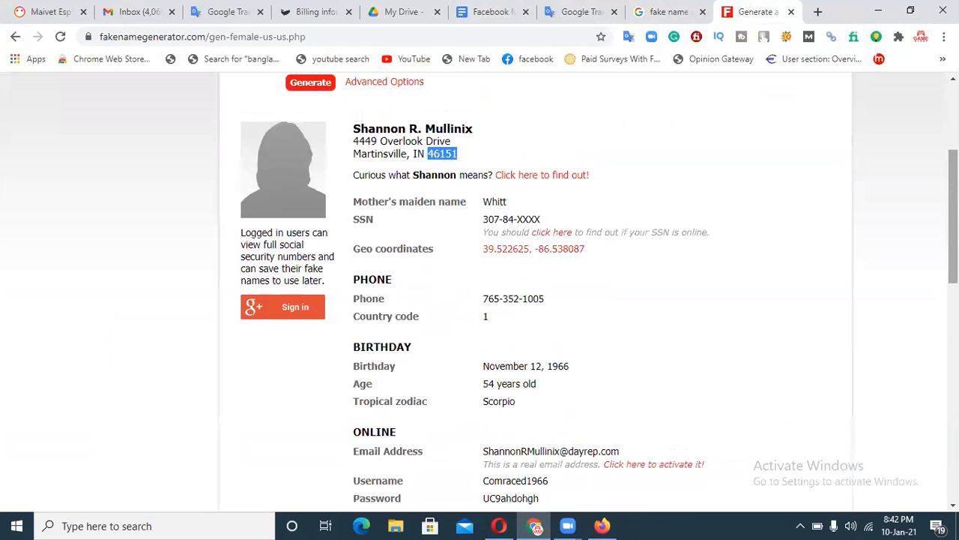
{"action": "left_click", "coordinate": [747, 324]}
{"action": "left_click_drag", "start_coordinate": [541, 300], "coordinate": [475, 303]}
{"action": "key", "text": "ctrl+c"}
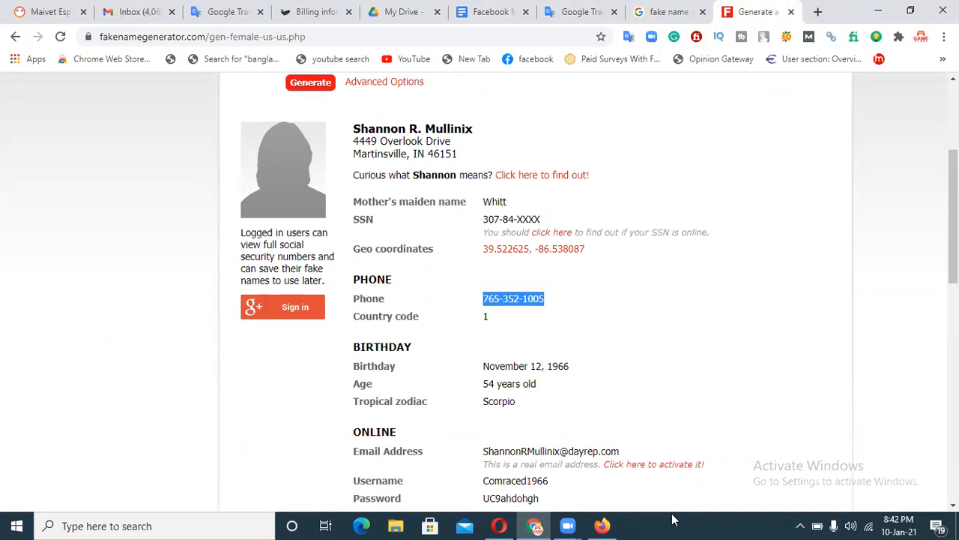
{"action": "left_click", "coordinate": [613, 525]}
{"action": "left_click", "coordinate": [531, 248]}
{"action": "key", "text": "ctrl+v"}
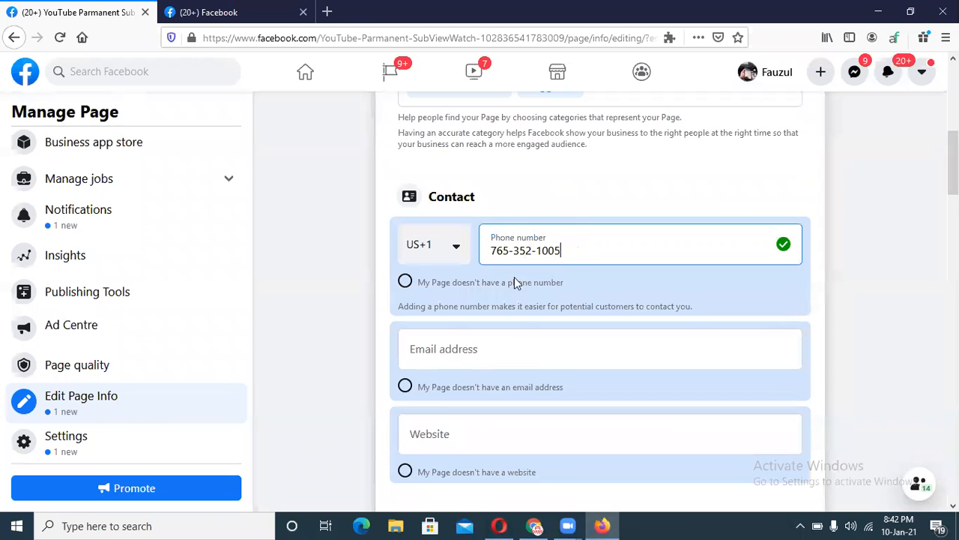
{"action": "left_click", "coordinate": [445, 359]}
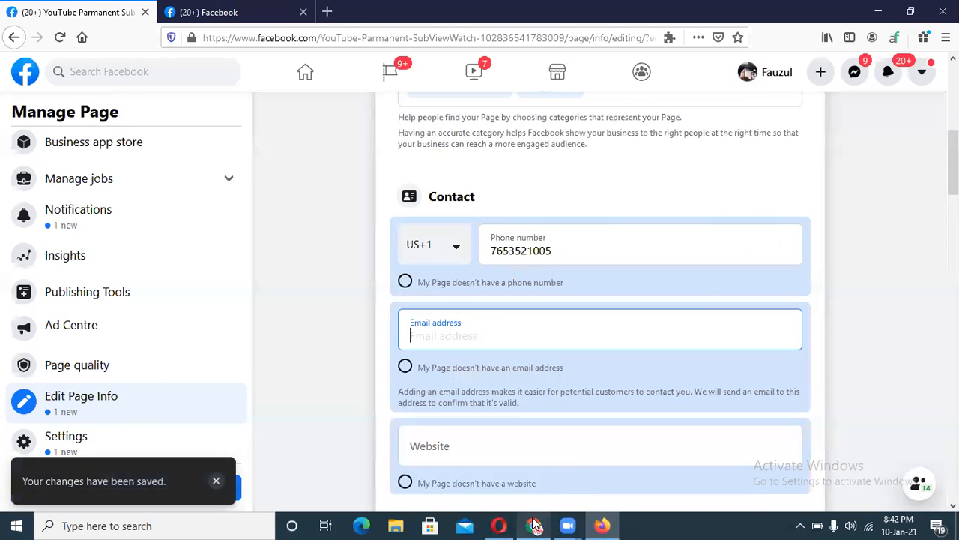
Paste the generated identity's email into Email address and dismiss the resulting error message.
{"action": "left_click", "coordinate": [534, 524]}
{"action": "left_click", "coordinate": [597, 330]}
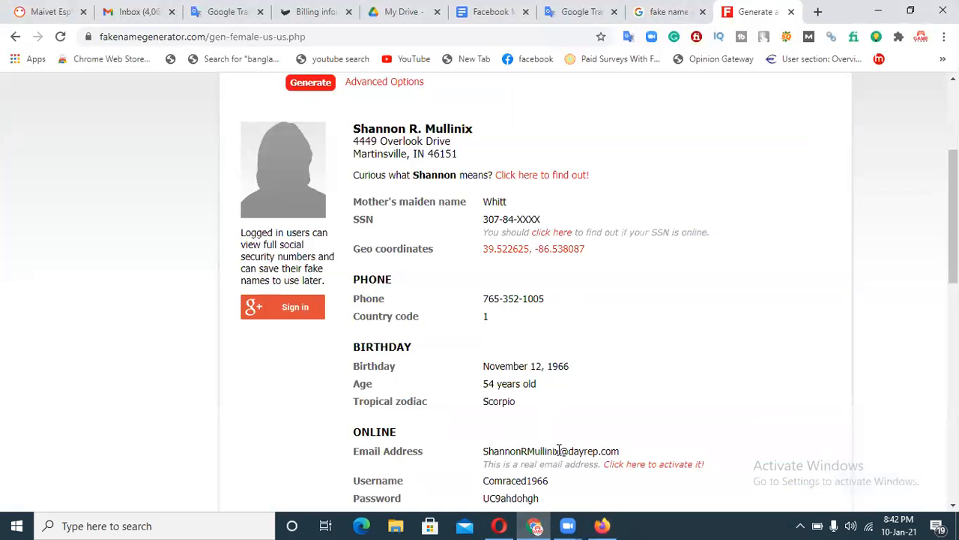
{"action": "left_click_drag", "start_coordinate": [620, 452], "coordinate": [483, 447]}
{"action": "key", "text": "ctrl+c"}
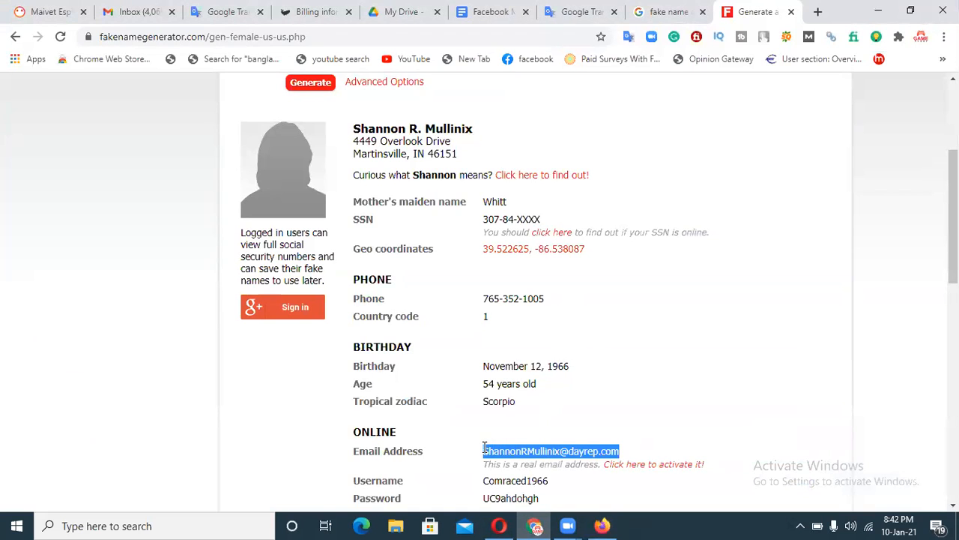
{"action": "left_click", "coordinate": [602, 525]}
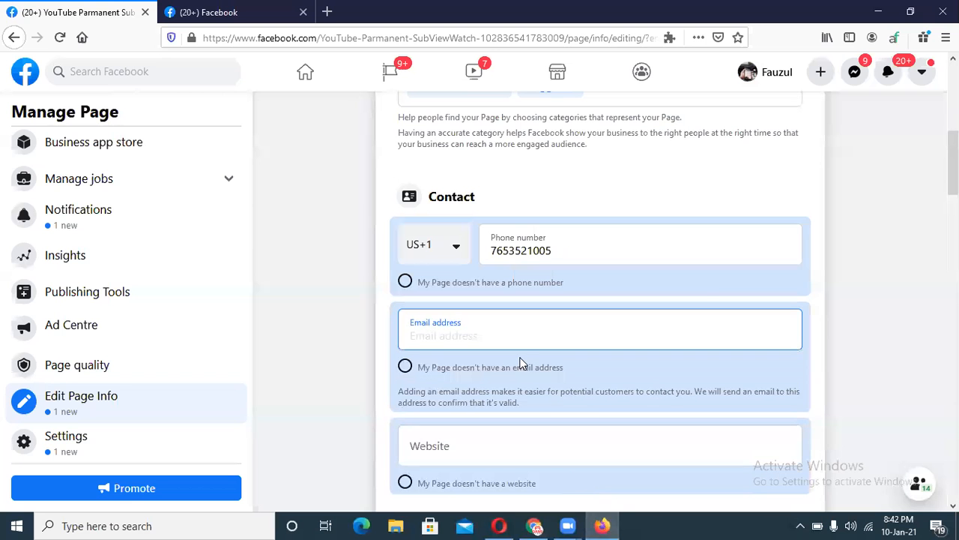
{"action": "key", "text": "ctrl+v"}
{"action": "left_click", "coordinate": [482, 456]}
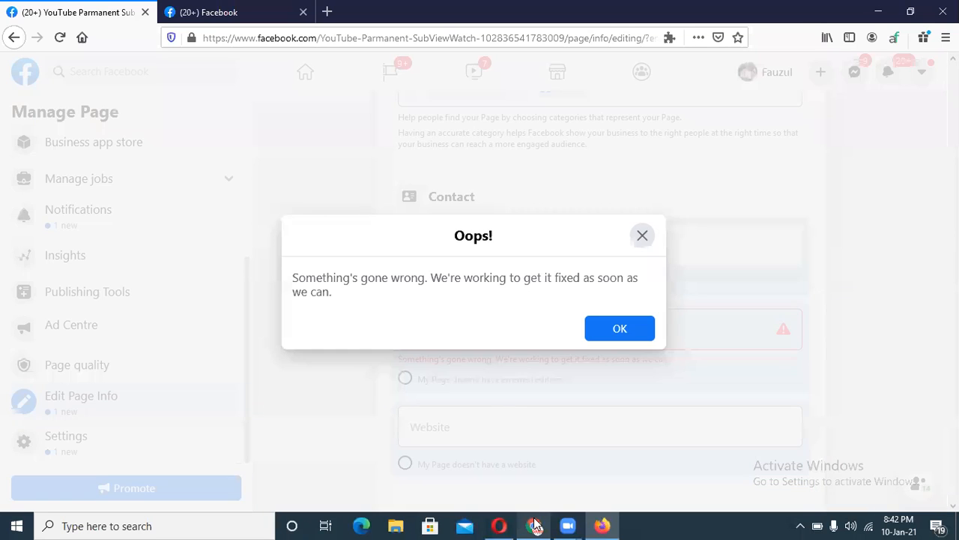
{"action": "left_click", "coordinate": [534, 525]}
{"action": "left_click", "coordinate": [601, 525]}
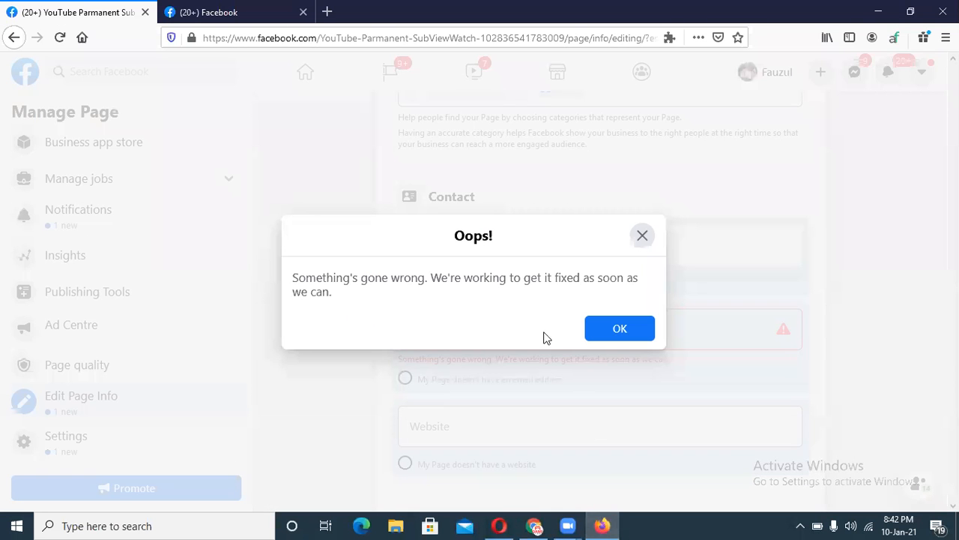
{"action": "left_click", "coordinate": [615, 330]}
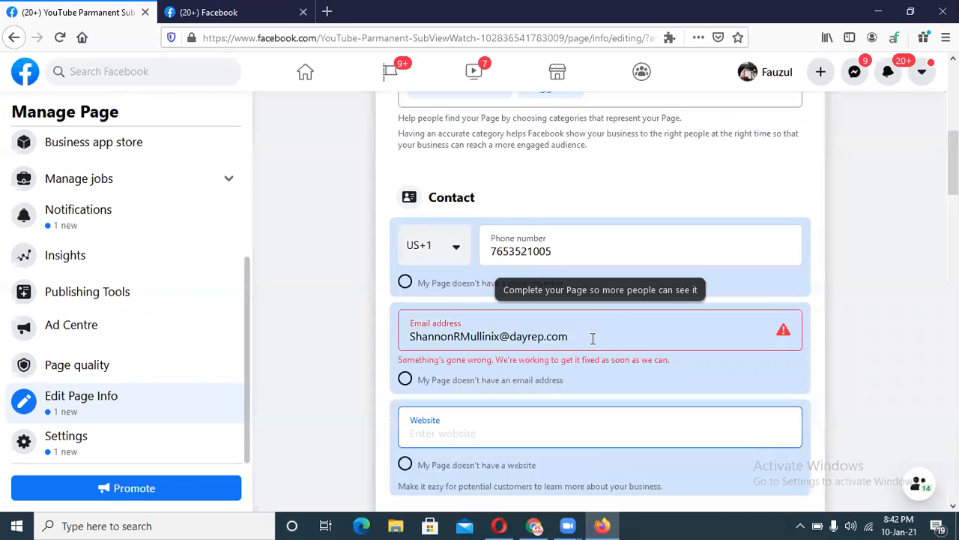
Replace the rejected email with your own Gmail address.
{"action": "left_click", "coordinate": [591, 336]}
{"action": "left_click_drag", "start_coordinate": [591, 336], "coordinate": [398, 336]}
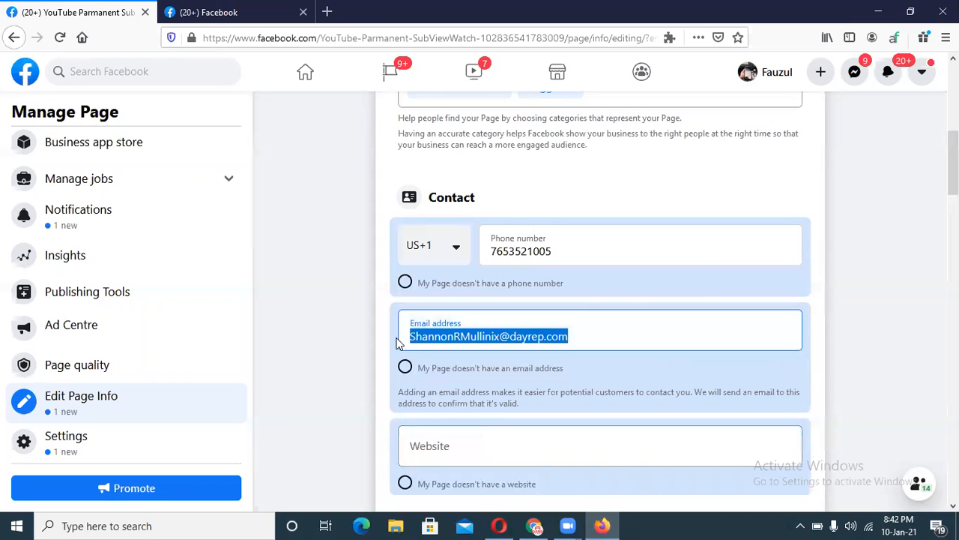
{"action": "key", "text": "BackSpace"}
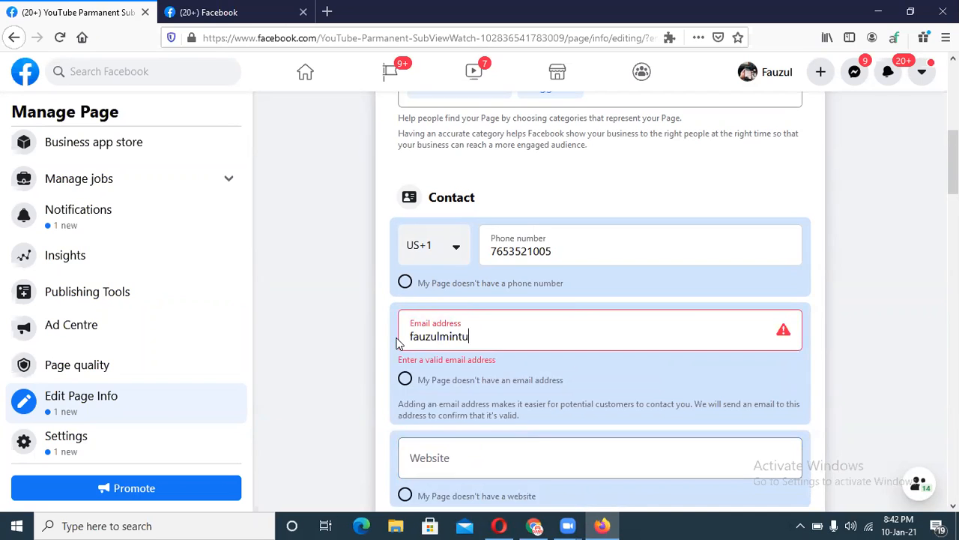
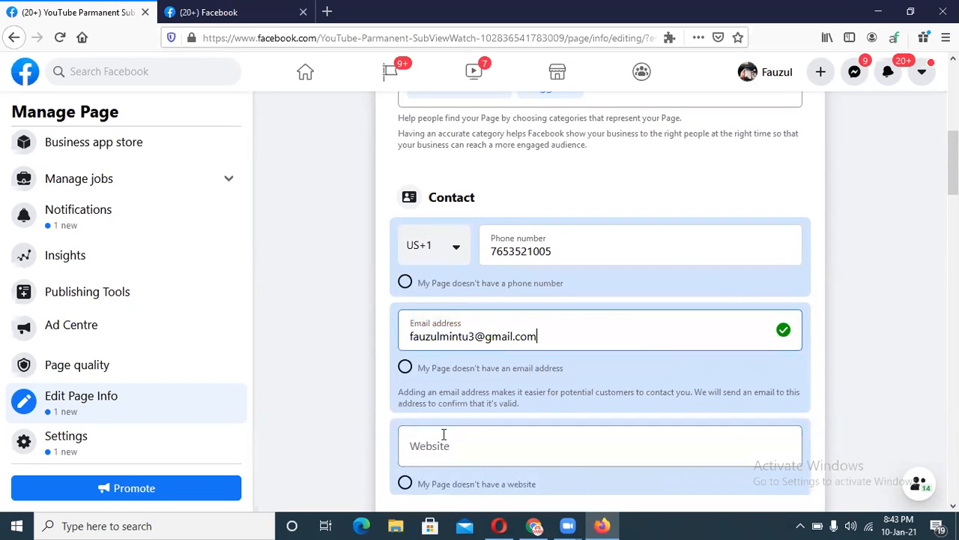
{"action": "left_click", "coordinate": [441, 438]}
Copy pickupbuddies.com from the generated identity into the Page's Website field.
{"action": "left_click", "coordinate": [535, 525]}
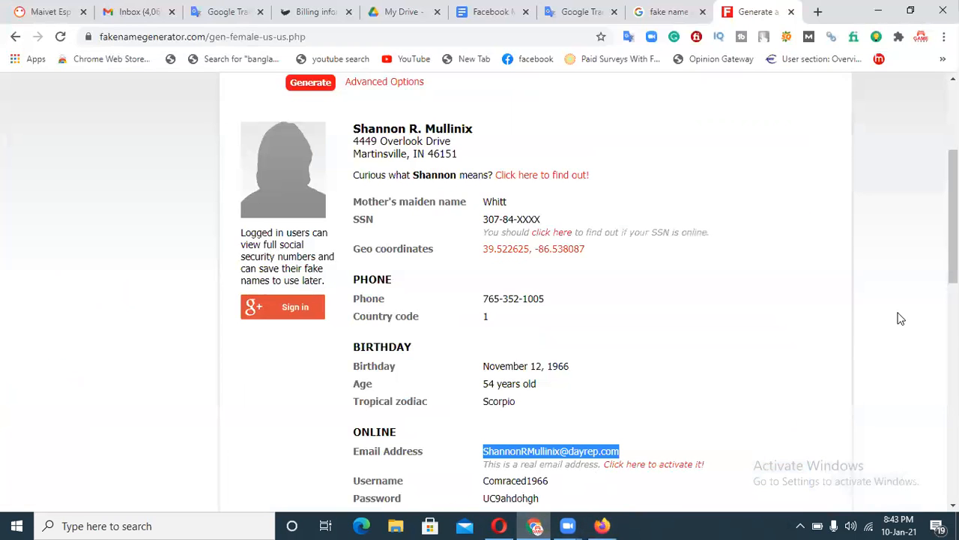
{"action": "left_click_drag", "start_coordinate": [953, 217], "coordinate": [953, 315]}
{"action": "left_click_drag", "start_coordinate": [567, 195], "coordinate": [483, 195]}
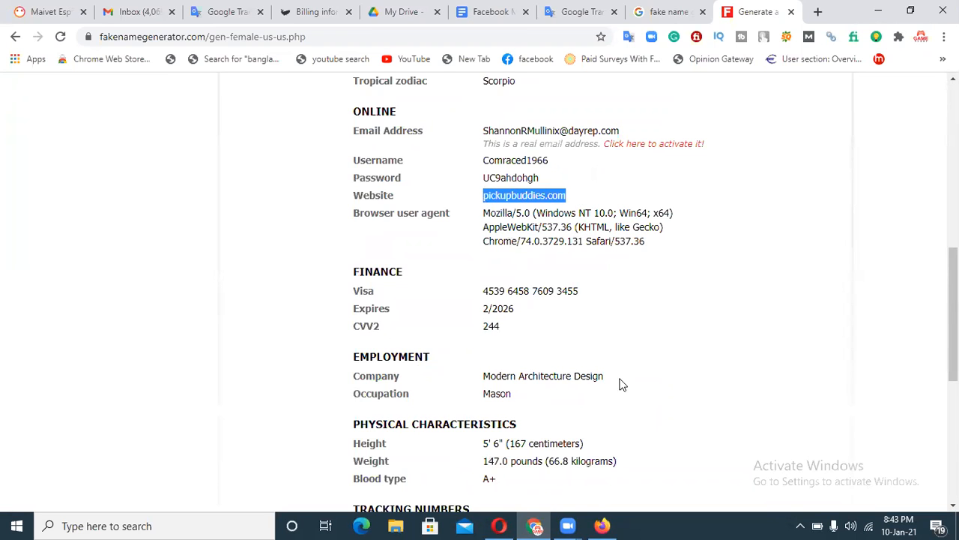
{"action": "left_click", "coordinate": [602, 526]}
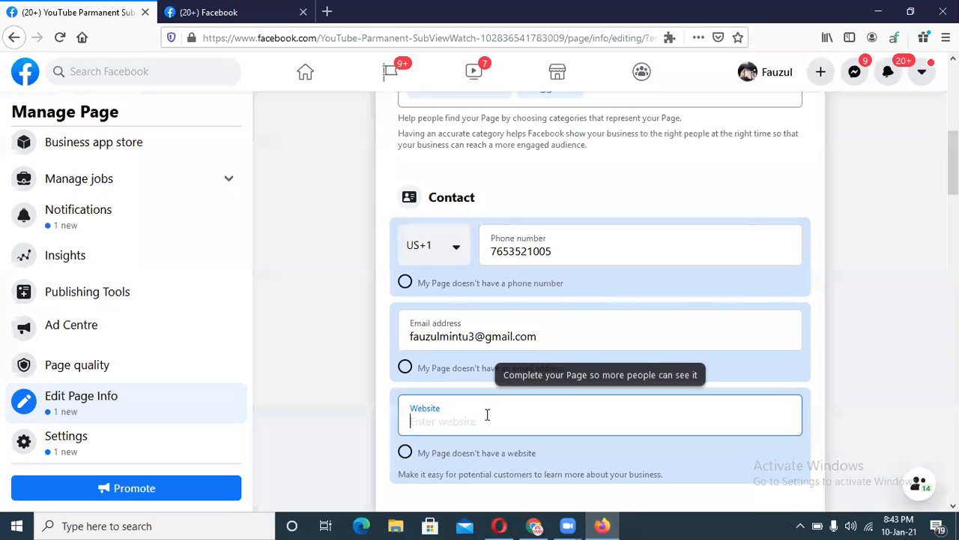
{"action": "type", "text": "pickupbuddies.com"}
{"action": "left_click_drag", "start_coordinate": [953, 150], "coordinate": [953, 189]}
{"action": "left_click", "coordinate": [488, 330]}
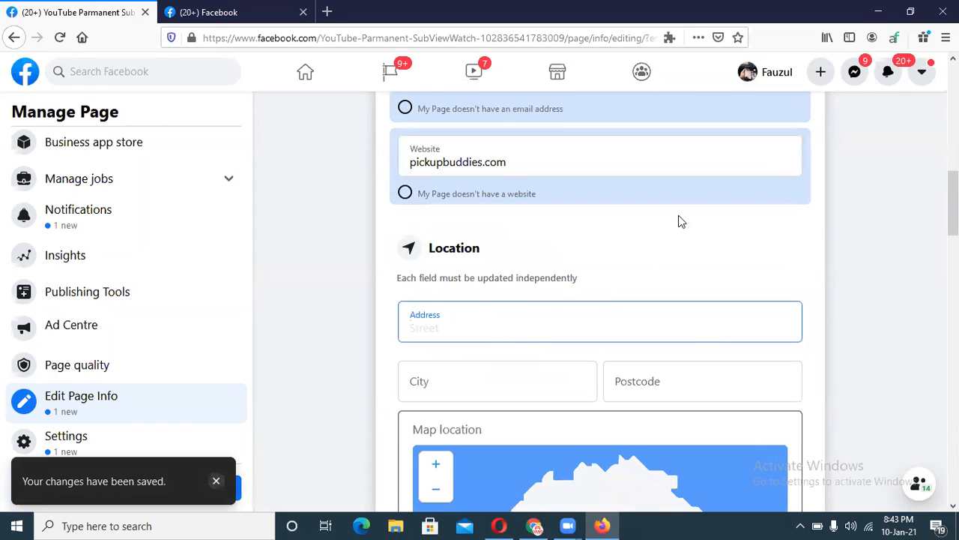
Set the Page's city to Martinsville, NJ, US using the copied city line.
{"action": "left_click", "coordinate": [541, 525]}
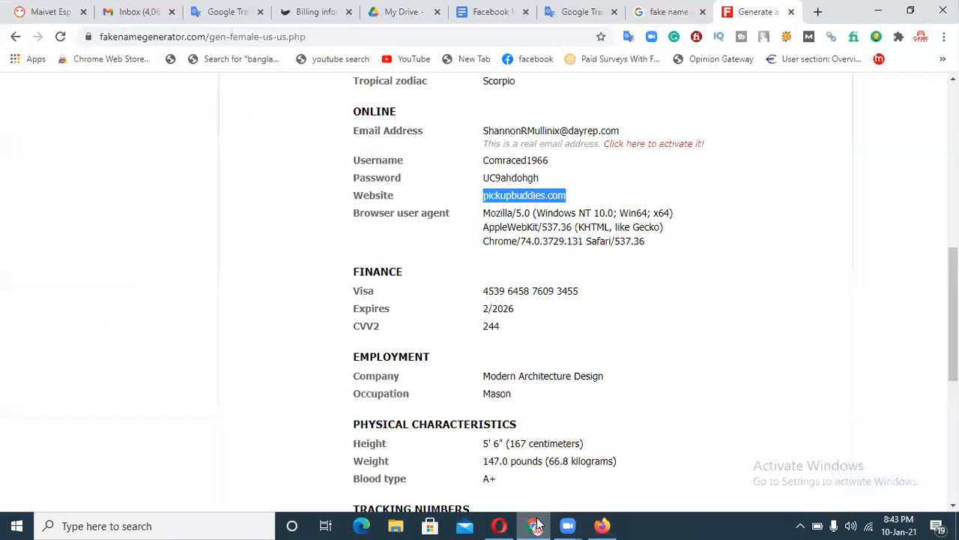
{"action": "left_click", "coordinate": [644, 252]}
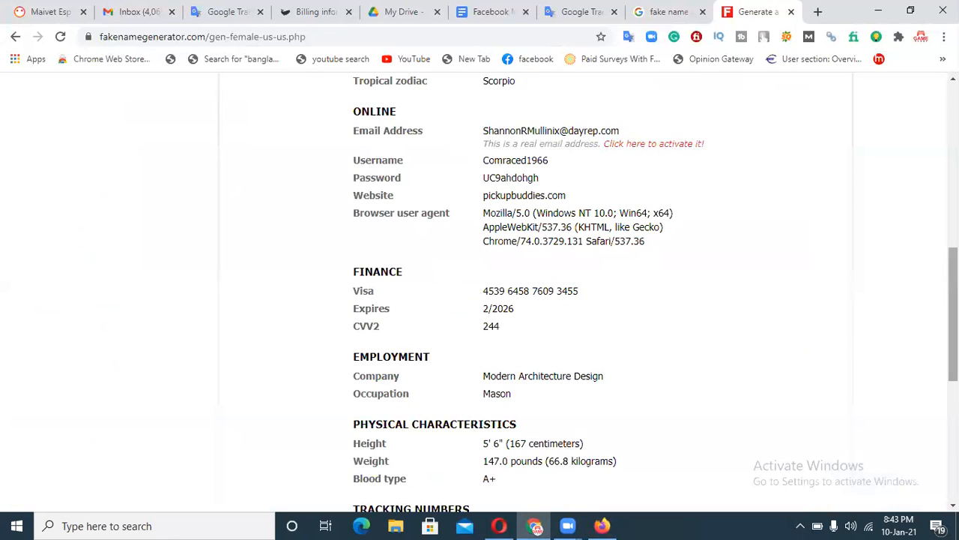
{"action": "scroll", "coordinate": [599, 295], "scroll_direction": "up", "scroll_amount": 5}
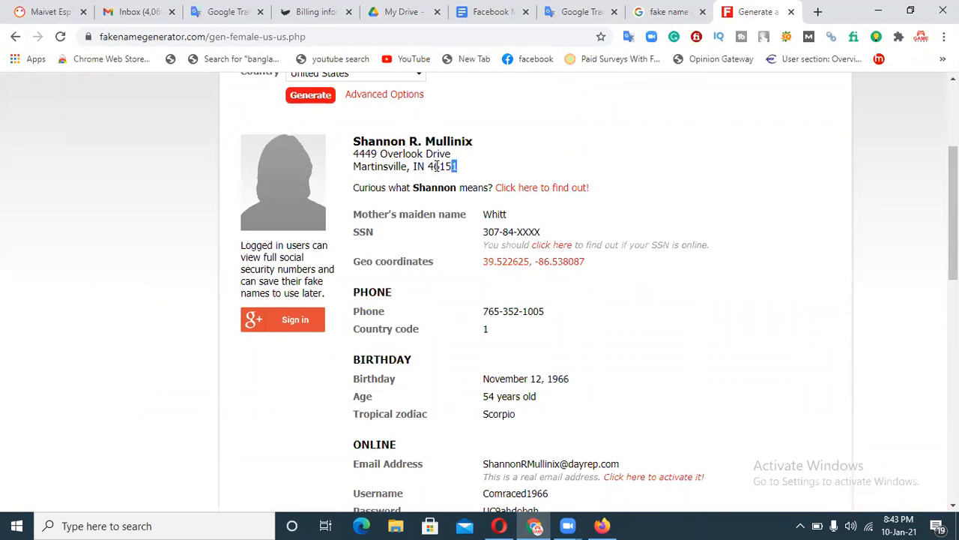
{"action": "left_click_drag", "start_coordinate": [438, 165], "coordinate": [344, 171]}
{"action": "key", "text": "ctrl+c"}
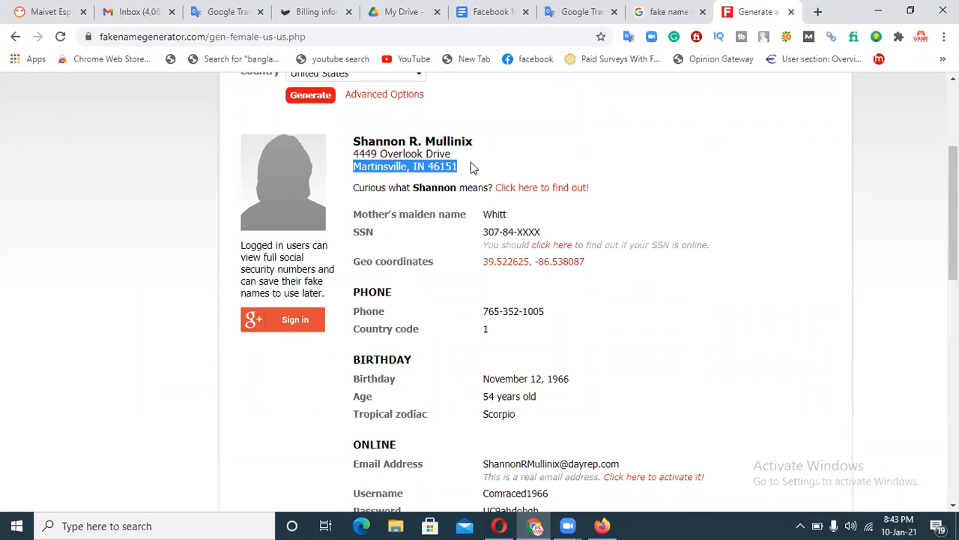
{"action": "left_click", "coordinate": [601, 526]}
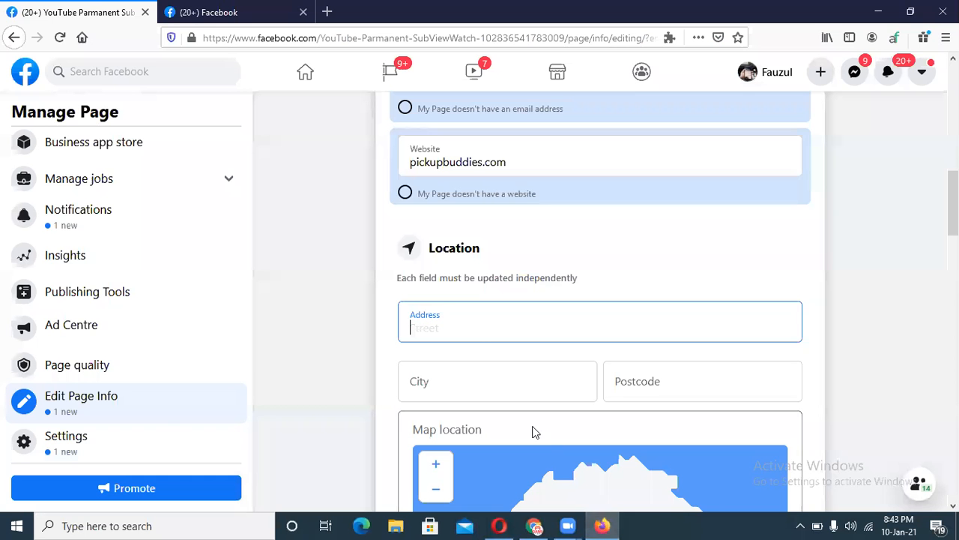
{"action": "key", "text": "ctrl+v"}
{"action": "left_click", "coordinate": [472, 383]}
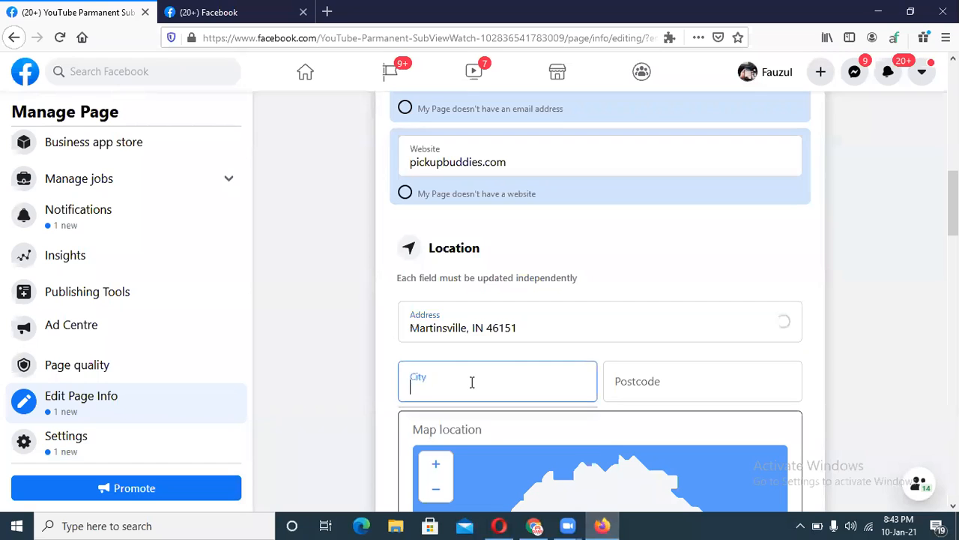
{"action": "left_click", "coordinate": [466, 328]}
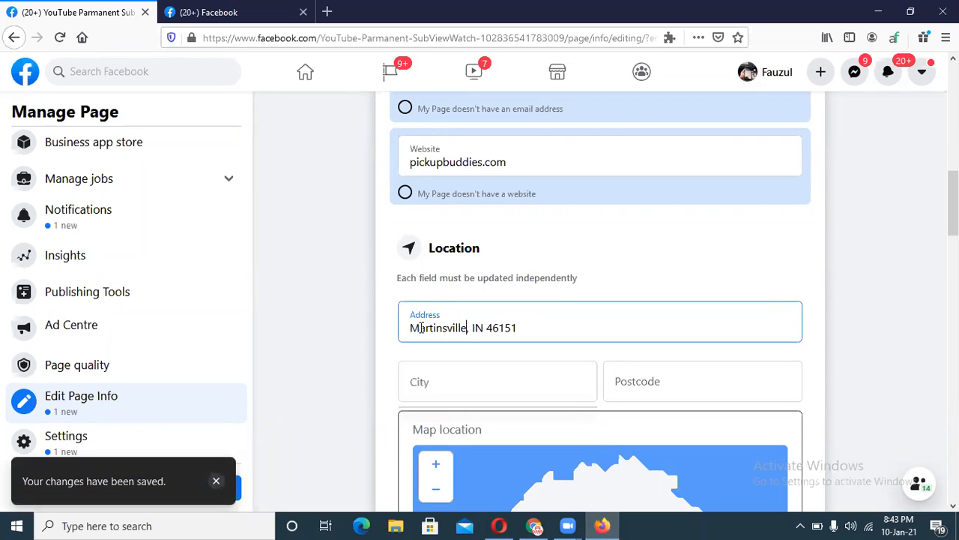
{"action": "key", "text": "BackSpace"}
{"action": "left_click_drag", "start_coordinate": [465, 327], "coordinate": [408, 328]}
{"action": "key", "text": "ctrl+c"}
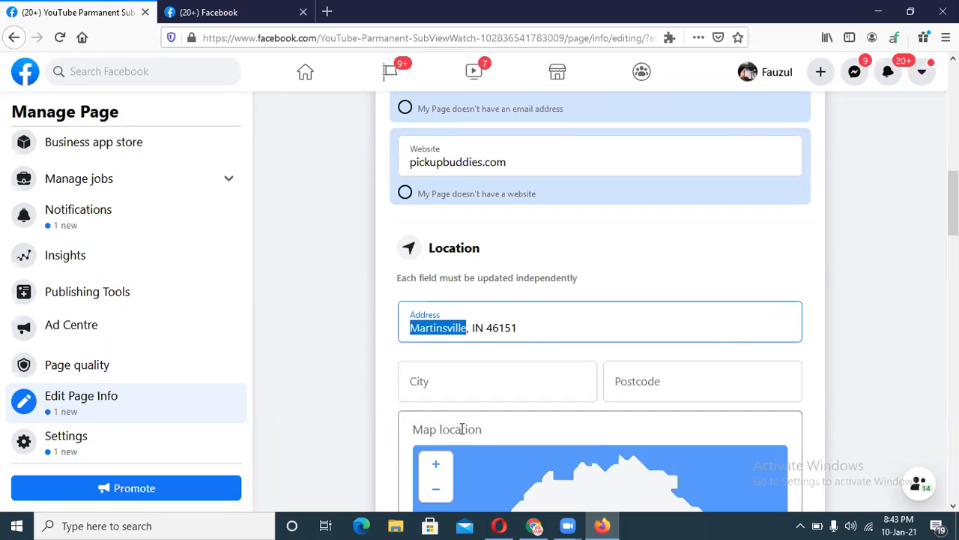
{"action": "left_click", "coordinate": [458, 387]}
{"action": "key", "text": "ctrl+v"}
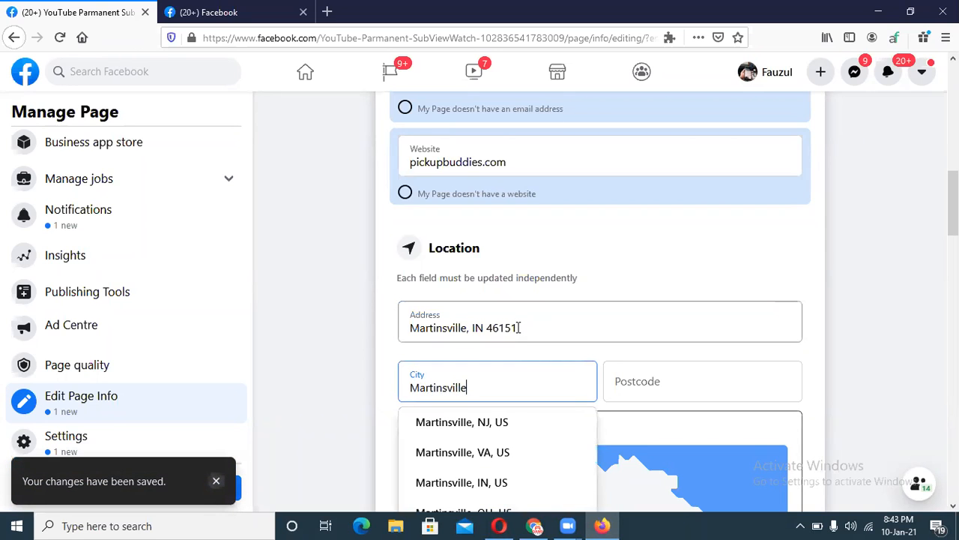
{"action": "left_click", "coordinate": [512, 423]}
Move the postcode from the Address field into Postcode, then go to Page settings.
{"action": "left_click", "coordinate": [517, 328]}
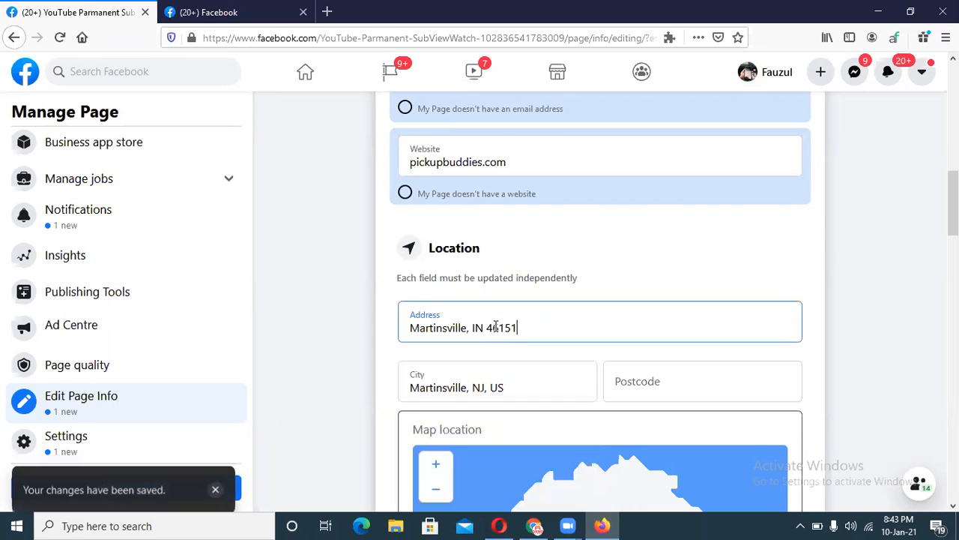
{"action": "left_click_drag", "start_coordinate": [523, 327], "coordinate": [490, 329]}
{"action": "key", "text": "ctrl+c"}
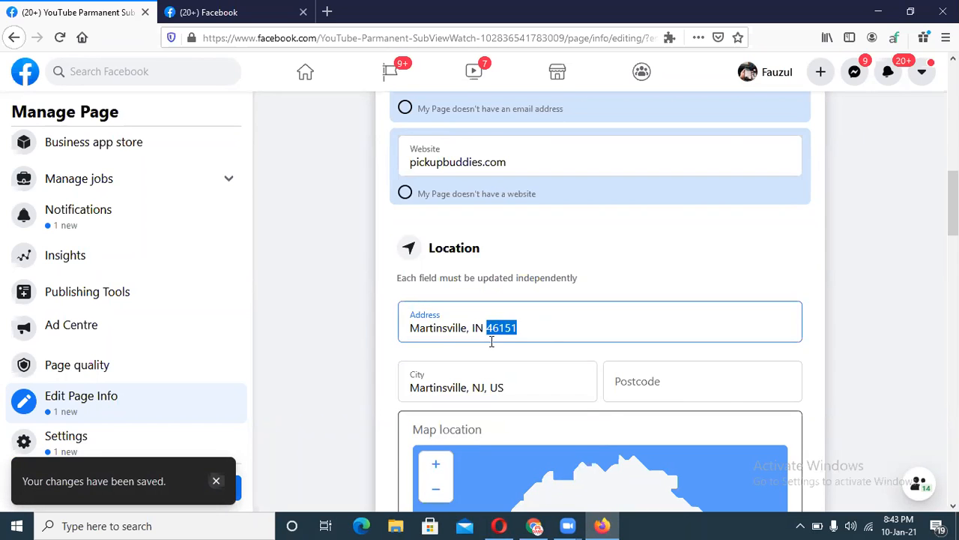
{"action": "left_click", "coordinate": [642, 382]}
{"action": "key", "text": "ctrl+v"}
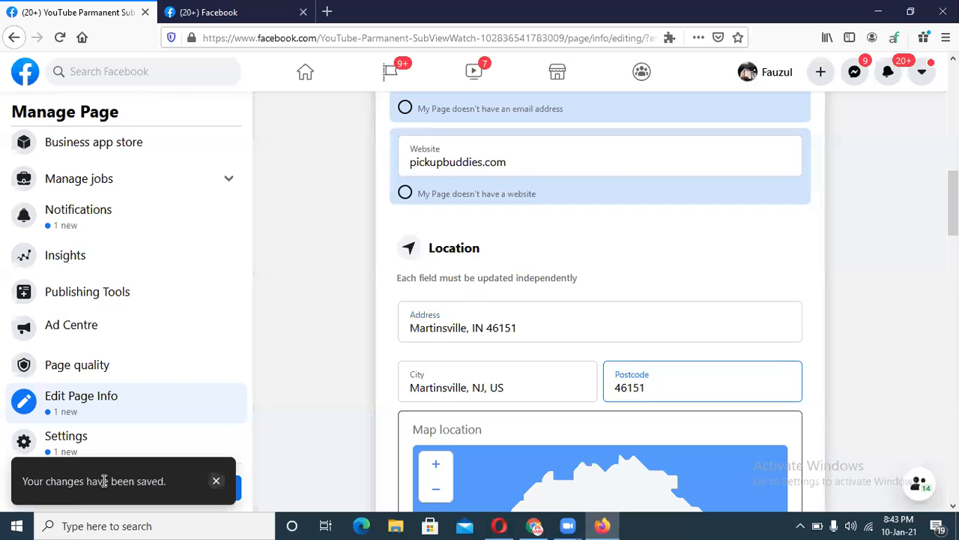
{"action": "scroll", "coordinate": [599, 300], "scroll_direction": "down", "scroll_amount": 15}
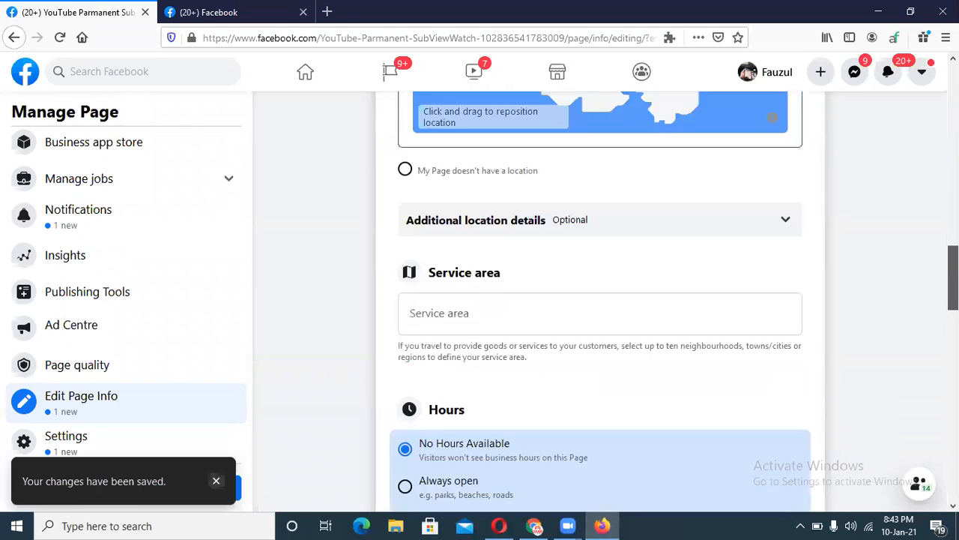
{"action": "scroll", "coordinate": [599, 300], "scroll_direction": "down", "scroll_amount": 5}
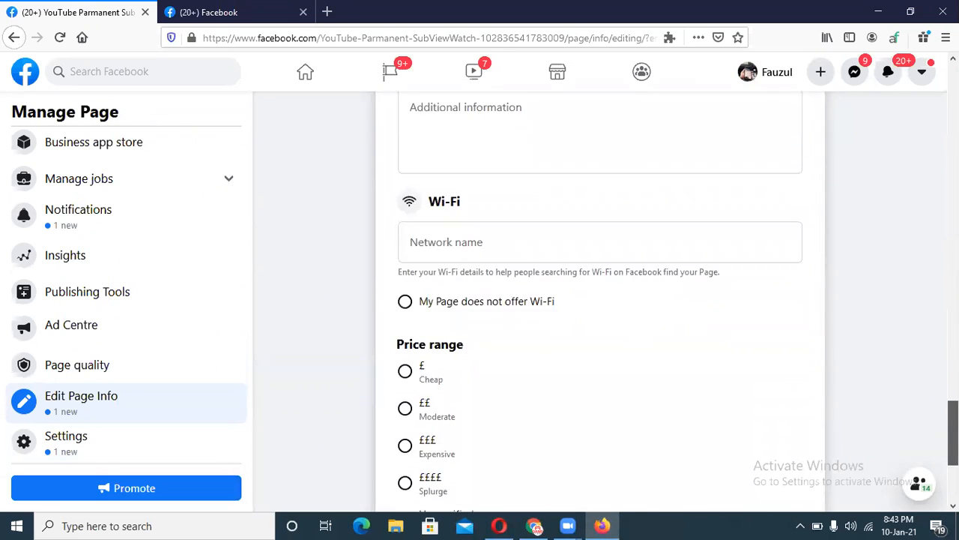
{"action": "left_click", "coordinate": [76, 443]}
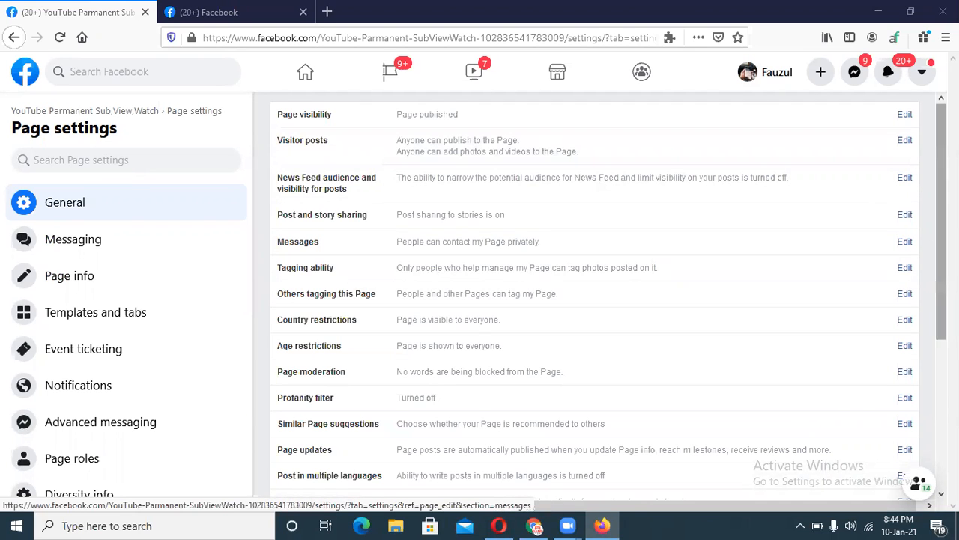
{"action": "scroll", "coordinate": [854, 276], "scroll_direction": "down", "scroll_amount": 3}
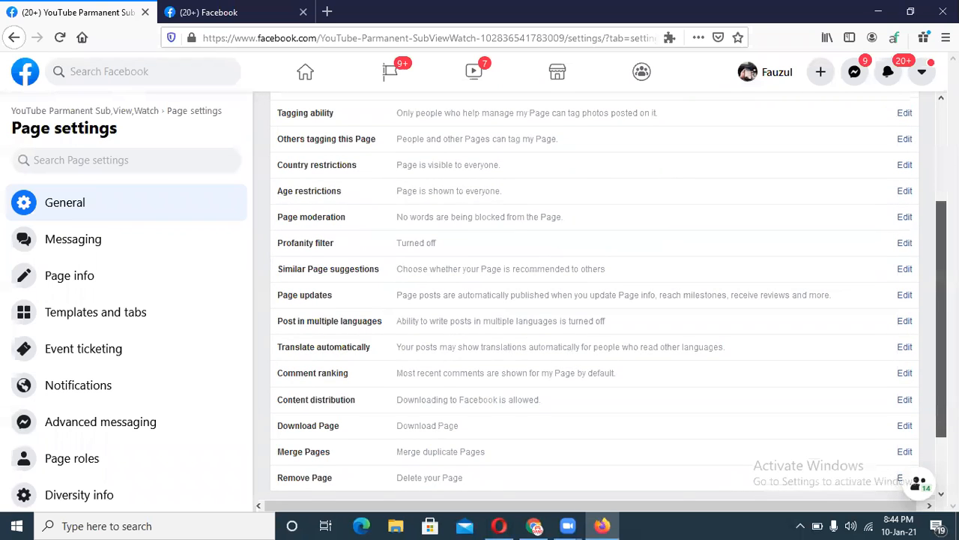
{"action": "scroll", "coordinate": [936, 325], "scroll_direction": "down", "scroll_amount": 2}
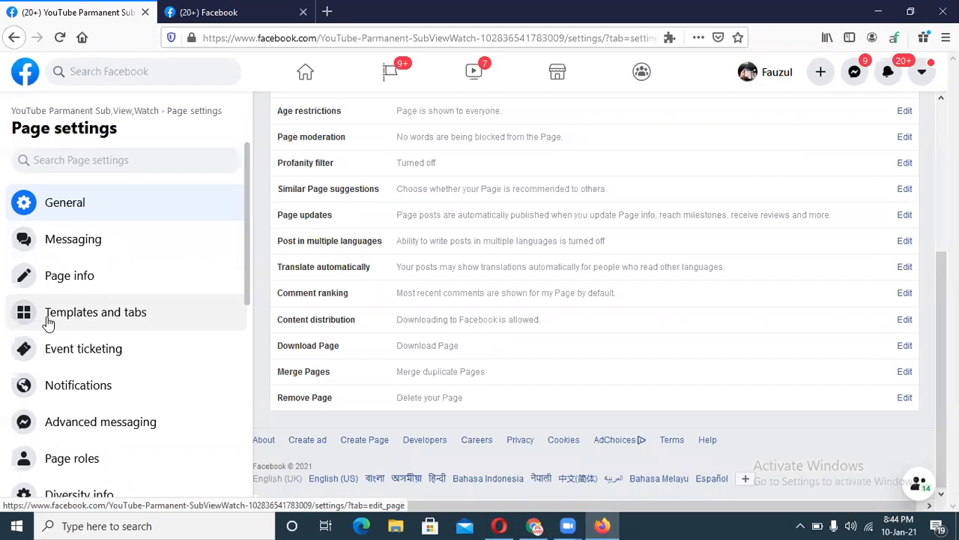
In Templates and tabs, browse the available templates and view the Business template's details.
{"action": "left_click", "coordinate": [106, 318]}
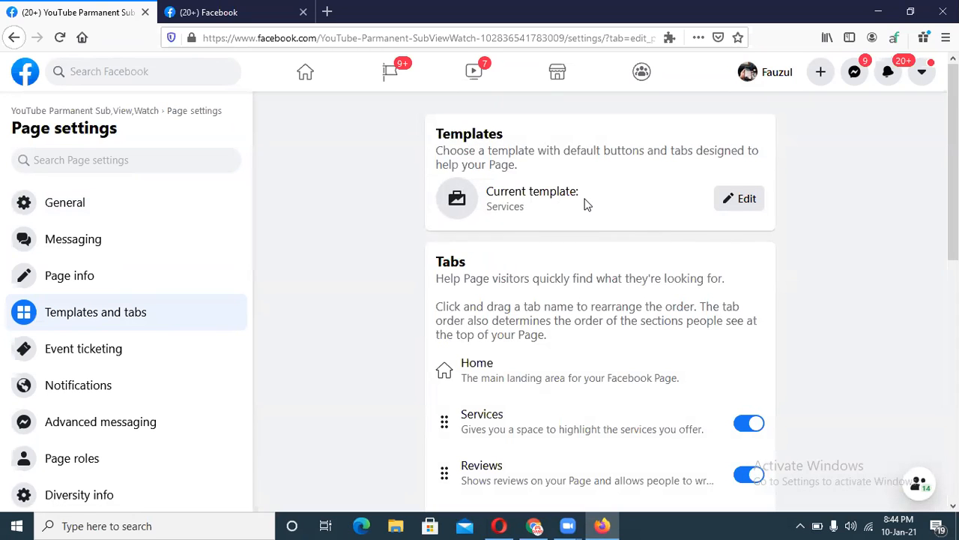
{"action": "left_click", "coordinate": [747, 204]}
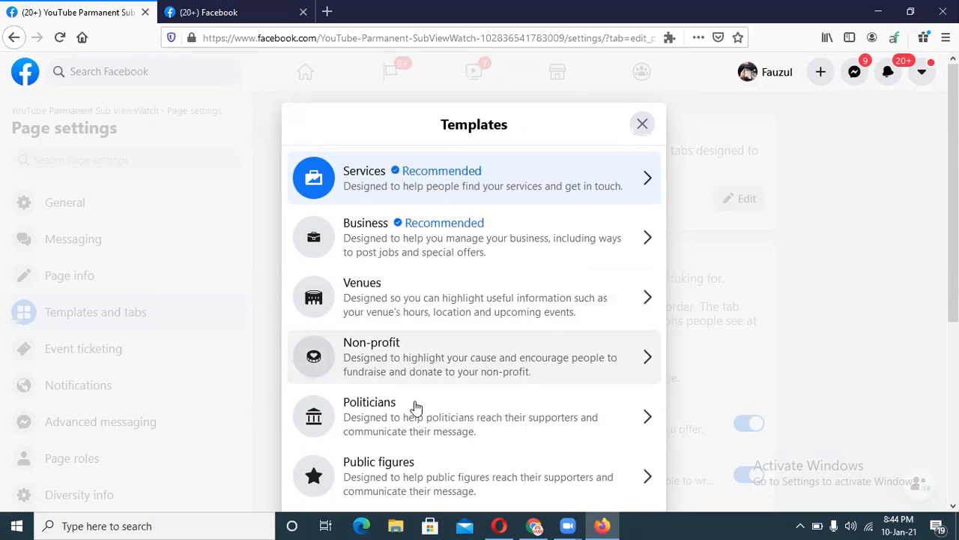
{"action": "scroll", "coordinate": [458, 382], "scroll_direction": "down", "scroll_amount": 2}
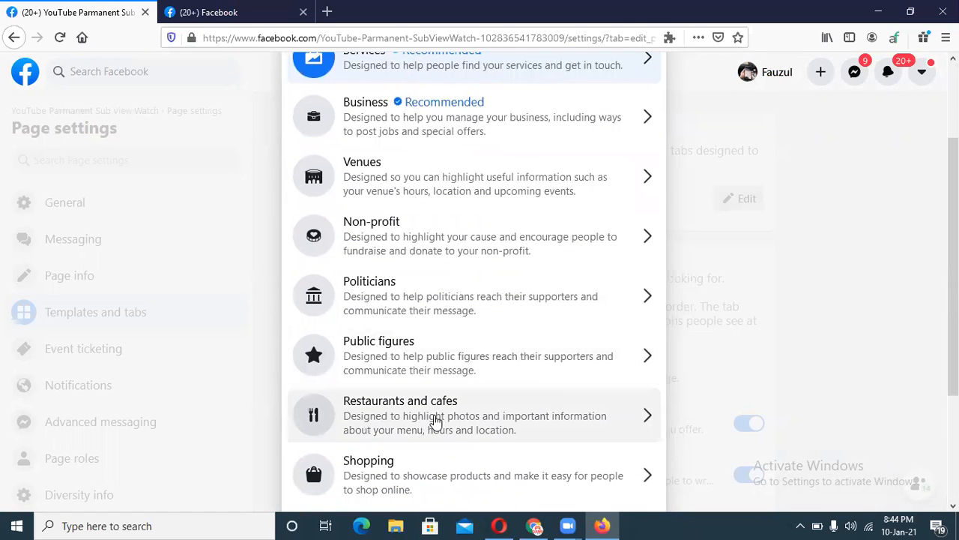
{"action": "scroll", "coordinate": [442, 424], "scroll_direction": "down", "scroll_amount": 2}
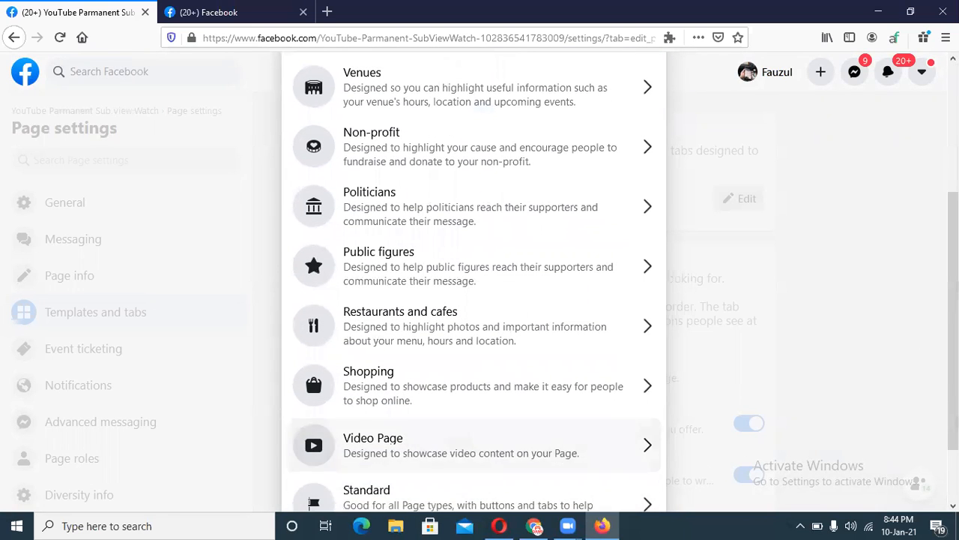
{"action": "scroll", "coordinate": [464, 472], "scroll_direction": "down", "scroll_amount": 2}
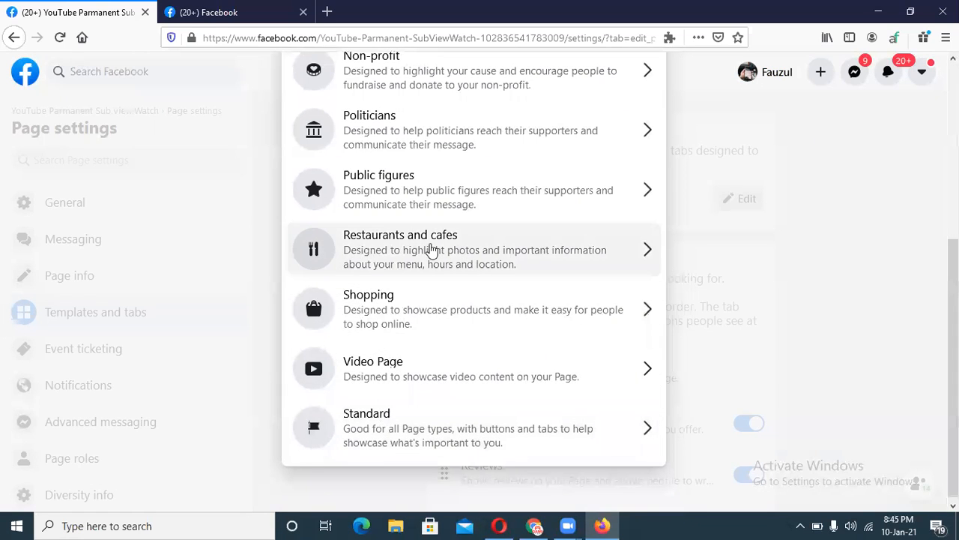
{"action": "scroll", "coordinate": [682, 277], "scroll_direction": "up", "scroll_amount": 2}
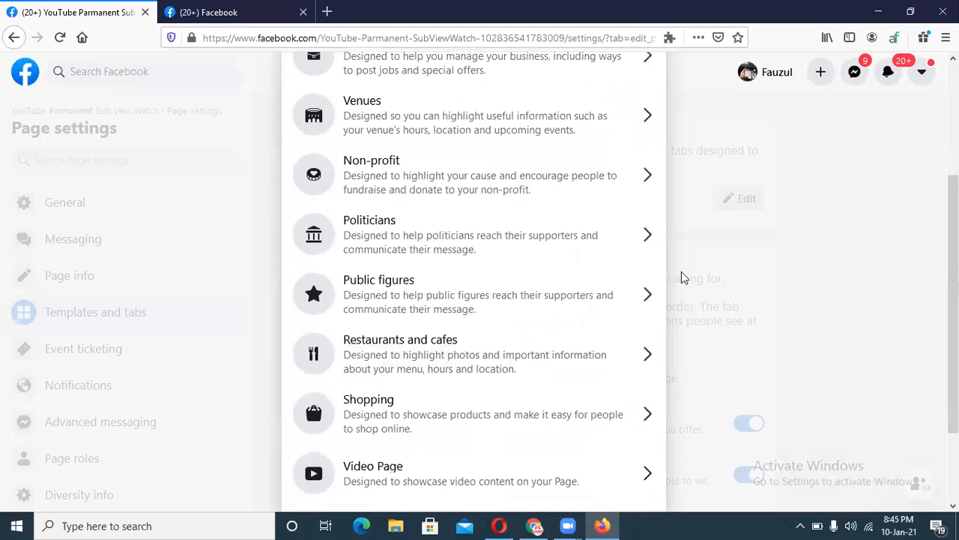
{"action": "scroll", "coordinate": [522, 176], "scroll_direction": "up", "scroll_amount": 3}
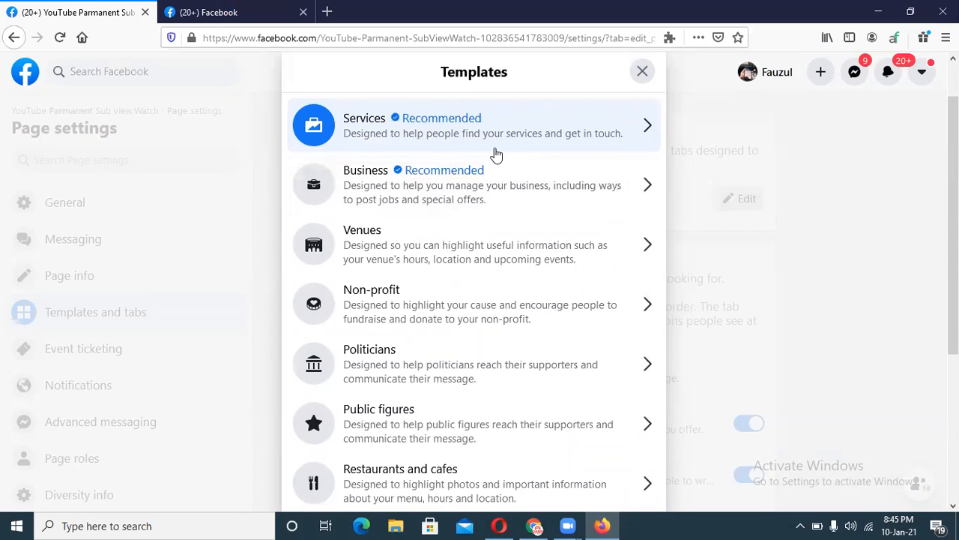
{"action": "left_click", "coordinate": [409, 193]}
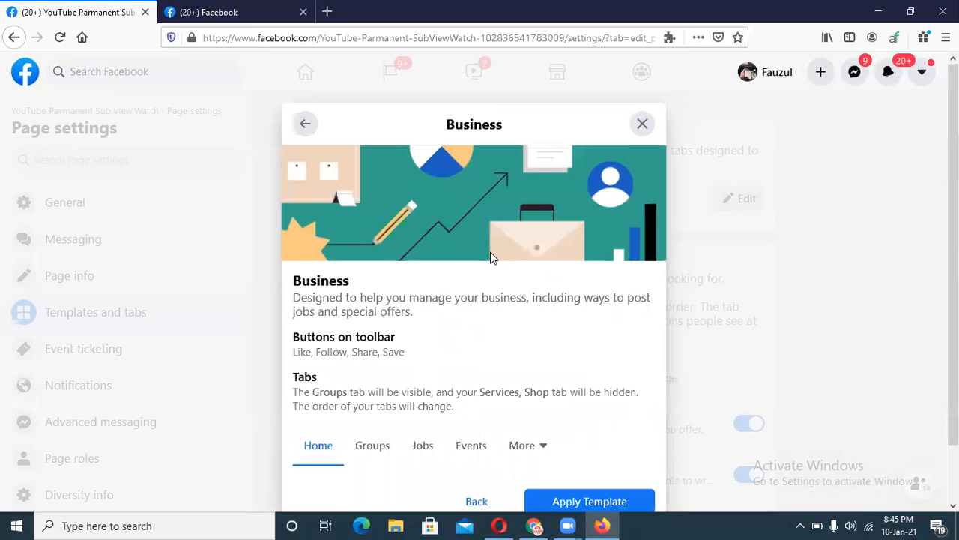
Back out of the Business and Services template details and close the chooser, keeping Services.
{"action": "scroll", "coordinate": [479, 300], "scroll_direction": "down", "scroll_amount": 2}
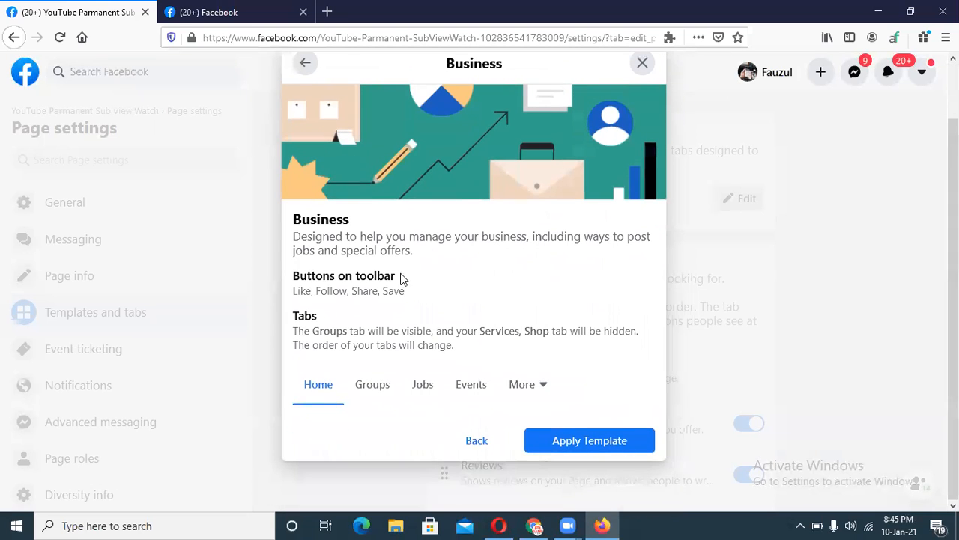
{"action": "left_click", "coordinate": [471, 443]}
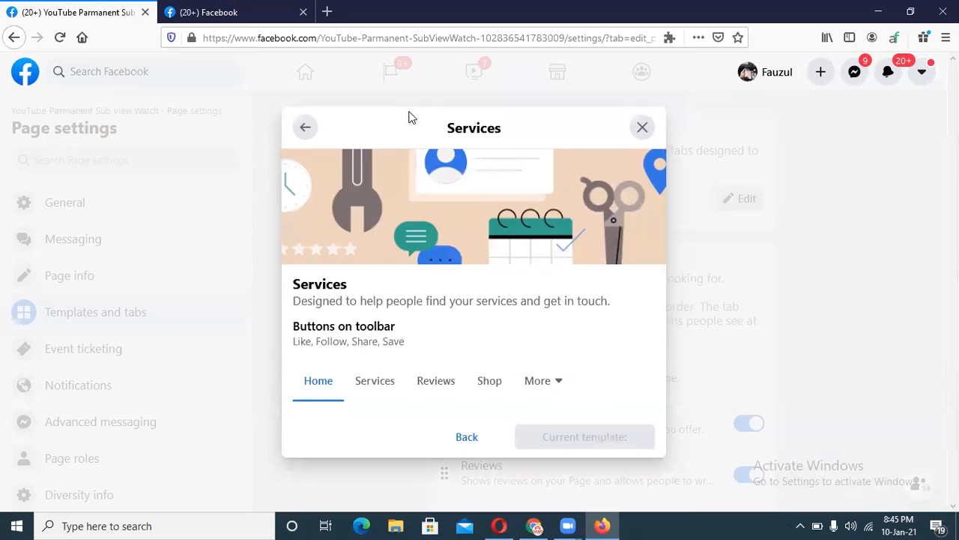
{"action": "left_click", "coordinate": [472, 439]}
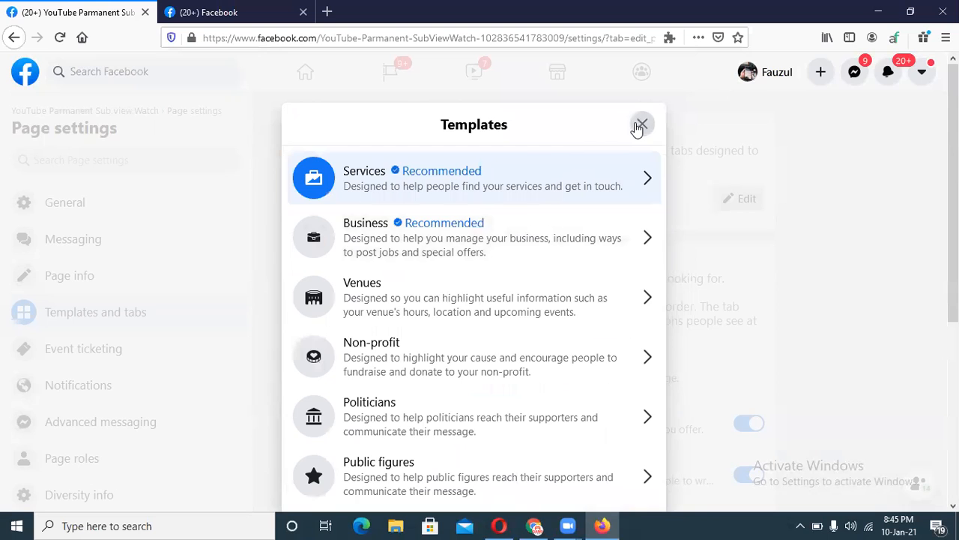
{"action": "left_click", "coordinate": [639, 124]}
{"action": "scroll", "coordinate": [542, 250], "scroll_direction": "down", "scroll_amount": 3}
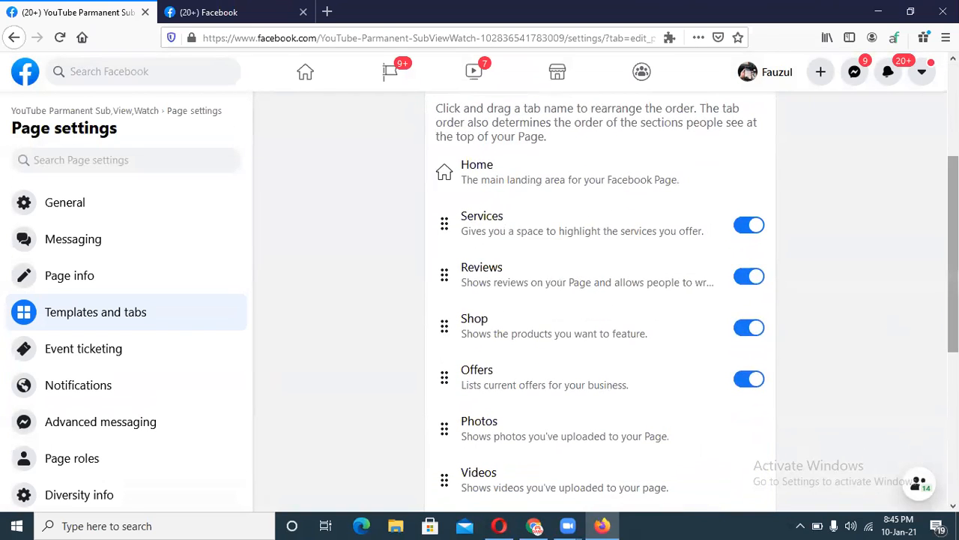
Switch on the Live and Groups toggles in the Page's Tabs list.
{"action": "scroll", "coordinate": [600, 205], "scroll_direction": "up", "scroll_amount": 3}
{"action": "scroll", "coordinate": [924, 269], "scroll_direction": "down", "scroll_amount": 3}
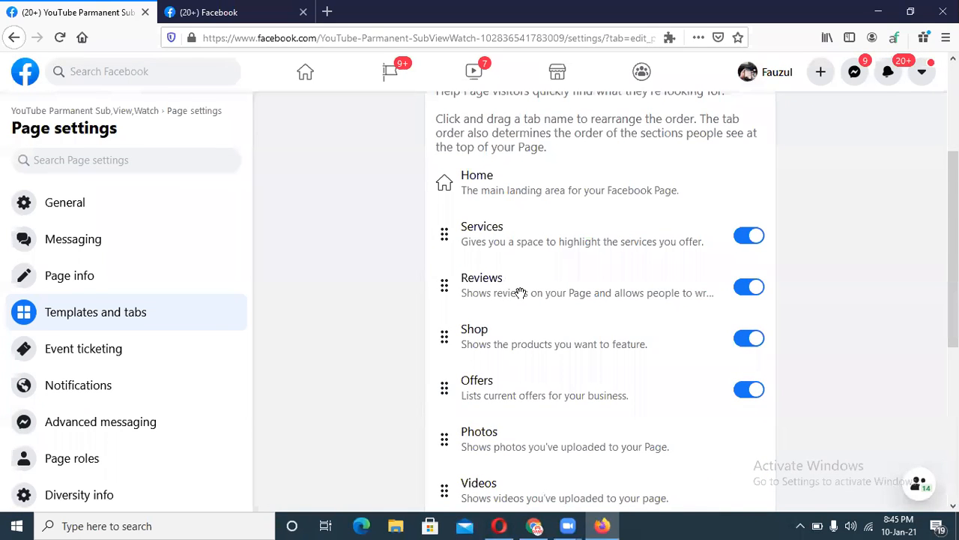
{"action": "scroll", "coordinate": [529, 410], "scroll_direction": "down", "scroll_amount": 3}
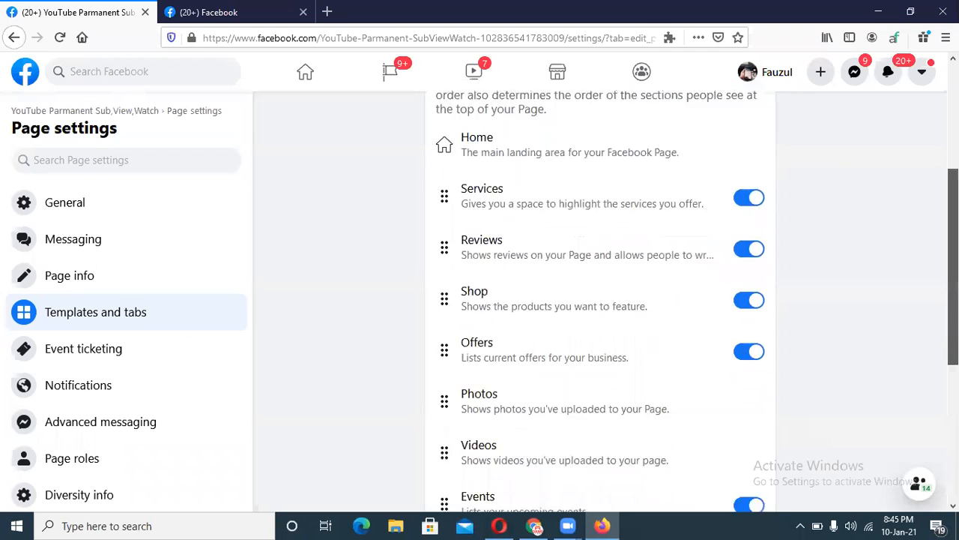
{"action": "scroll", "coordinate": [600, 300], "scroll_direction": "down", "scroll_amount": 4}
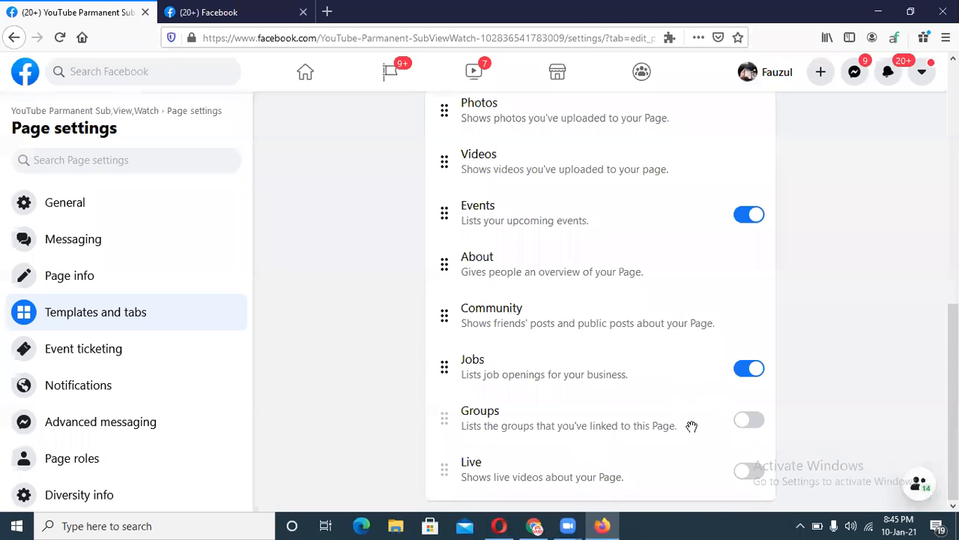
{"action": "scroll", "coordinate": [746, 482], "scroll_direction": "up", "scroll_amount": 5}
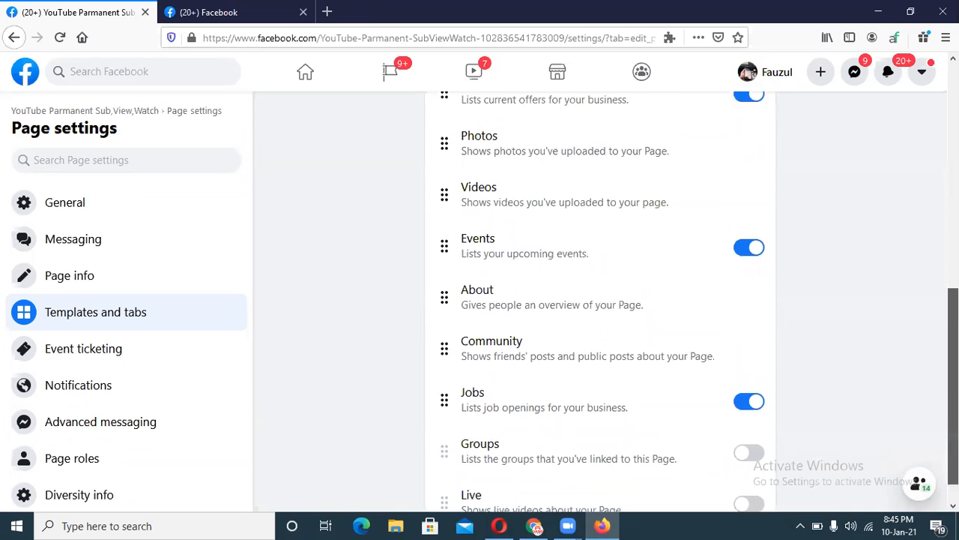
{"action": "scroll", "coordinate": [600, 300], "scroll_direction": "up", "scroll_amount": 3}
{"action": "scroll", "coordinate": [600, 300], "scroll_direction": "down", "scroll_amount": 7}
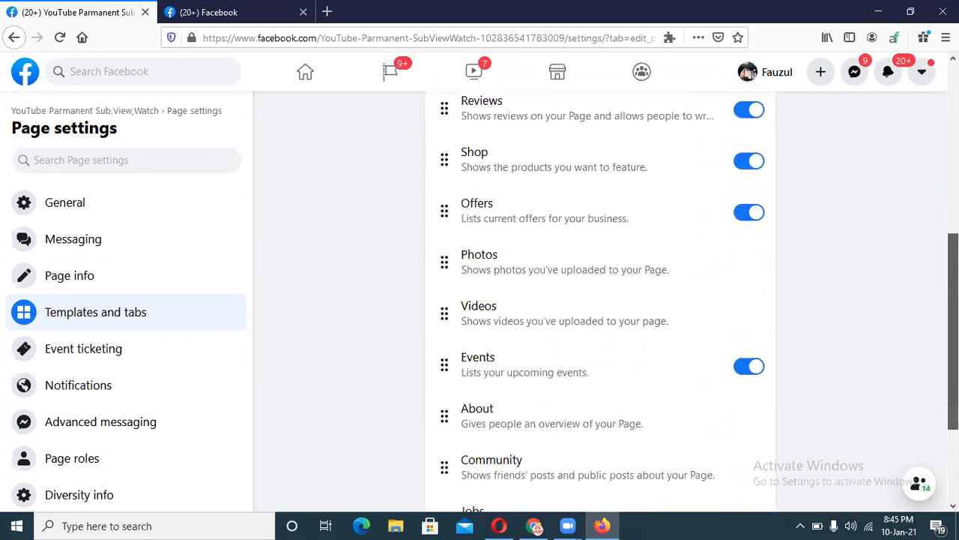
{"action": "left_click", "coordinate": [749, 471]}
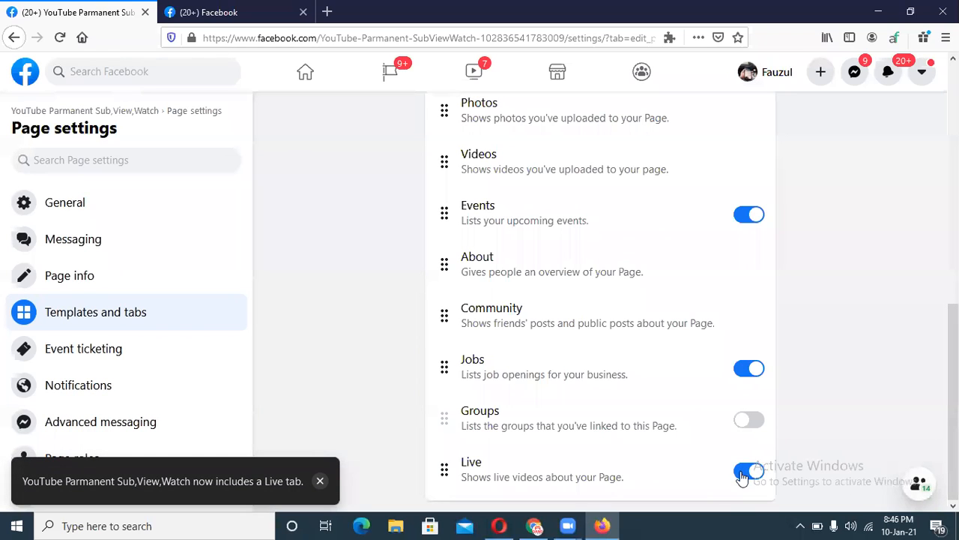
{"action": "left_click_drag", "start_coordinate": [954, 360], "coordinate": [953, 178]}
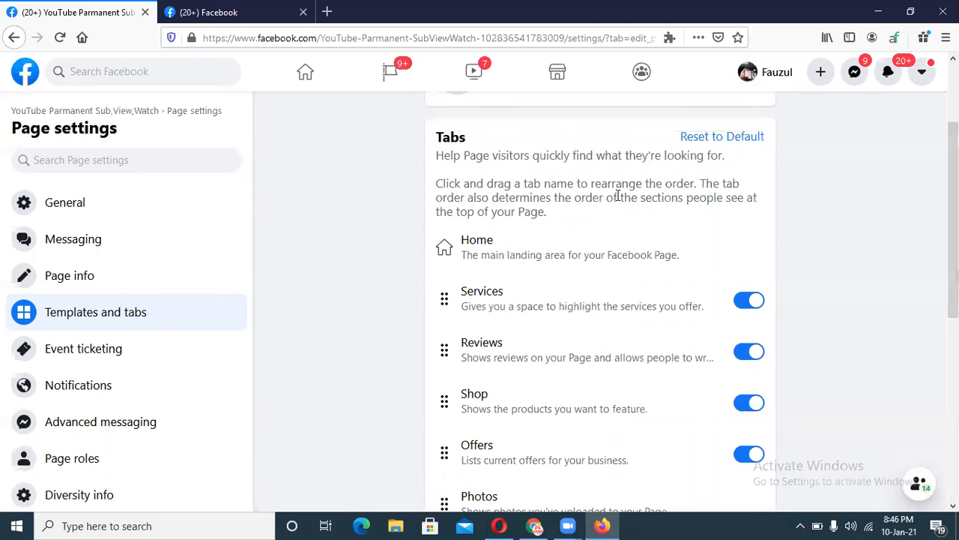
{"action": "left_click_drag", "start_coordinate": [953, 237], "coordinate": [953, 418]}
{"action": "left_click", "coordinate": [741, 421]}
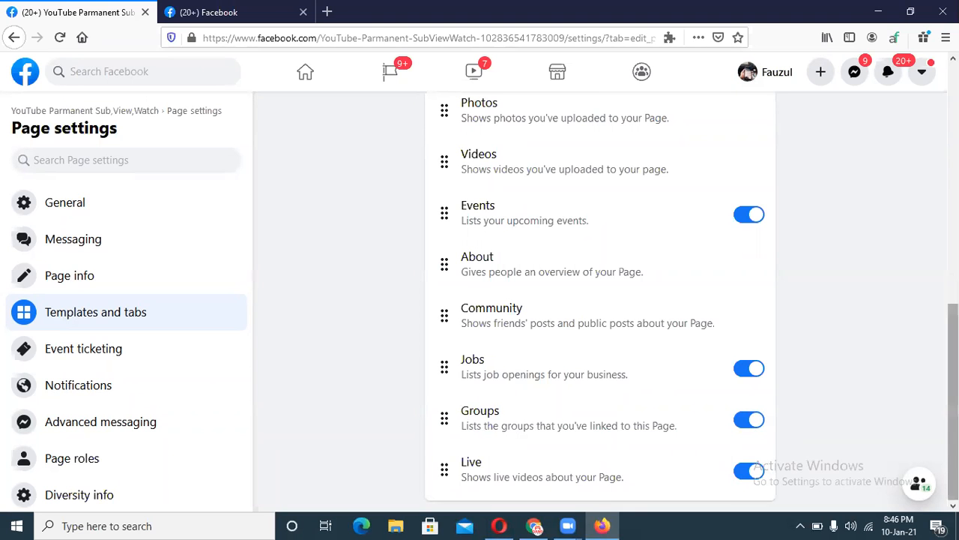
{"action": "scroll", "coordinate": [460, 410], "scroll_direction": "up", "scroll_amount": 6}
{"action": "scroll", "coordinate": [459, 410], "scroll_direction": "up", "scroll_amount": 1}
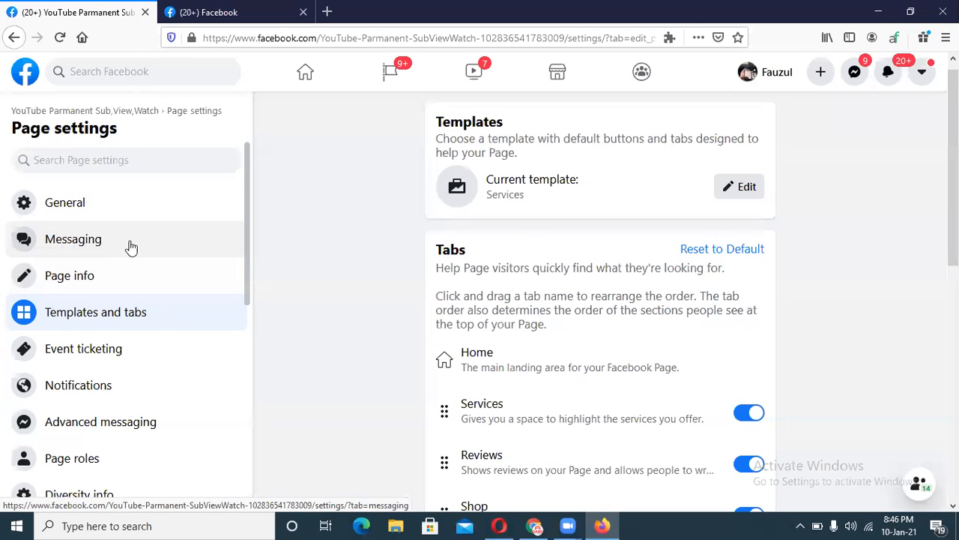
Go to Messaging in the Page settings sidebar and scroll down to its General settings.
{"action": "left_click", "coordinate": [78, 245]}
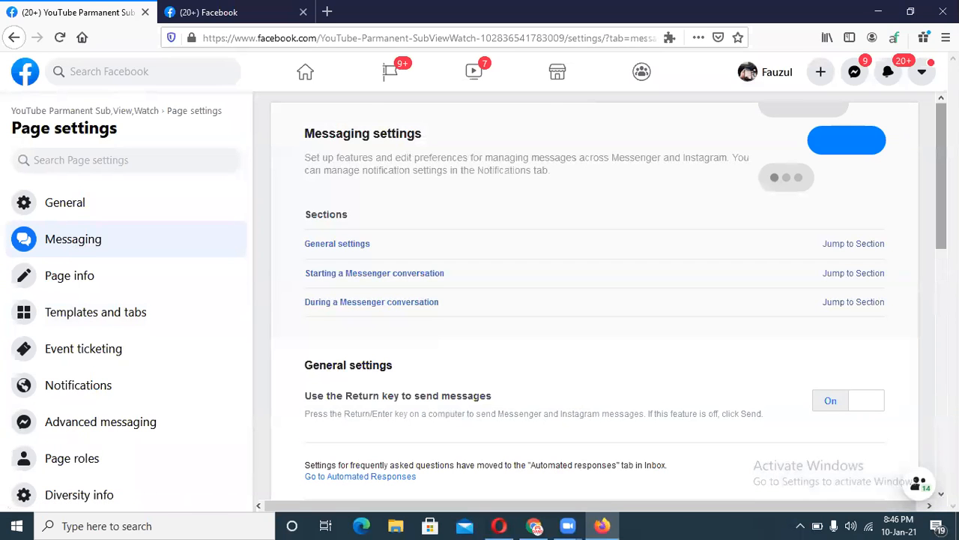
{"action": "scroll", "coordinate": [594, 299], "scroll_direction": "down", "scroll_amount": 2}
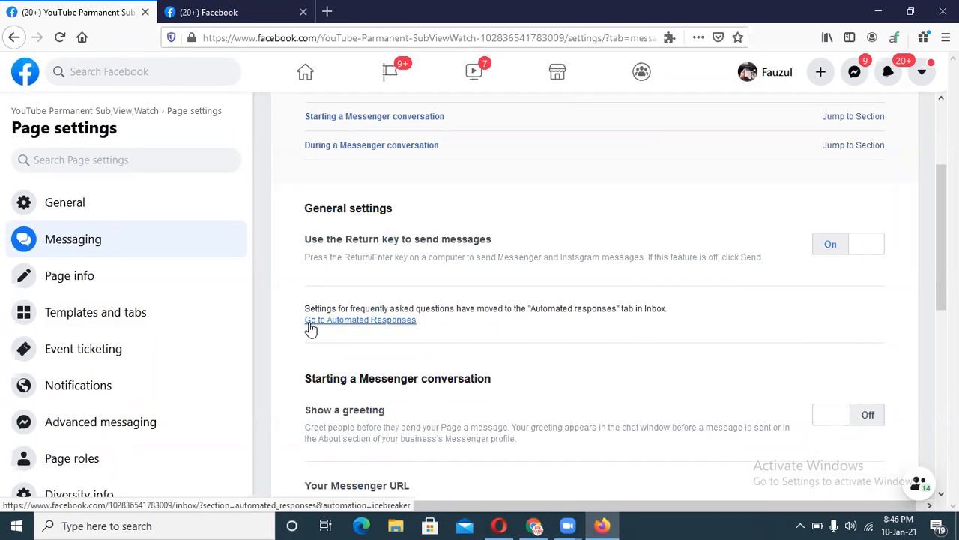
In Automated responses, turn on instant reply and bring up the Frequently asked questions settings.
{"action": "left_click", "coordinate": [381, 322]}
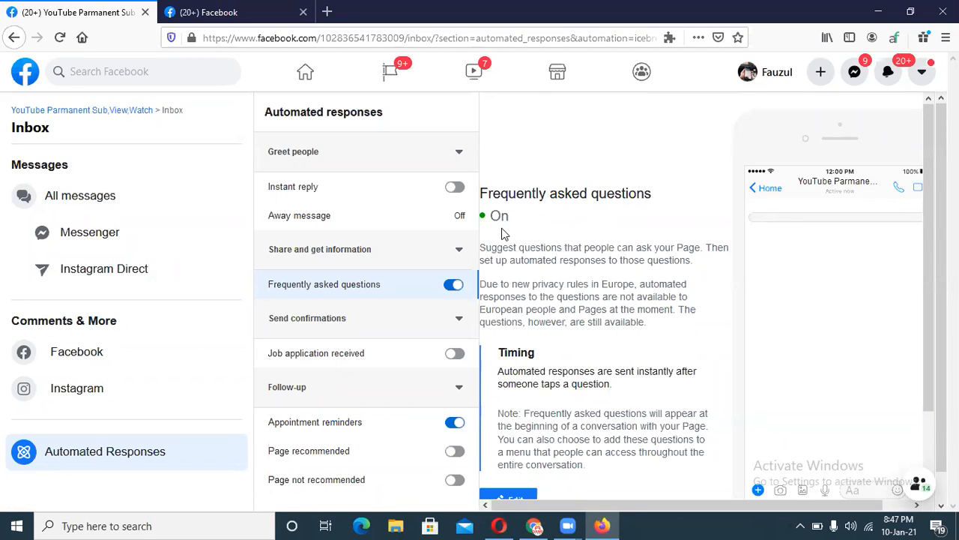
{"action": "left_click", "coordinate": [453, 187]}
{"action": "left_click", "coordinate": [460, 217]}
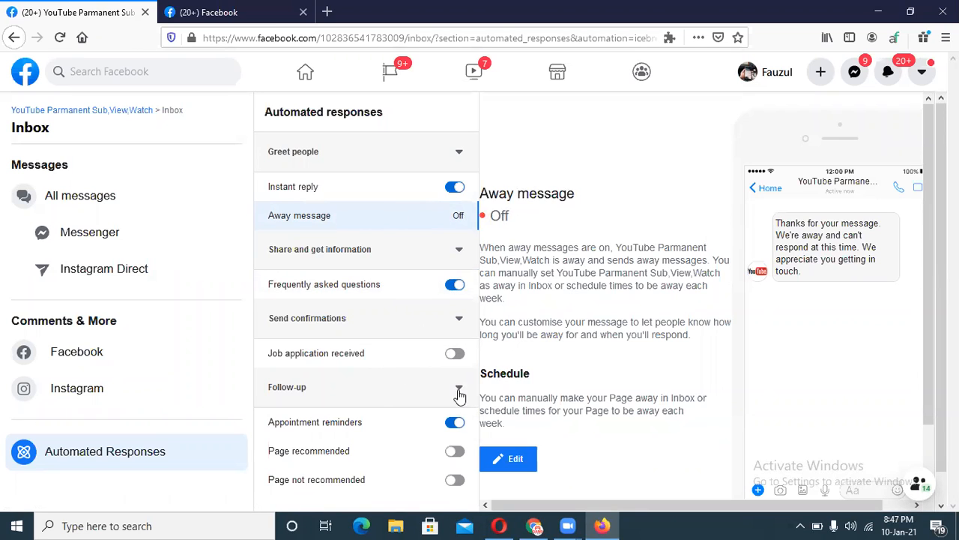
{"action": "left_click", "coordinate": [323, 282]}
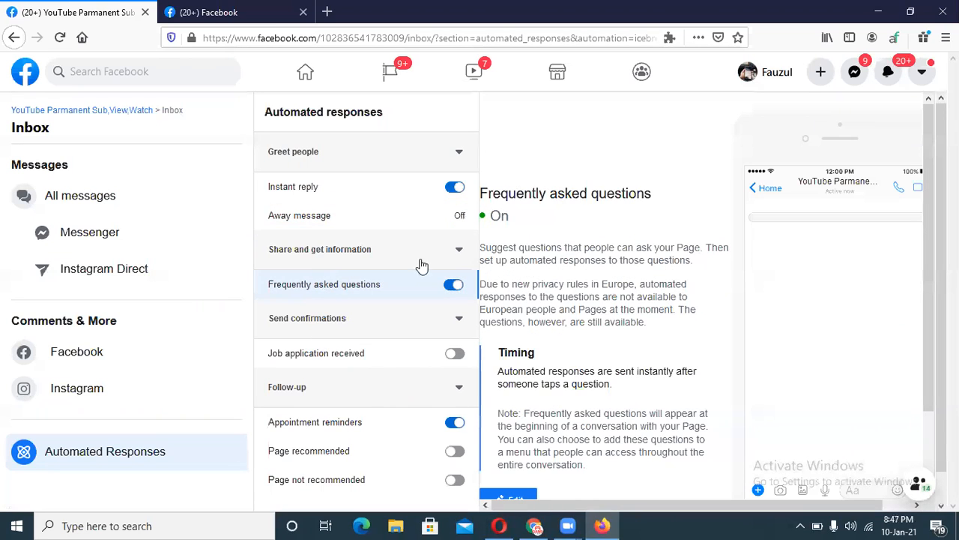
{"action": "left_click", "coordinate": [330, 216]}
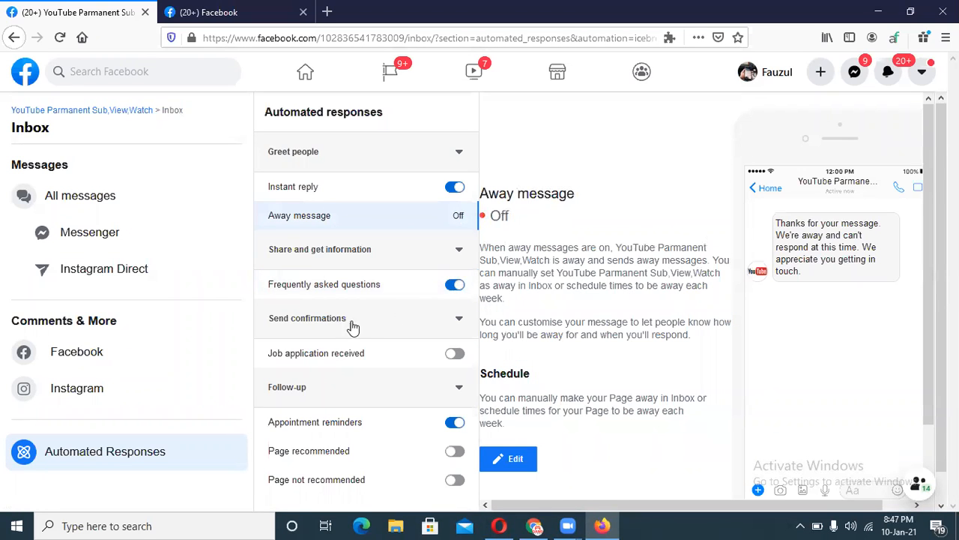
{"action": "left_click", "coordinate": [335, 283]}
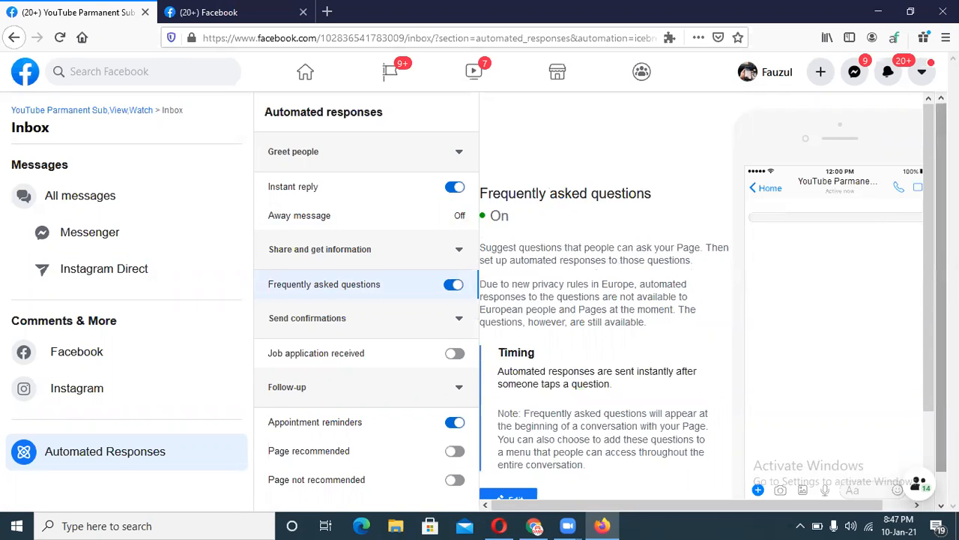
{"action": "scroll", "coordinate": [930, 276], "scroll_direction": "down", "scroll_amount": 2}
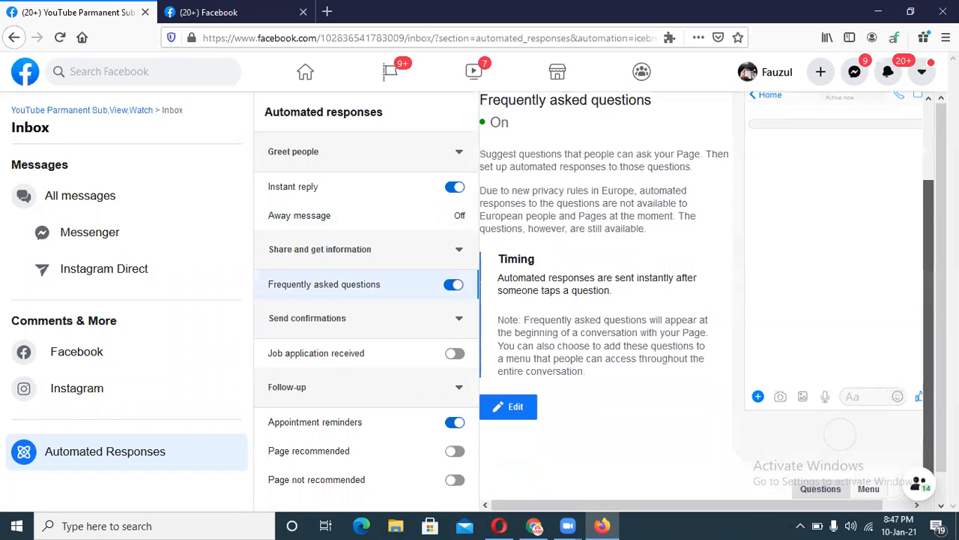
Open the Frequently asked questions editor showing its Timing and Questions and responses sections.
{"action": "left_click", "coordinate": [507, 409]}
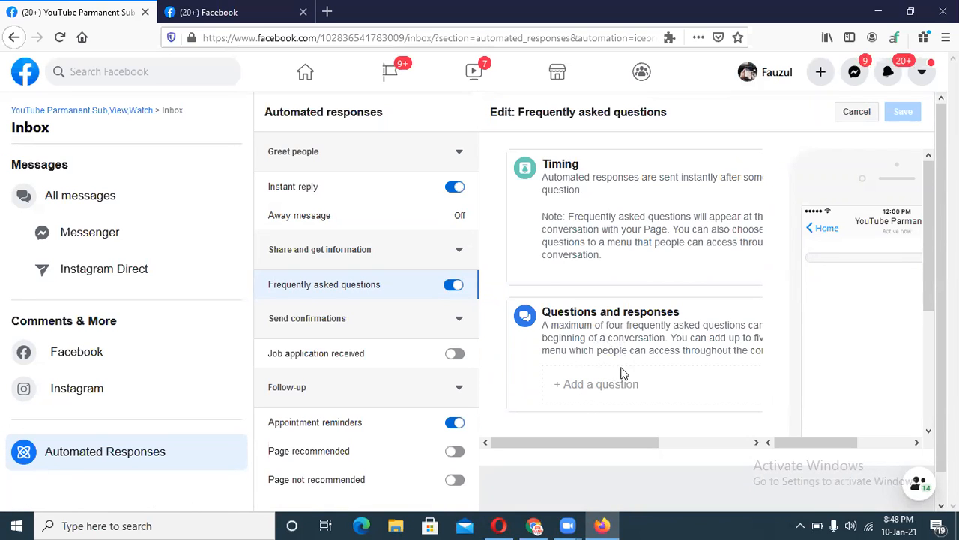
{"action": "left_click_drag", "start_coordinate": [926, 289], "coordinate": [926, 269]}
Flip the instant reply, FAQ, job application, follow-up and appointment reminder toggles, returning each to its original state.
{"action": "left_click", "coordinate": [311, 216]}
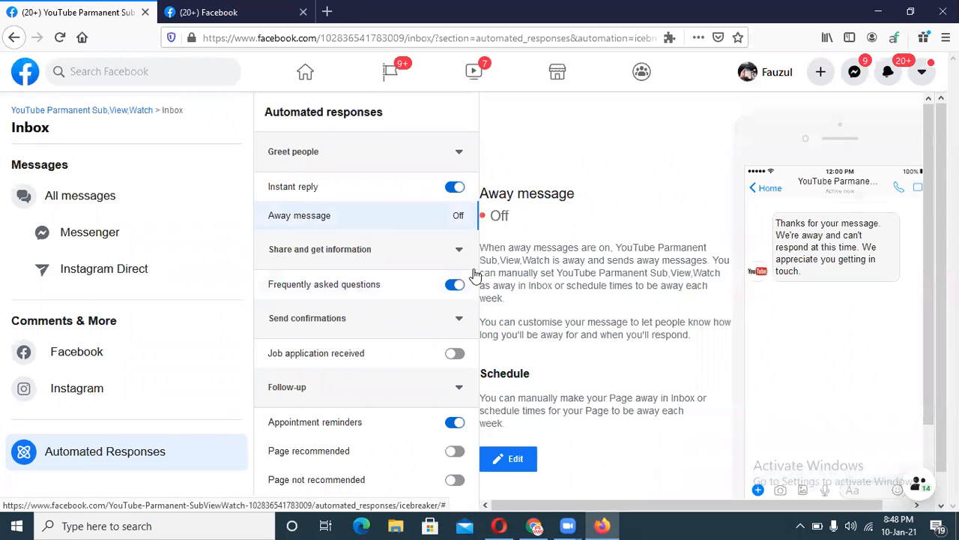
{"action": "left_click", "coordinate": [458, 188]}
{"action": "left_click", "coordinate": [454, 188]}
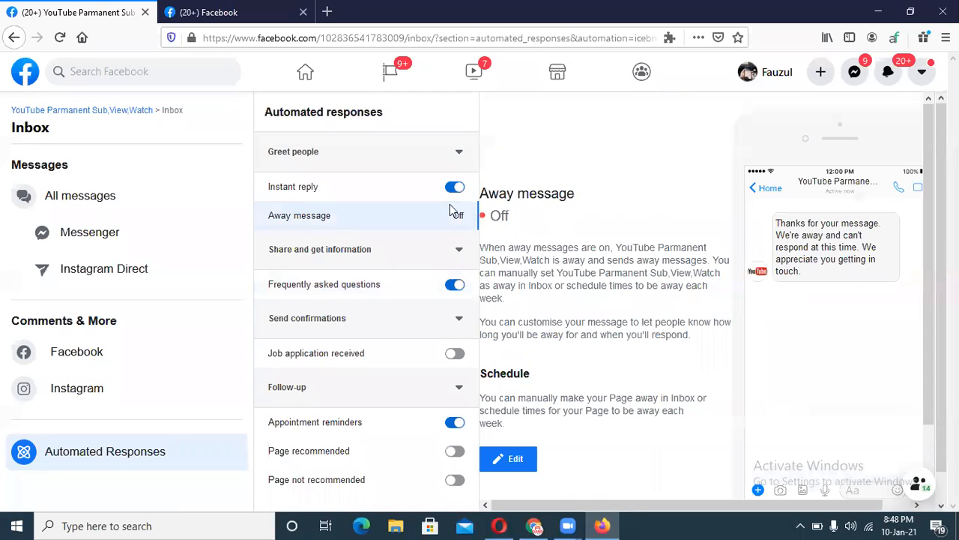
{"action": "left_click", "coordinate": [458, 286]}
{"action": "left_click", "coordinate": [456, 286]}
{"action": "left_click", "coordinate": [454, 288]}
{"action": "left_click", "coordinate": [453, 289]}
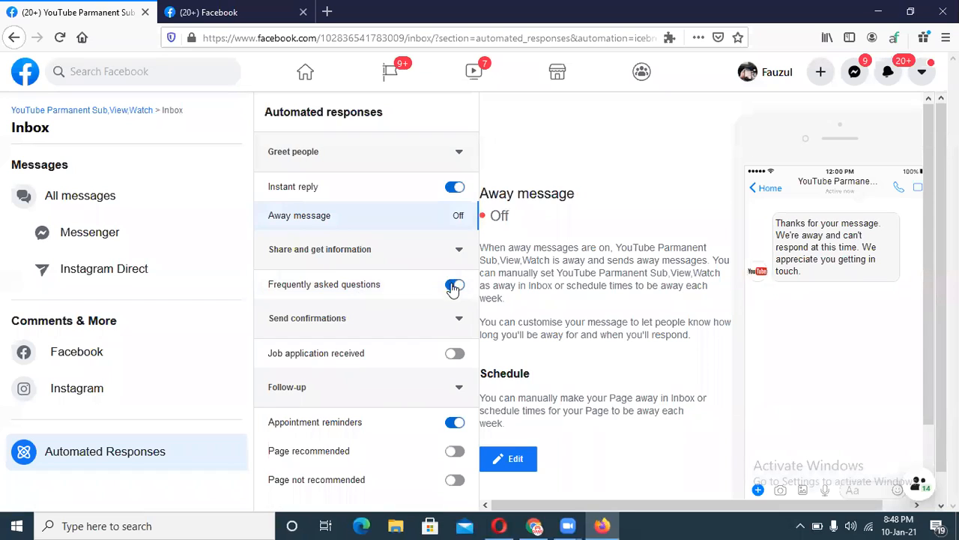
{"action": "left_click", "coordinate": [451, 357]}
{"action": "left_click", "coordinate": [455, 357]}
{"action": "left_click", "coordinate": [457, 456]}
{"action": "left_click", "coordinate": [455, 453]}
{"action": "left_click", "coordinate": [455, 455]}
{"action": "left_click", "coordinate": [456, 481]}
{"action": "left_click", "coordinate": [456, 481]}
{"action": "left_click", "coordinate": [458, 424]}
{"action": "left_click", "coordinate": [457, 424]}
Leave instant reply and FAQ on, then open the instant reply message for editing.
{"action": "left_click", "coordinate": [455, 188]}
{"action": "left_click", "coordinate": [455, 287]}
{"action": "left_click", "coordinate": [455, 186]}
{"action": "left_click", "coordinate": [455, 187]}
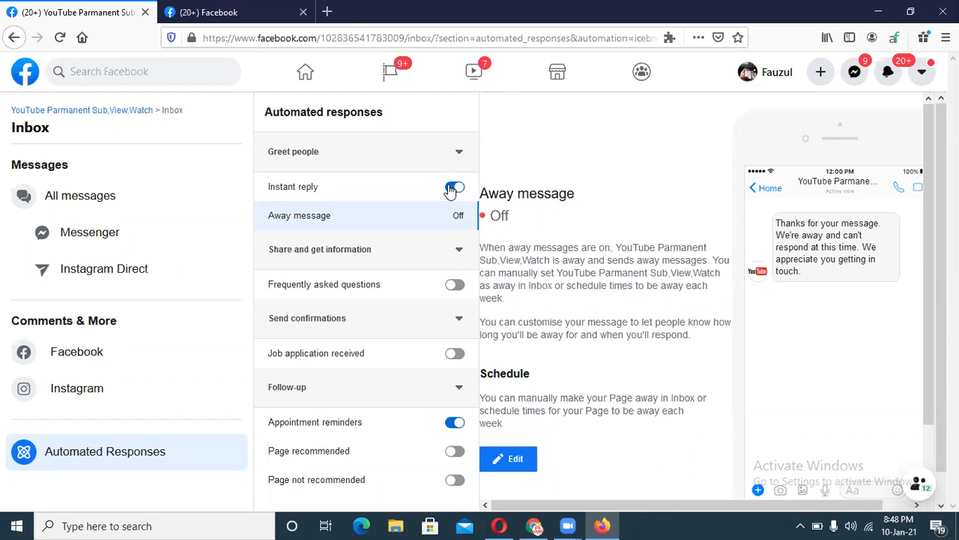
{"action": "left_click", "coordinate": [450, 289]}
{"action": "left_click", "coordinate": [455, 285]}
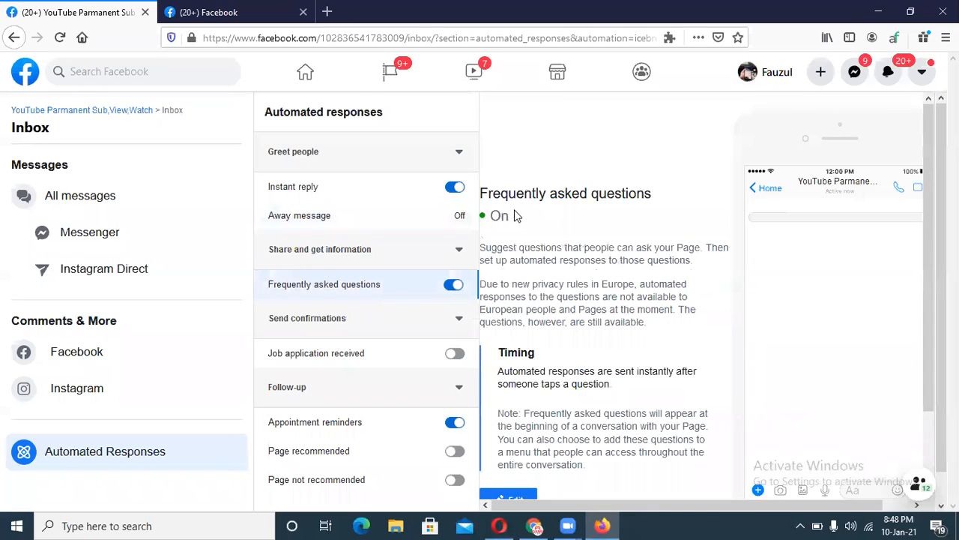
{"action": "left_click", "coordinate": [397, 196]}
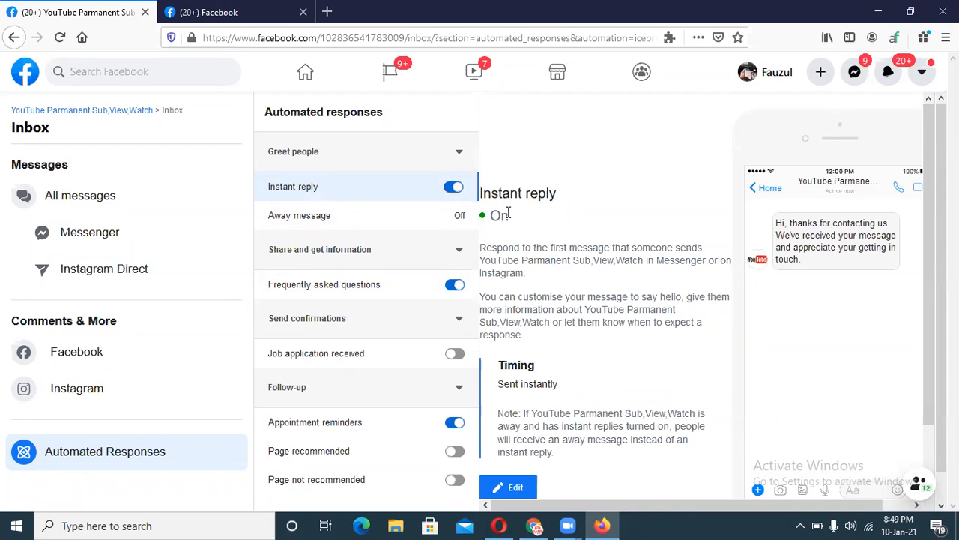
{"action": "left_click", "coordinate": [501, 487]}
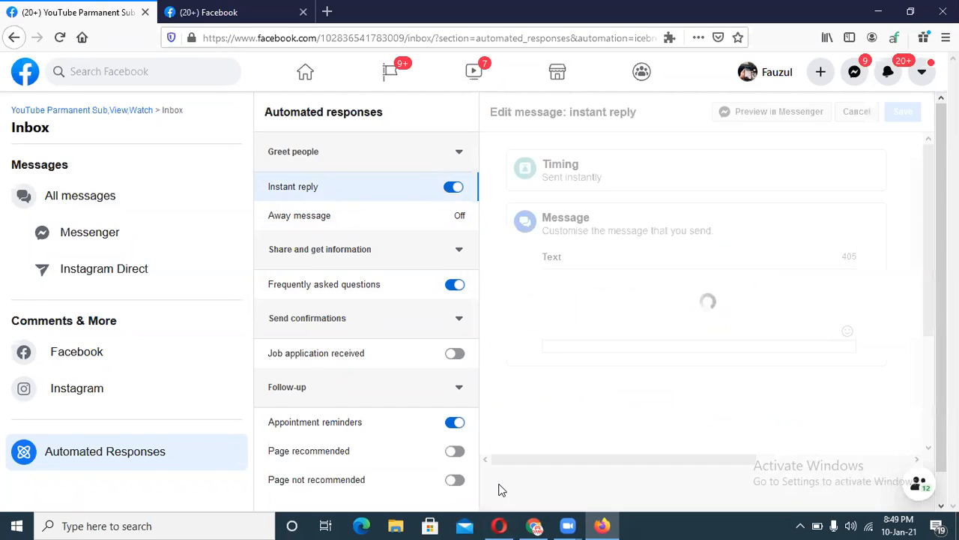
Delete the old instant reply message text.
{"action": "left_click", "coordinate": [639, 300]}
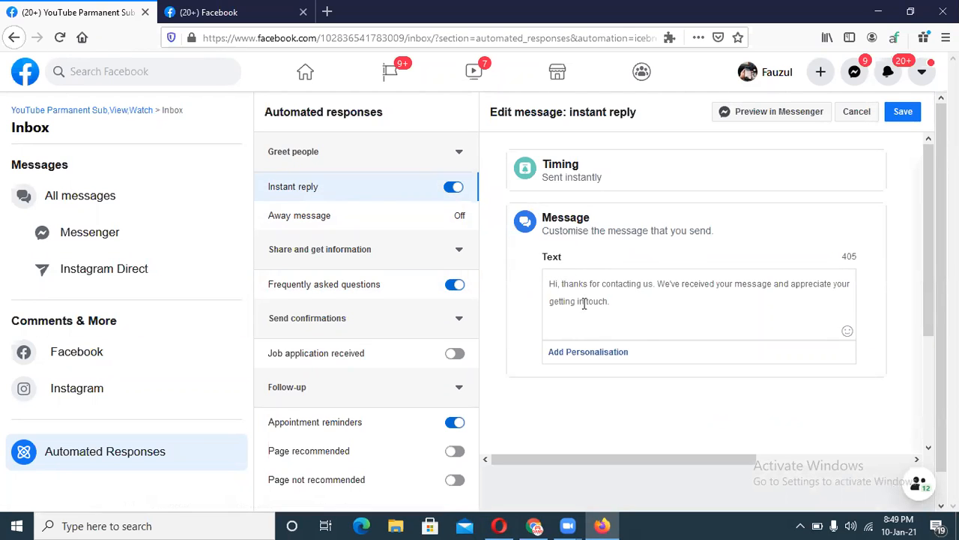
{"action": "left_click", "coordinate": [567, 284]}
{"action": "left_click", "coordinate": [627, 304], "text": "shift"}
{"action": "left_click_drag", "start_coordinate": [619, 302], "coordinate": [542, 283]}
{"action": "key", "text": "BackSpace"}
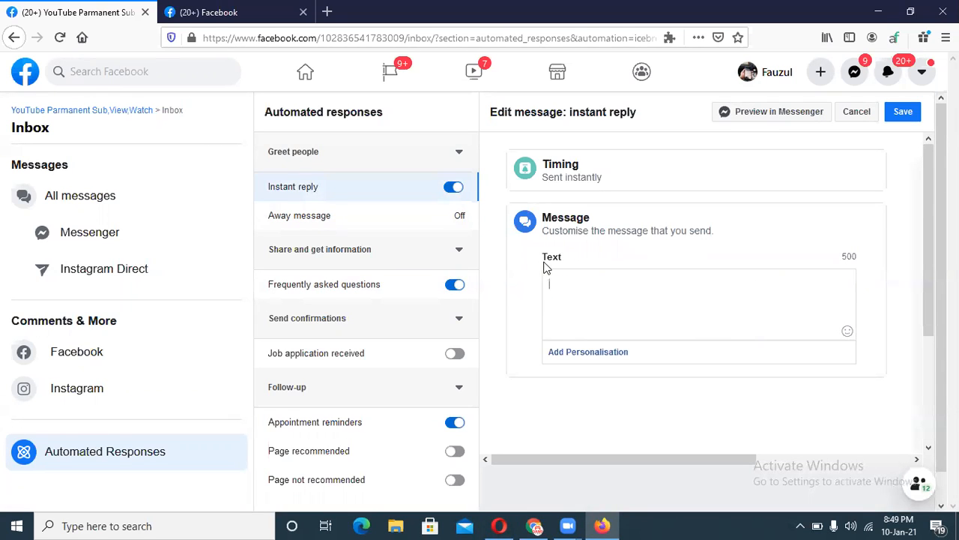
Paste the Google Translate English text 'Thank you for visiting our page…' as the instant reply and save.
{"action": "left_click", "coordinate": [535, 525]}
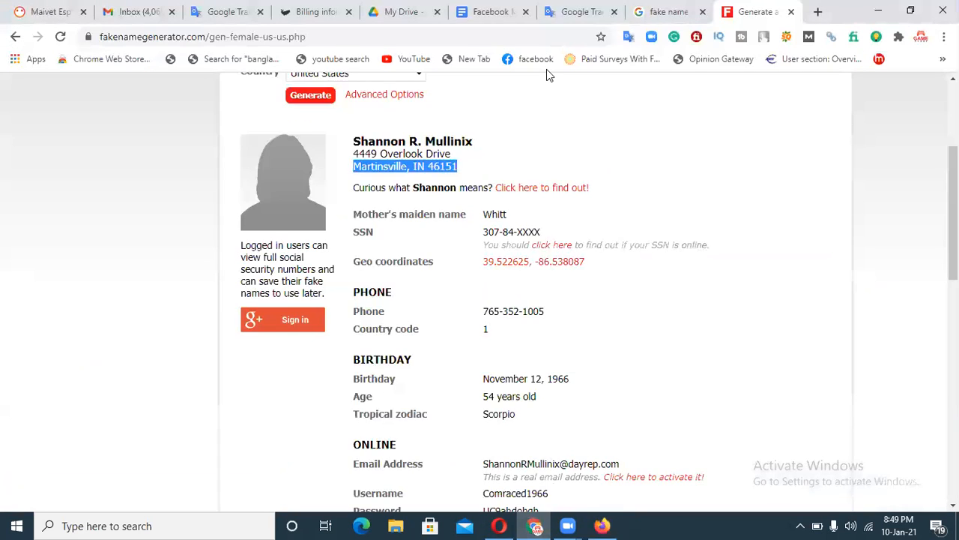
{"action": "left_click", "coordinate": [571, 12]}
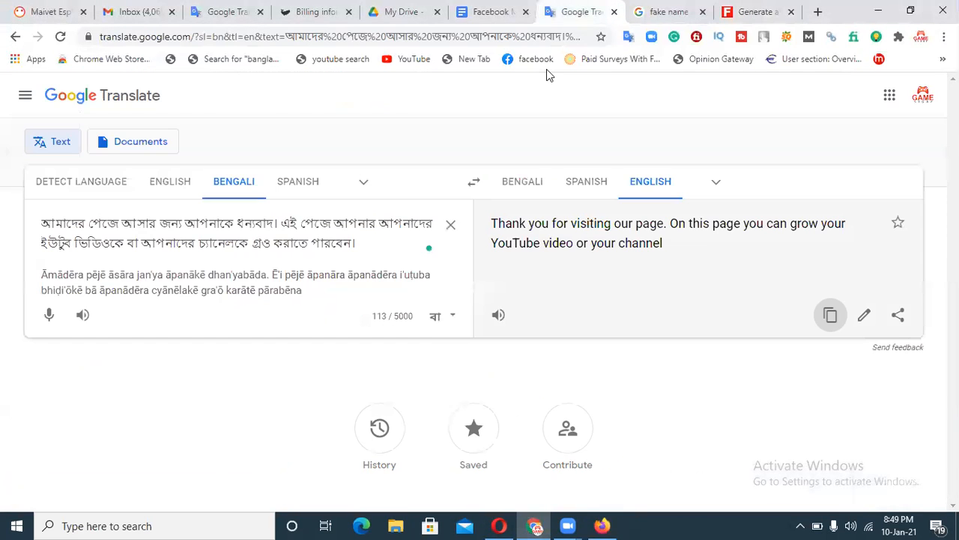
{"action": "left_click", "coordinate": [829, 315]}
{"action": "left_click", "coordinate": [602, 525]}
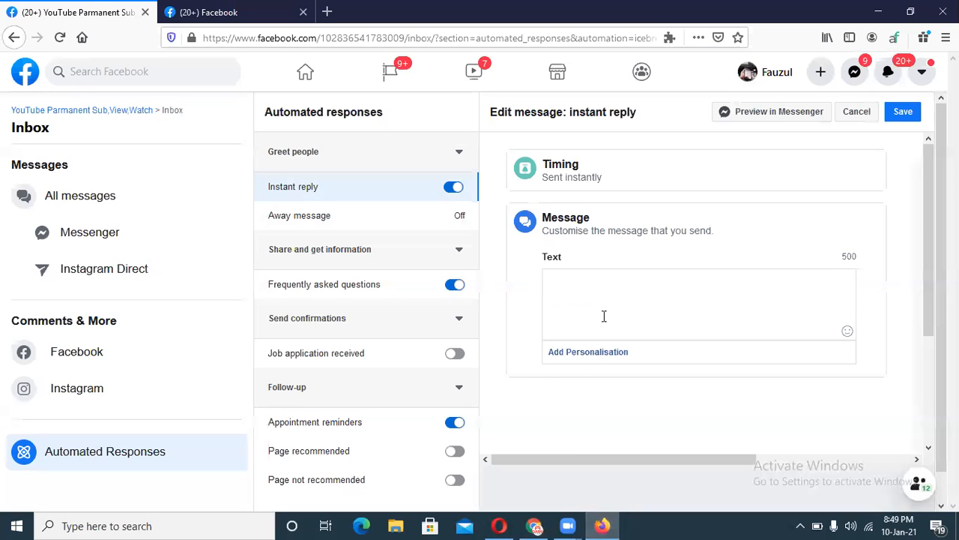
{"action": "key", "text": "ctrl+v"}
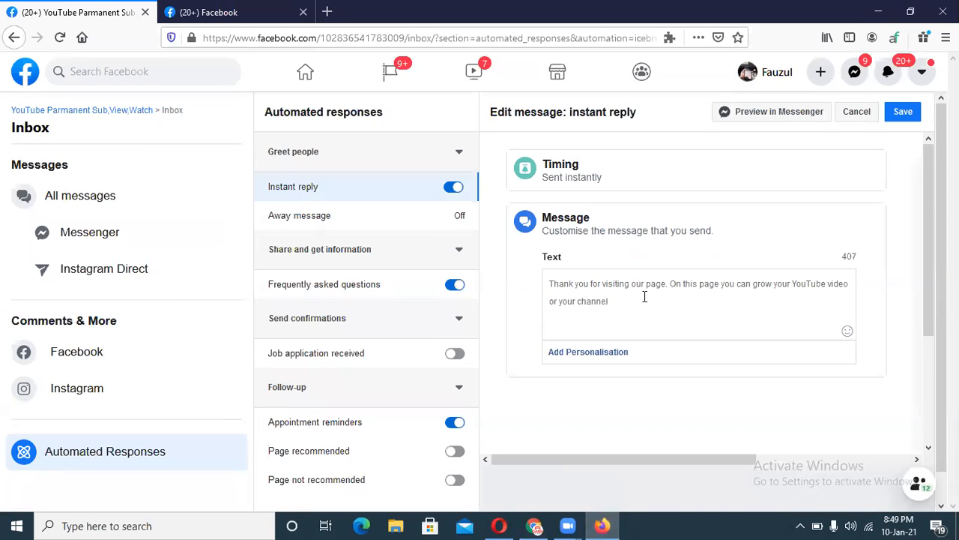
{"action": "left_click", "coordinate": [907, 113]}
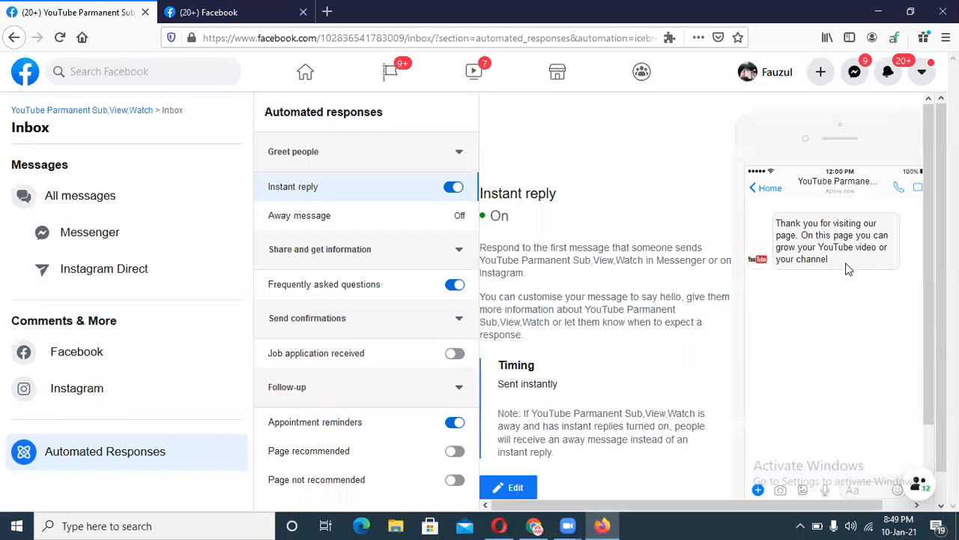
Highlight parts of the saved message in the preview.
{"action": "left_click_drag", "start_coordinate": [835, 260], "coordinate": [861, 230]}
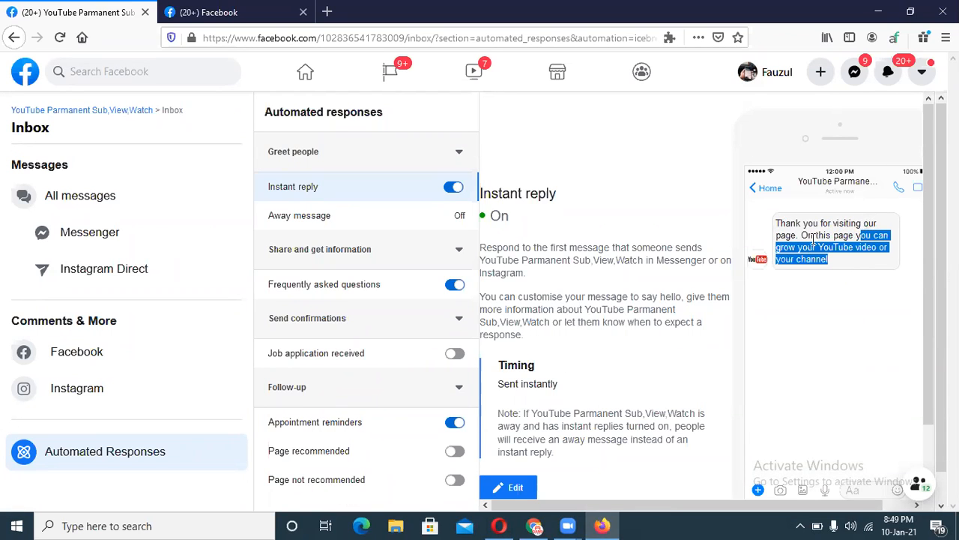
{"action": "left_click", "coordinate": [843, 253]}
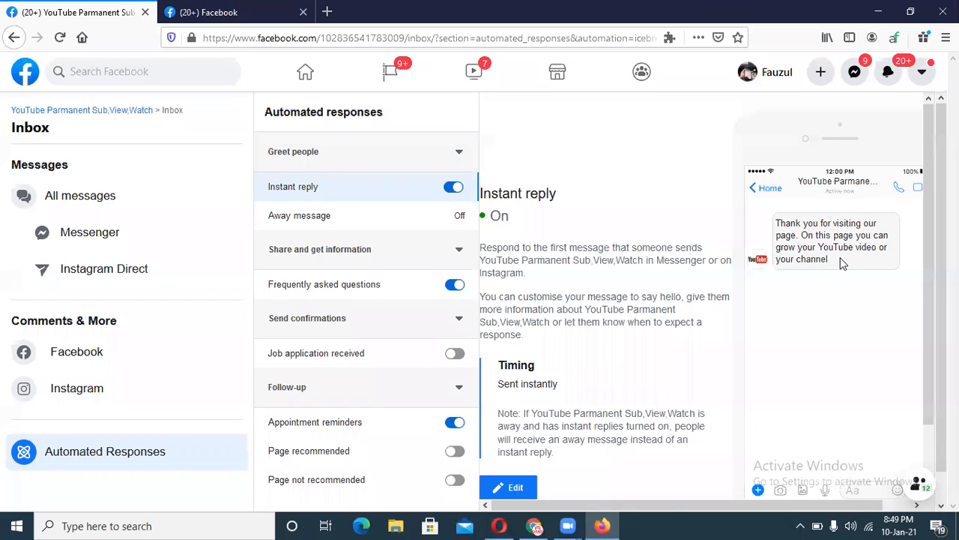
{"action": "left_click_drag", "start_coordinate": [840, 257], "coordinate": [780, 225]}
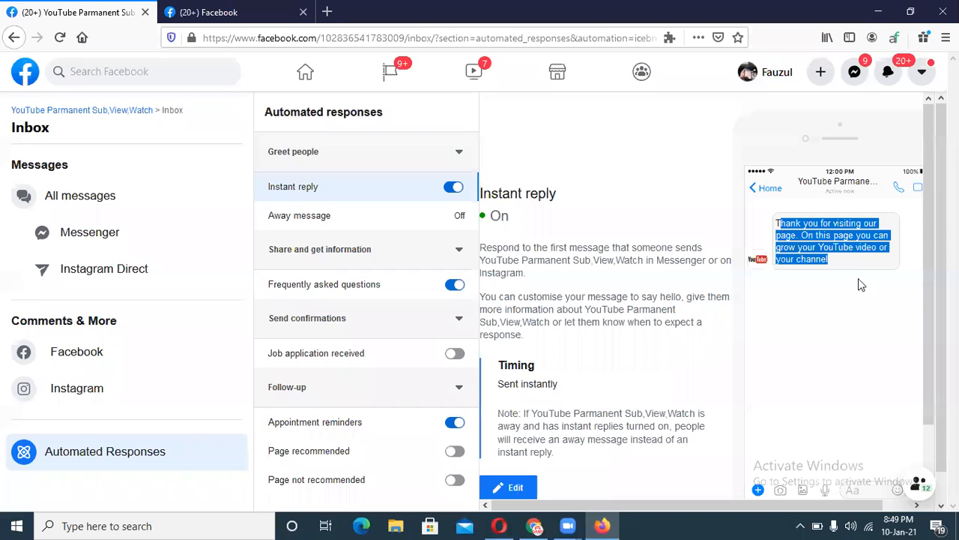
{"action": "left_click", "coordinate": [870, 257]}
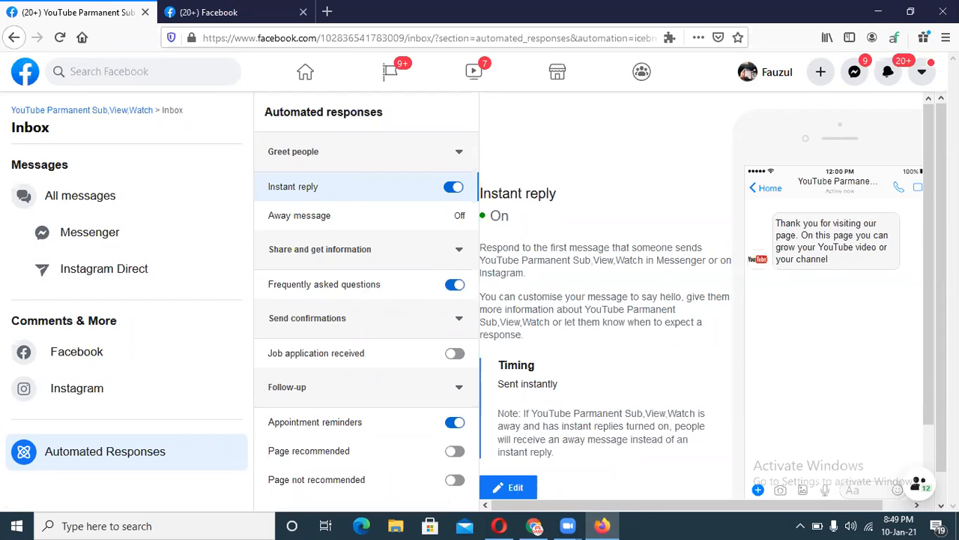
Open the Frequently asked questions editor and add a first question.
{"action": "left_click", "coordinate": [363, 284]}
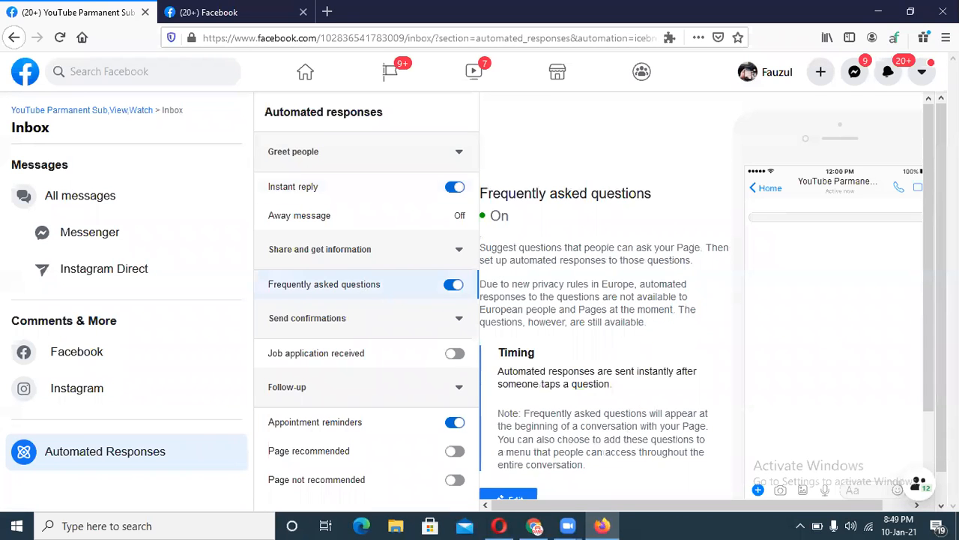
{"action": "scroll", "coordinate": [925, 299], "scroll_direction": "down", "scroll_amount": 1}
{"action": "scroll", "coordinate": [926, 298], "scroll_direction": "down", "scroll_amount": 2}
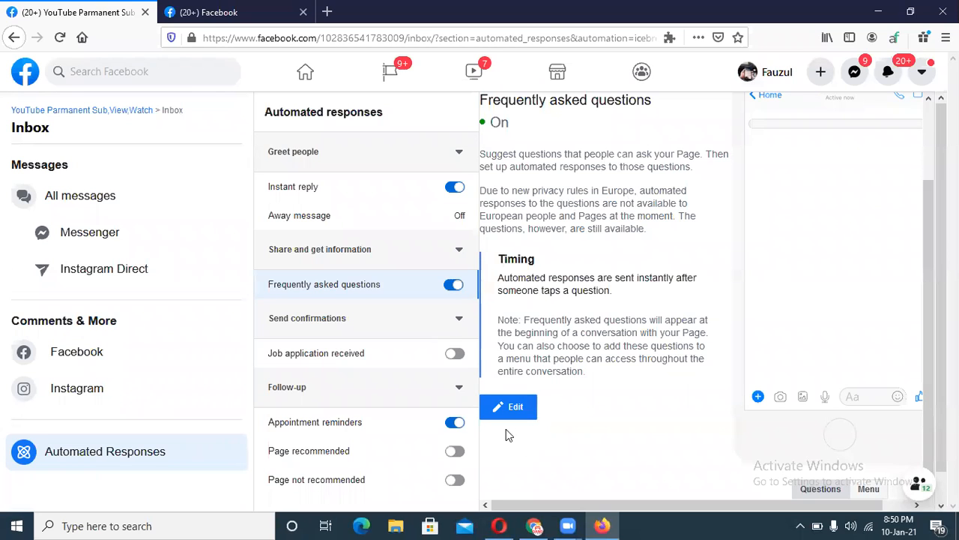
{"action": "left_click", "coordinate": [508, 411]}
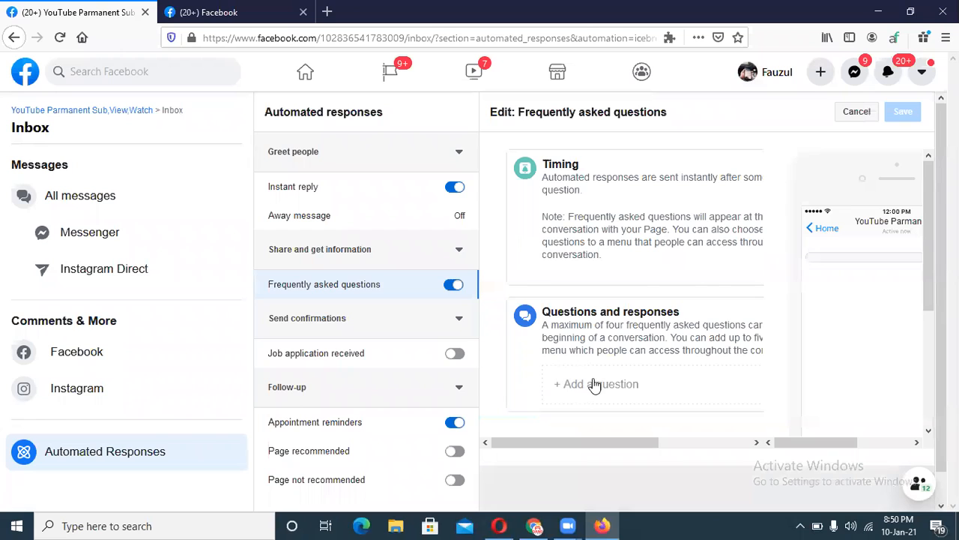
{"action": "left_click", "coordinate": [577, 388]}
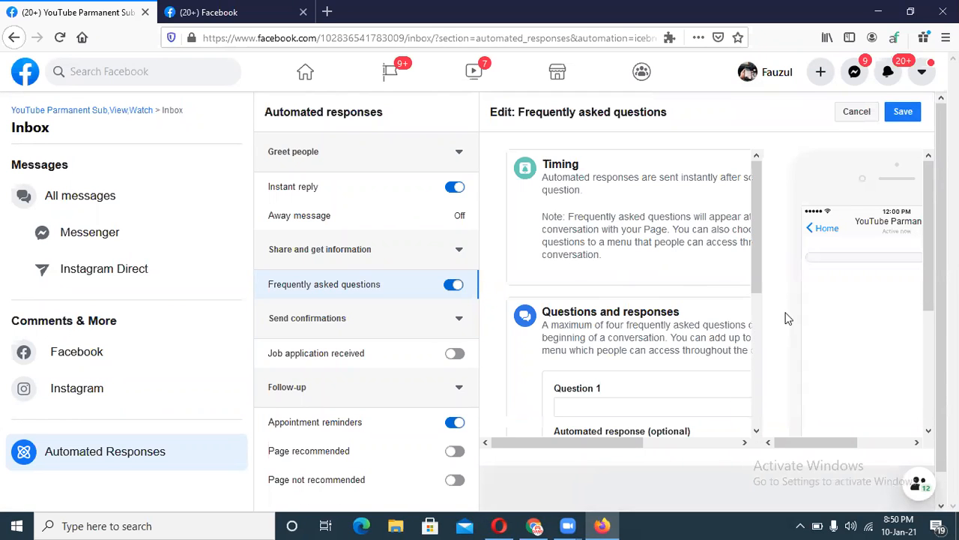
Check the empty Question 1 and Automated response fields, then go over to Google Translate.
{"action": "left_click_drag", "start_coordinate": [757, 275], "coordinate": [754, 322]}
{"action": "left_click", "coordinate": [587, 296]}
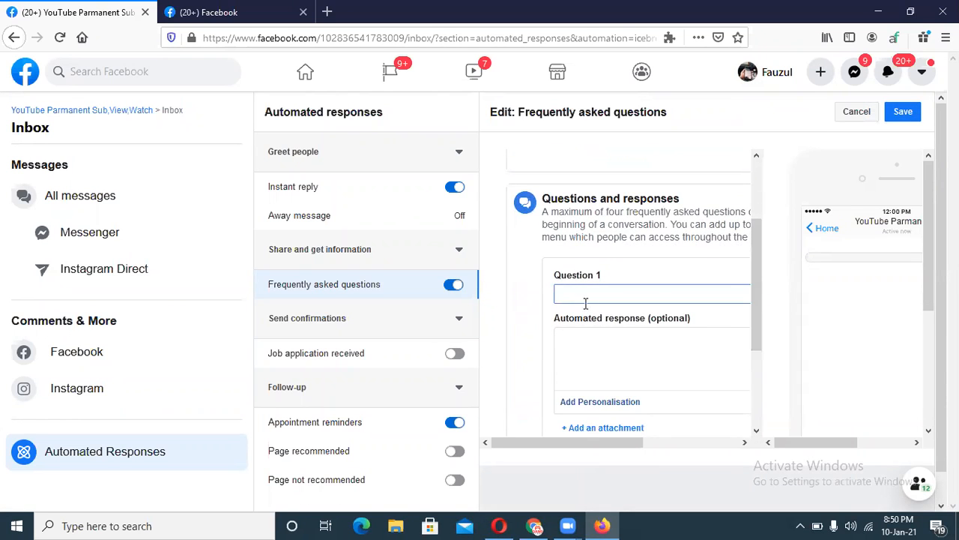
{"action": "left_click", "coordinate": [598, 368]}
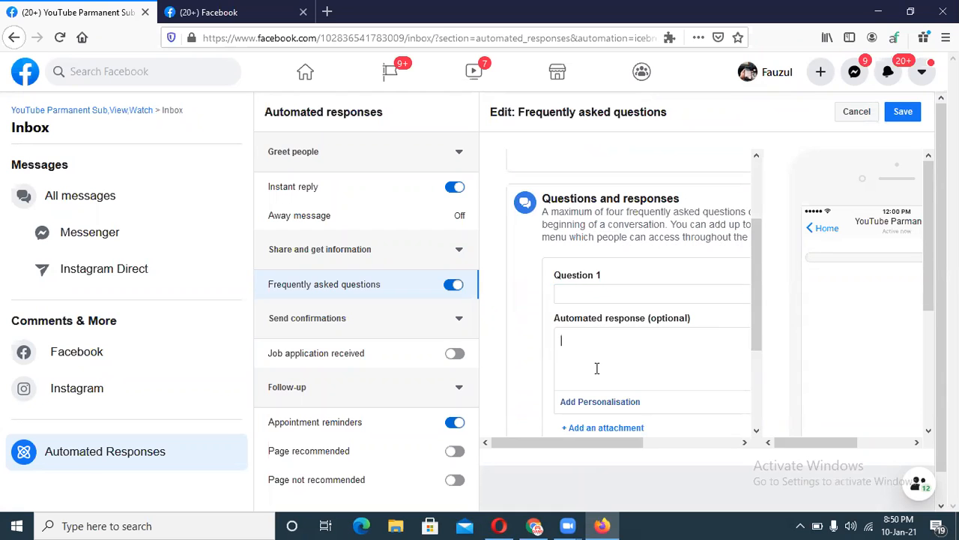
{"action": "left_click", "coordinate": [595, 292]}
{"action": "left_click", "coordinate": [596, 358]}
{"action": "left_click", "coordinate": [534, 525]}
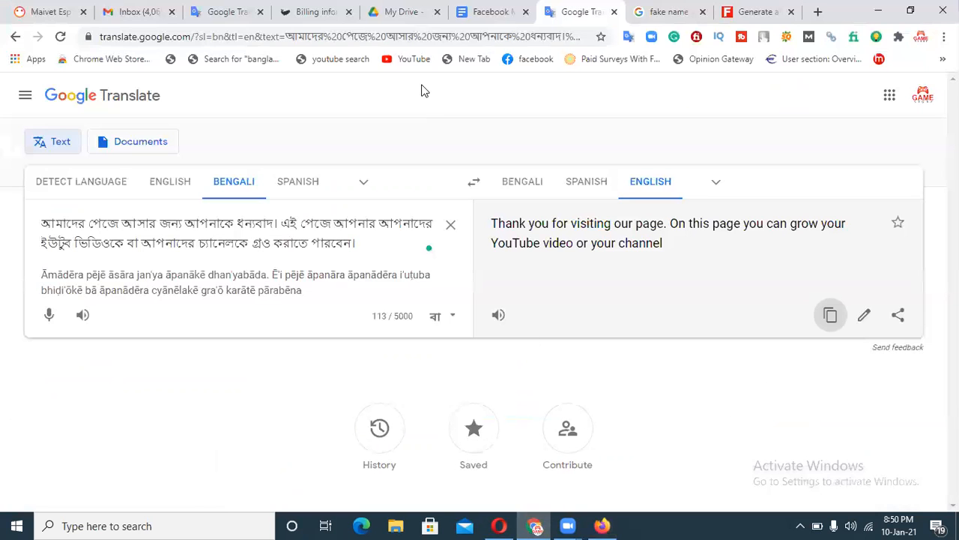
Translate 'akhane ki subscriber pawa jabe ?' into 'Can subscribers be found here?' and copy the translation.
{"action": "left_click", "coordinate": [450, 225]}
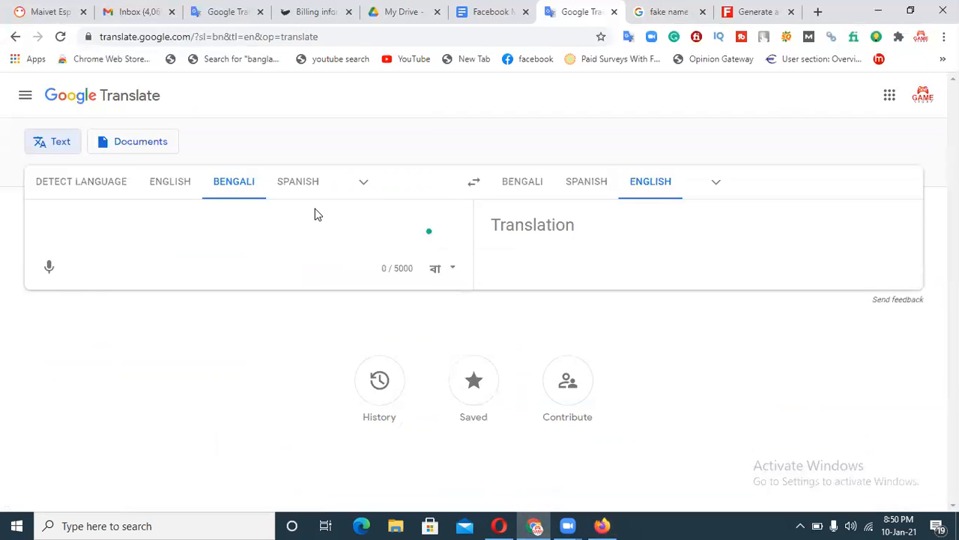
{"action": "type", "text": "akhan"}
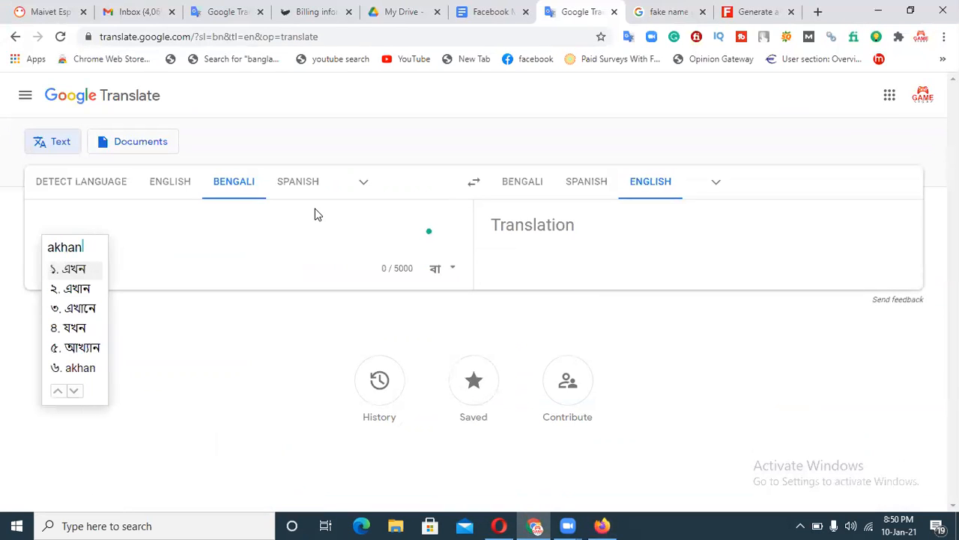
{"action": "type", "text": "e ki subs"}
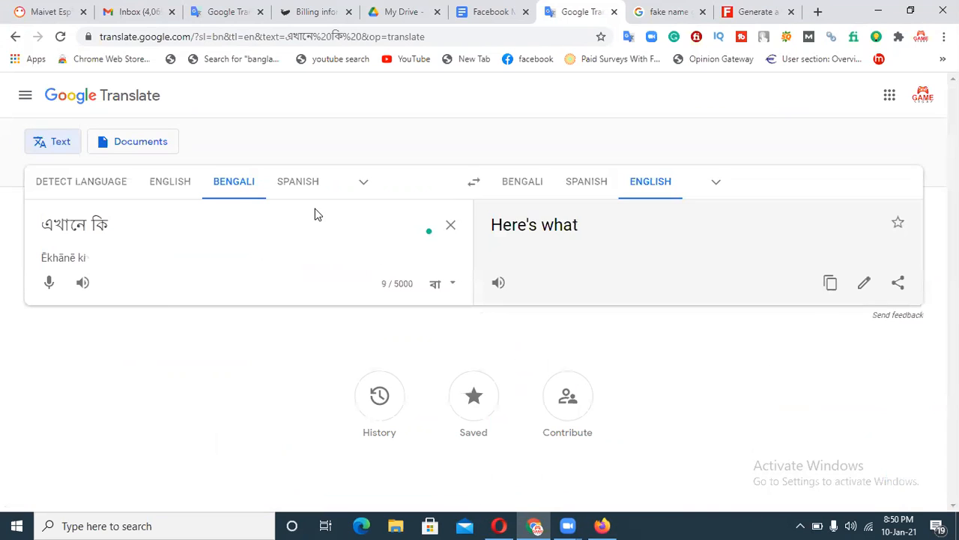
{"action": "type", "text": "criber"}
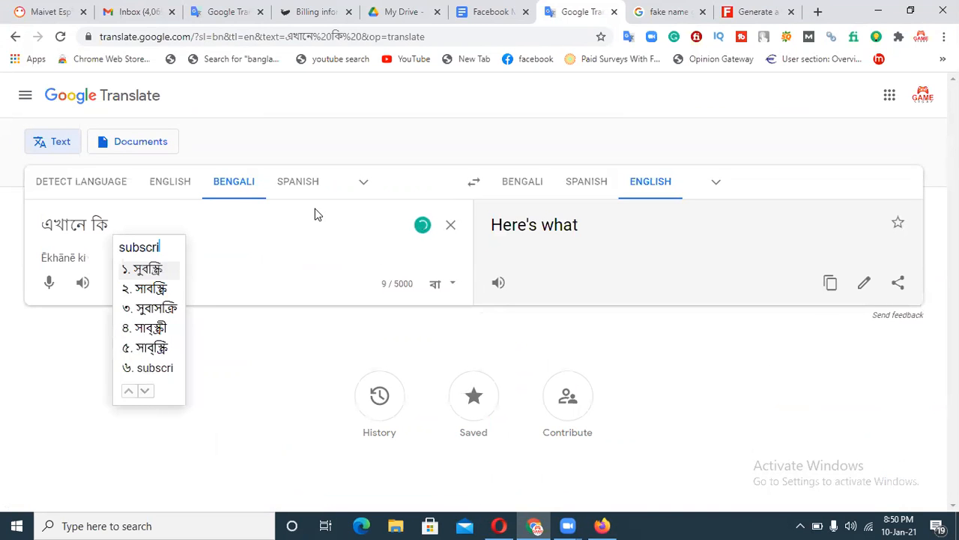
{"action": "type", "text": " pawa j"}
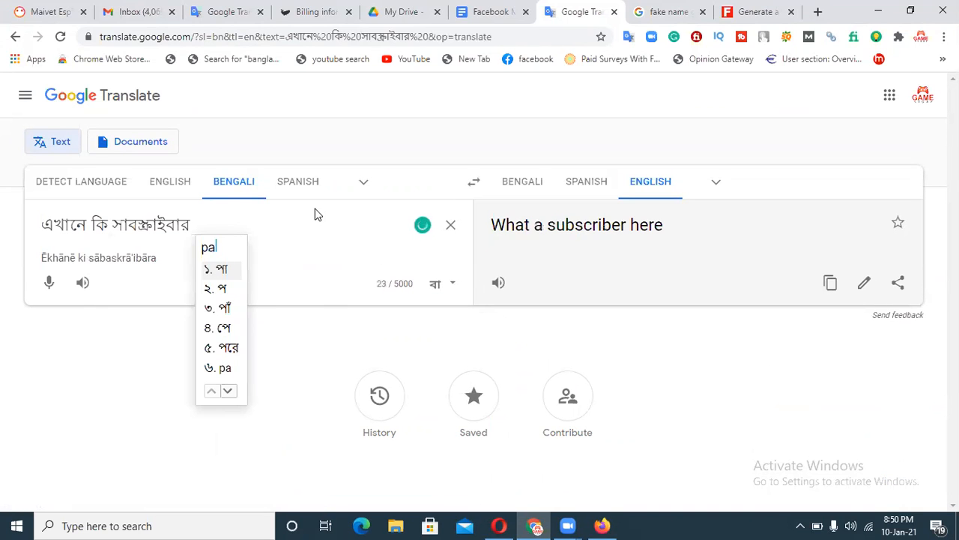
{"action": "type", "text": "abe"}
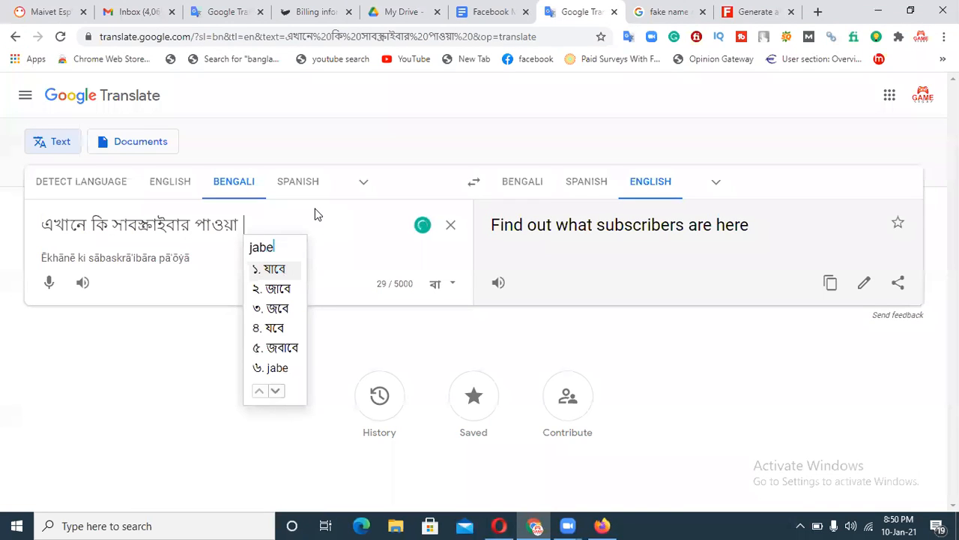
{"action": "type", "text": " ?"}
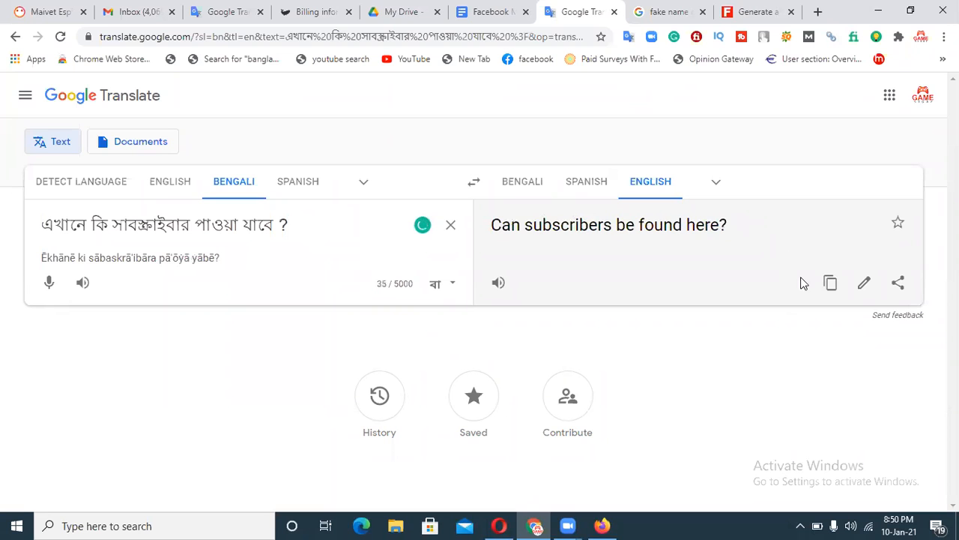
{"action": "left_click", "coordinate": [830, 283]}
{"action": "left_click", "coordinate": [602, 525]}
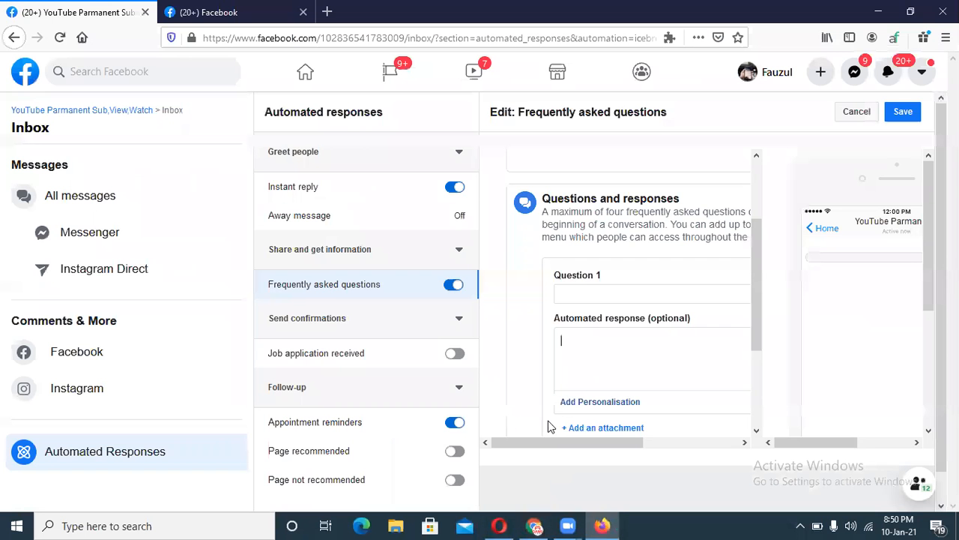
Save Question 1 'Can subscribers be found here?' with the response 'Yes', then reopen the FAQ editor.
{"action": "left_click", "coordinate": [603, 294]}
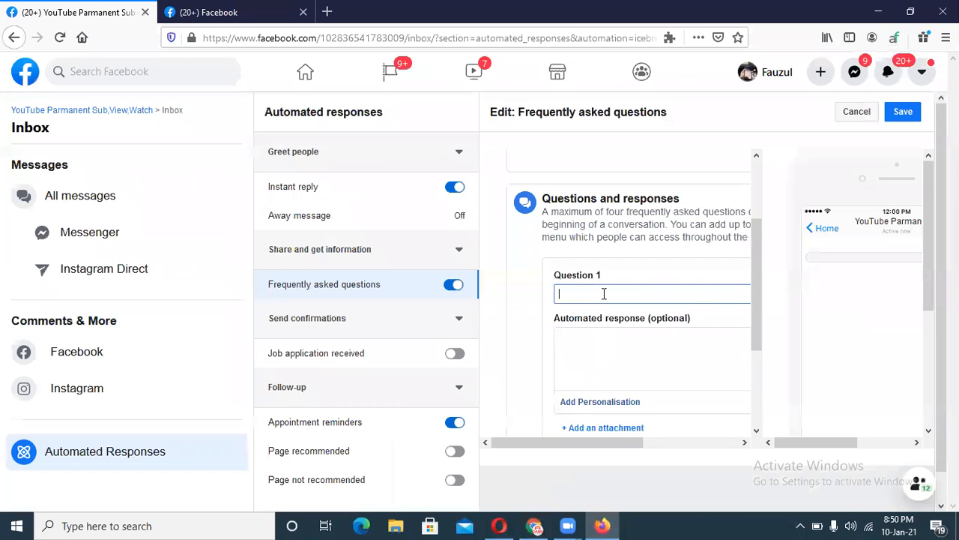
{"action": "key", "text": "ctrl+v"}
{"action": "left_click", "coordinate": [590, 352]}
{"action": "type", "text": "Yes"}
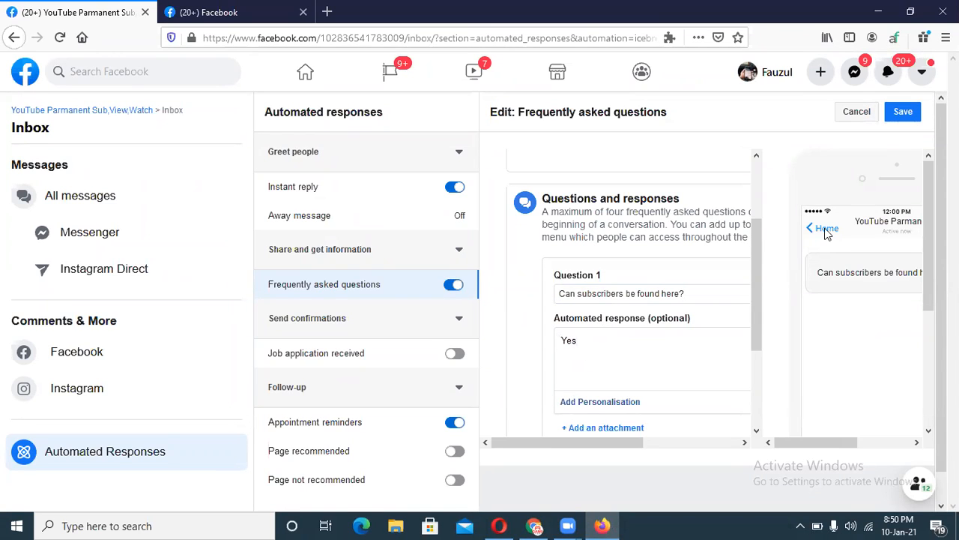
{"action": "left_click", "coordinate": [916, 112]}
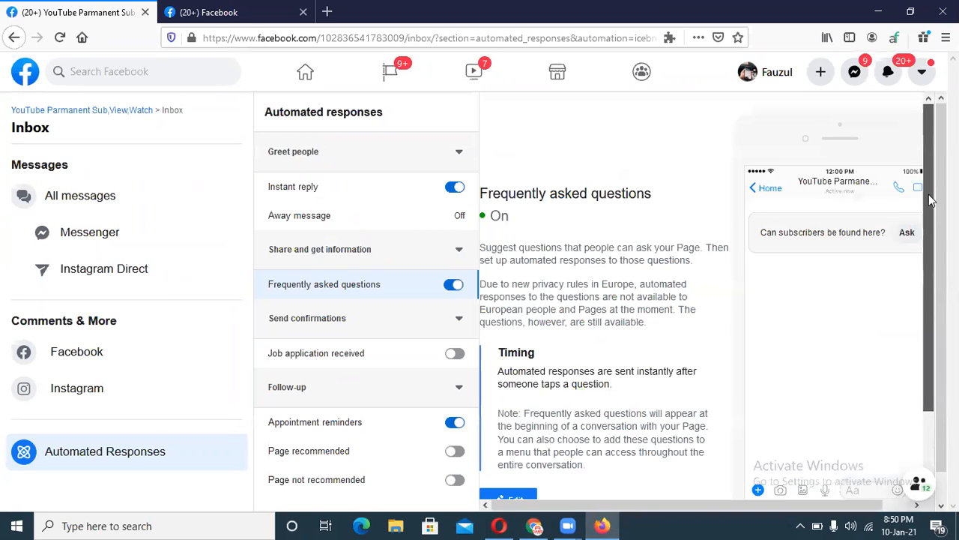
{"action": "scroll", "coordinate": [899, 213], "scroll_direction": "down", "scroll_amount": 1}
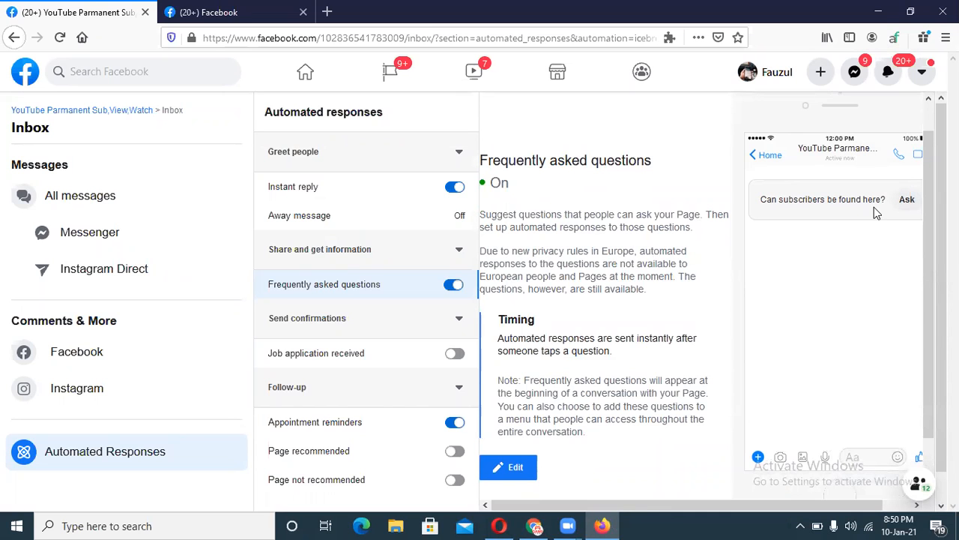
{"action": "left_click", "coordinate": [502, 466]}
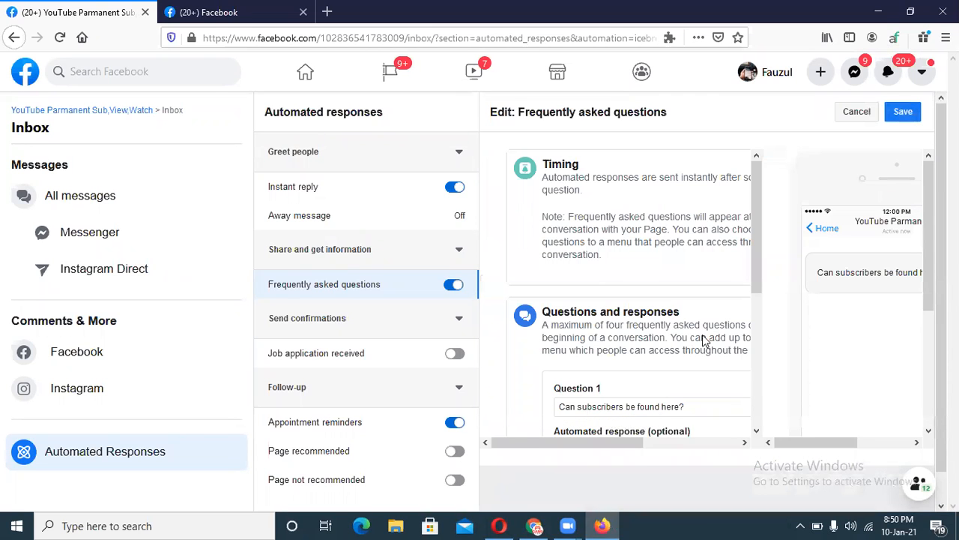
Add Question 2 'What is your Name' with the reply 'My Name Is YouTube' and save.
{"action": "left_click_drag", "start_coordinate": [757, 261], "coordinate": [730, 371]}
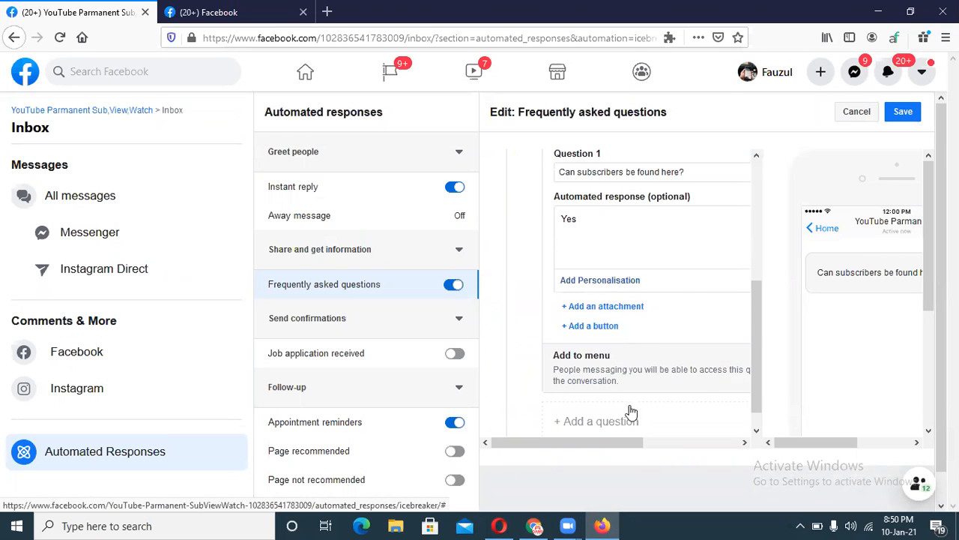
{"action": "scroll", "coordinate": [753, 341], "scroll_direction": "down", "scroll_amount": 1}
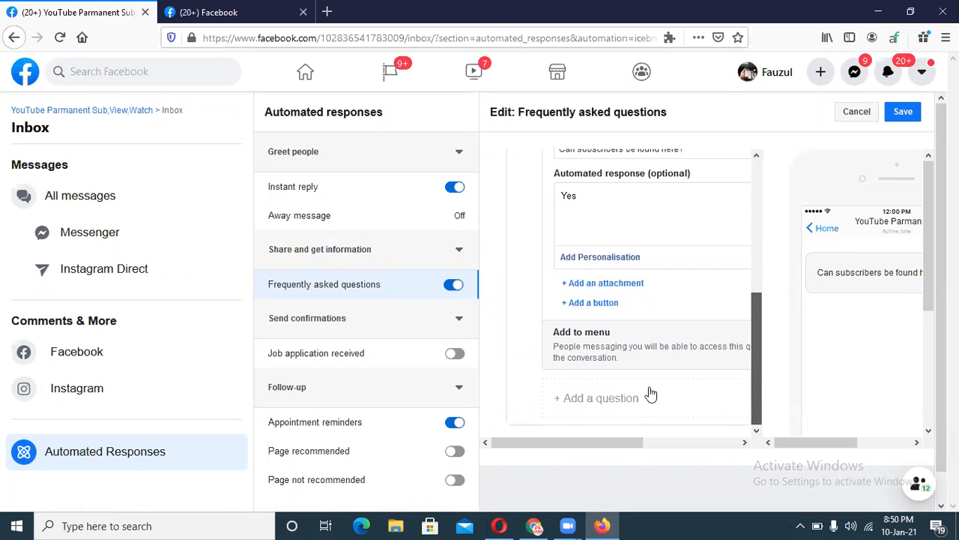
{"action": "left_click", "coordinate": [592, 401]}
{"action": "left_click_drag", "start_coordinate": [762, 299], "coordinate": [758, 329]}
{"action": "left_click", "coordinate": [659, 332]}
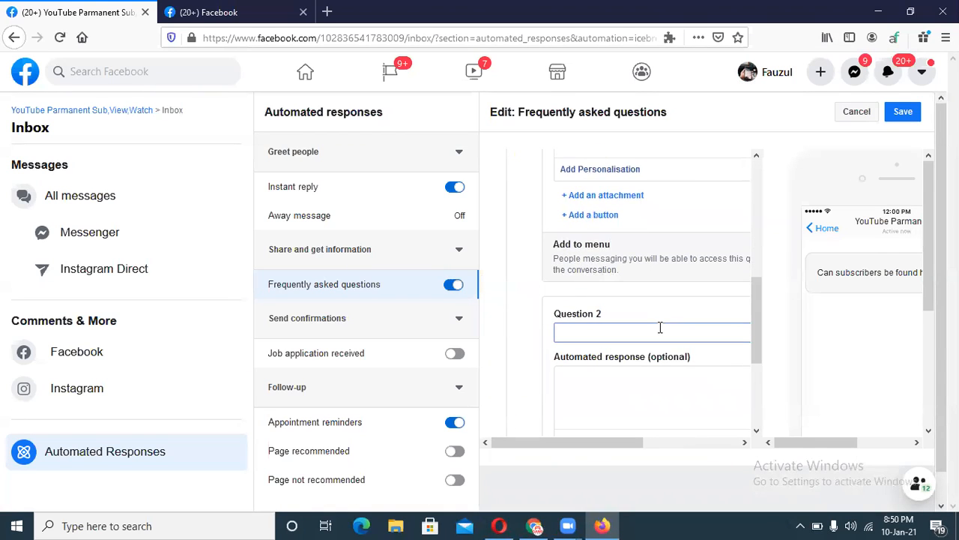
{"action": "type", "text": "W"}
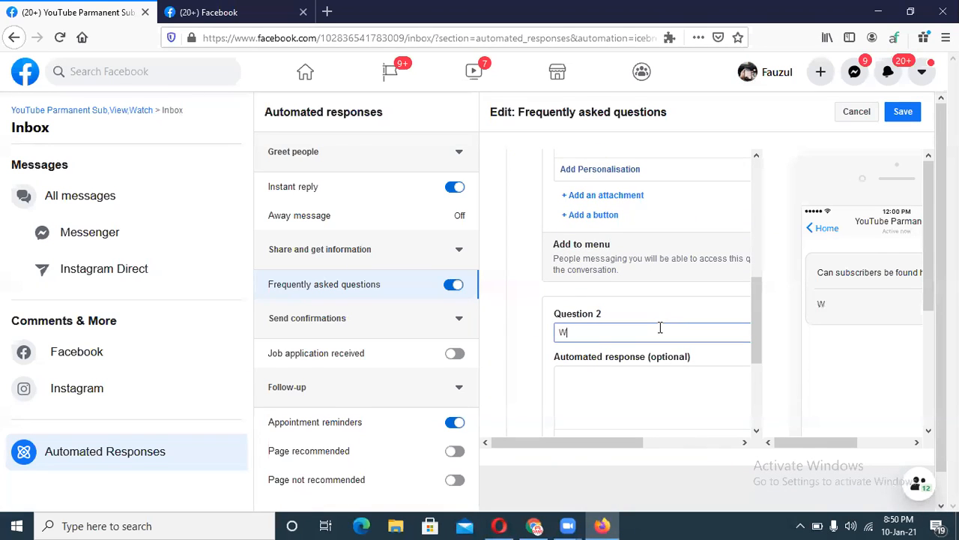
{"action": "type", "text": "hat is your Name"}
{"action": "left_click", "coordinate": [618, 389]}
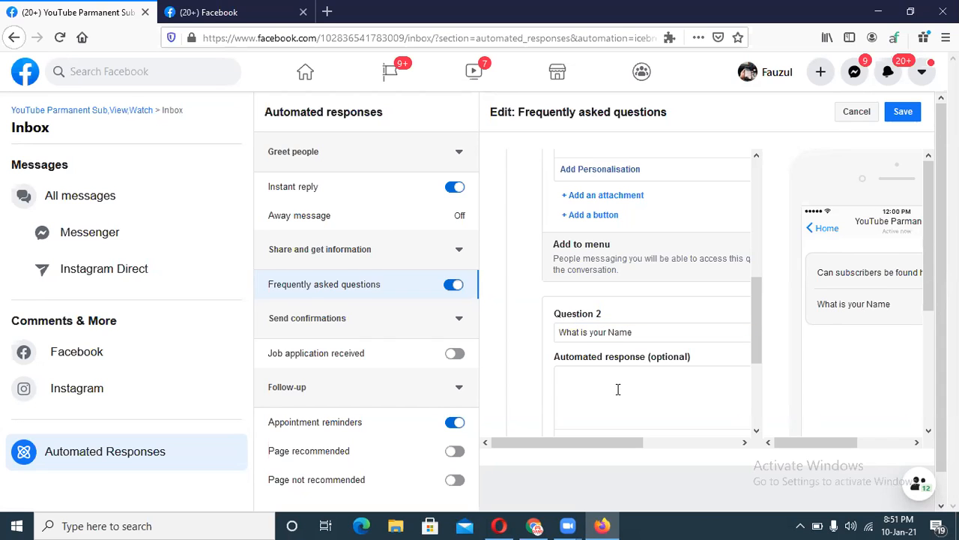
{"action": "type", "text": "My Name Is YouTube"}
{"action": "left_click", "coordinate": [916, 117]}
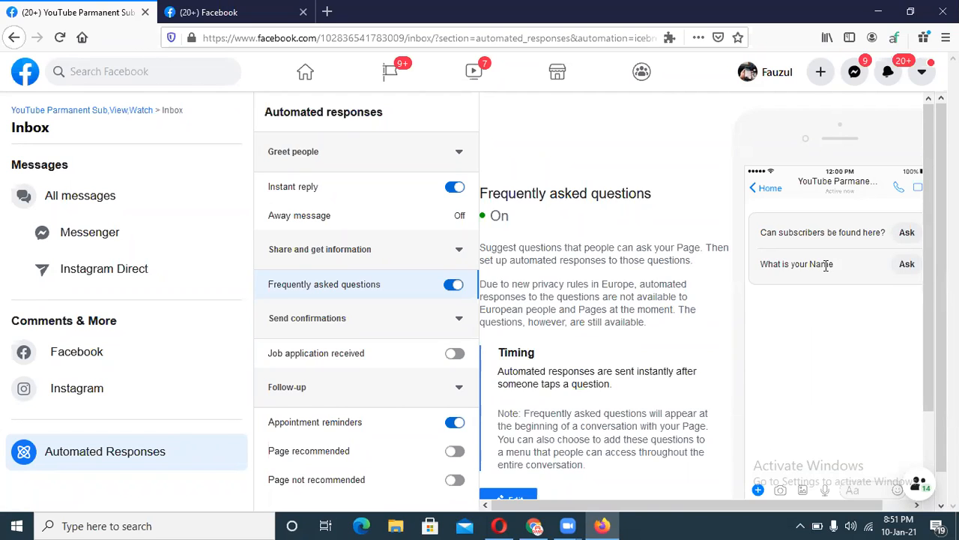
{"action": "scroll", "coordinate": [929, 285], "scroll_direction": "down", "scroll_amount": 2}
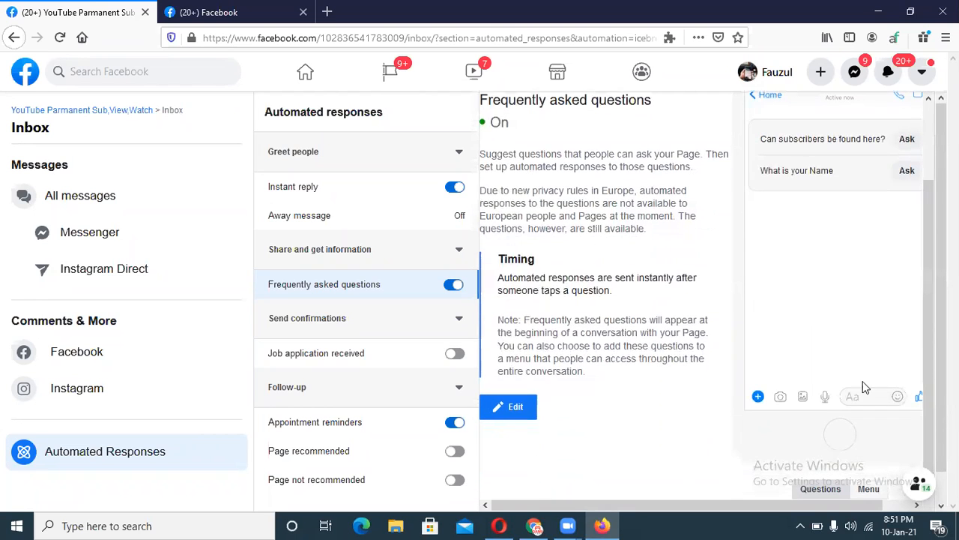
Add Question 3 'How Are You?' with the reply 'Fi' and save the FAQ.
{"action": "left_click", "coordinate": [526, 414]}
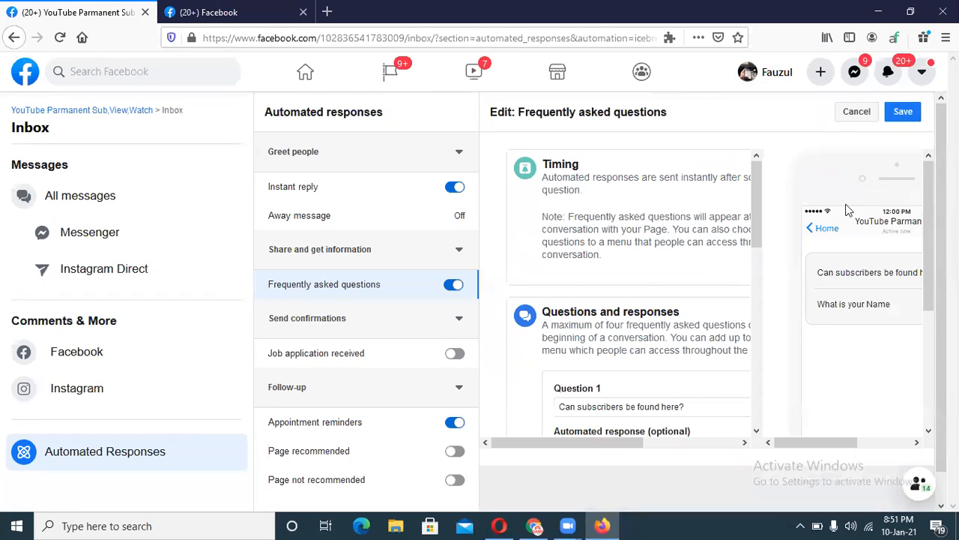
{"action": "left_click_drag", "start_coordinate": [754, 225], "coordinate": [739, 384]}
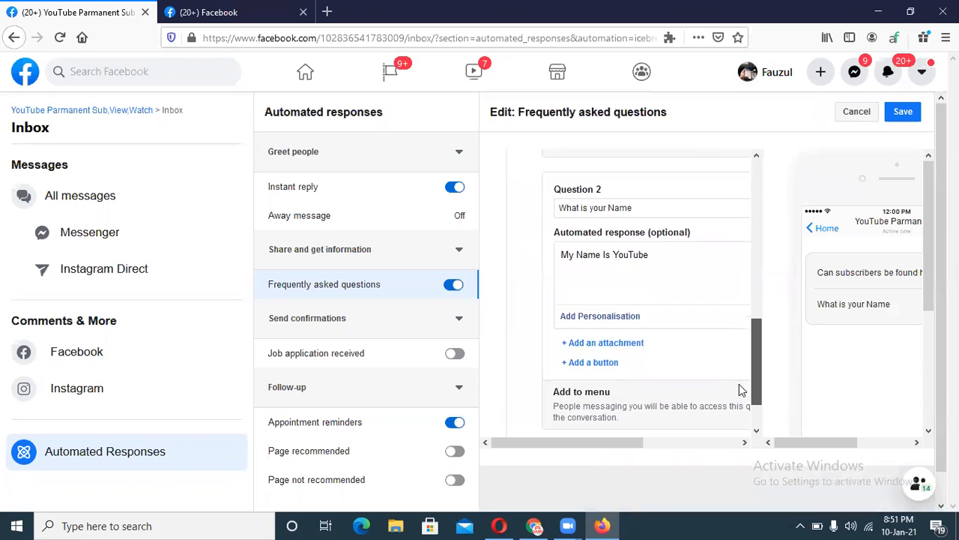
{"action": "scroll", "coordinate": [757, 388], "scroll_direction": "down", "scroll_amount": 2}
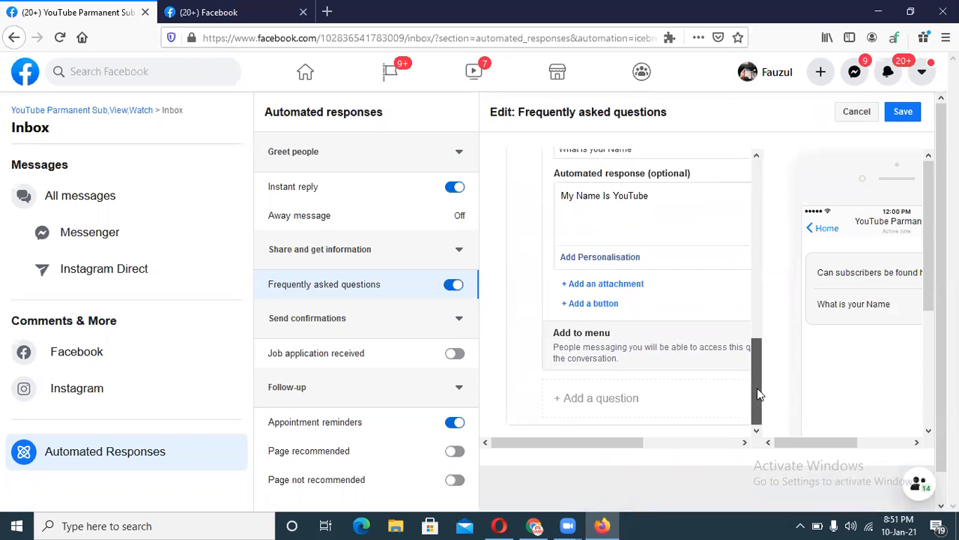
{"action": "left_click", "coordinate": [628, 399]}
{"action": "left_click_drag", "start_coordinate": [757, 320], "coordinate": [757, 360]}
{"action": "left_click", "coordinate": [631, 283]}
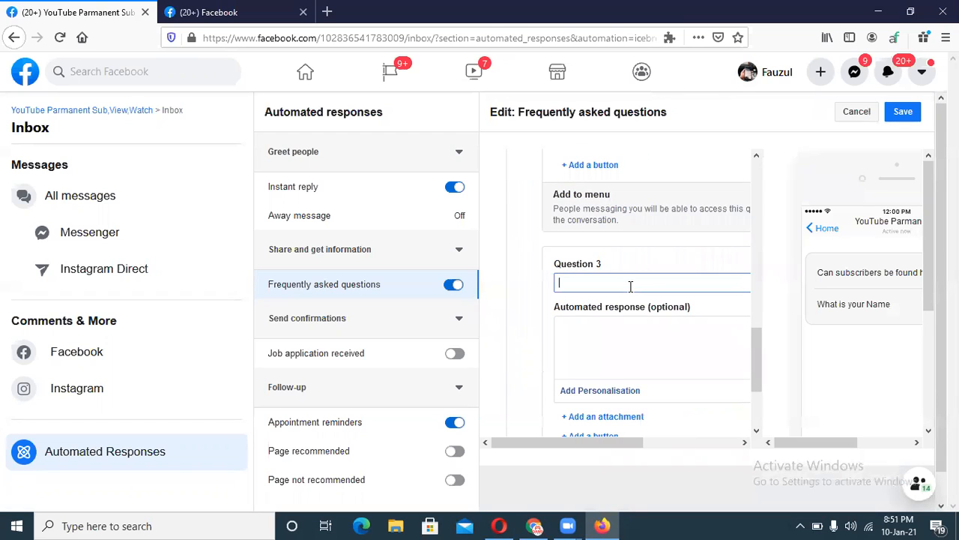
{"action": "type", "text": "H"}
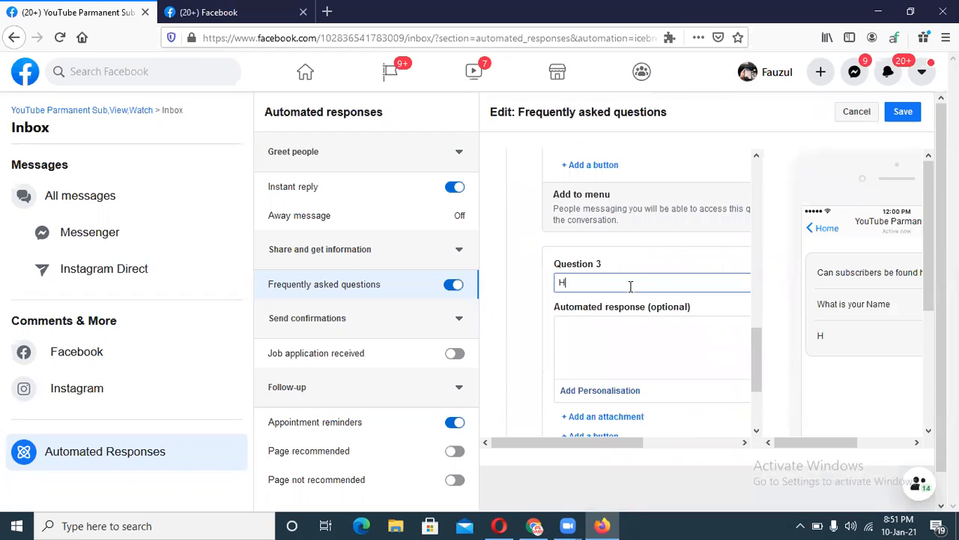
{"action": "type", "text": "ow Are You?"}
{"action": "left_click", "coordinate": [619, 330]}
{"action": "type", "text": "Fine, And Yo"}
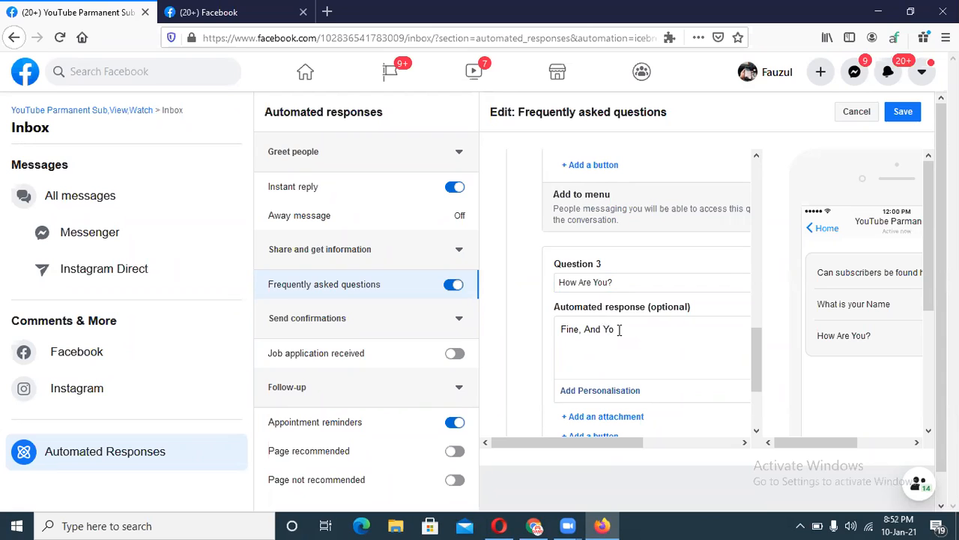
{"action": "left_click", "coordinate": [897, 114]}
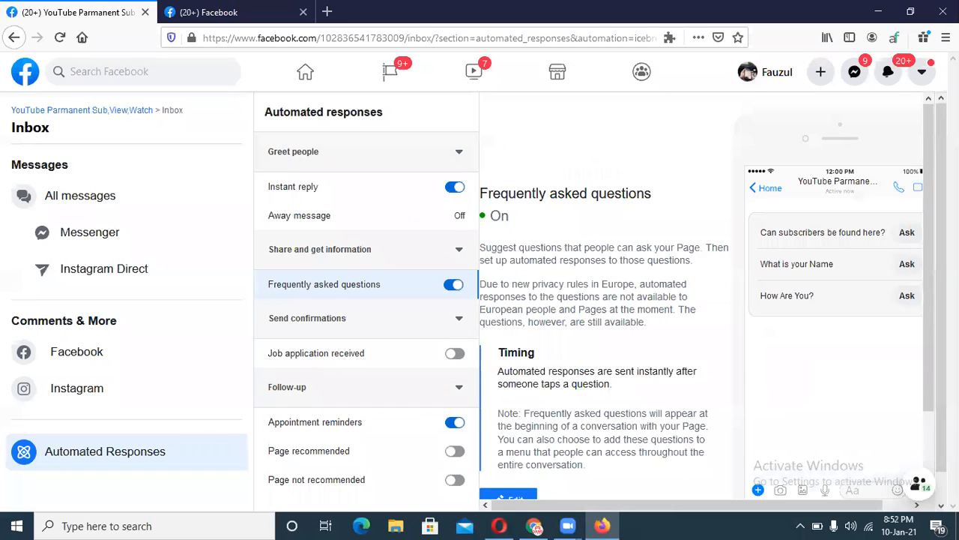
In the other Facebook tab, go to the news feed and open the YouTube Parmanent Sub,View,Watch Page.
{"action": "left_click", "coordinate": [187, 11]}
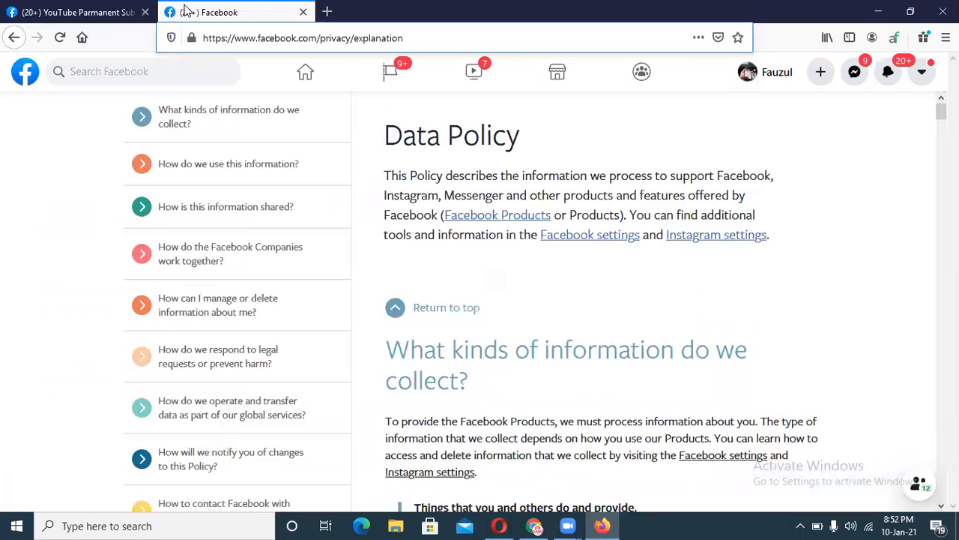
{"action": "left_click", "coordinate": [13, 38]}
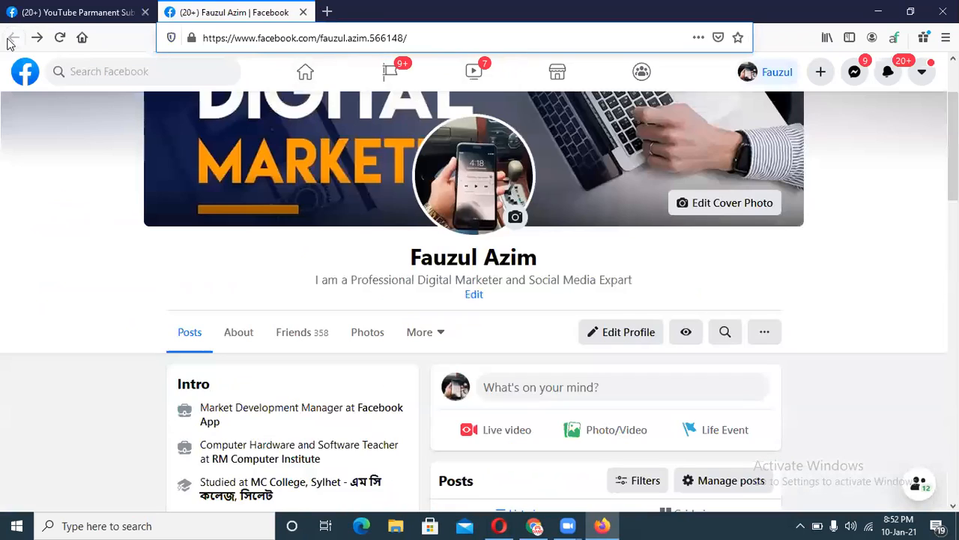
{"action": "left_click_drag", "start_coordinate": [953, 185], "coordinate": [953, 150]}
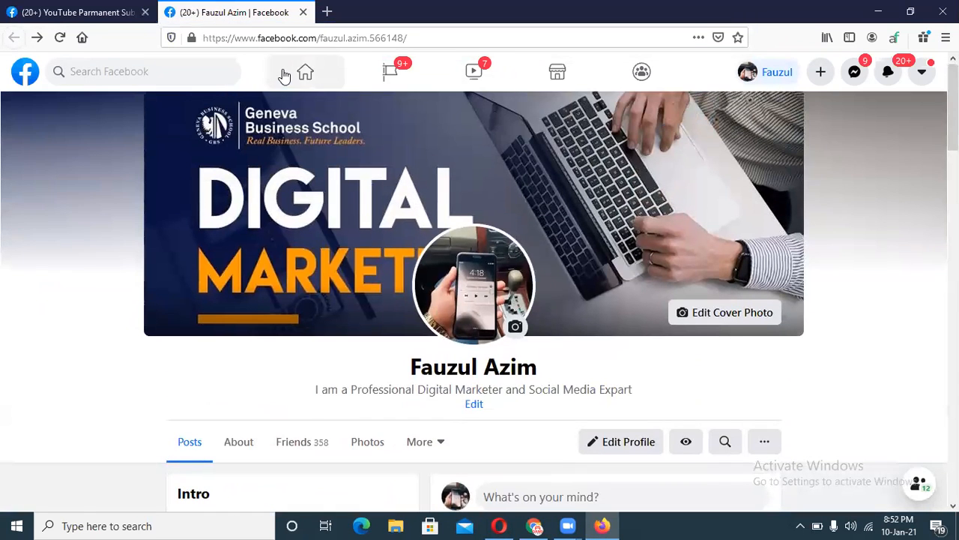
{"action": "left_click", "coordinate": [284, 75]}
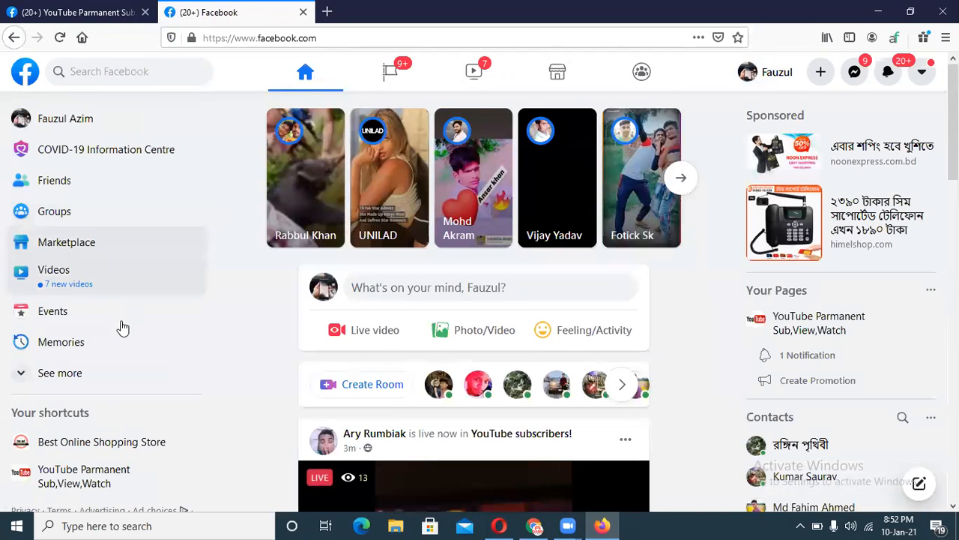
{"action": "left_click", "coordinate": [86, 480]}
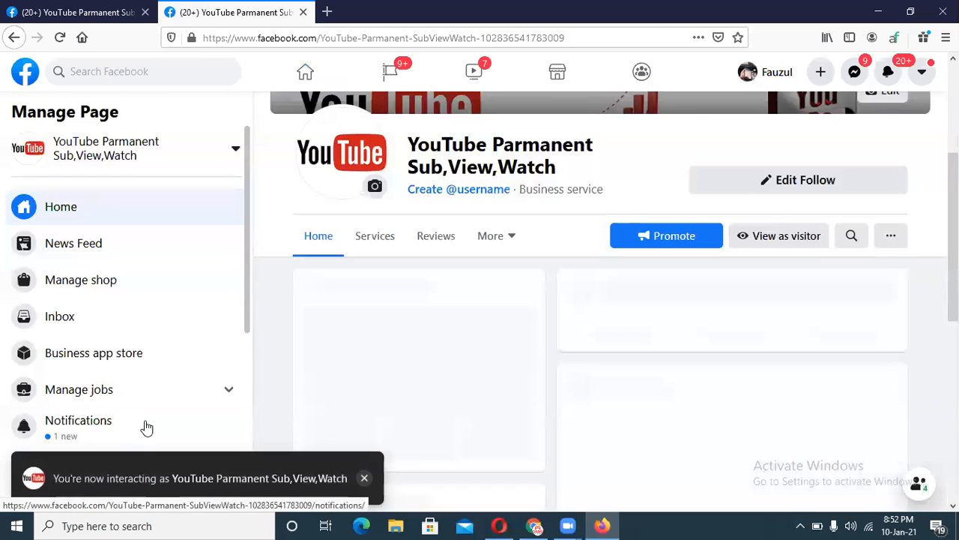
Dismiss the interacting-as-Page notice and choose Add Phone Number under the checklist's Provide info steps.
{"action": "left_click", "coordinate": [365, 478]}
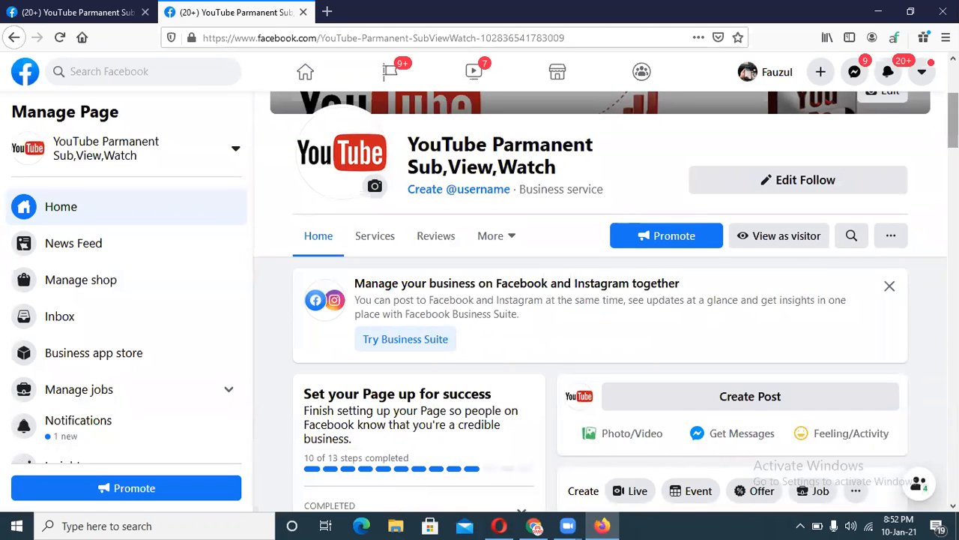
{"action": "scroll", "coordinate": [816, 197], "scroll_direction": "down", "scroll_amount": 5}
{"action": "scroll", "coordinate": [817, 197], "scroll_direction": "up", "scroll_amount": 2}
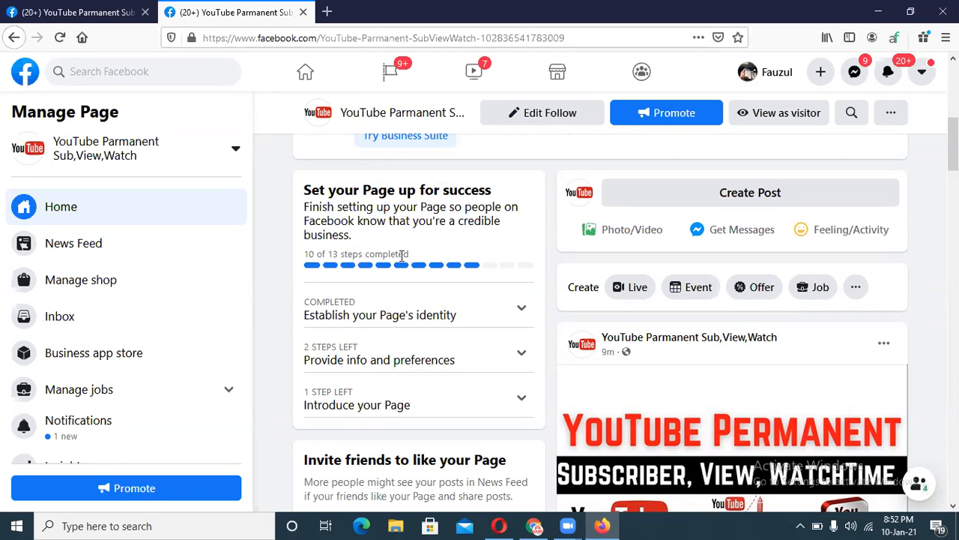
{"action": "scroll", "coordinate": [398, 270], "scroll_direction": "down", "scroll_amount": 2}
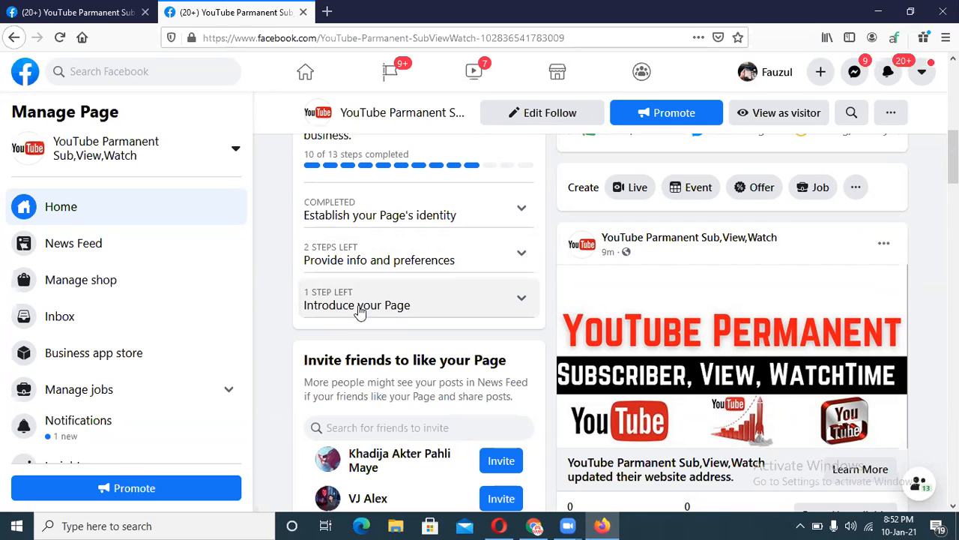
{"action": "left_click", "coordinate": [378, 266]}
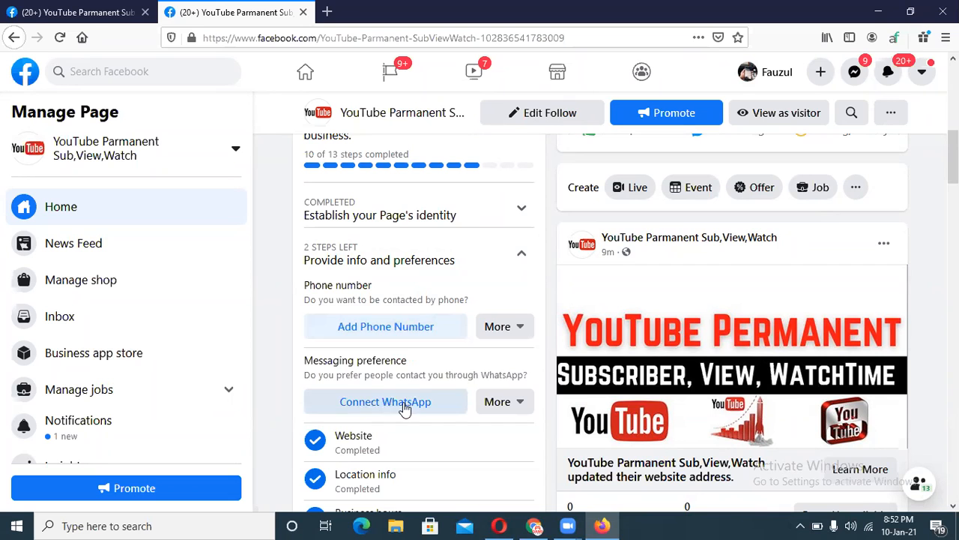
{"action": "left_click", "coordinate": [426, 332]}
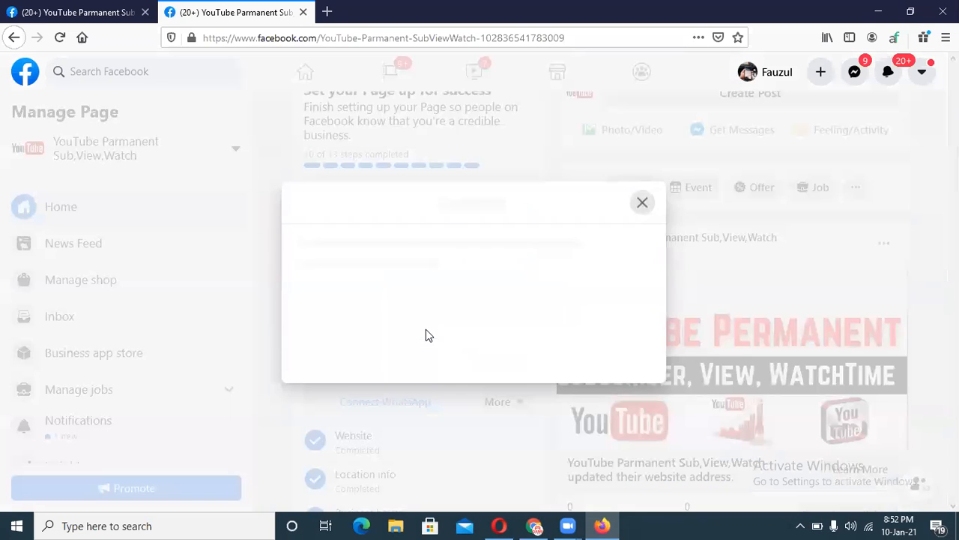
{"action": "left_click", "coordinate": [299, 320]}
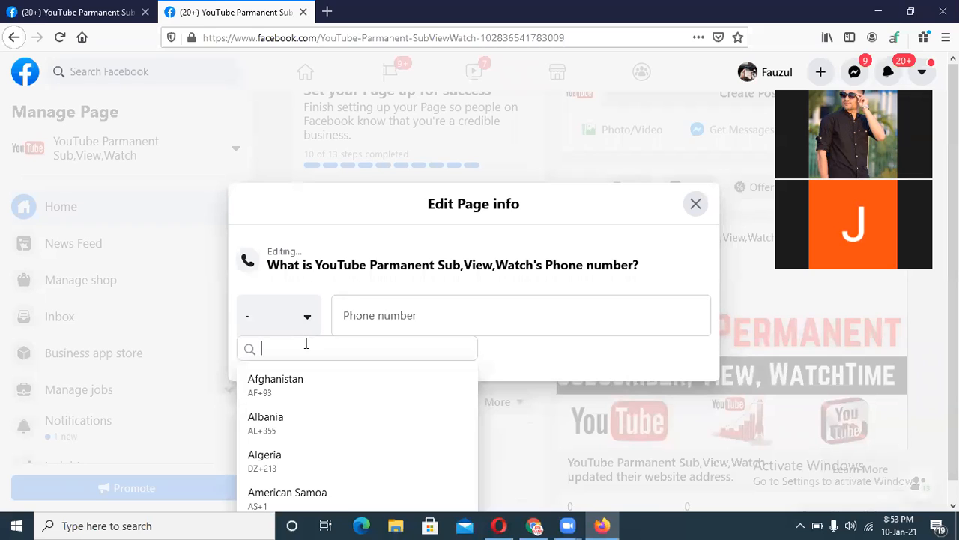
{"action": "type", "text": "ban"}
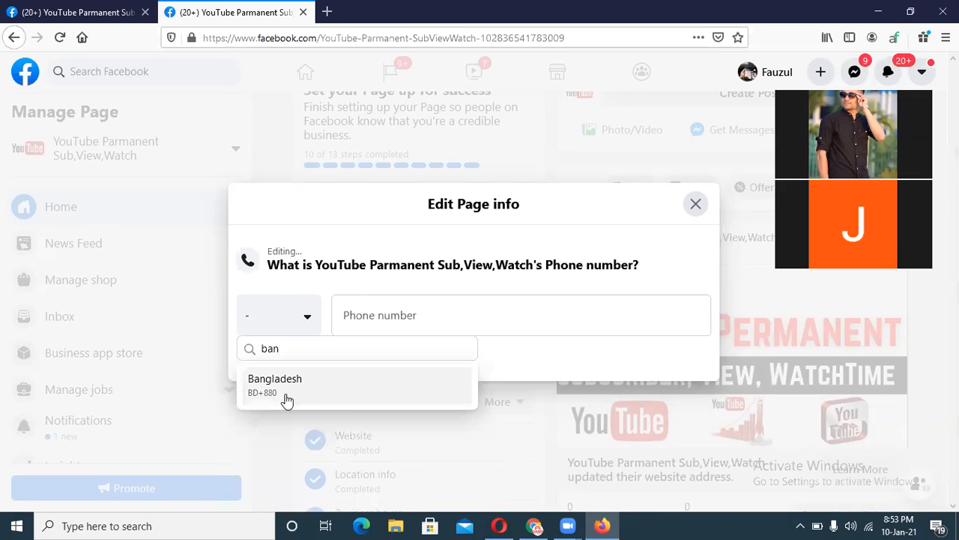
{"action": "left_click", "coordinate": [287, 397]}
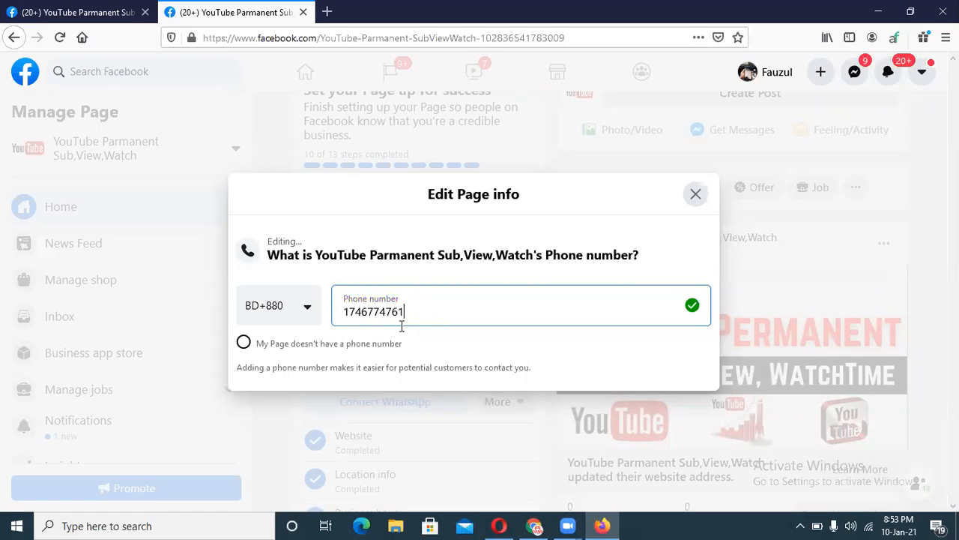
{"action": "left_click", "coordinate": [697, 194]}
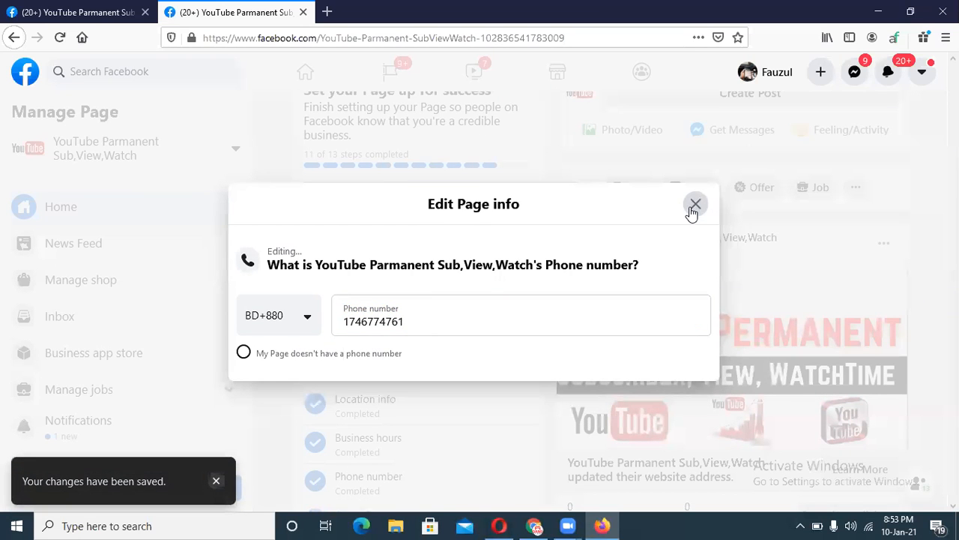
{"action": "left_click", "coordinate": [694, 209]}
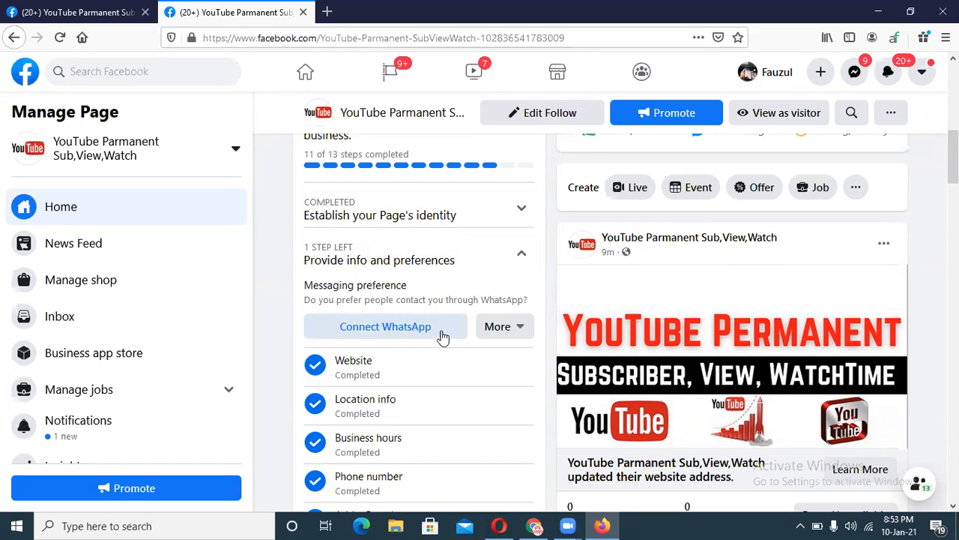
{"action": "left_click", "coordinate": [418, 327]}
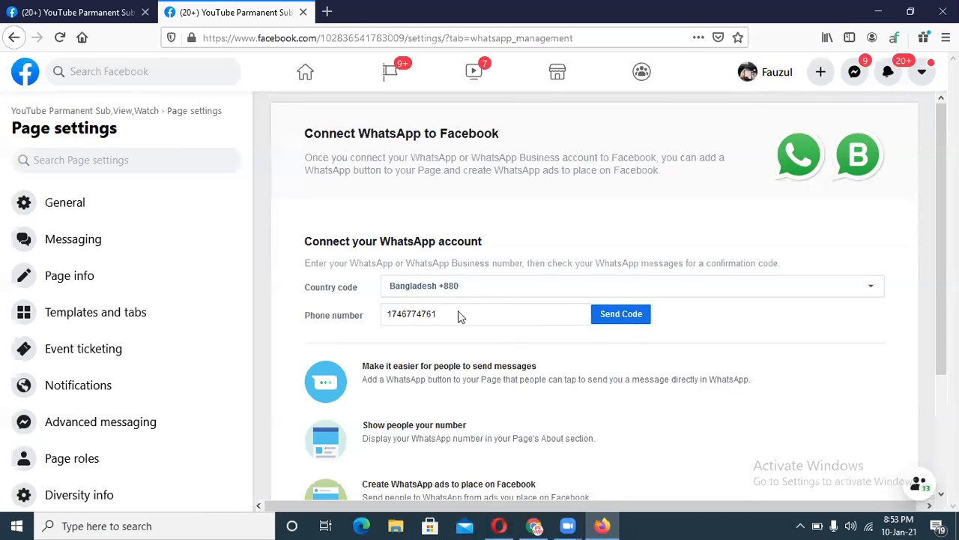
Send a WhatsApp confirmation code to the Page's prefilled Bangladesh number.
{"action": "scroll", "coordinate": [917, 247], "scroll_direction": "down", "scroll_amount": 1}
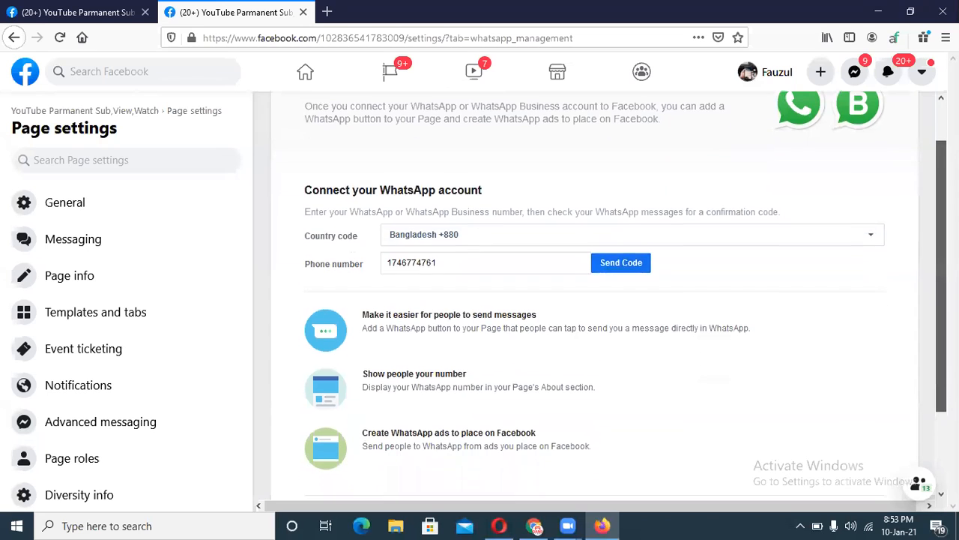
{"action": "left_click", "coordinate": [627, 256]}
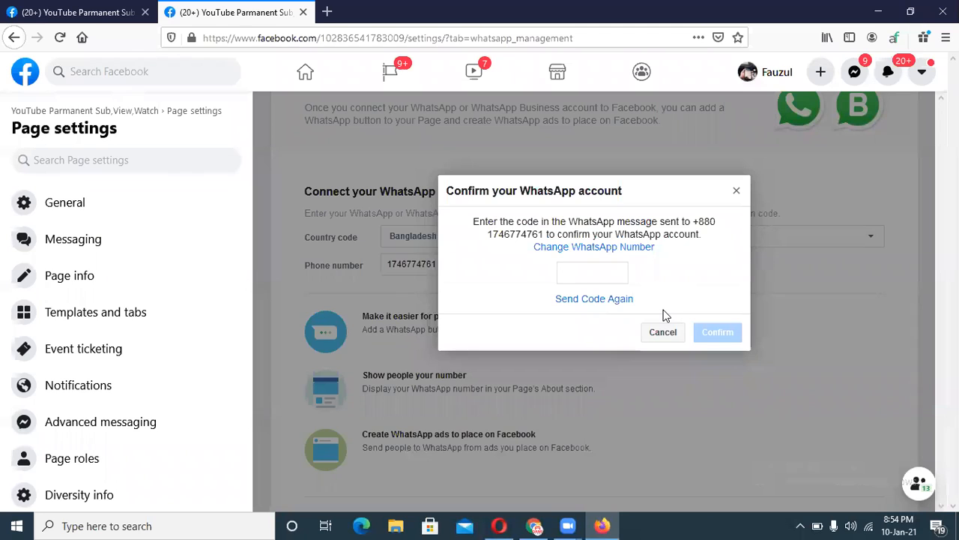
Resend the WhatsApp confirmation code and put the cursor in the still-empty code field.
{"action": "left_click", "coordinate": [570, 301]}
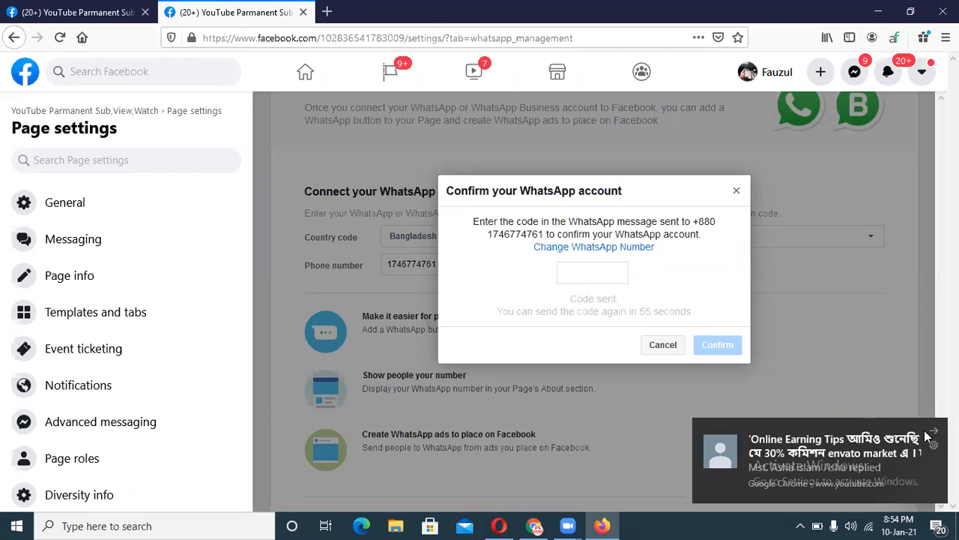
{"action": "left_click", "coordinate": [596, 272]}
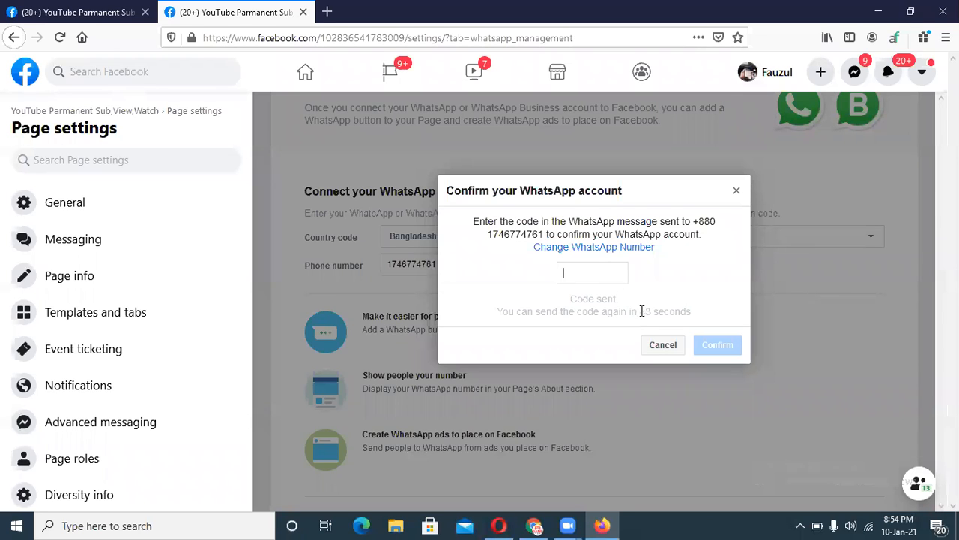
{"action": "left_click_drag", "start_coordinate": [639, 311], "coordinate": [652, 313]}
{"action": "left_click_drag", "start_coordinate": [655, 314], "coordinate": [639, 312]}
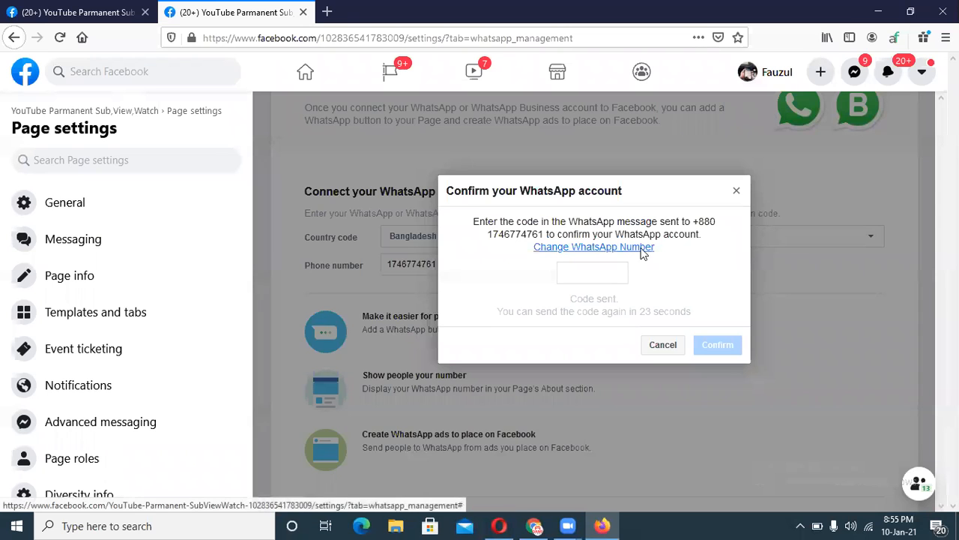
Swap in a different WhatsApp phone number and request a code, which it rejects.
{"action": "left_click", "coordinate": [643, 248]}
{"action": "left_click_drag", "start_coordinate": [504, 254], "coordinate": [316, 253]}
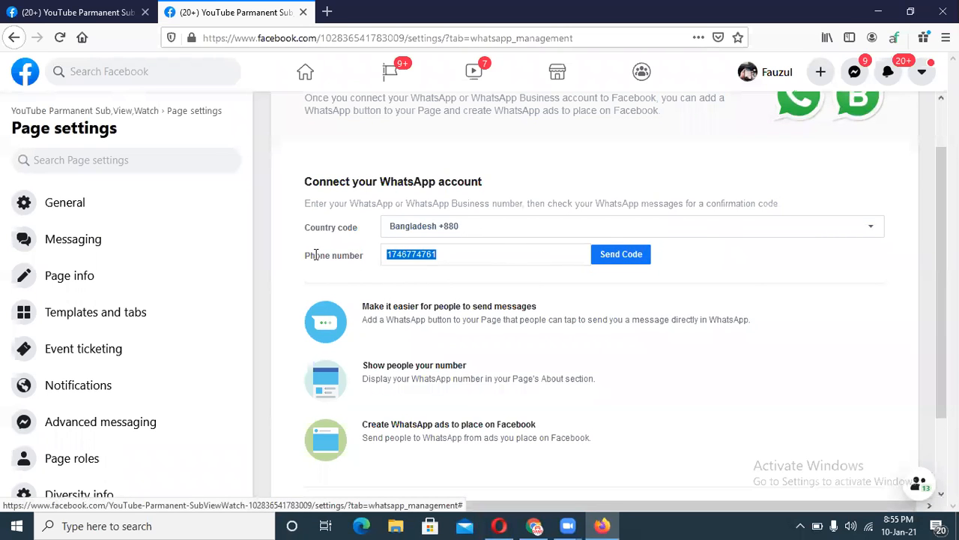
{"action": "key", "text": "BackSpace"}
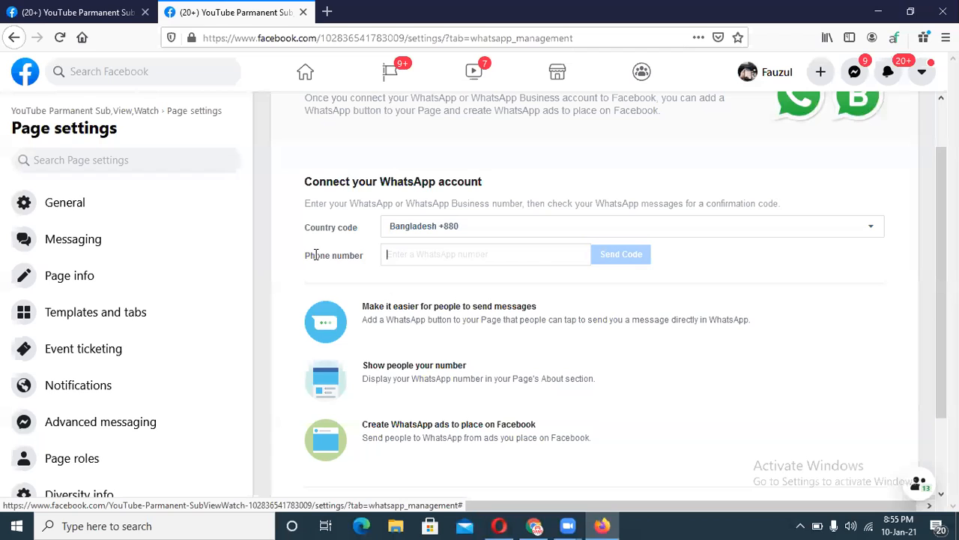
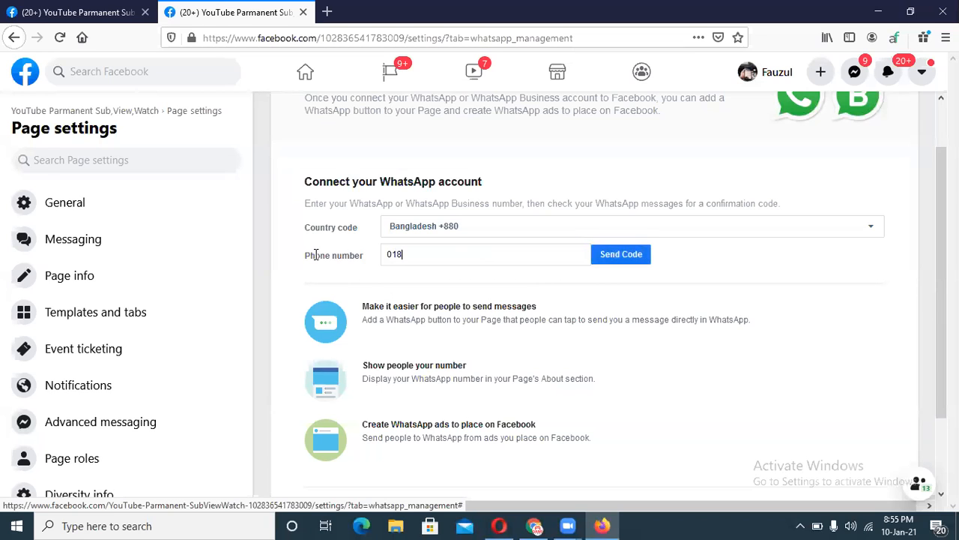
{"action": "left_click", "coordinate": [617, 255]}
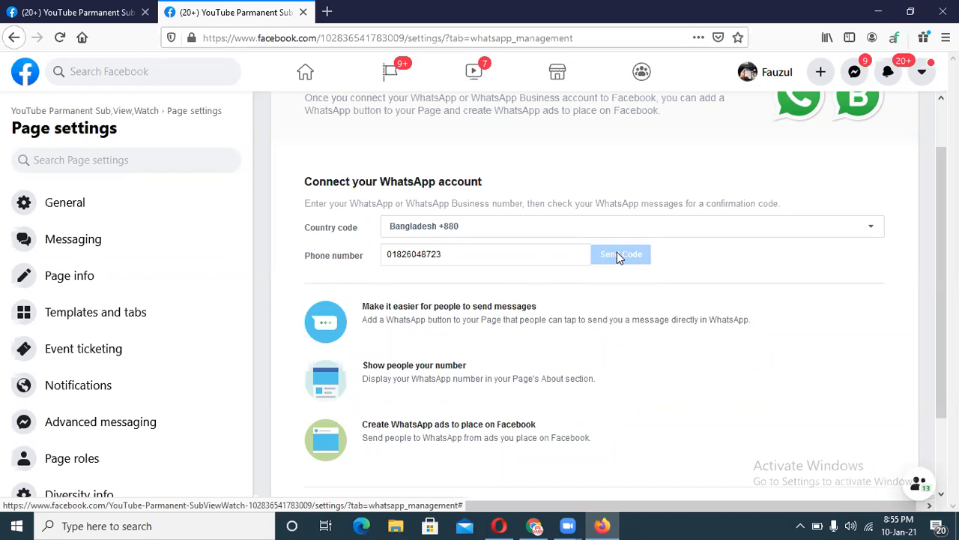
{"action": "left_click", "coordinate": [394, 255]}
{"action": "left_click", "coordinate": [632, 255]}
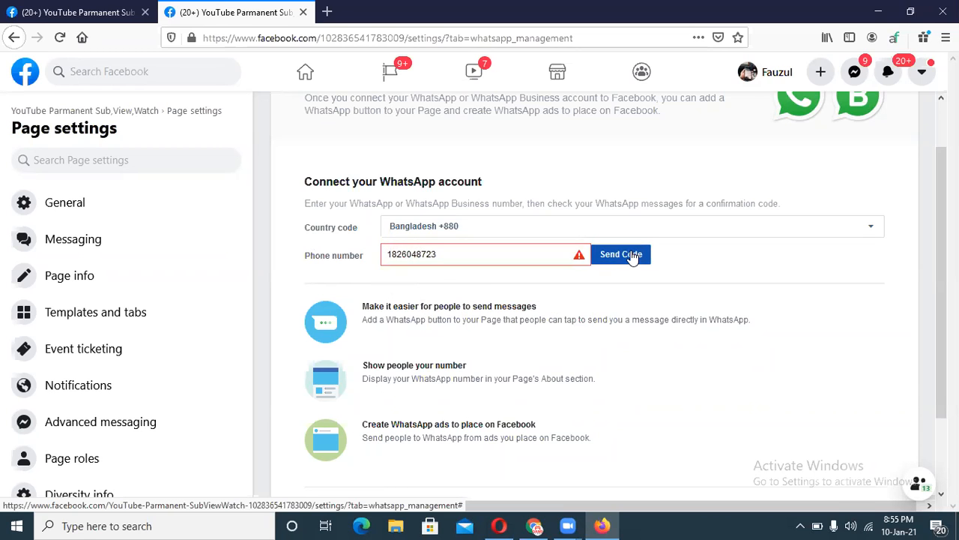
Restore the original WhatsApp number, request its code, then cancel the confirmation dialog.
{"action": "mouse_move", "coordinate": [452, 254]}
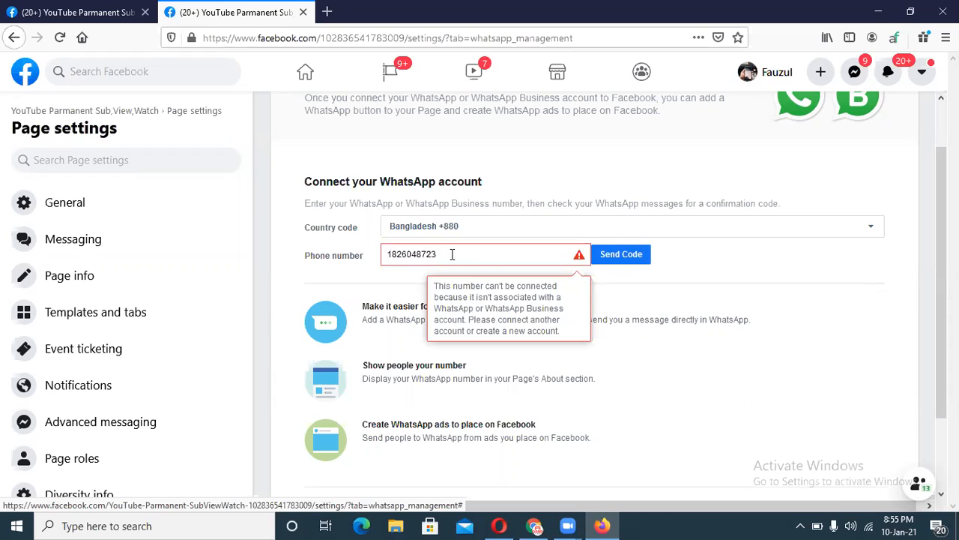
{"action": "left_click_drag", "start_coordinate": [452, 254], "coordinate": [390, 250]}
{"action": "key", "text": "BackSpace"}
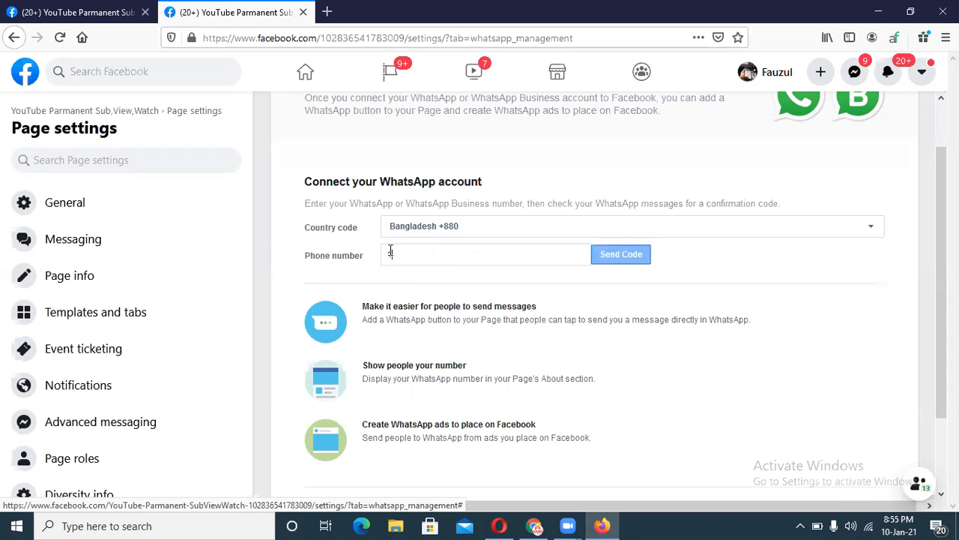
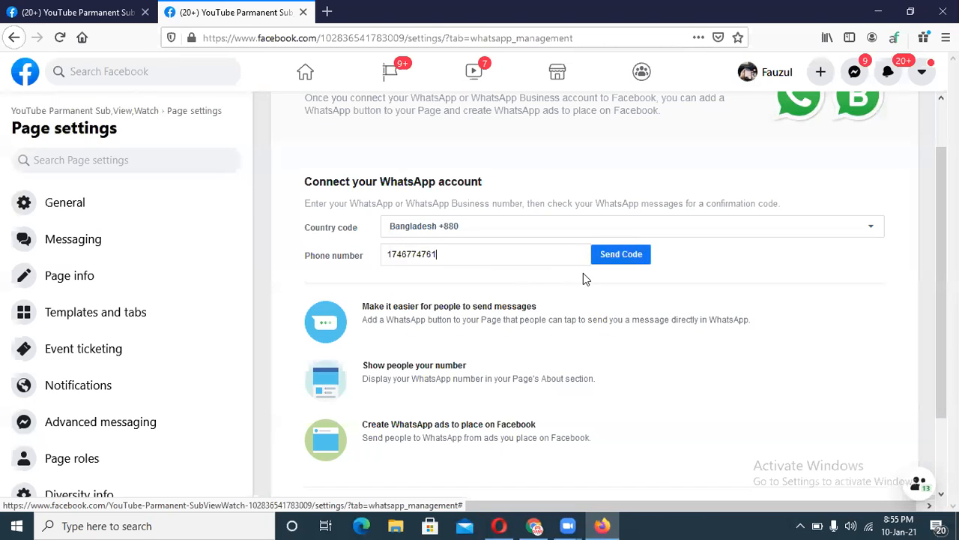
{"action": "left_click", "coordinate": [622, 256]}
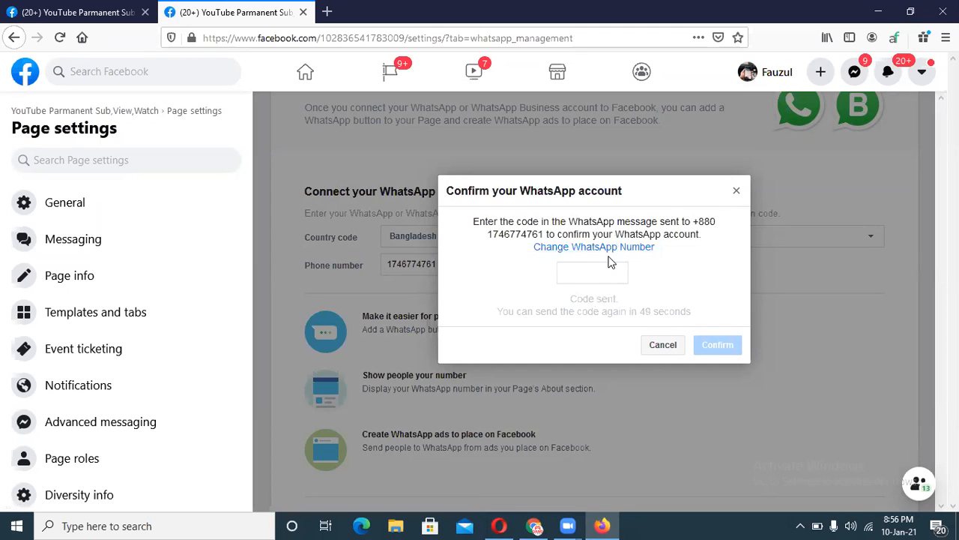
{"action": "left_click", "coordinate": [658, 346]}
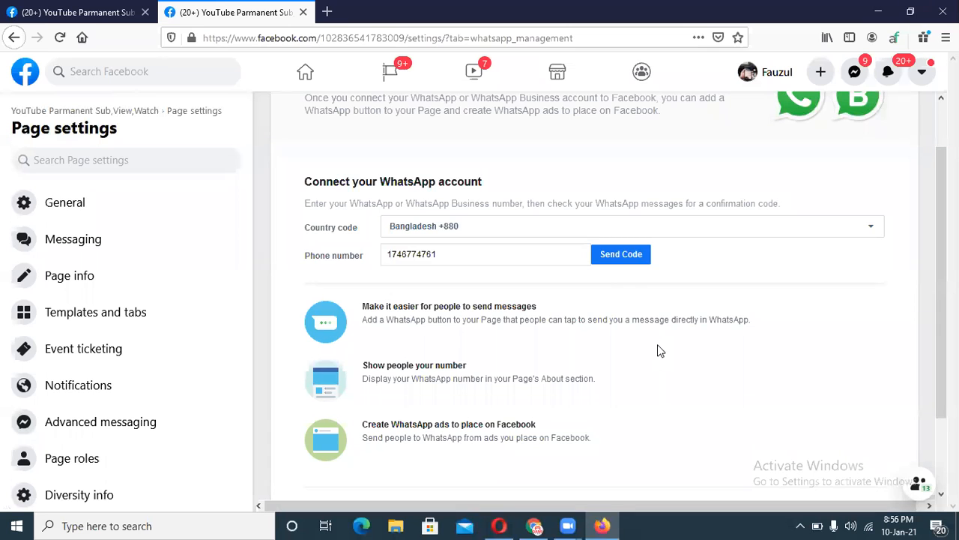
Go back to the Page home and dismiss the interacting-as notice.
{"action": "left_click", "coordinate": [15, 38]}
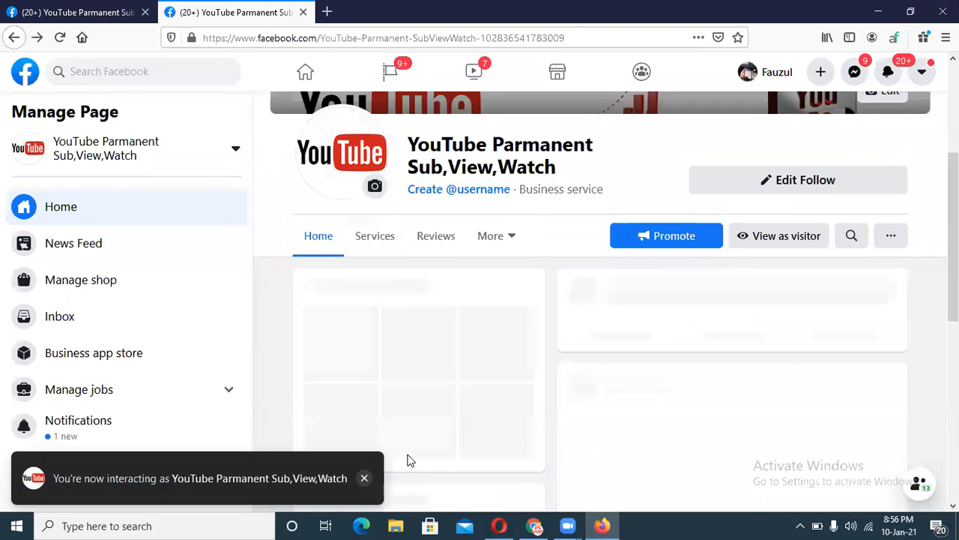
{"action": "left_click", "coordinate": [365, 478]}
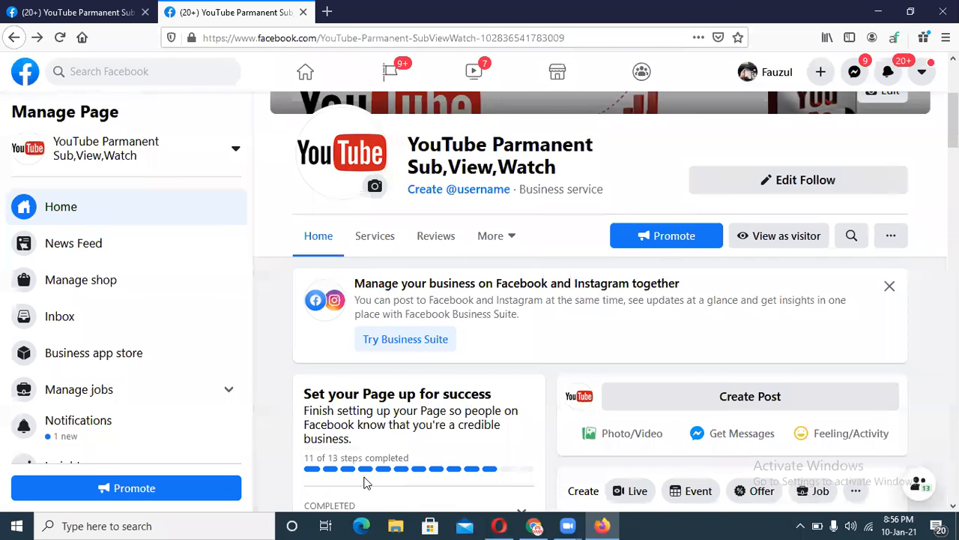
{"action": "scroll", "coordinate": [313, 212], "scroll_direction": "down", "scroll_amount": 3}
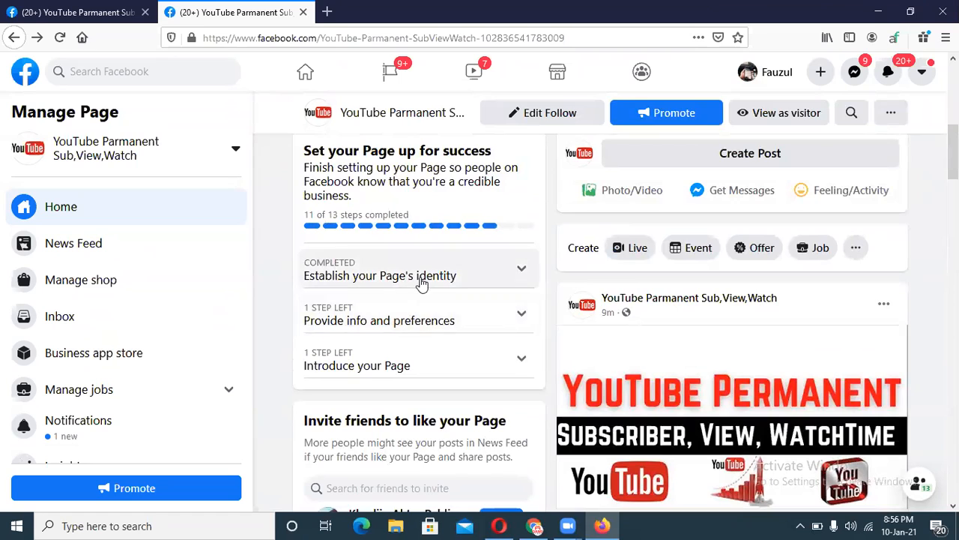
Under Provide info and preferences, mark Messaging preference as Save and finish later.
{"action": "left_click", "coordinate": [387, 320]}
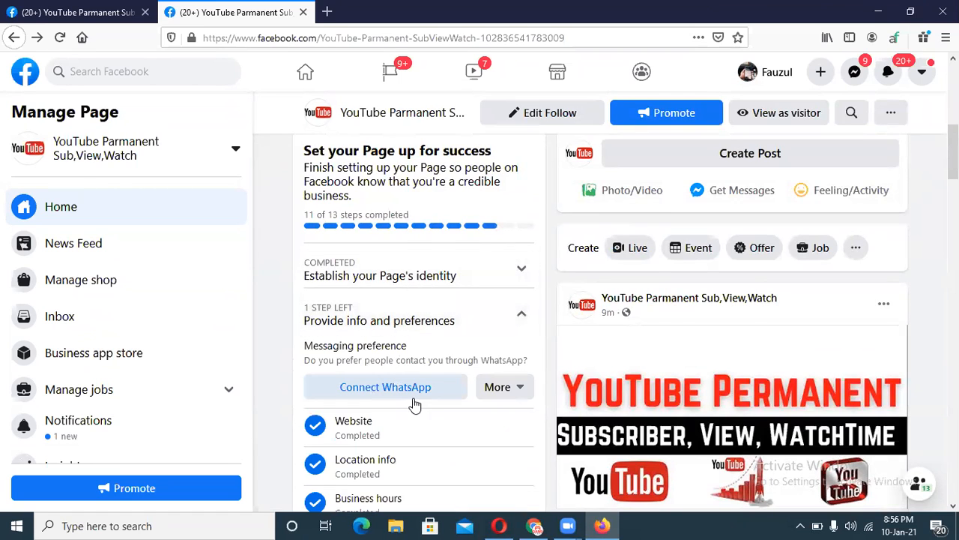
{"action": "left_click", "coordinate": [499, 388]}
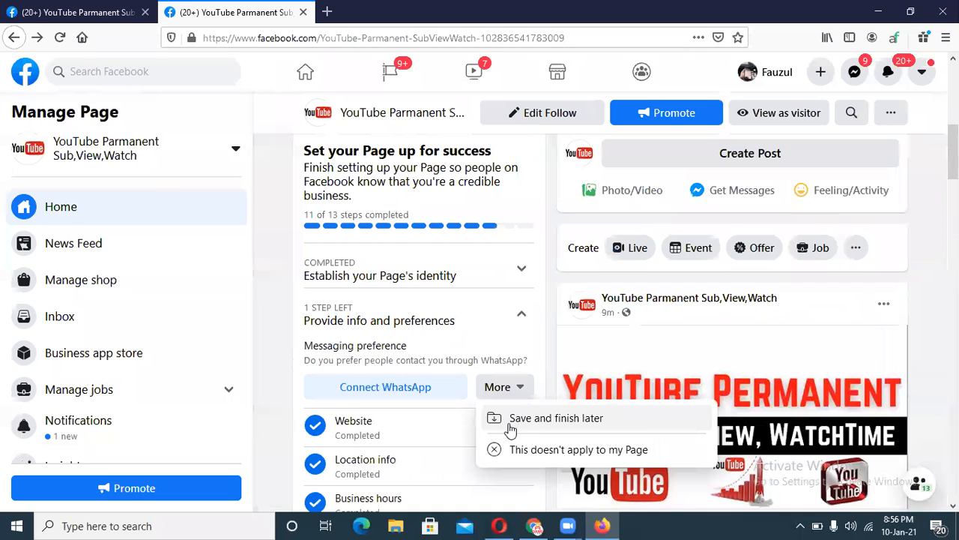
{"action": "left_click", "coordinate": [535, 337]}
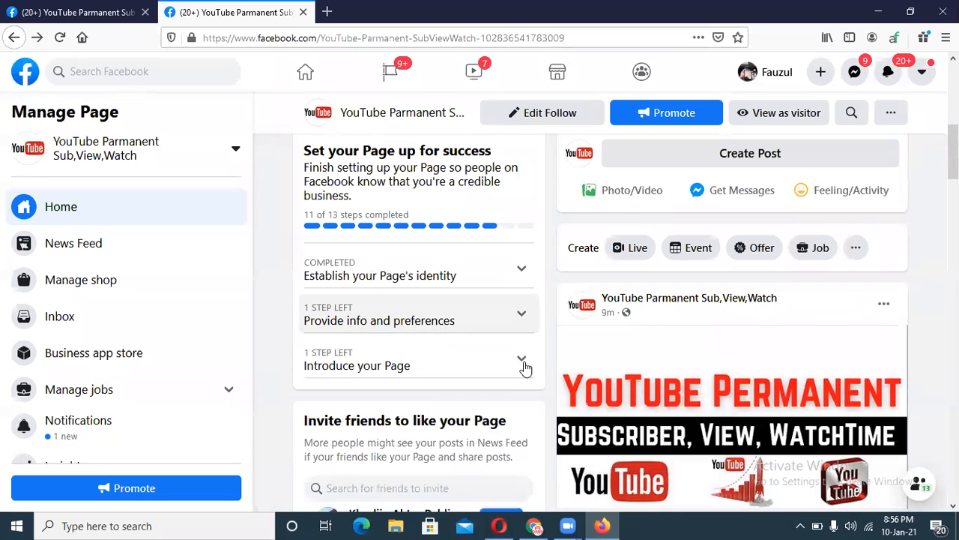
{"action": "left_click", "coordinate": [511, 330]}
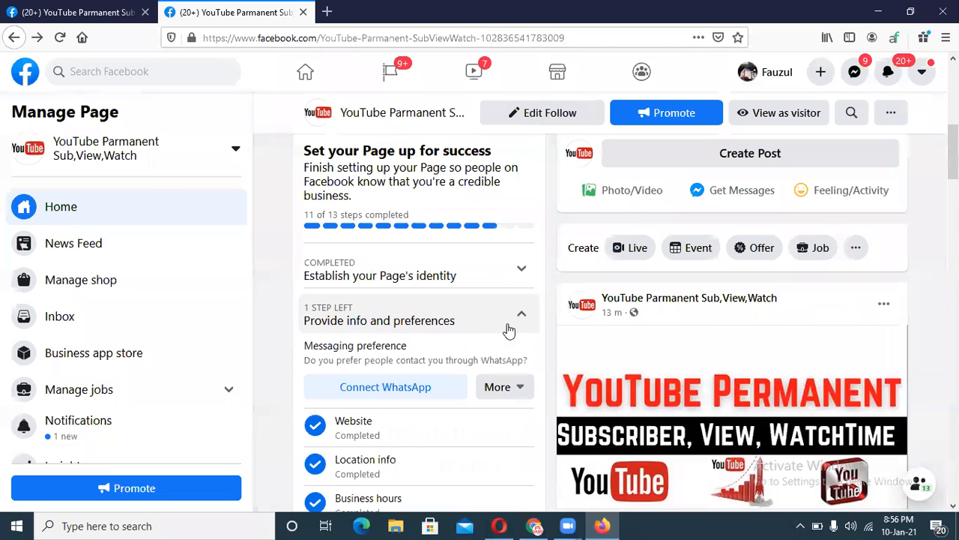
{"action": "left_click", "coordinate": [508, 388]}
{"action": "left_click", "coordinate": [542, 422]}
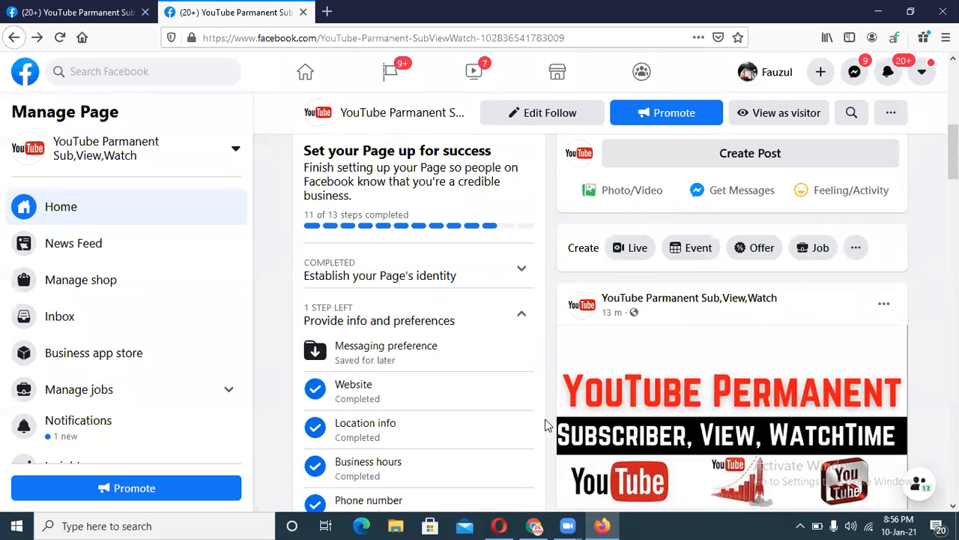